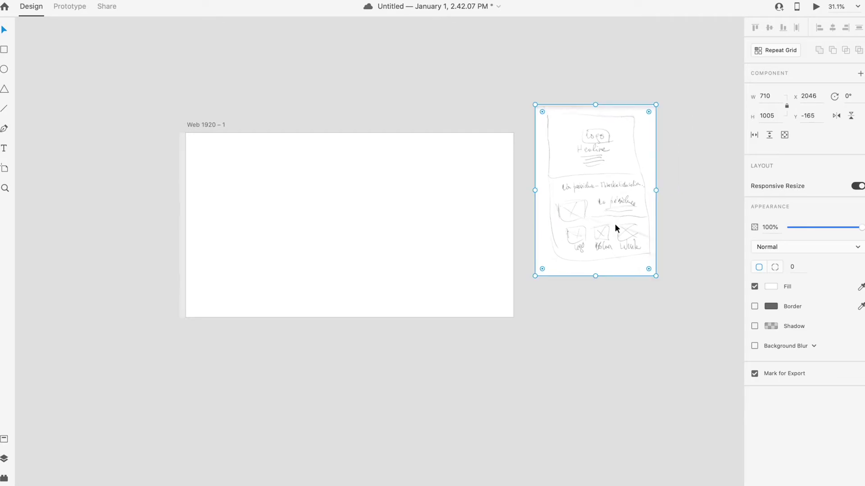
Step: Move the hand-drawn sketch up and right so it sits beside the artboard
scroll(428, 265, left, 5)
mouse_move(633, 244)
mouse_down()
mouse_move(651, 194)
mouse_move(647, 169)
mouse_up()
click(629, 338)
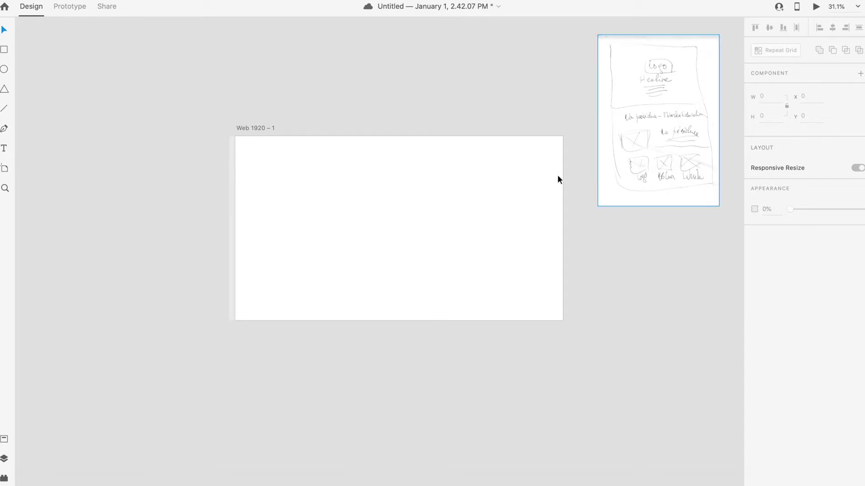
Step: Select the blank Web 1920 – 1 artboard and zoom around to inspect it
click(436, 180)
scroll(420, 171, up, 3)
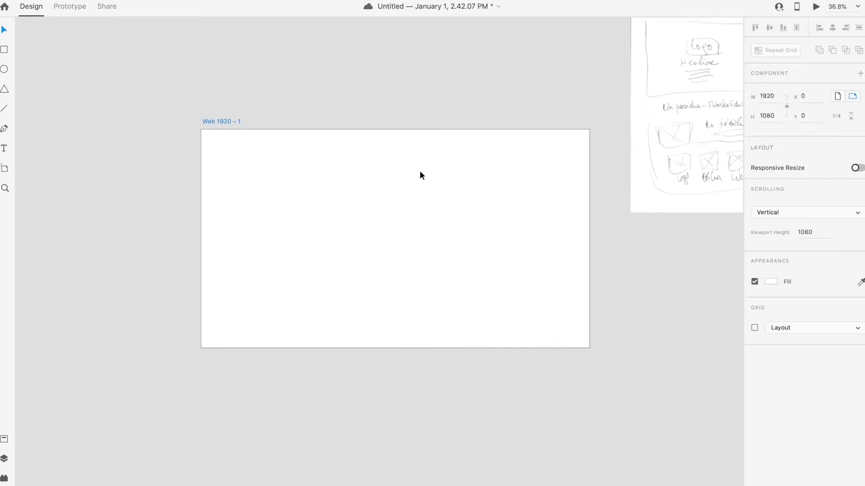
scroll(420, 171, down, 3)
scroll(420, 169, down, 2)
scroll(420, 169, right, 2)
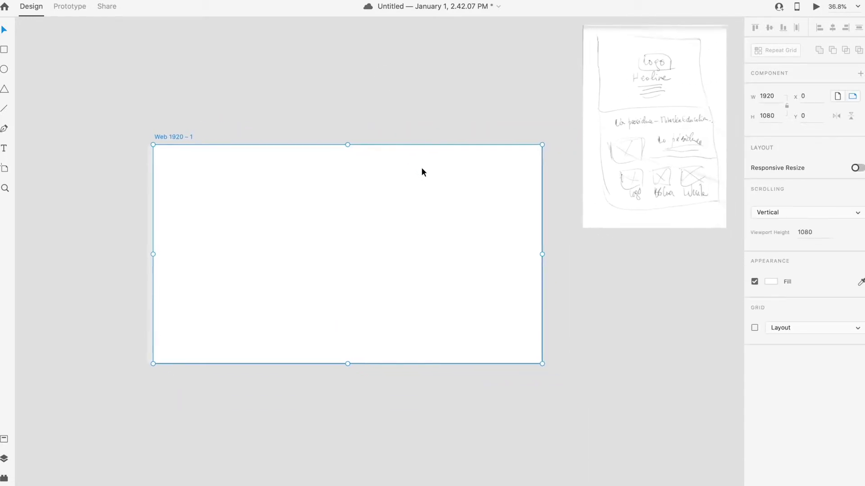
scroll(422, 166, left, 2)
scroll(422, 166, up, 2)
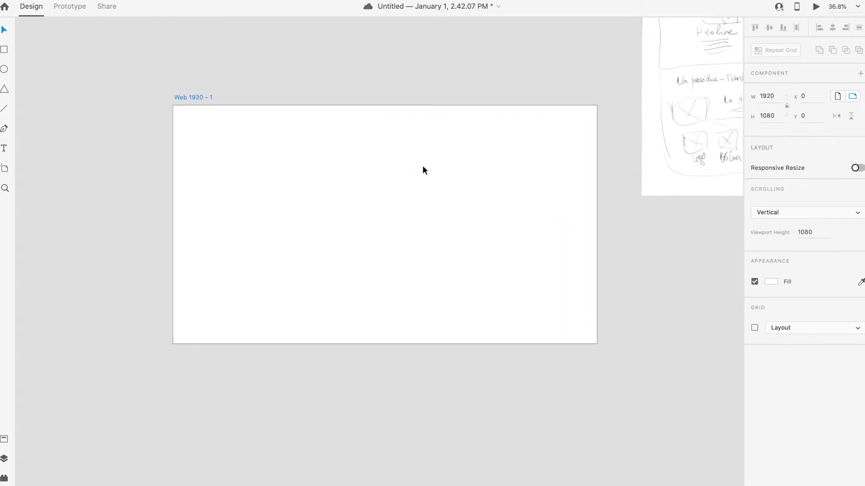
scroll(424, 169, down, 5)
scroll(351, 168, up, 4)
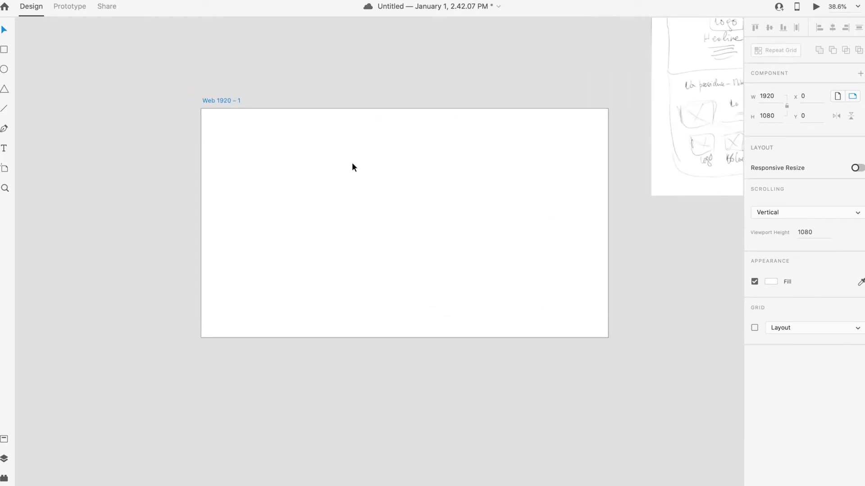
scroll(388, 153, right, 5)
scroll(504, 129, up, 6)
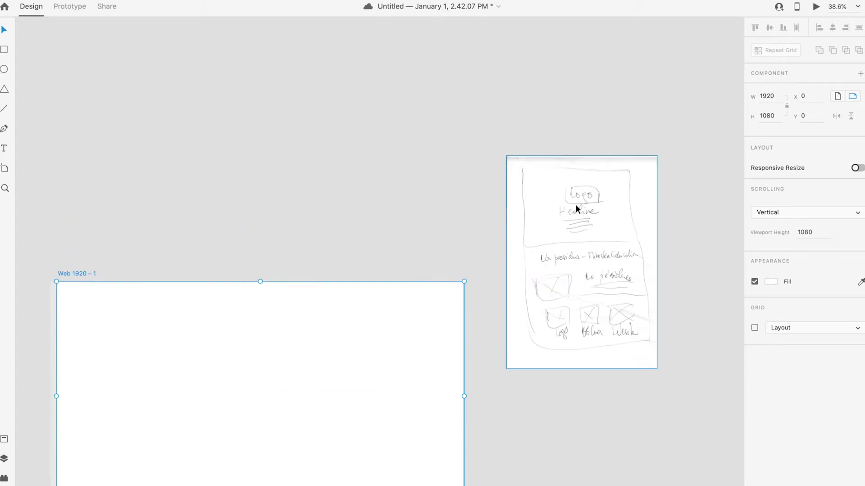
scroll(575, 207, down, 2)
scroll(571, 213, up, 2)
scroll(571, 213, down, 7)
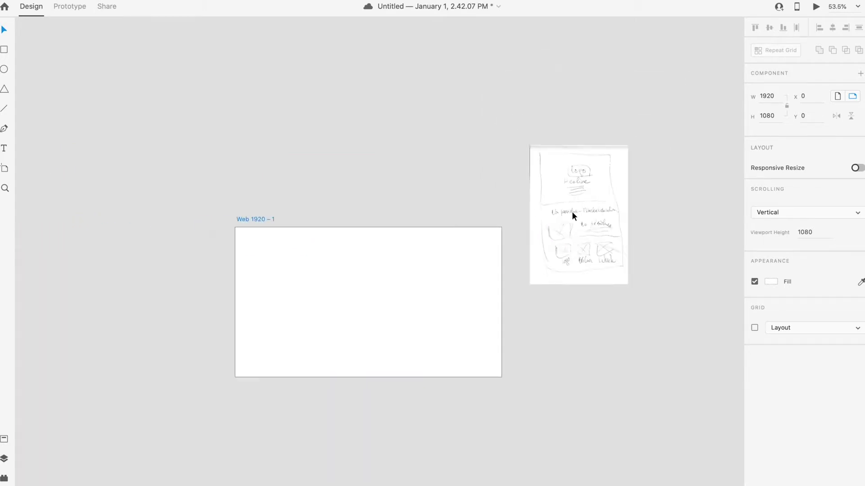
scroll(570, 215, up, 4)
scroll(570, 216, down, 7)
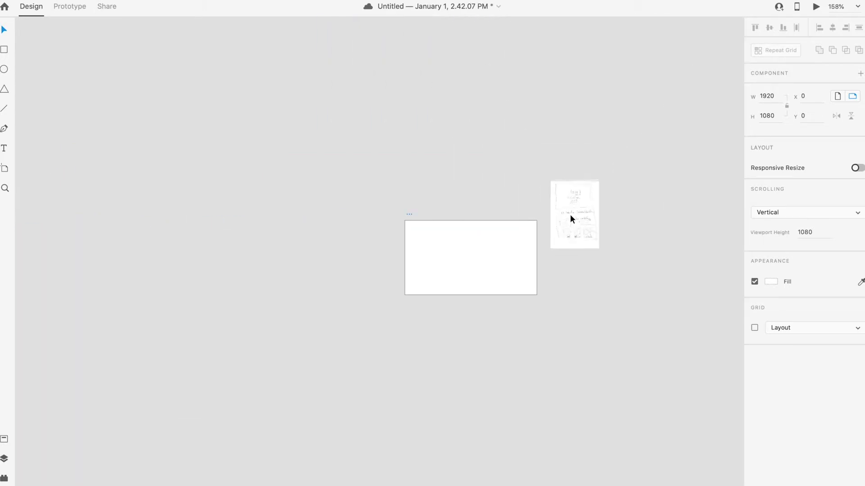
scroll(569, 215, up, 6)
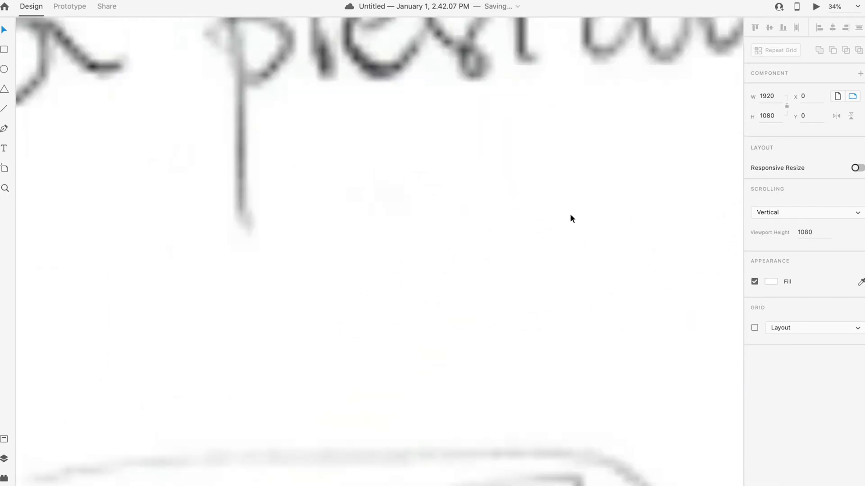
scroll(570, 214, down, 4)
scroll(570, 212, down, 5)
scroll(570, 212, up, 4)
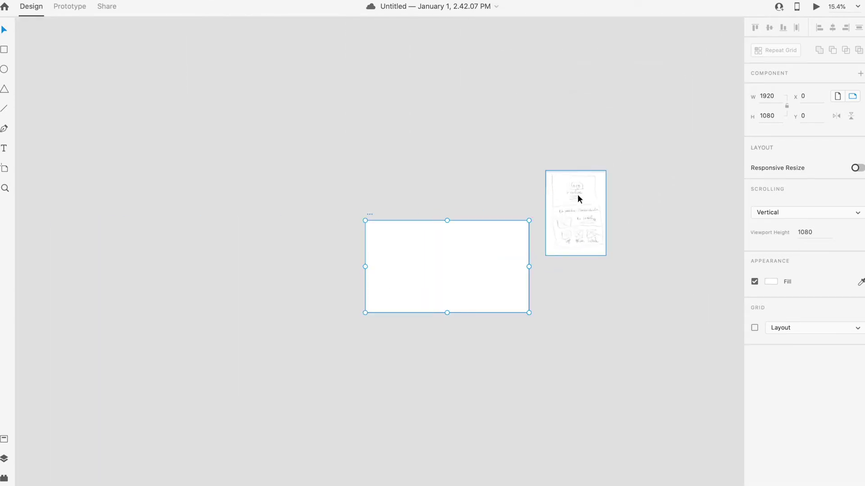
scroll(577, 190, up, 4)
scroll(576, 190, down, 3)
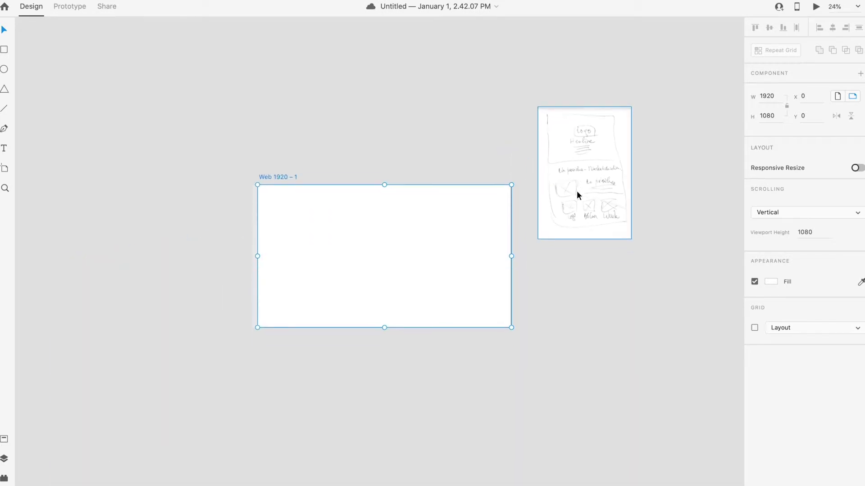
scroll(374, 218, up, 3)
scroll(393, 215, up, 1)
scroll(393, 215, down, 1)
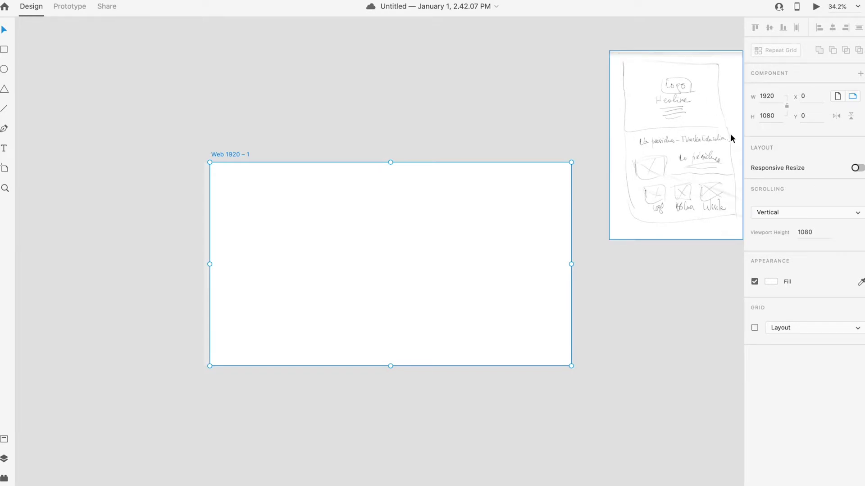
scroll(683, 85, right, 2)
scroll(683, 85, down, 1)
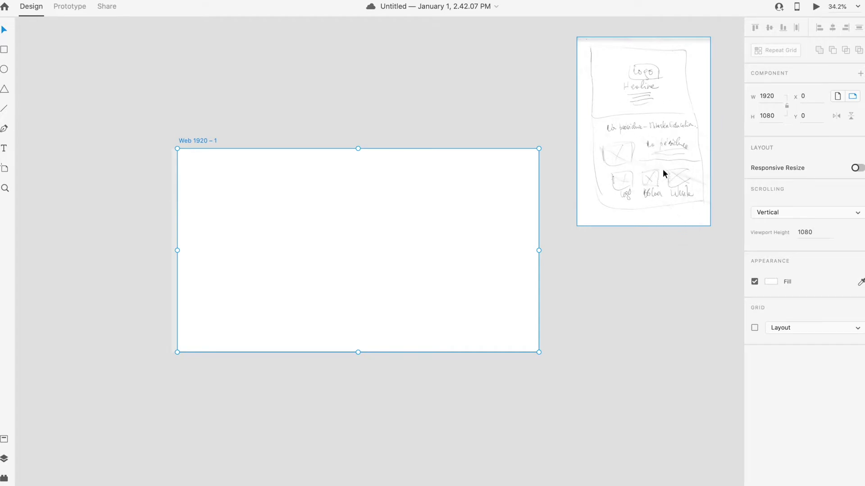
scroll(666, 170, up, 2)
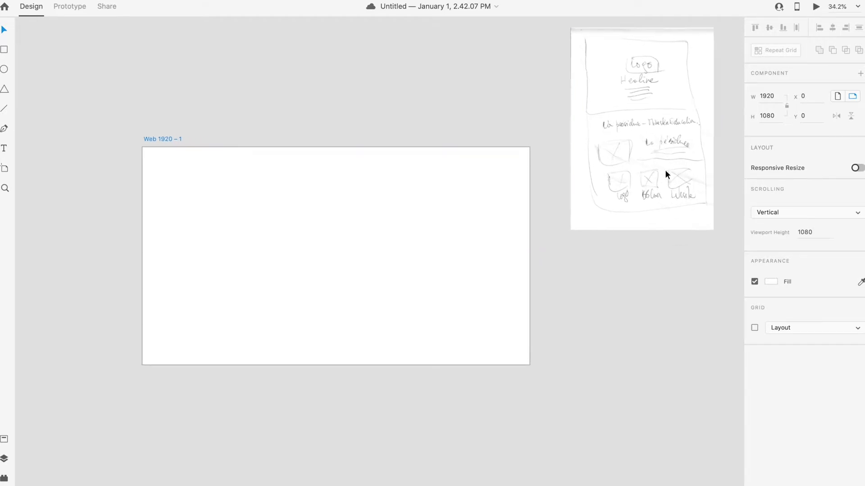
Step: Deselect the artboard and pan the canvas to review the layout with the sketch
click(264, 182)
scroll(310, 144, left, 3)
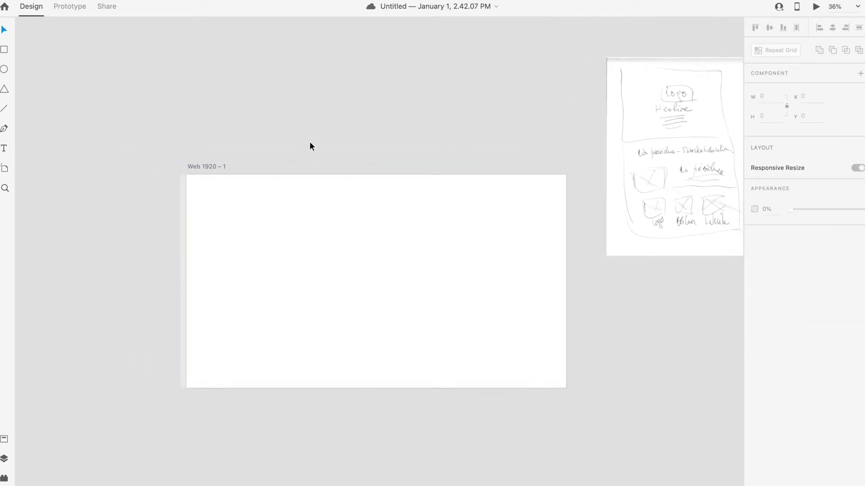
scroll(359, 154, down, 2)
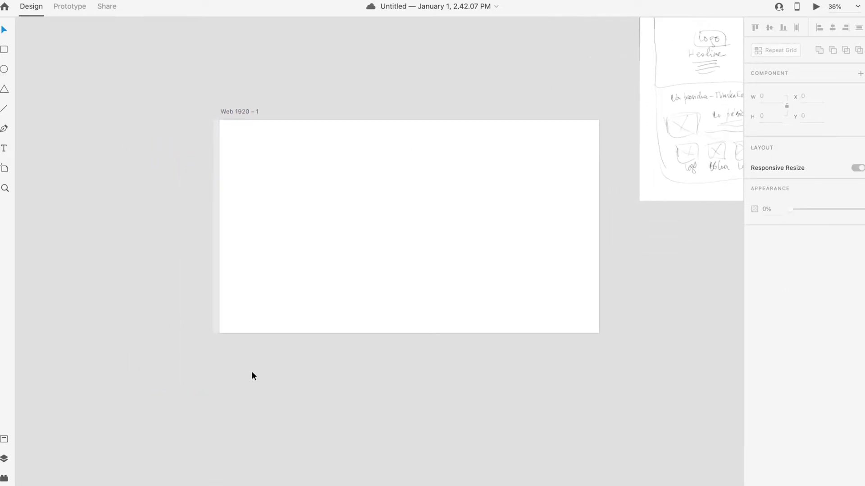
scroll(433, 294, right, 2)
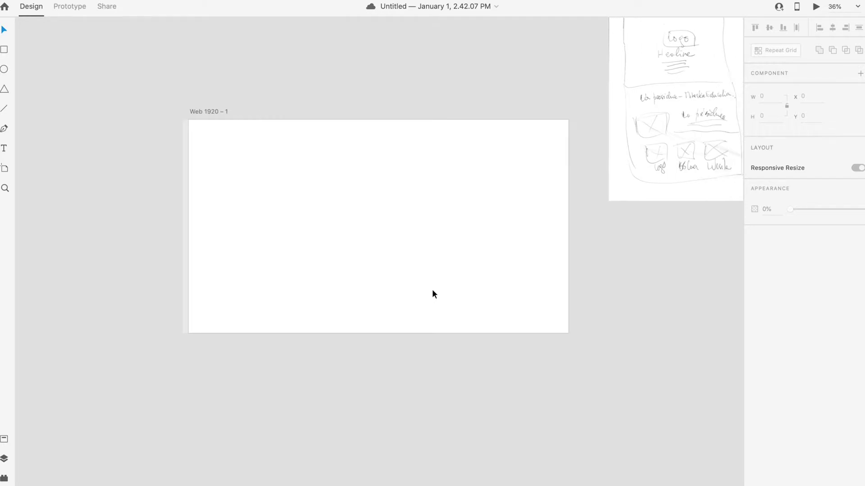
scroll(414, 283, up, 3)
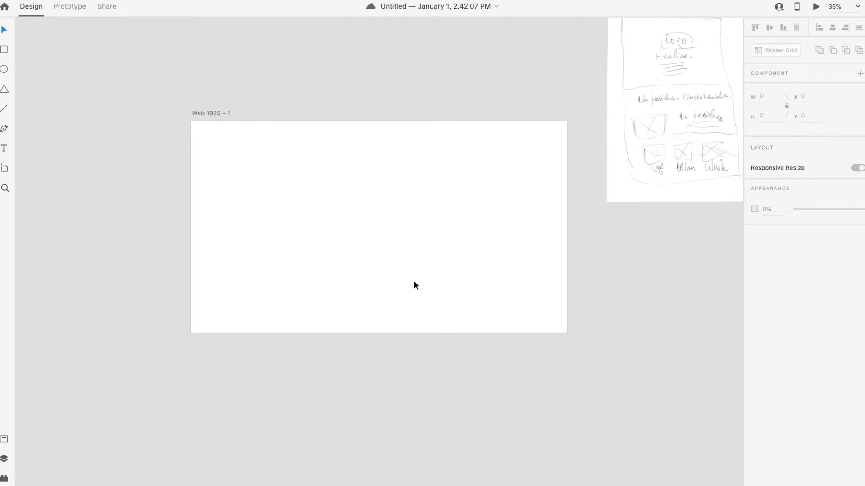
scroll(414, 286, up, 3)
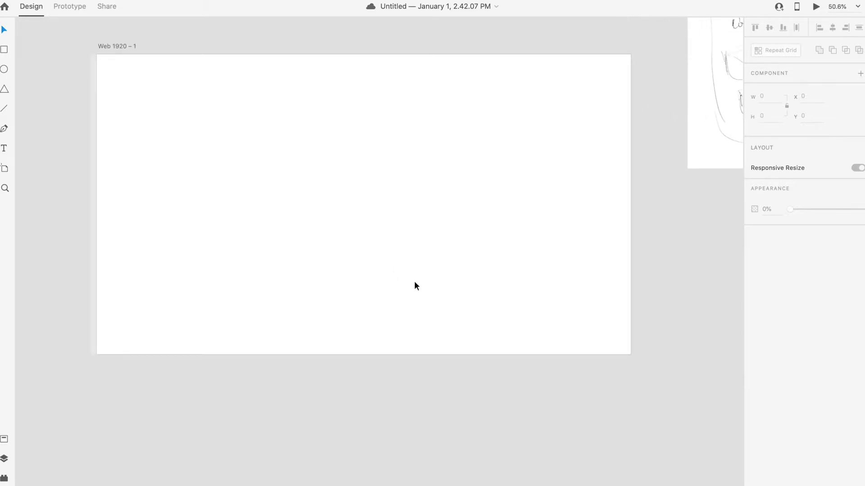
Step: In Safari, search 'ministere de l'education' and open the MENFP ministry website
mouse_move(173, 482)
click(91, 480)
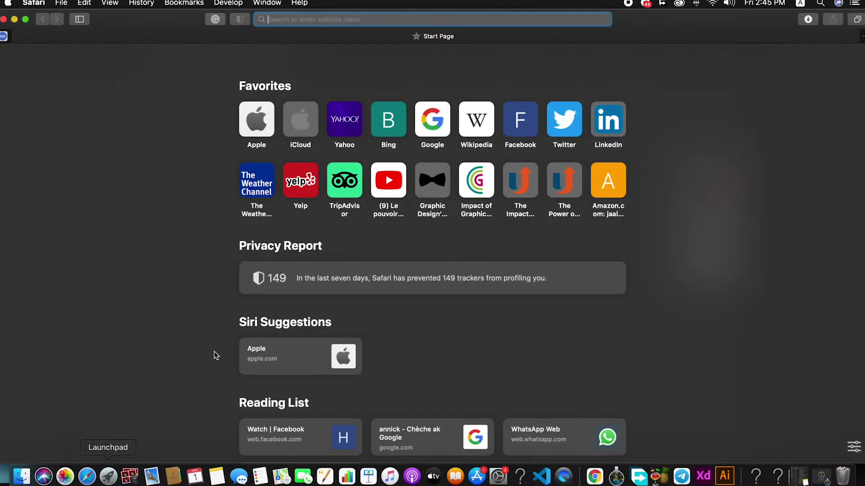
text(min)
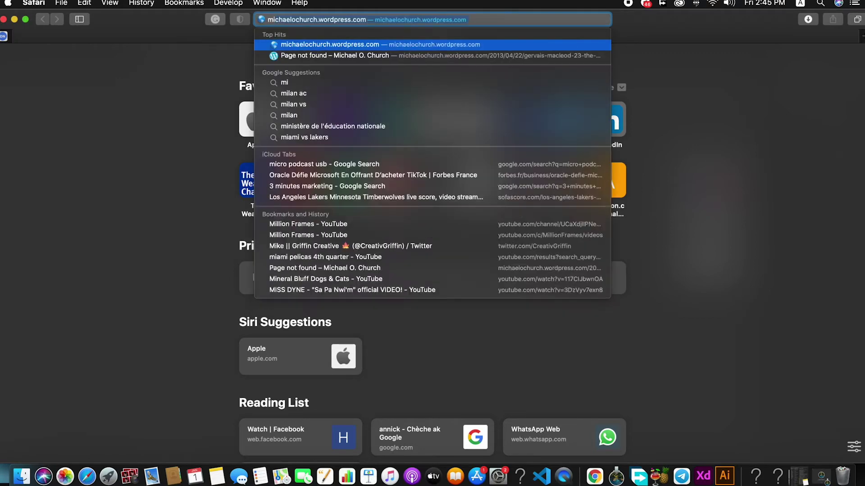
text(istere de l'ed)
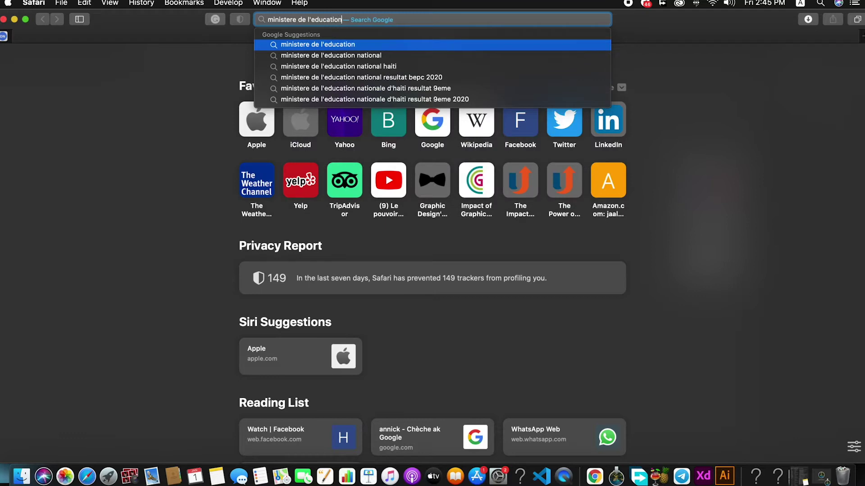
text(ucation)
key(Return)
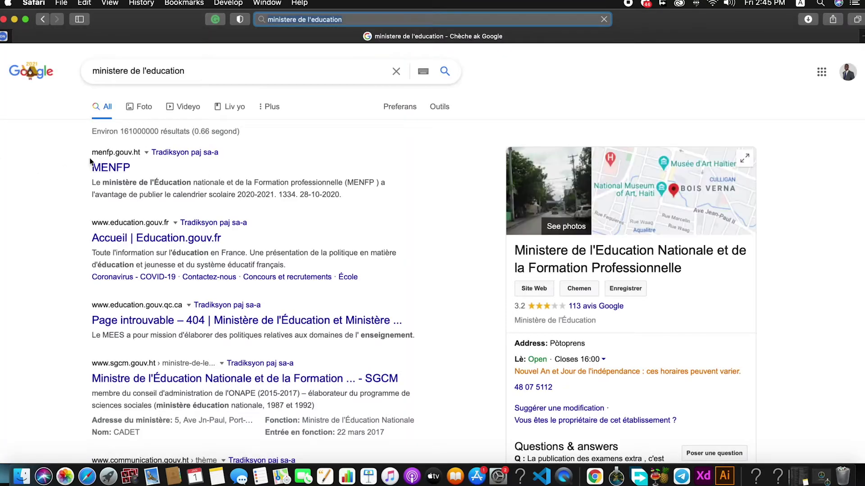
click(120, 169)
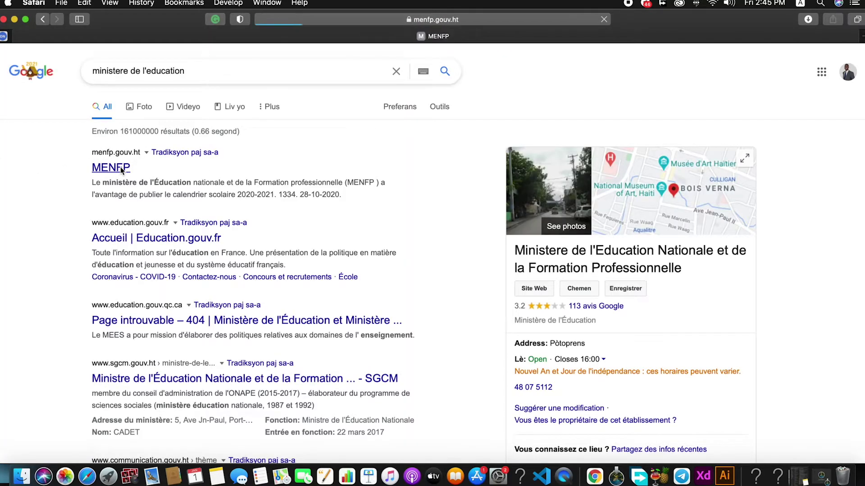
Step: Dismiss the COVID-19 advice popup, browse the page, and make the window full screen
scroll(390, 128, down, 3)
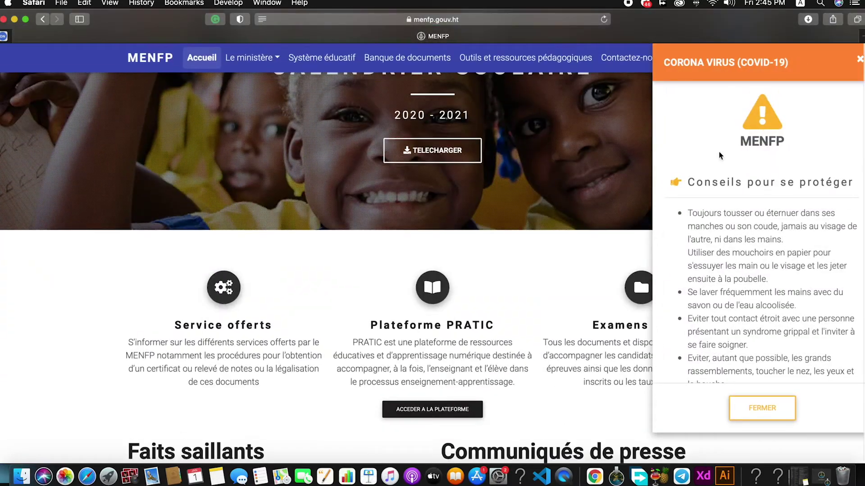
click(860, 62)
scroll(479, 165, down, 15)
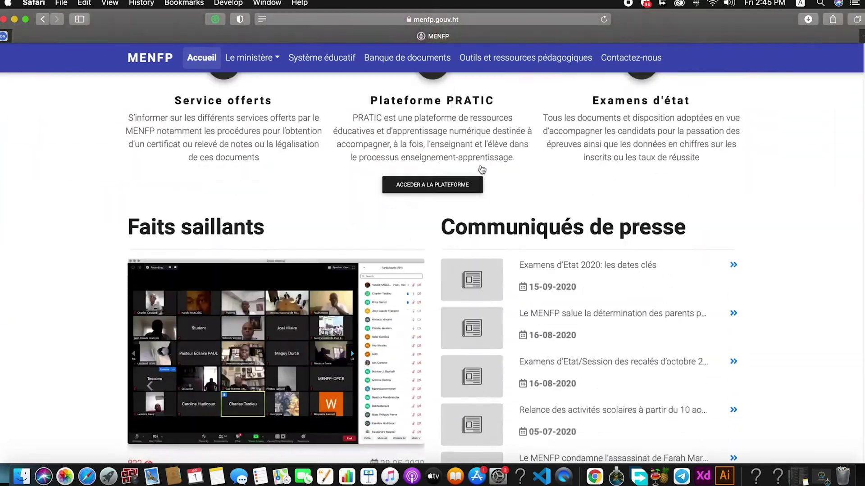
scroll(480, 165, down, 5)
scroll(480, 166, up, 20)
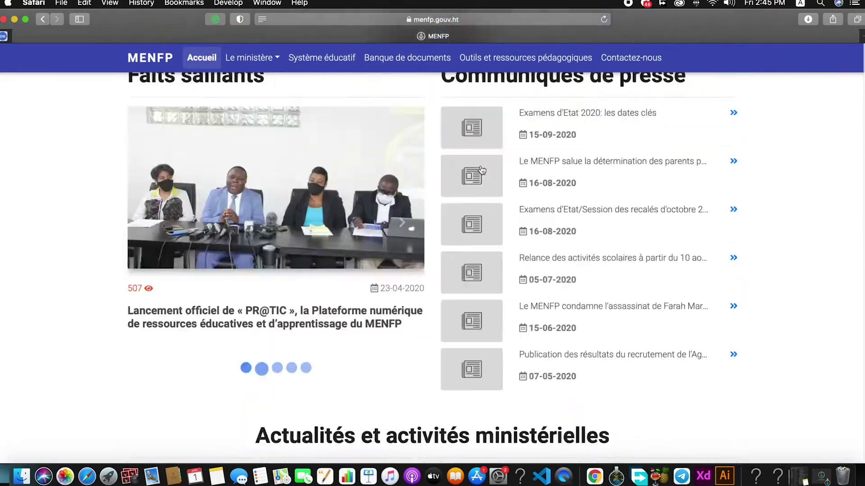
scroll(496, 208, down, 3)
scroll(497, 208, up, 3)
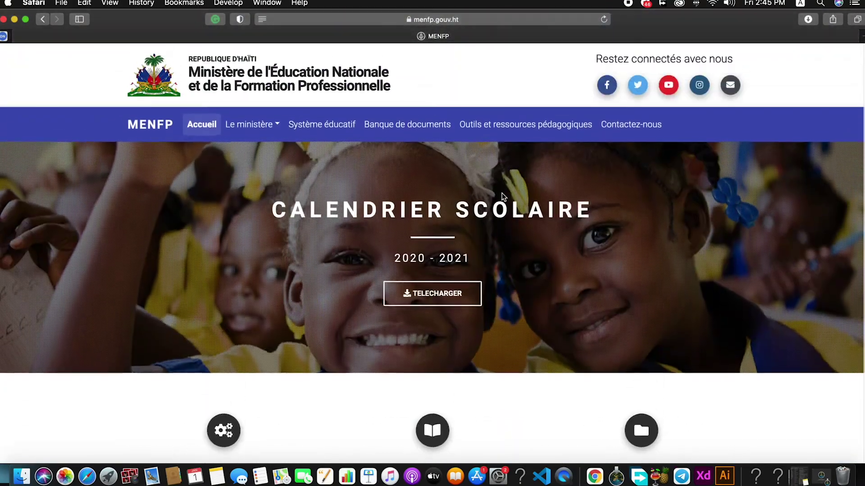
click(25, 20)
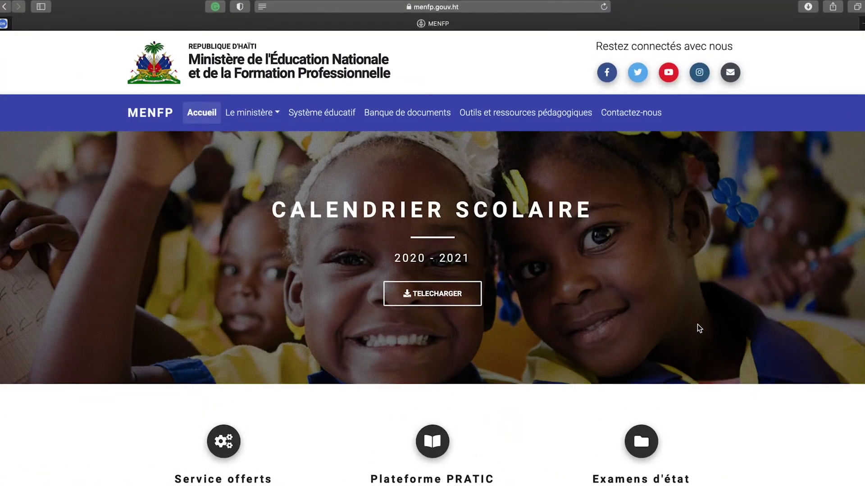
Step: Open the Le ministère menu, close it, and return to the page's top banner
scroll(697, 324, down, 8)
scroll(692, 325, up, 8)
click(273, 114)
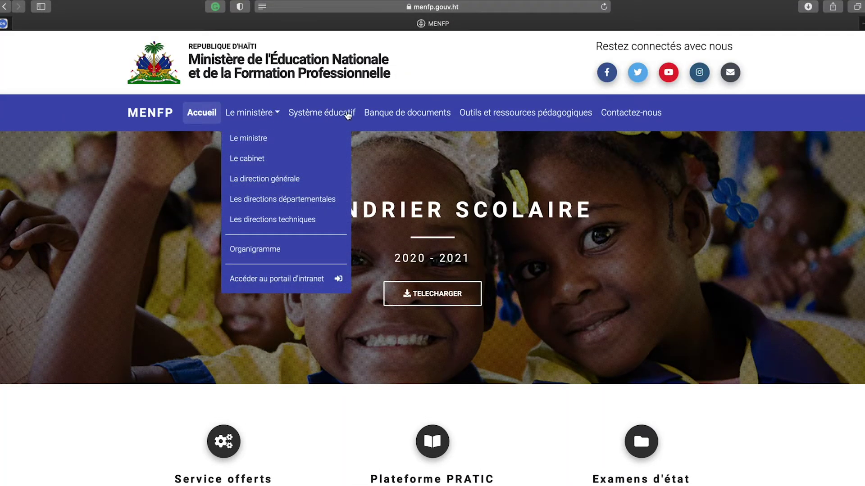
scroll(662, 168, down, 20)
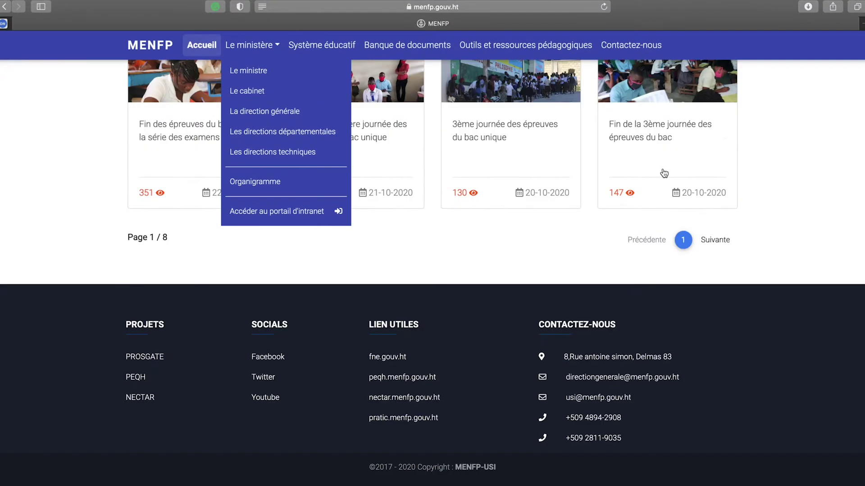
scroll(663, 168, up, 6)
scroll(665, 173, up, 10)
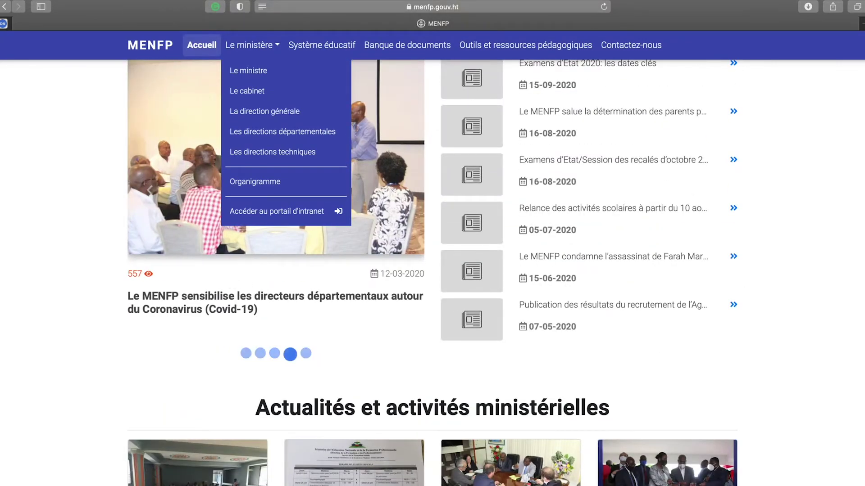
scroll(665, 172, down, 10)
click(823, 254)
scroll(823, 254, up, 15)
click(409, 7)
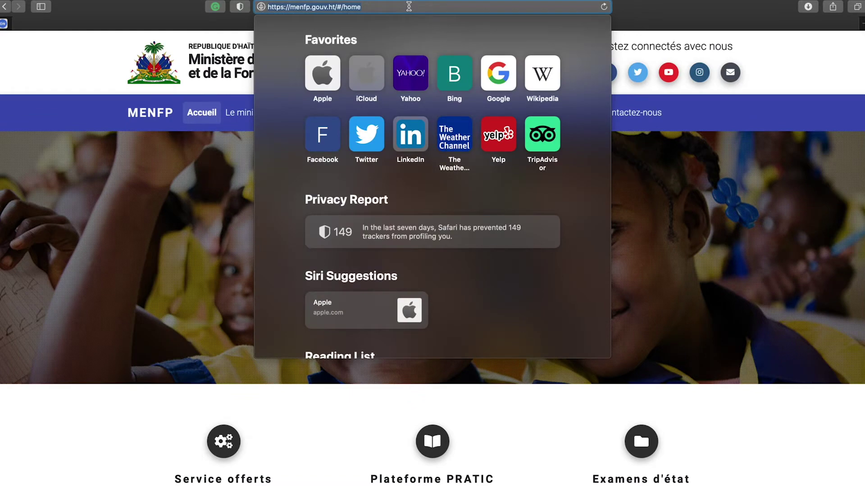
Step: Search Google for 'ministere Finance Haiti' and open the MEF : Accueil site
text(m)
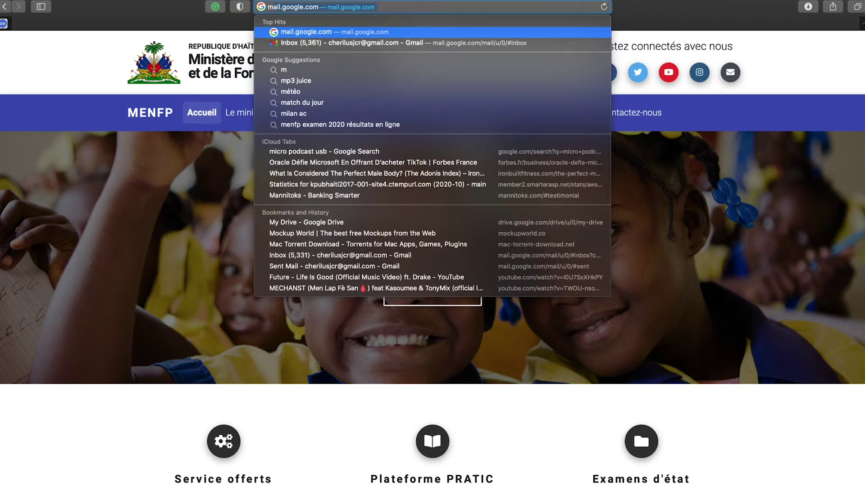
text(i)
key(BackSpace)
text(nistere)
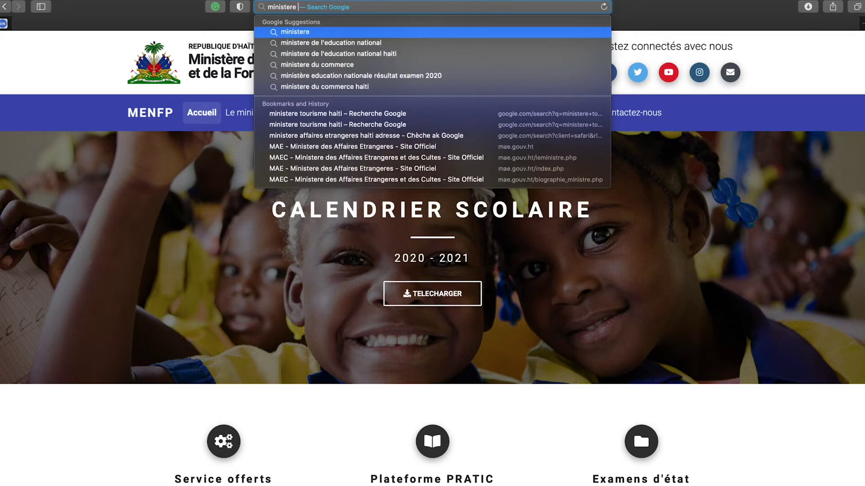
text( Finan)
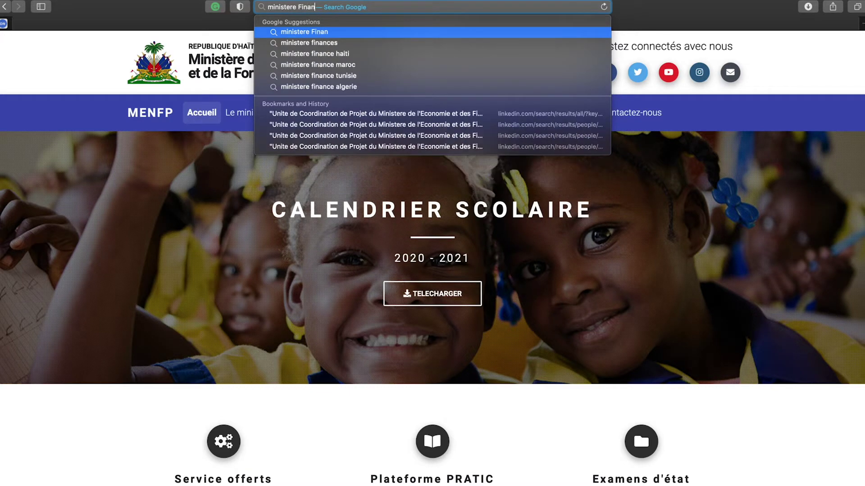
text(ce Haiti)
key(Return)
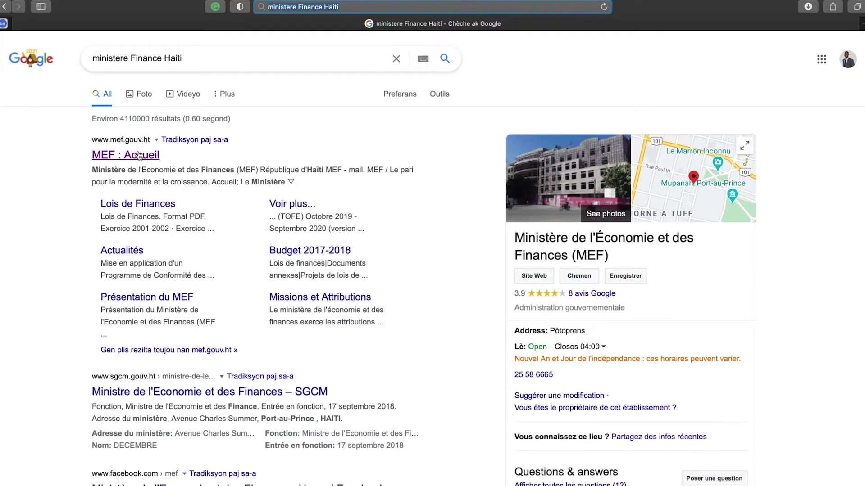
click(140, 155)
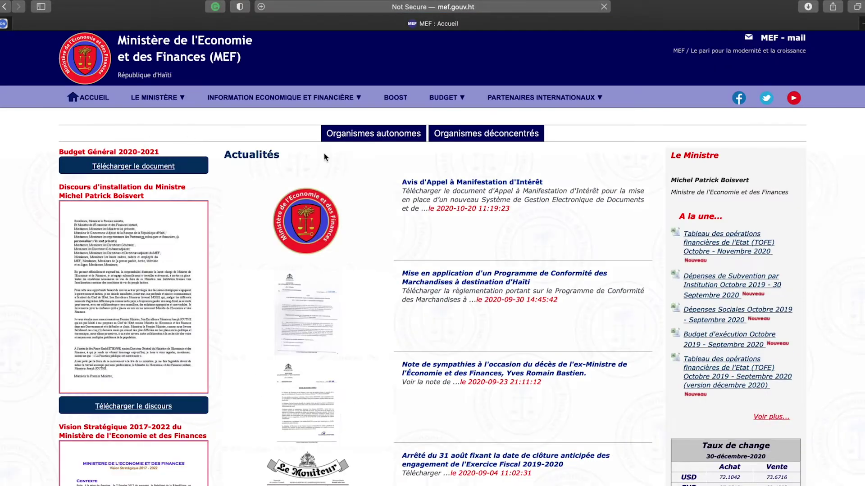
Step: Browse the finance ministry homepage, then go back to the search results
scroll(419, 200, down, 15)
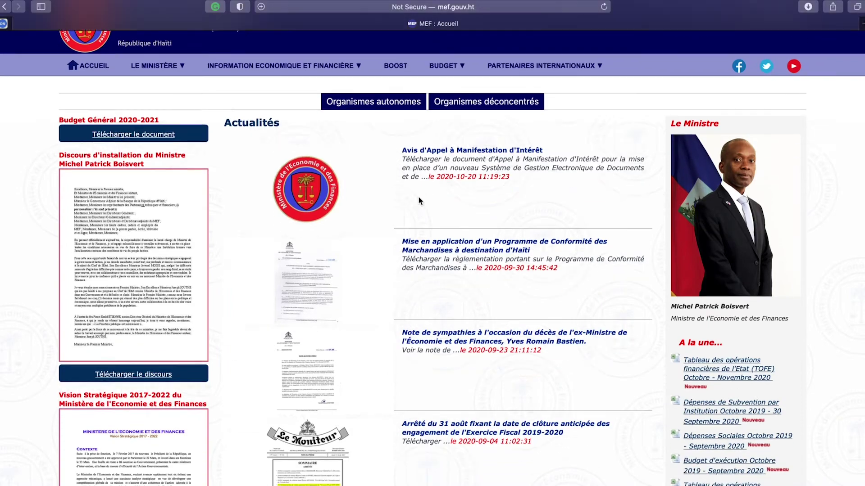
scroll(418, 201, up, 20)
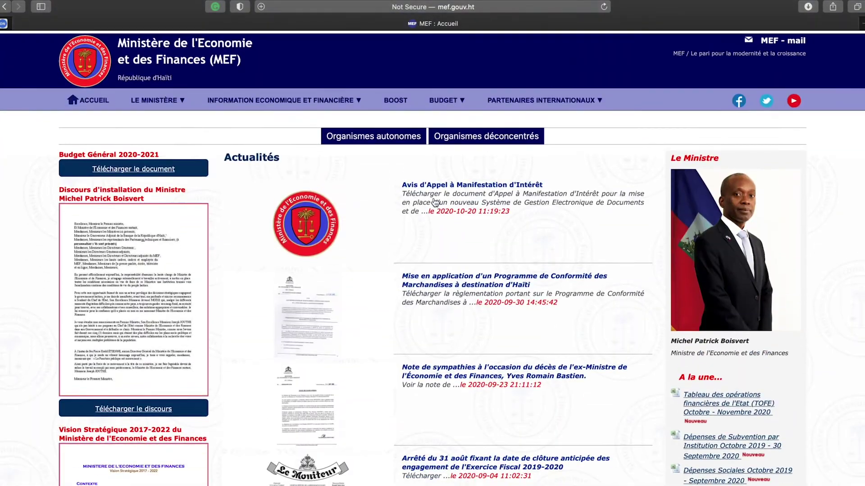
scroll(604, 194, down, 5)
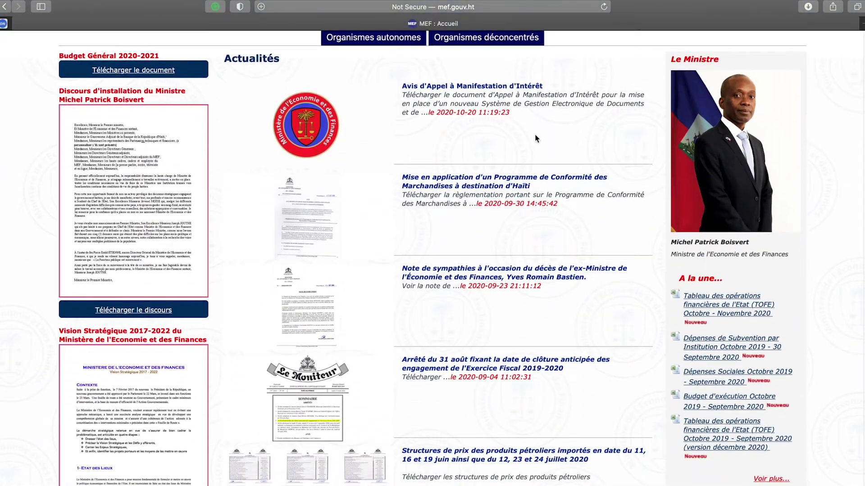
scroll(604, 194, down, 10)
scroll(590, 191, up, 12)
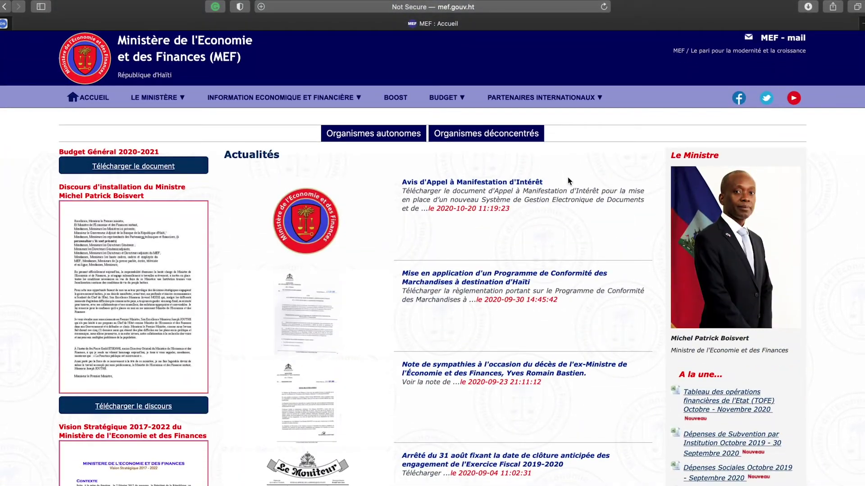
scroll(611, 225, down, 1)
scroll(613, 225, down, 15)
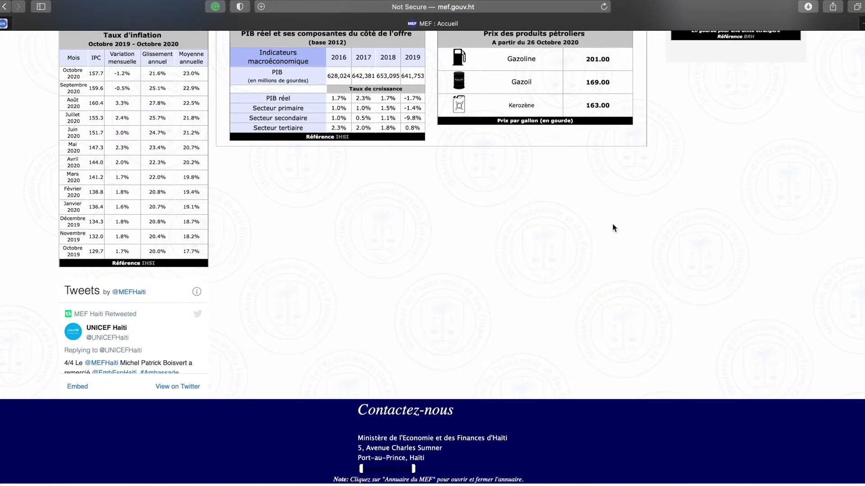
scroll(0, 130, up, 16)
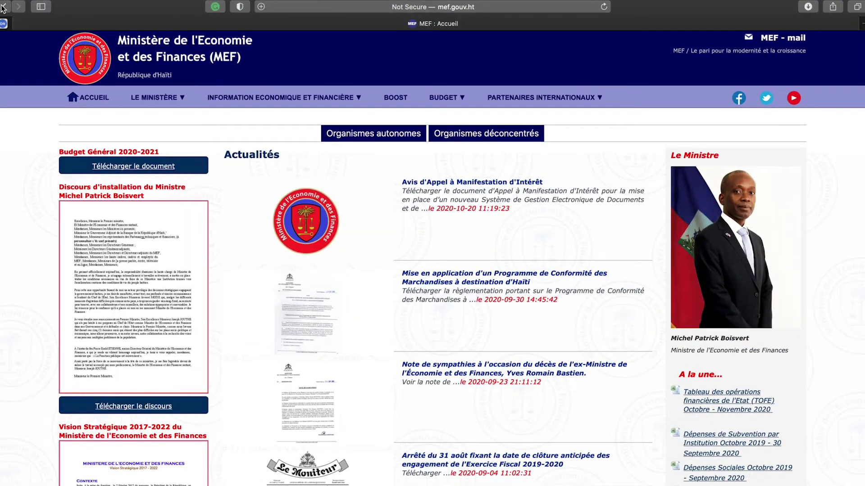
click(3, 7)
Step: Search for 'Ministere de la culture et' communication, Haiti's culture ministry
triple_click(74, 57)
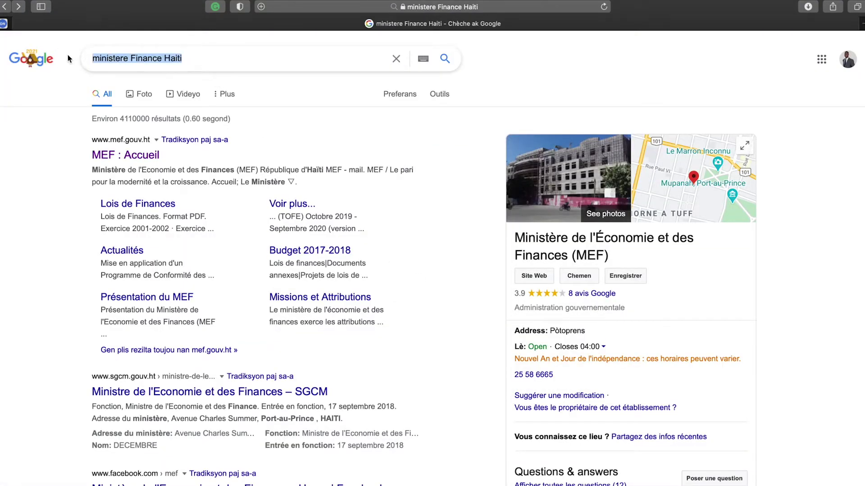
text(Ministere de la culte)
key(Return)
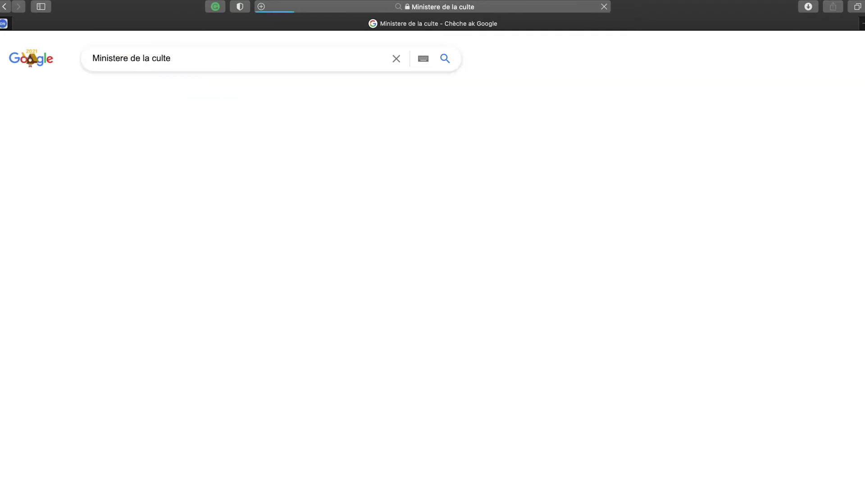
click(206, 54)
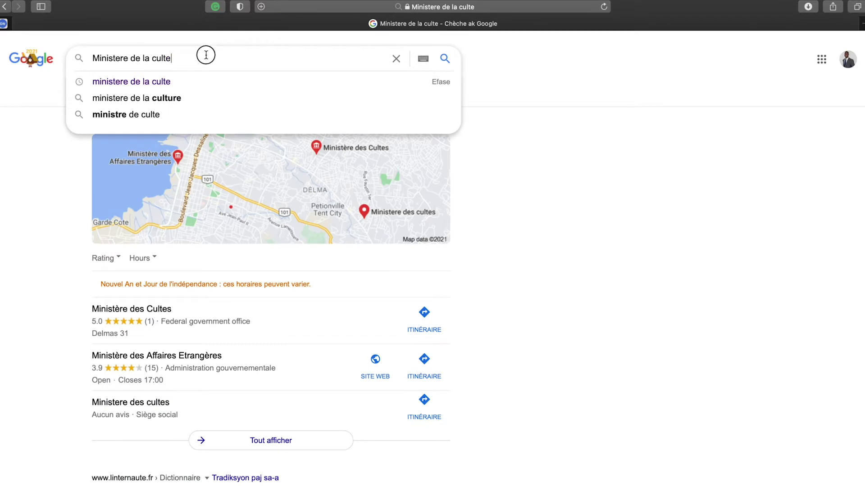
key(BackSpace)
text(ure et)
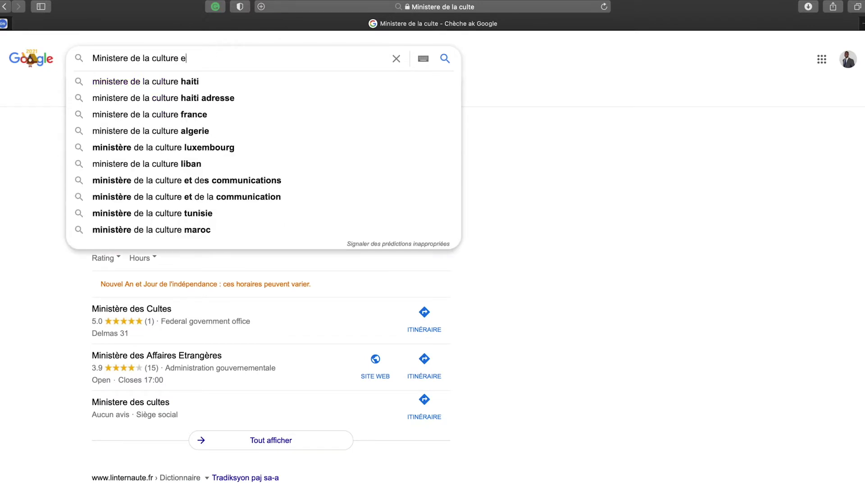
click(303, 83)
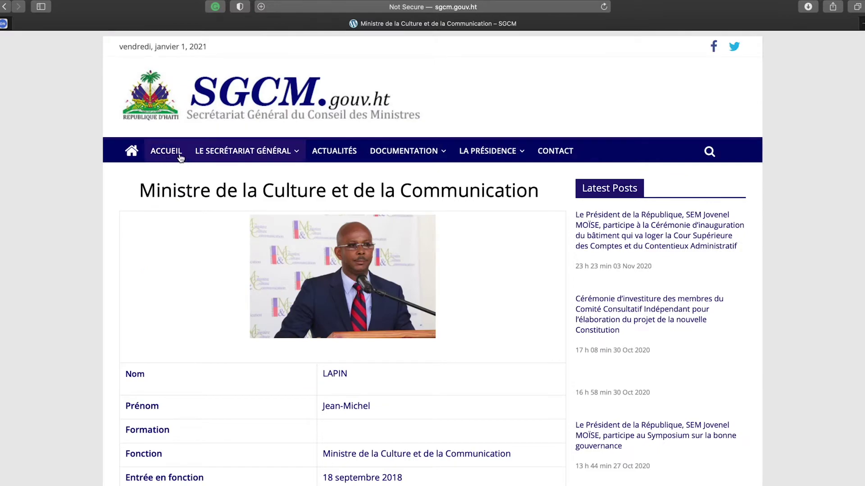
Step: Browse the culture ministry results page and return to the results list
scroll(380, 187, down, 1)
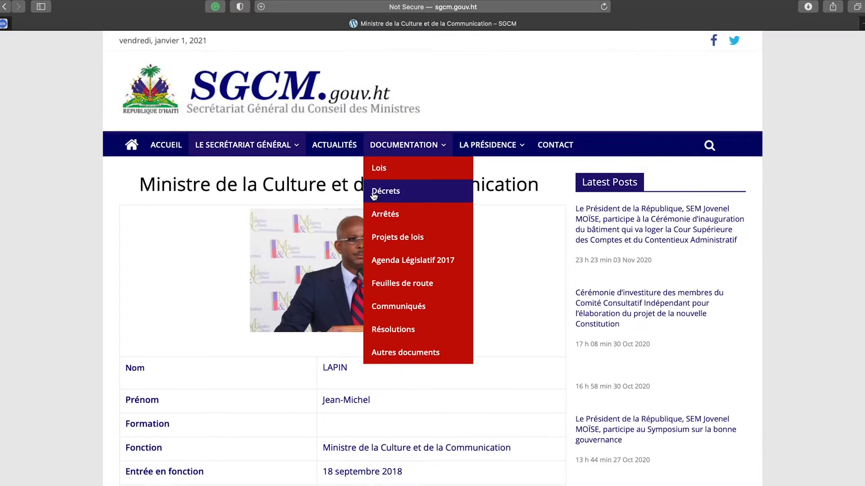
mouse_move(204, 150)
scroll(84, 229, down, 15)
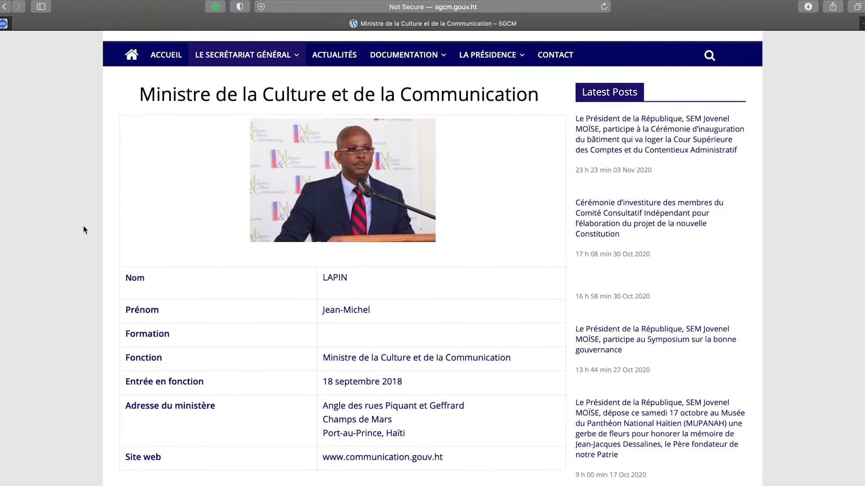
scroll(86, 225, up, 15)
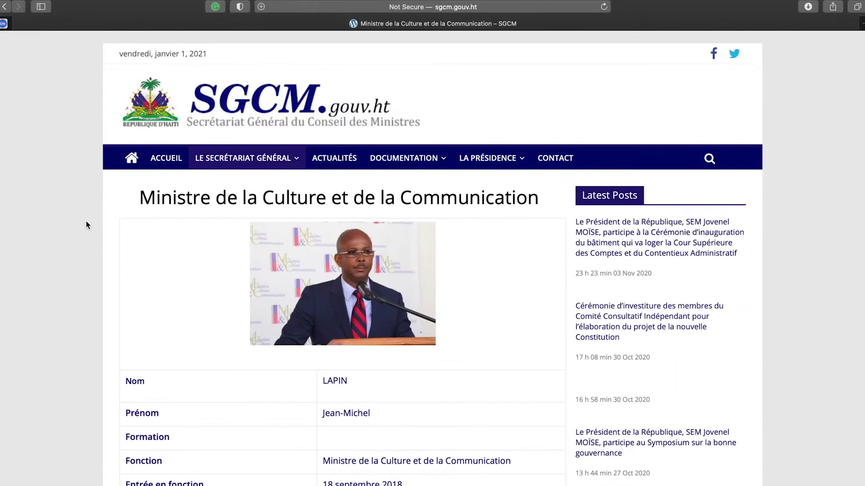
scroll(174, 135, down, 15)
scroll(176, 137, up, 15)
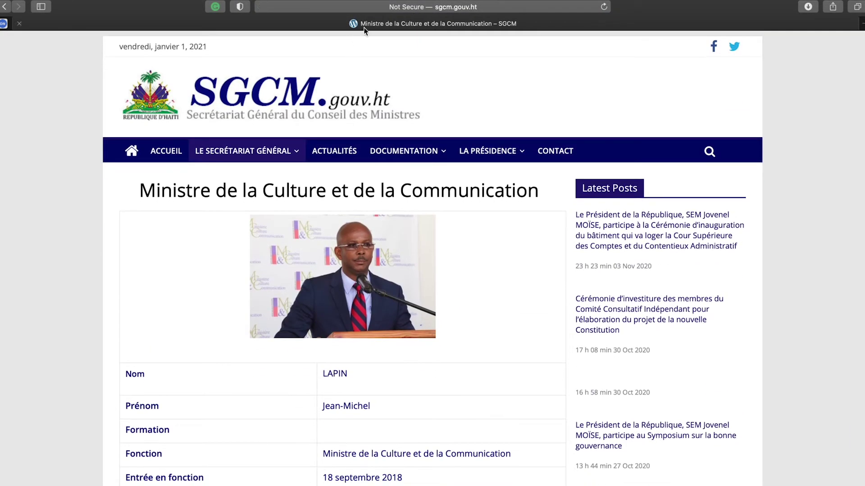
scroll(417, 177, down, 15)
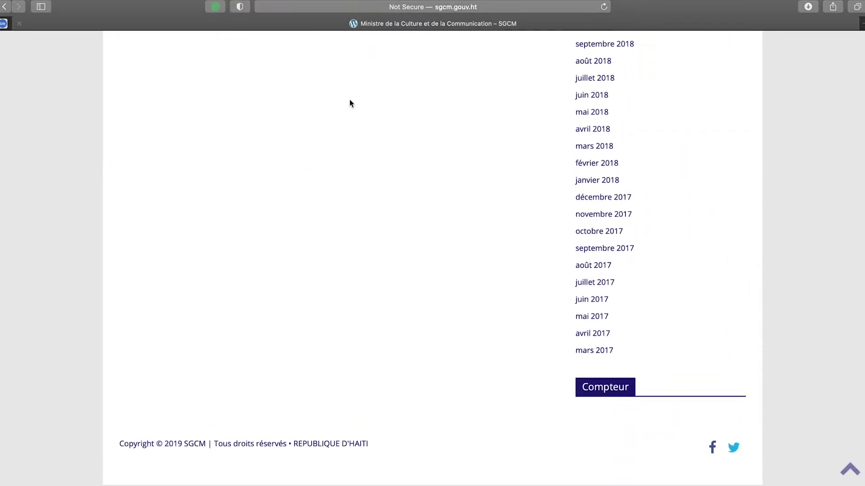
scroll(349, 127, up, 15)
click(6, 7)
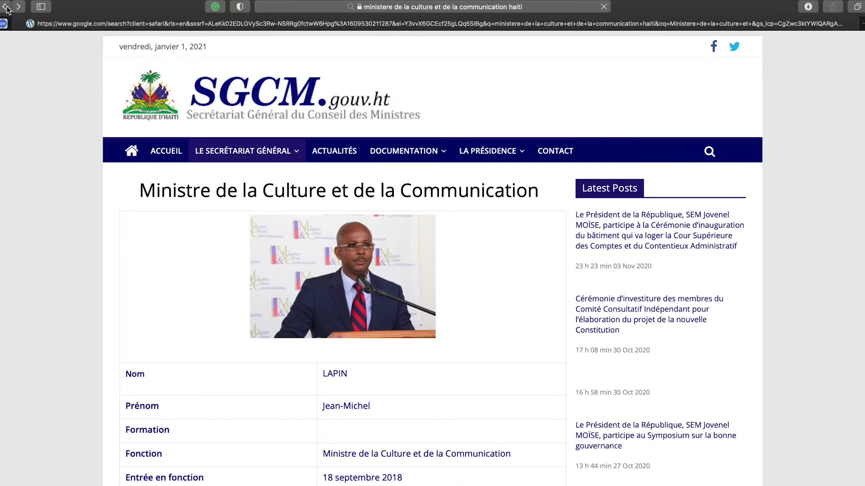
Step: Preview Ministère de la Culture logo images from mcc.ht in Images, then close Safari
scroll(295, 318, down, 10)
scroll(291, 106, up, 10)
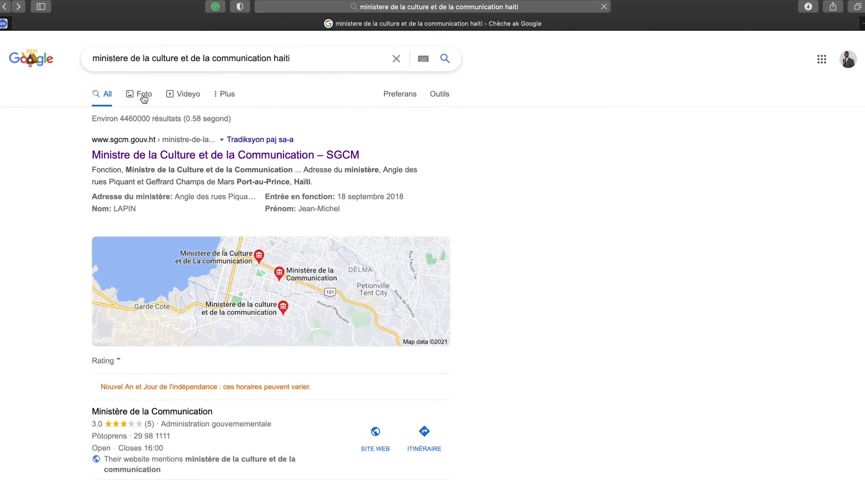
click(143, 95)
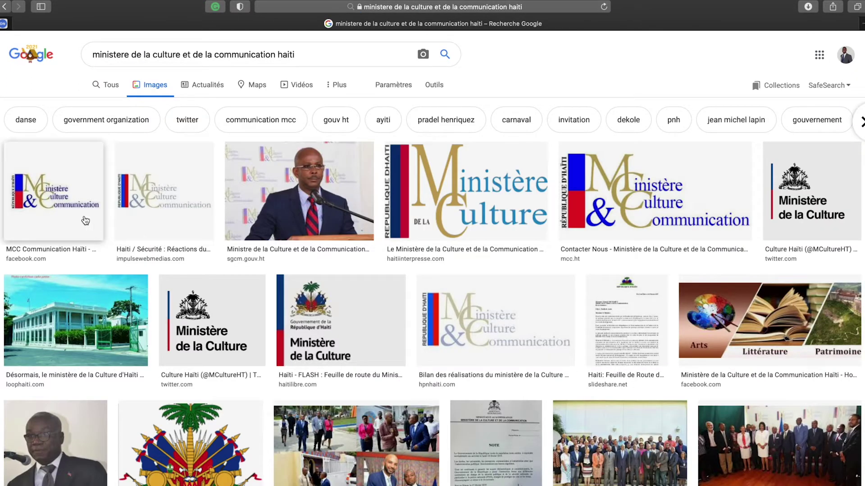
click(450, 190)
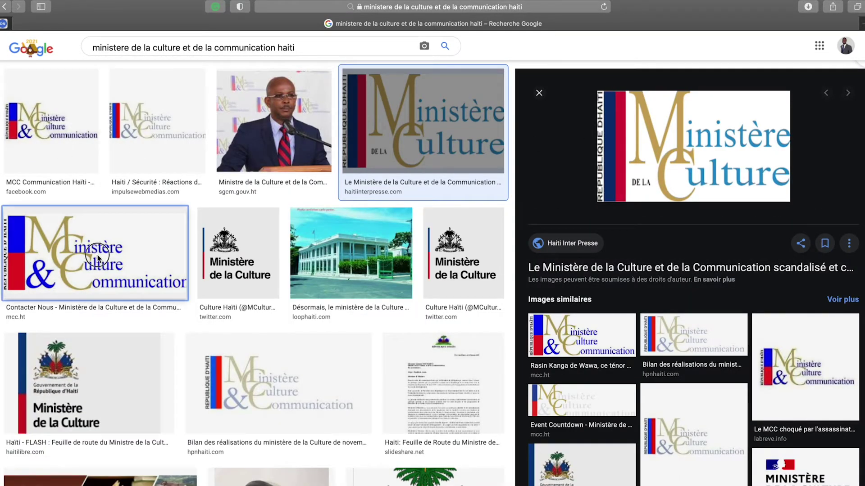
click(76, 256)
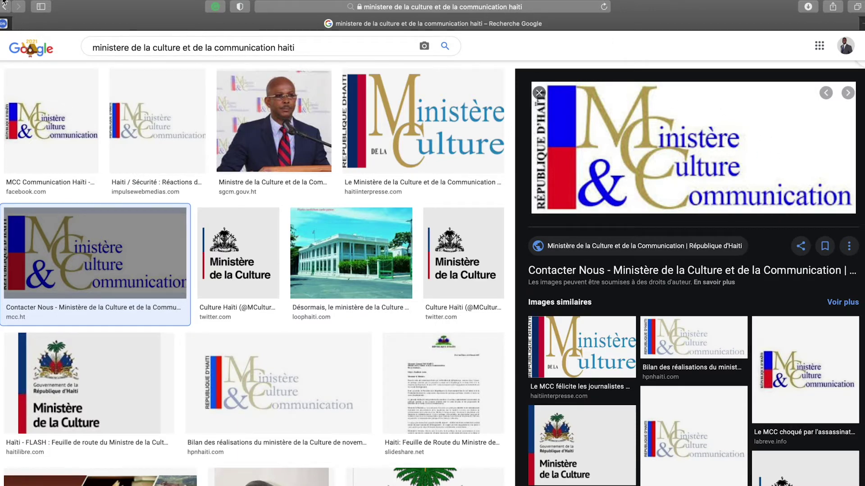
mouse_move(3, 1)
click(4, 20)
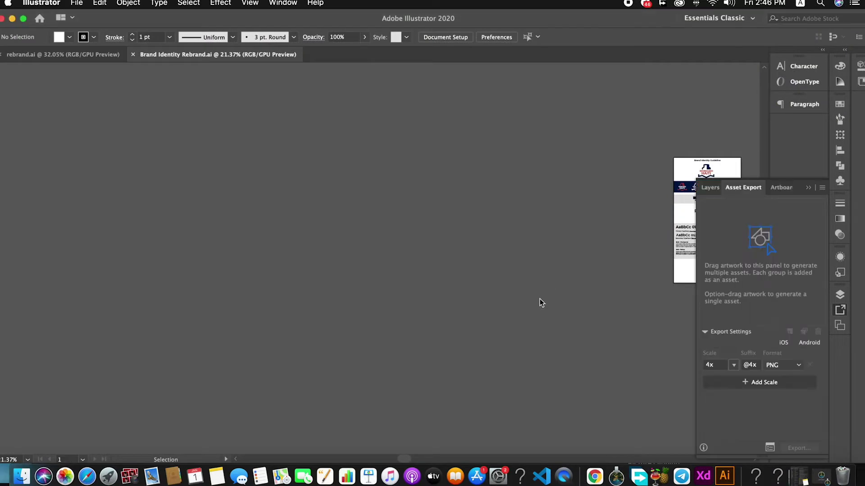
Step: Zoom in on the blank Web 1920 – 1 artboard in Adobe XD and deselect it, then bring Safari forward
click(690, 475)
scroll(410, 268, down, 4)
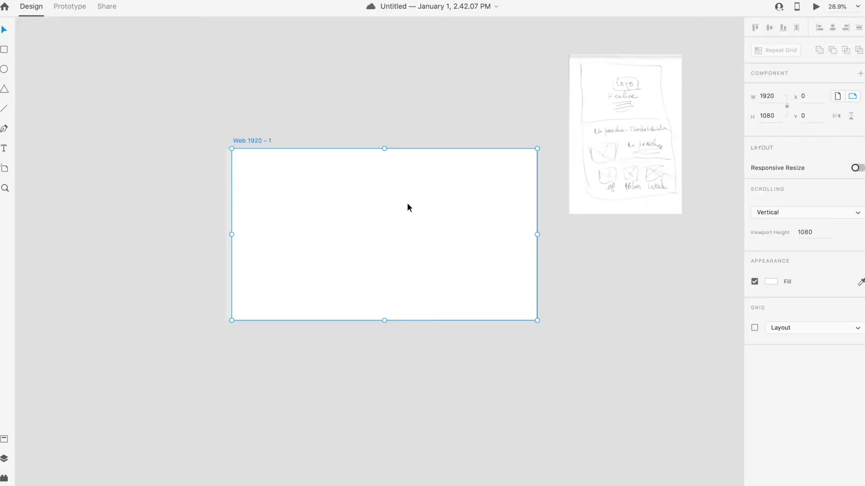
scroll(410, 206, up, 3)
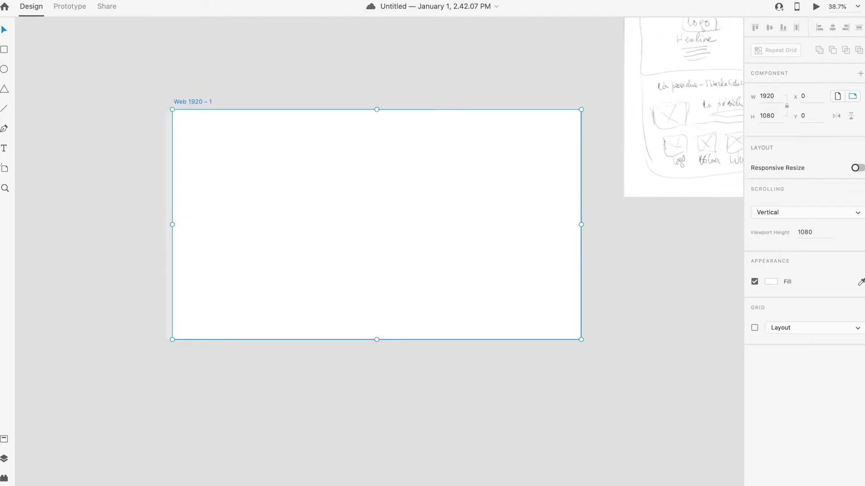
scroll(347, 355, down, 3)
click(347, 355)
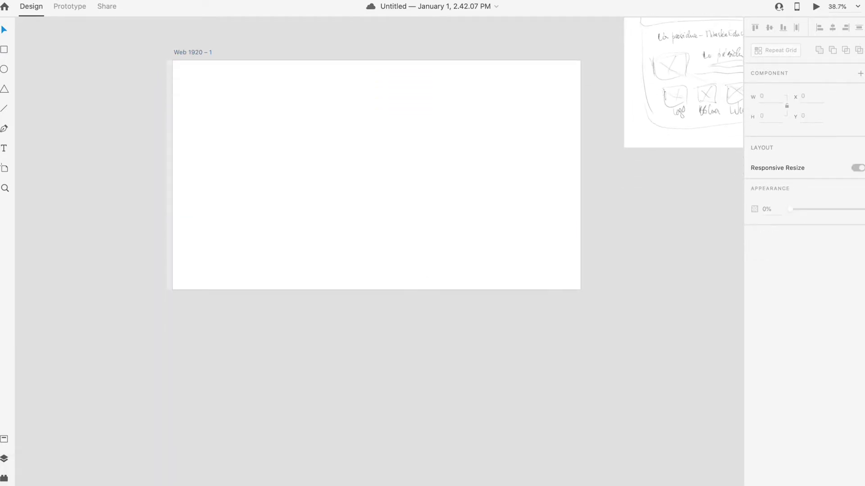
click(87, 476)
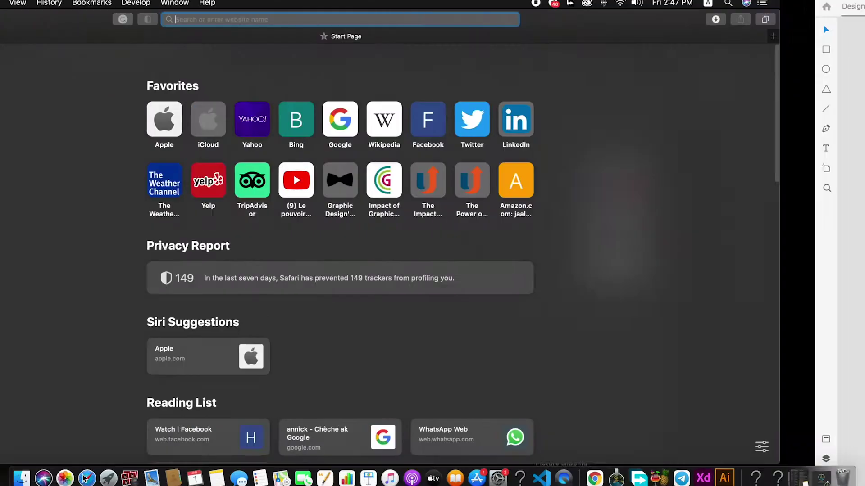
Step: Search Google Images for 'citadelle la ferrière' and preview the Excursion fortress photos
text(c)
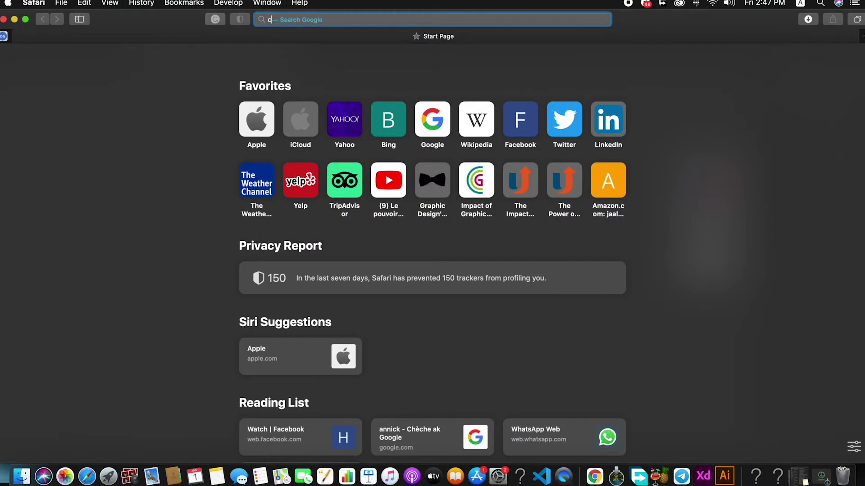
text(itadelle la ferrière)
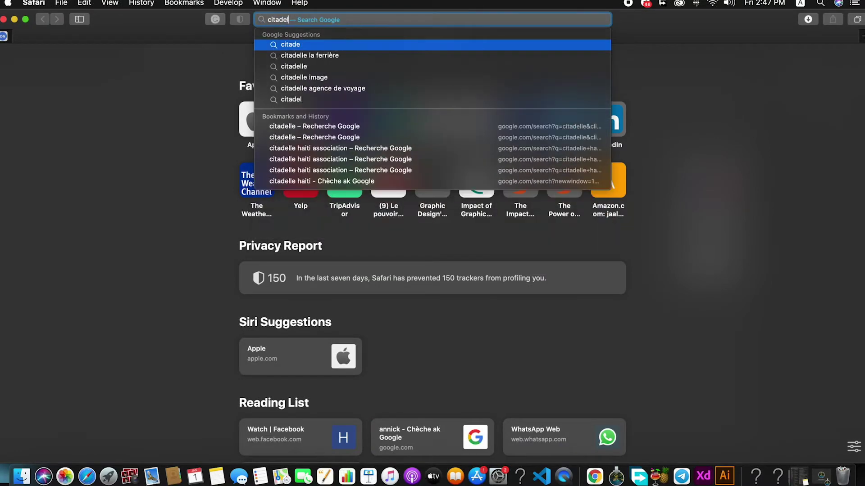
click(356, 56)
click(215, 228)
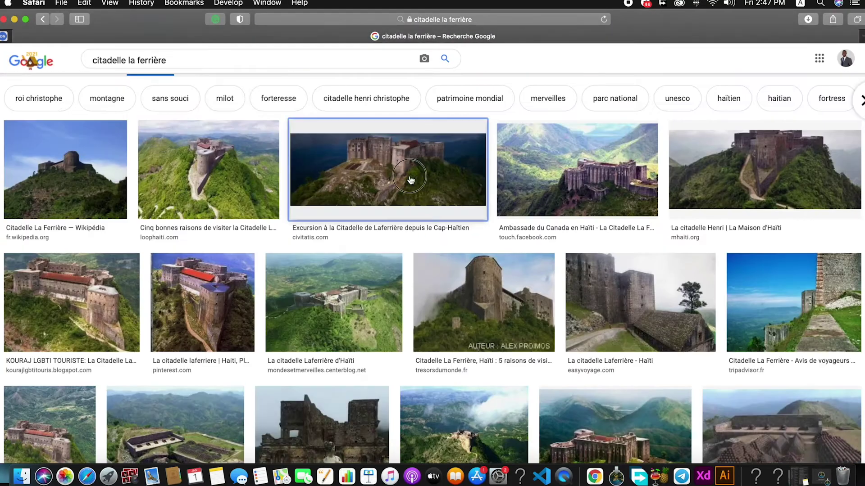
click(387, 167)
click(191, 130)
click(381, 146)
Step: Preview the Ambassade du Canada, La citadelle Henri and Haïti - citadelle laferriere photos
scroll(270, 225, down, 3)
click(84, 167)
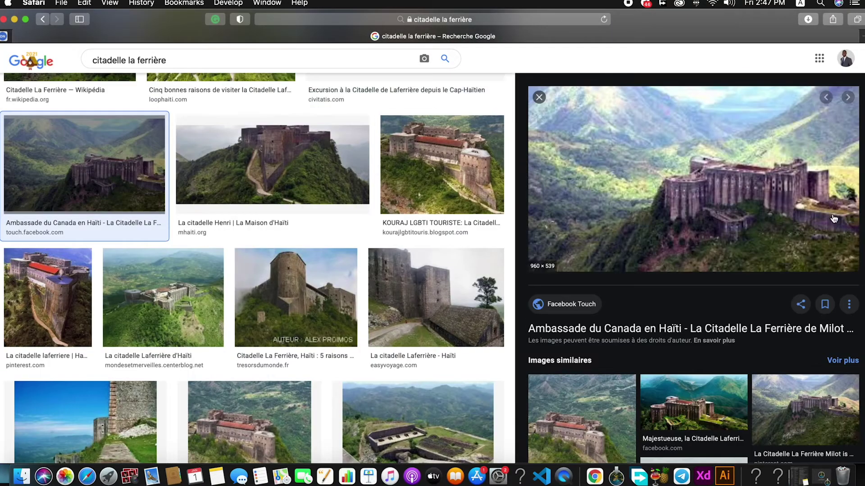
click(315, 180)
scroll(361, 242, down, 3)
scroll(360, 242, down, 6)
click(251, 227)
scroll(250, 226, down, 3)
scroll(251, 226, up, 4)
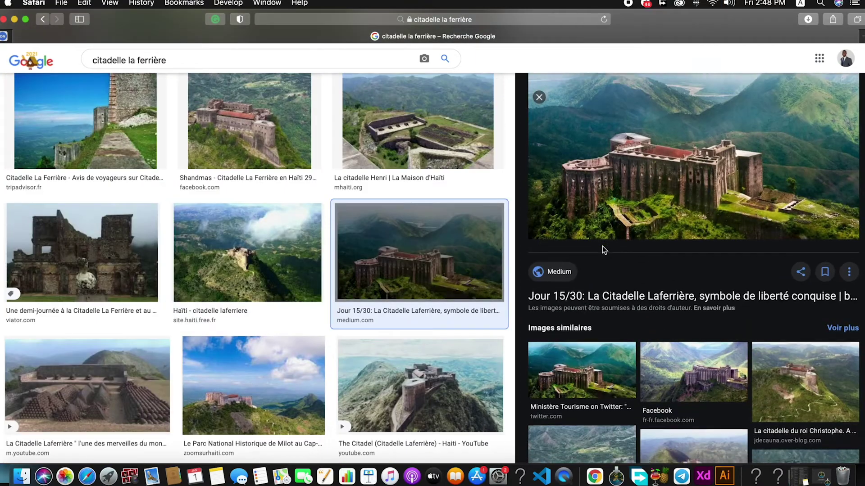
scroll(324, 293, down, 5)
Step: Choose the Anmwe News aerial fortress photo and stretch it to fill the artboard
click(324, 293)
scroll(323, 296, down, 2)
scroll(324, 296, down, 6)
click(251, 315)
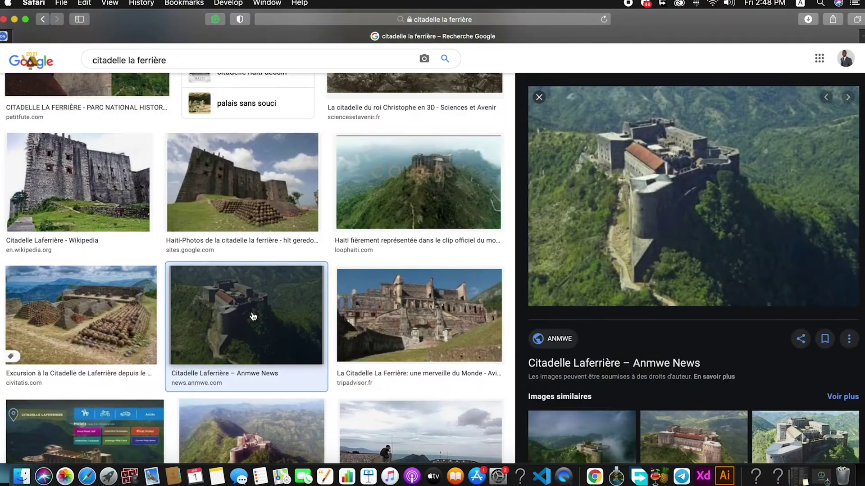
scroll(693, 225, down, 2)
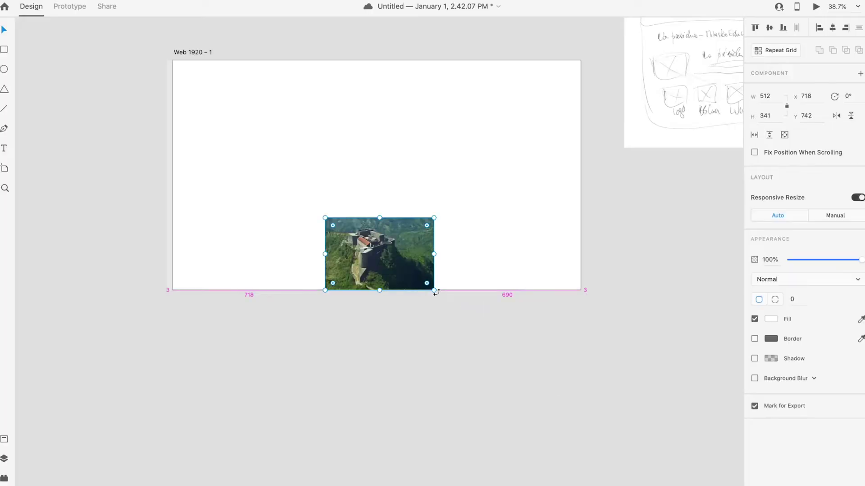
drag(434, 291, 548, 305)
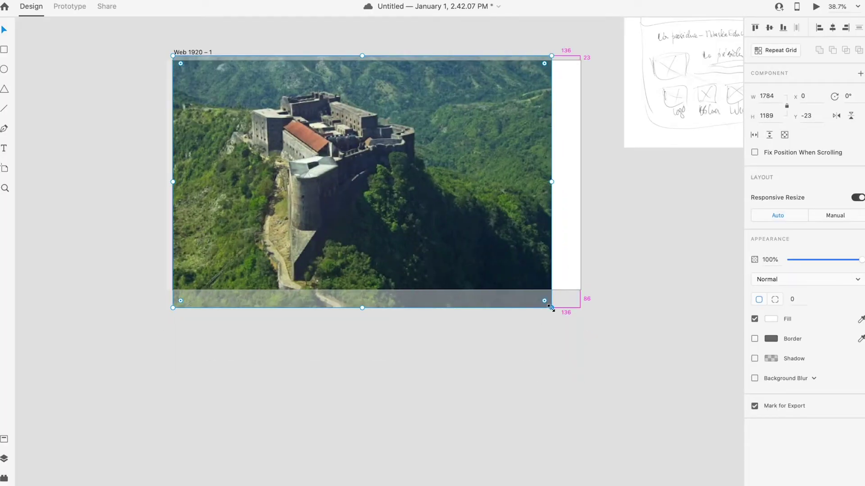
Step: Place the Excursion castle photo on the artboard, resize it, then pull it off below
key(super+Tab)
scroll(252, 225, up, 8)
click(70, 131)
click(355, 132)
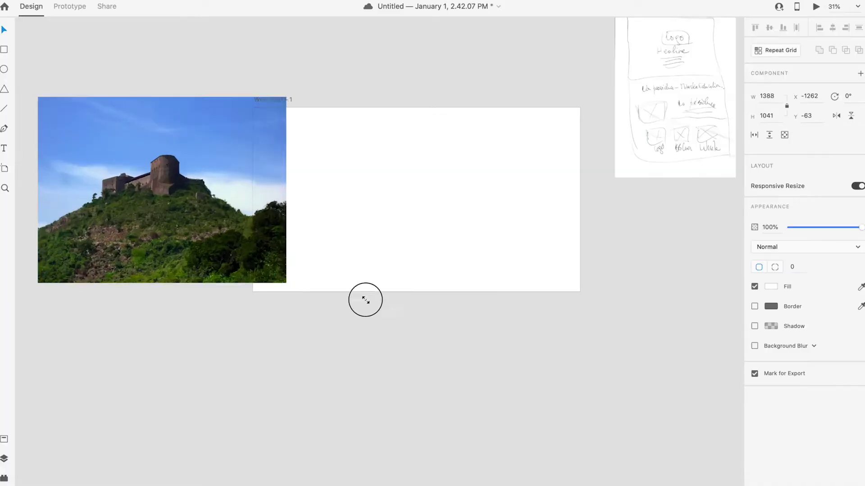
drag(365, 299, 542, 300)
click(428, 359)
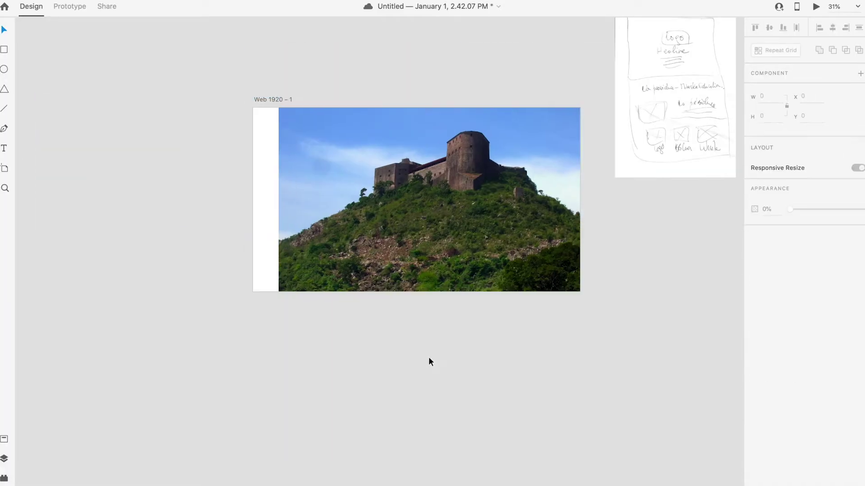
drag(439, 252, 388, 298)
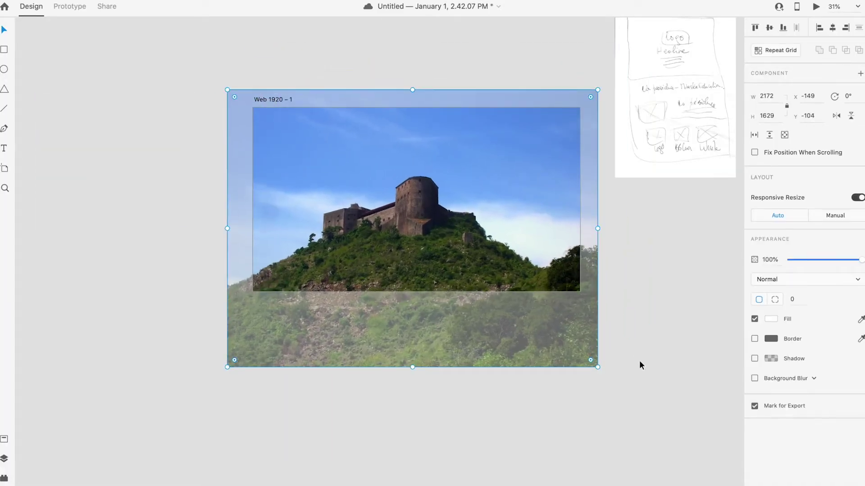
drag(598, 367, 574, 349)
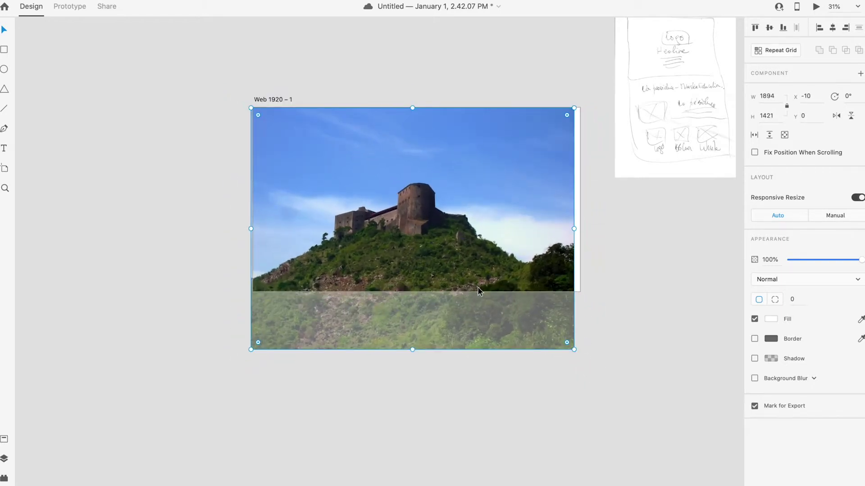
drag(506, 295, 363, 317)
drag(317, 284, 448, 400)
Step: Draw a rectangle covering the whole Web 1920 – 1 artboard
click(368, 173)
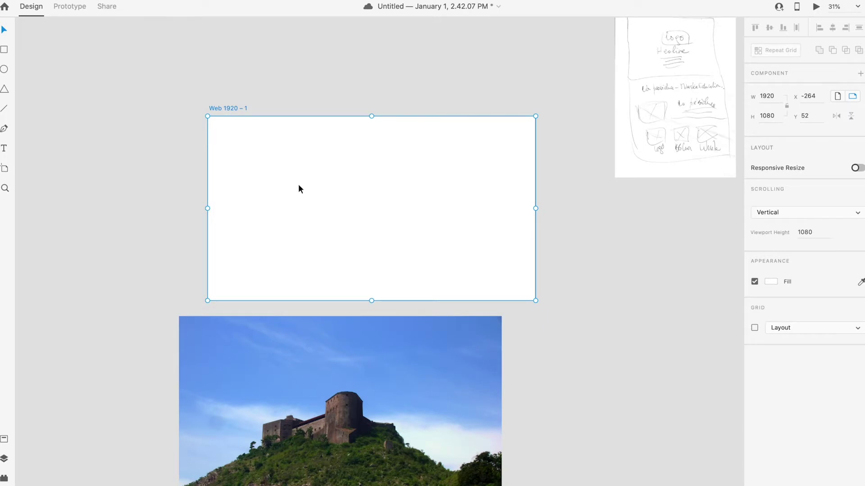
click(133, 151)
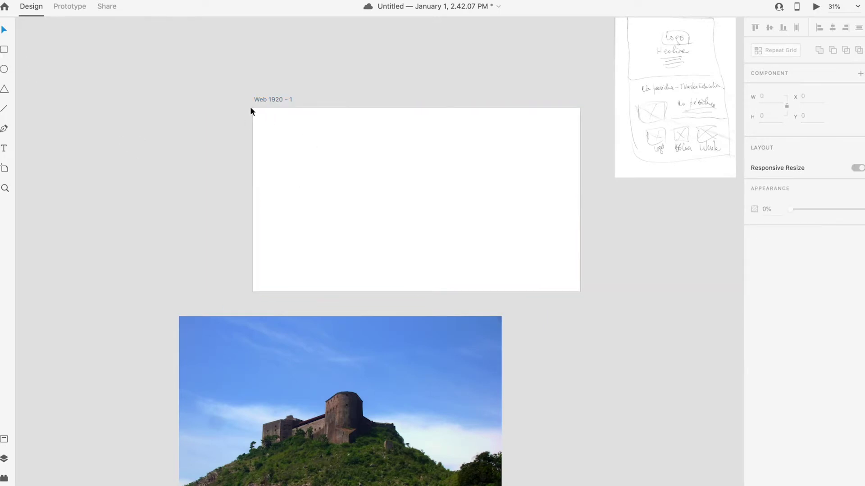
mouse_move(254, 110)
mouse_down()
mouse_move(580, 291)
mouse_move(580, 279)
mouse_up()
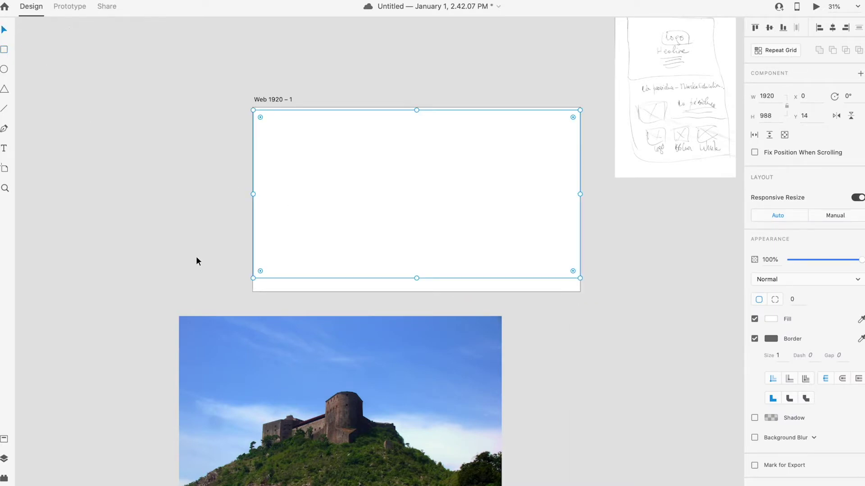
Step: Shrink the castle photo to 1228 × 921 and park it beside the artboard
drag(392, 444, 482, 270)
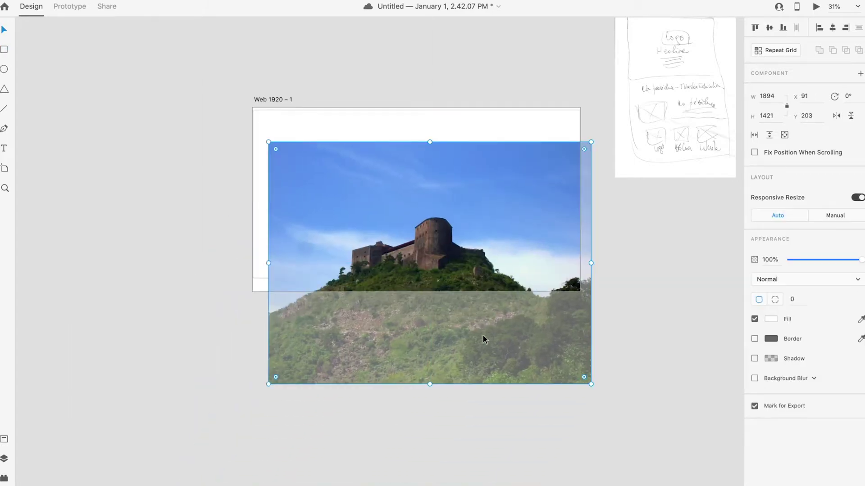
drag(548, 351, 515, 315)
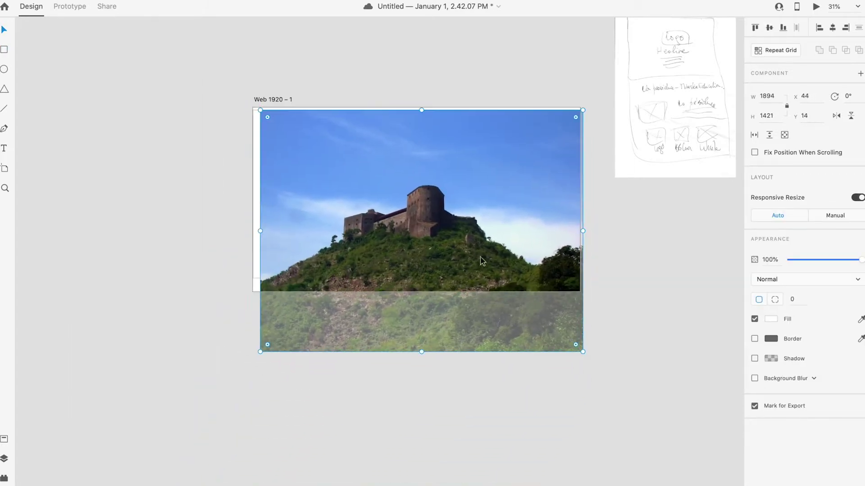
drag(578, 351, 670, 474)
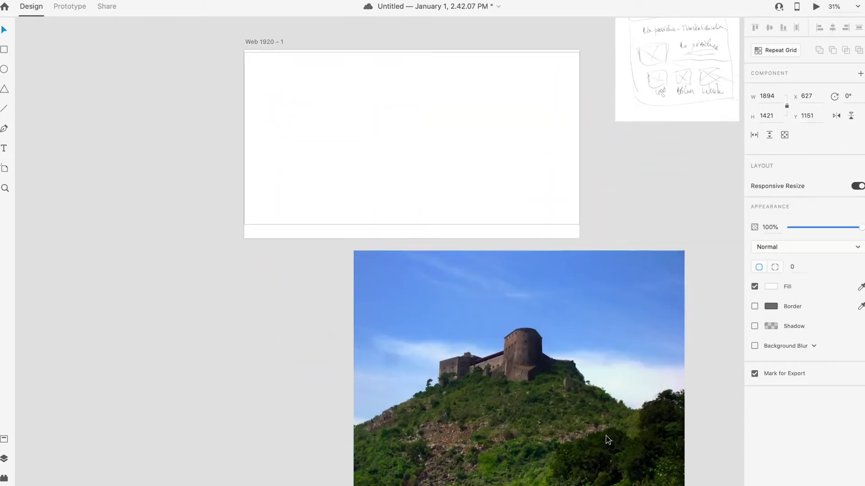
scroll(606, 435, down, 3)
drag(660, 476, 604, 410)
right_click(601, 391)
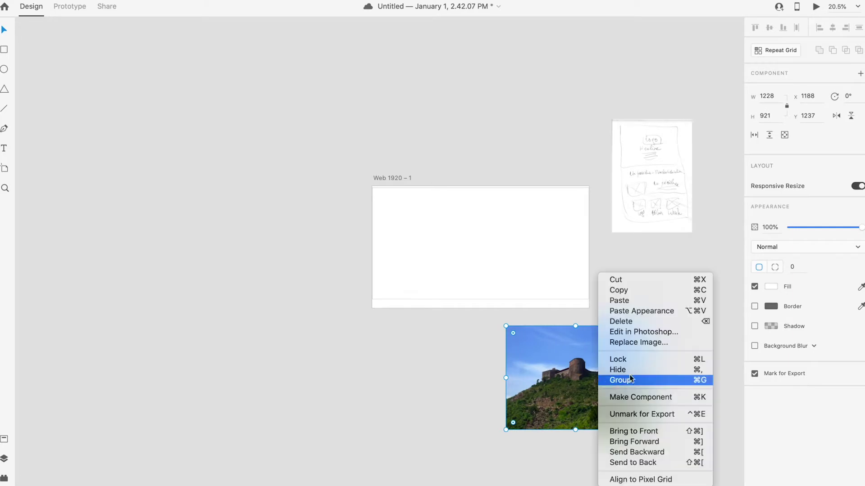
Step: Quick-select the castle, trees and lower hillside in the fitted photo
key(Escape)
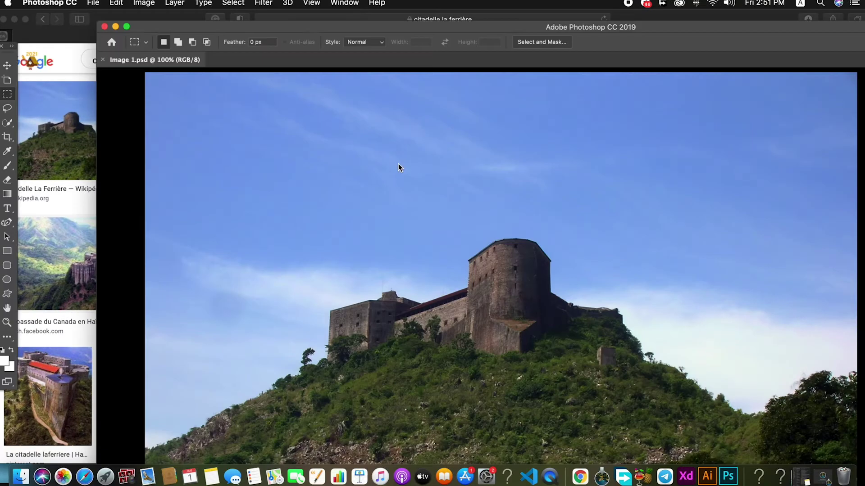
click(127, 26)
key(super+0)
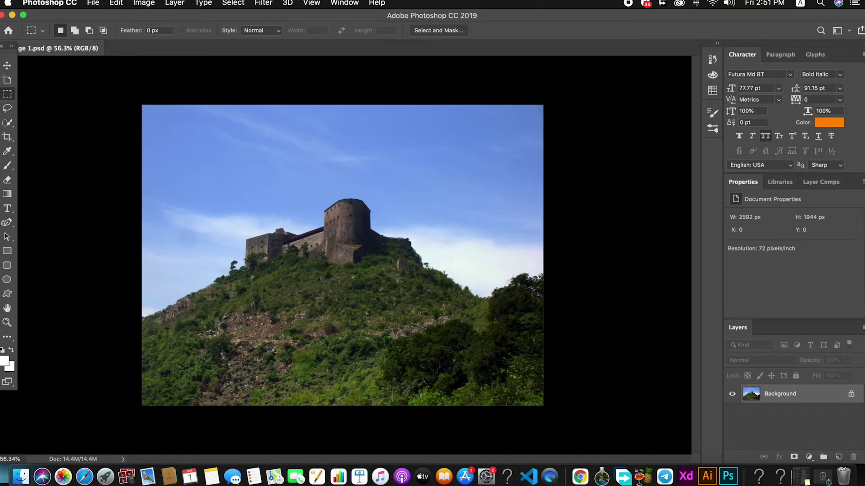
click(8, 125)
drag(274, 264, 299, 258)
mouse_move(346, 235)
mouse_down()
mouse_move(385, 266)
mouse_move(400, 260)
mouse_move(437, 297)
mouse_move(461, 302)
mouse_up()
mouse_move(535, 294)
mouse_down()
mouse_move(471, 369)
mouse_move(265, 313)
mouse_move(160, 313)
mouse_up()
alt+click(146, 316)
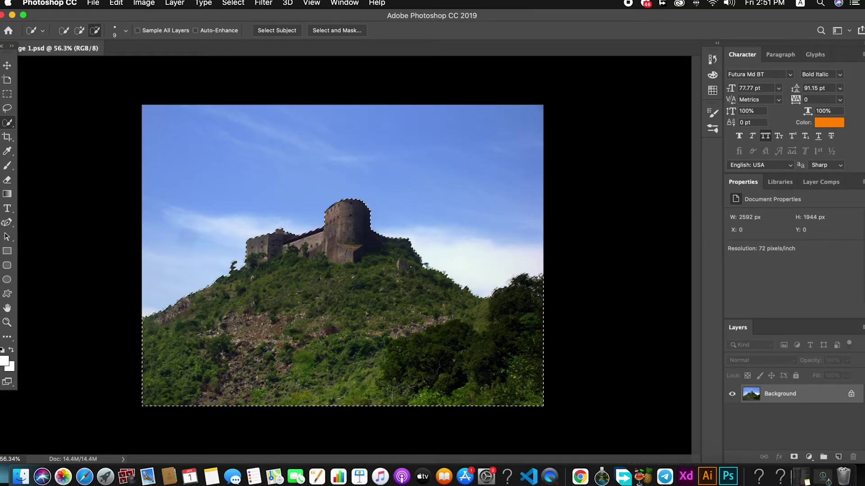
Step: Refine the selection with Select and Mask at 2 px radius, output to New Layer with Layer Mask
scroll(415, 276, up, 3)
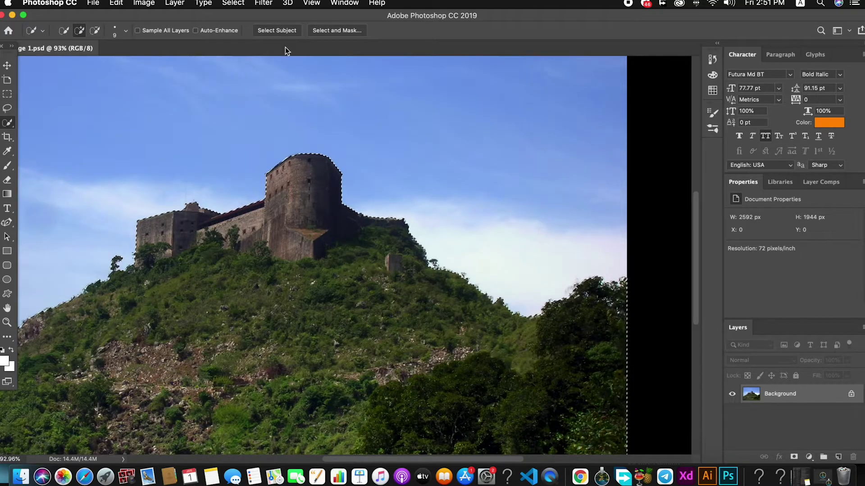
click(343, 30)
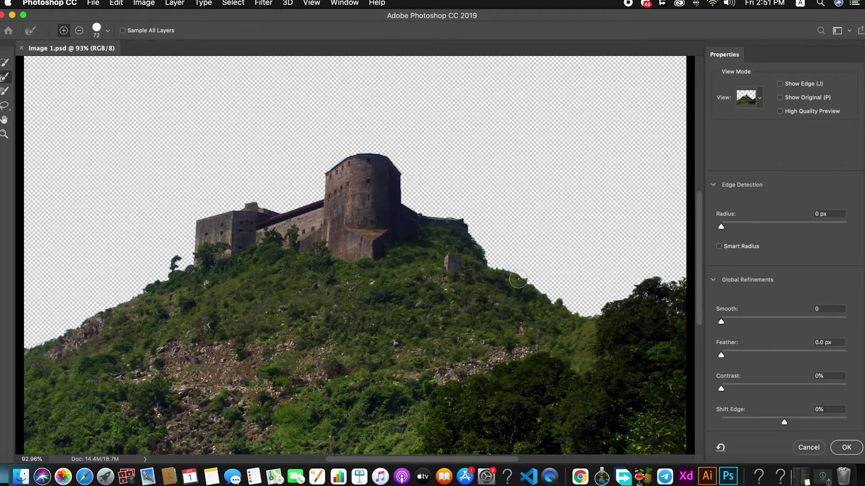
scroll(518, 280, down, 6)
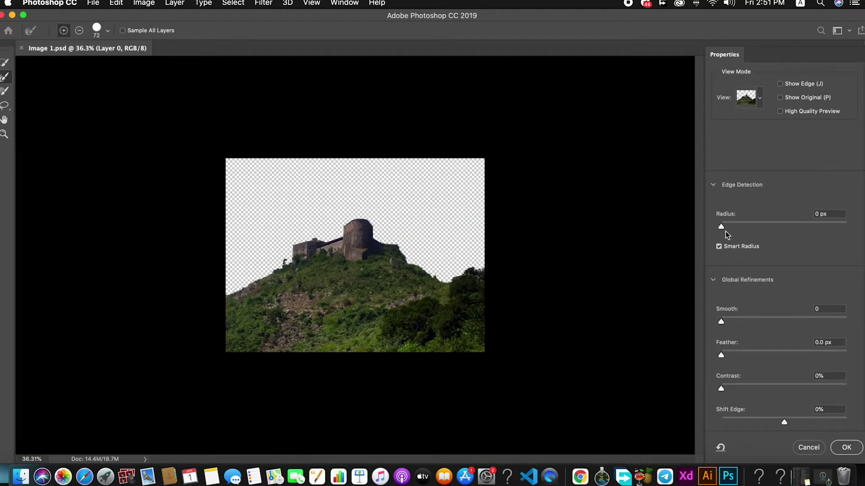
drag(722, 229, 732, 226)
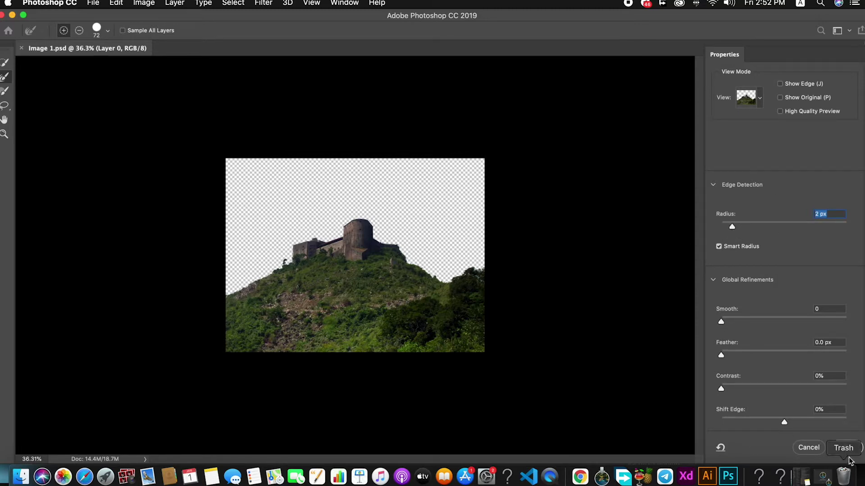
scroll(804, 297, down, 6)
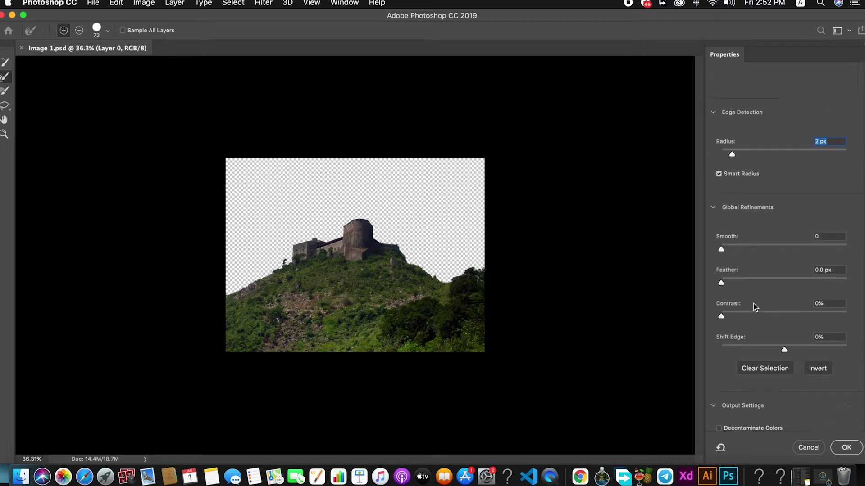
click(774, 422)
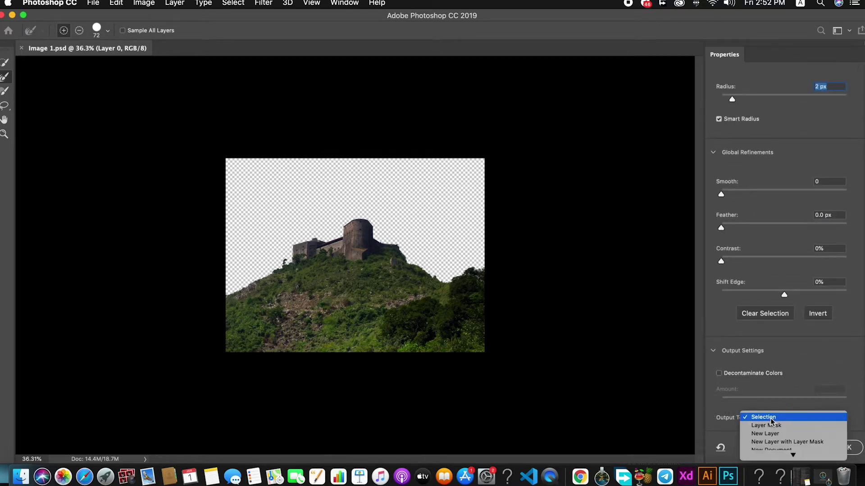
click(783, 442)
click(851, 448)
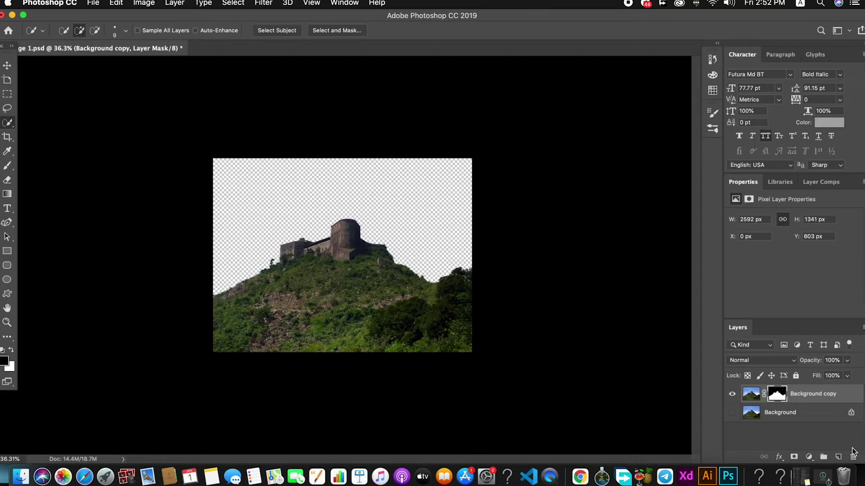
Step: Deselect the masked layer and save the photo with maximum compatibility
key(v)
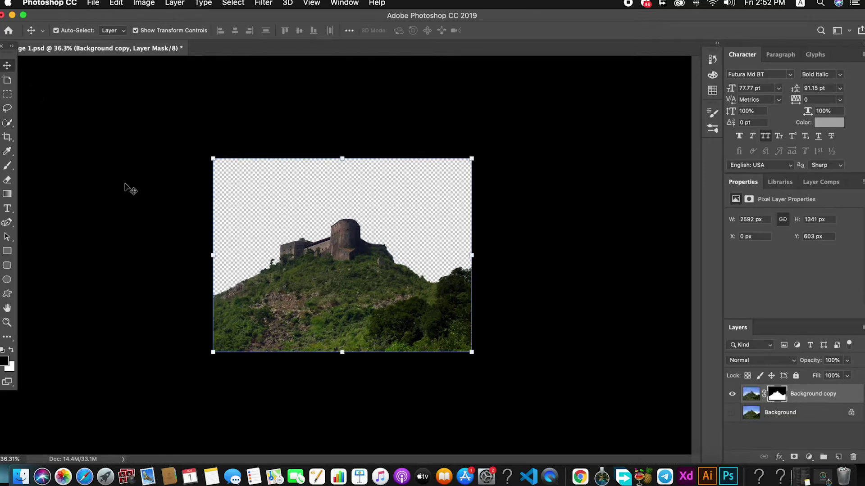
click(131, 195)
key(super+s)
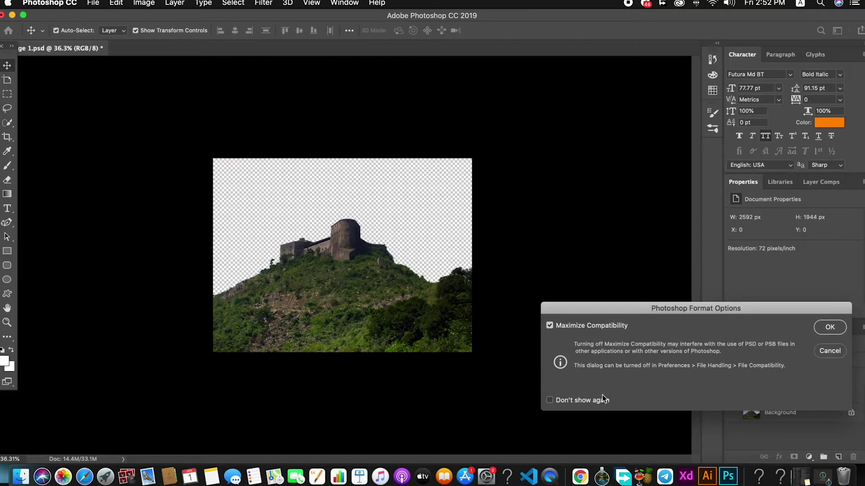
click(830, 326)
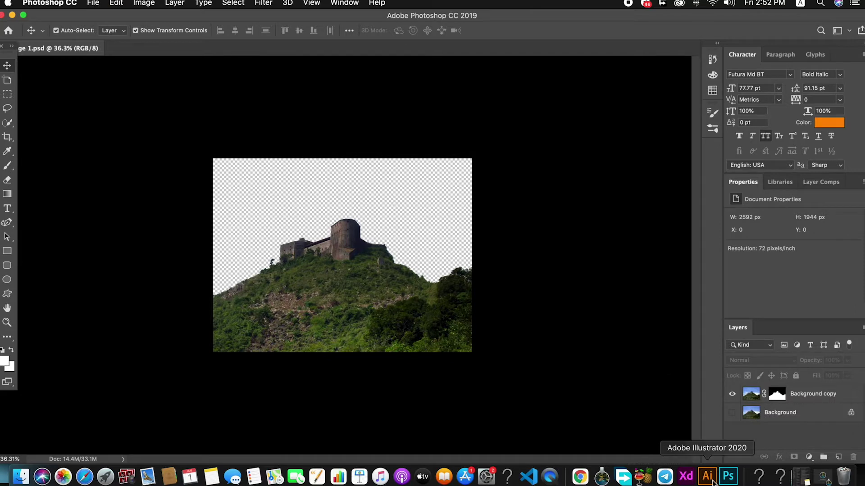
click(686, 477)
Step: Enlarge the cut-out castle image to the artboard's full width and move it down
drag(536, 366, 431, 242)
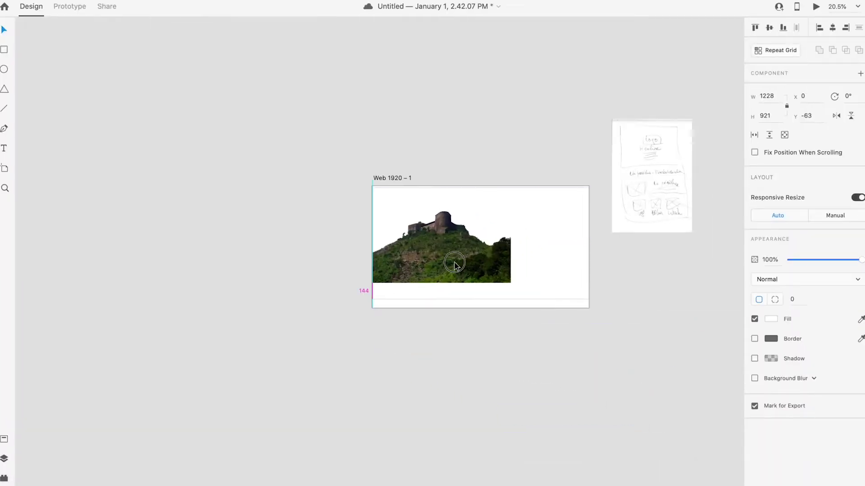
drag(511, 284, 619, 342)
click(619, 342)
drag(494, 291, 509, 431)
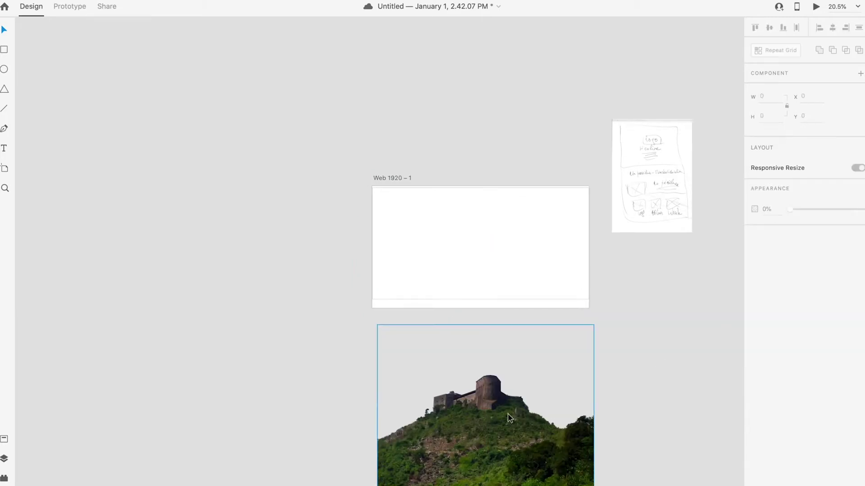
Step: Paste the castle's appearance onto the top rectangle and move the leftover copy off left
click(446, 190)
right_click(448, 188)
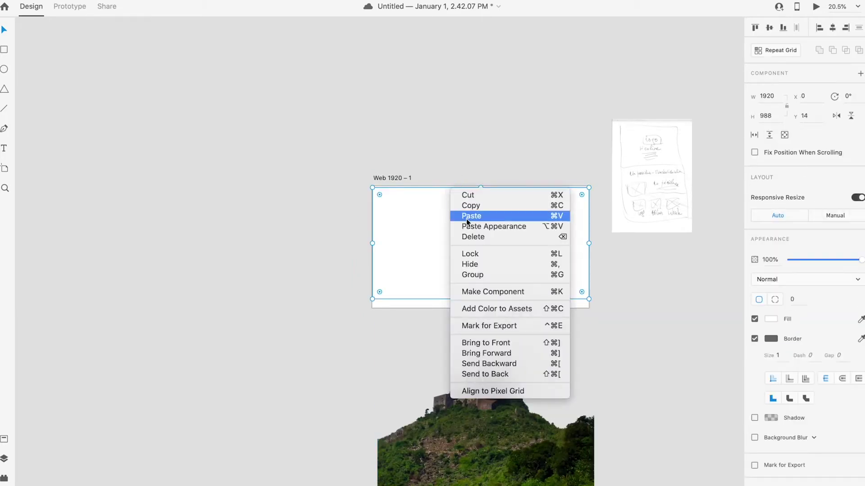
click(498, 227)
click(571, 336)
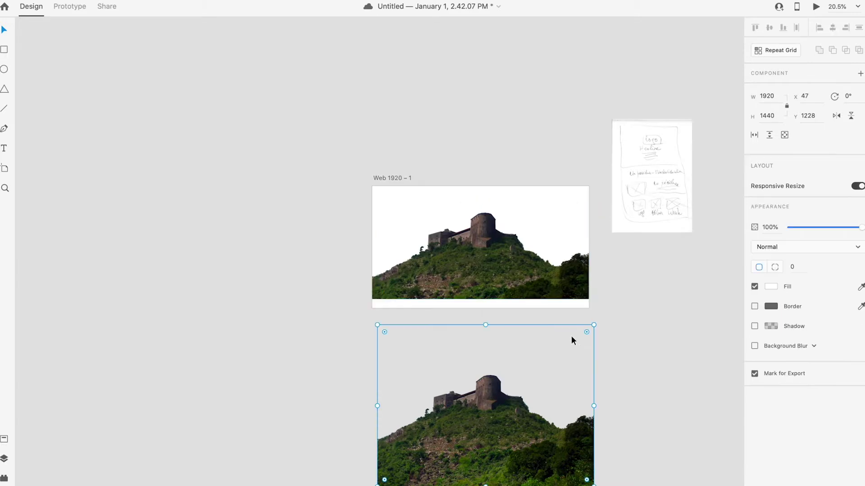
drag(571, 335, 412, 377)
click(513, 291)
drag(502, 288, 484, 390)
Step: Lengthen the artboard, shift the photo within its frame, and stretch the hero to 1920 × 1080 at y 0
click(401, 192)
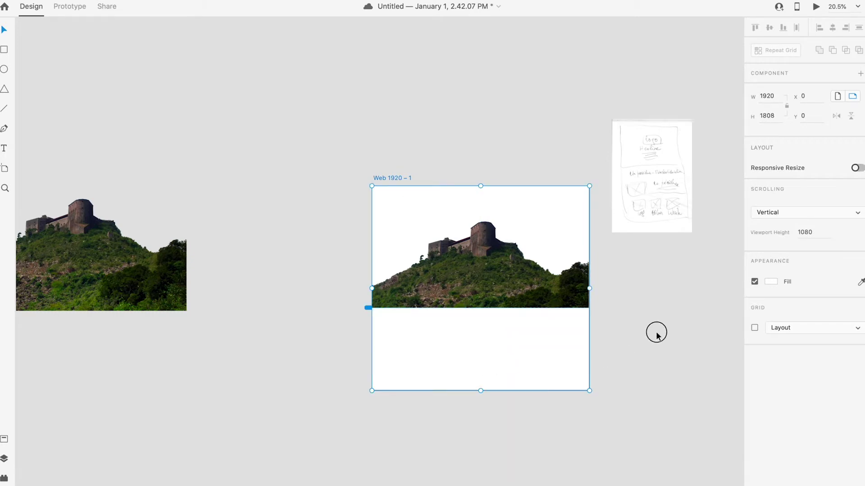
click(516, 276)
double_click(487, 256)
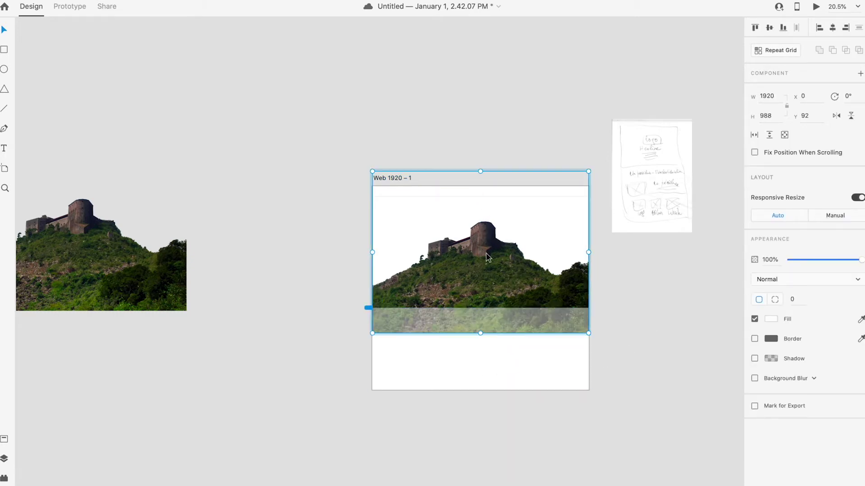
drag(487, 214, 492, 251)
click(644, 297)
click(508, 289)
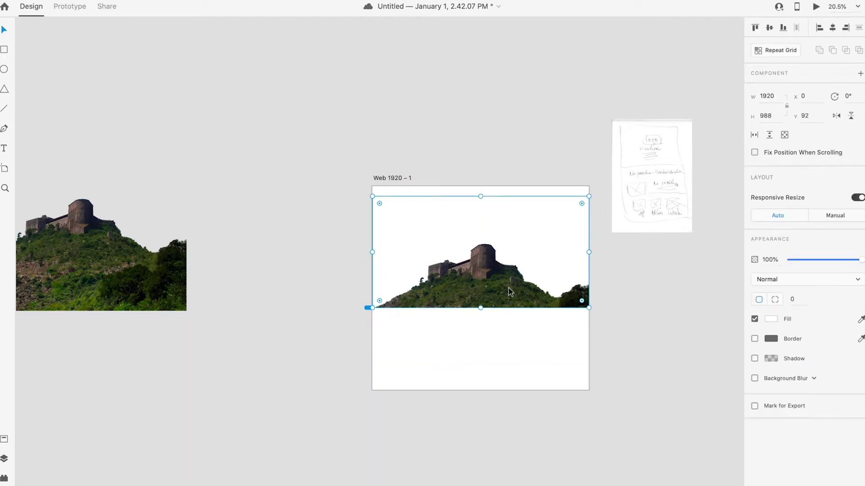
drag(482, 196, 483, 187)
Step: Inspect the castle hero's fill colour without changing it
click(639, 317)
click(506, 244)
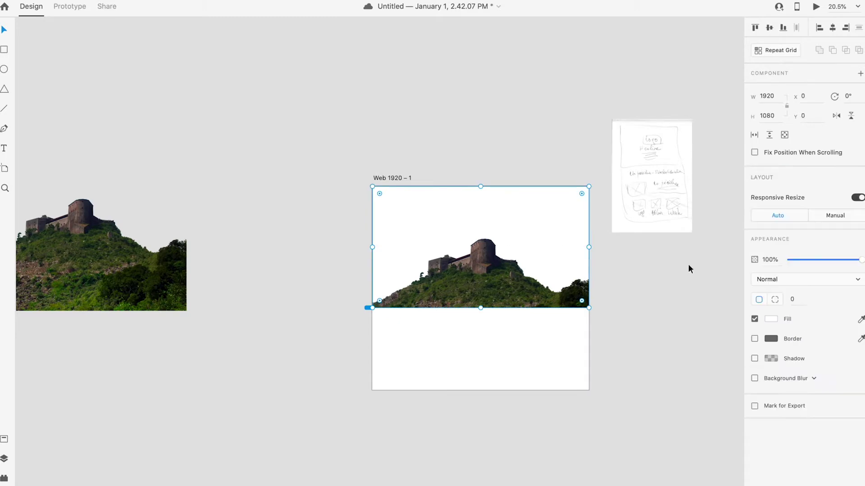
click(771, 319)
click(633, 401)
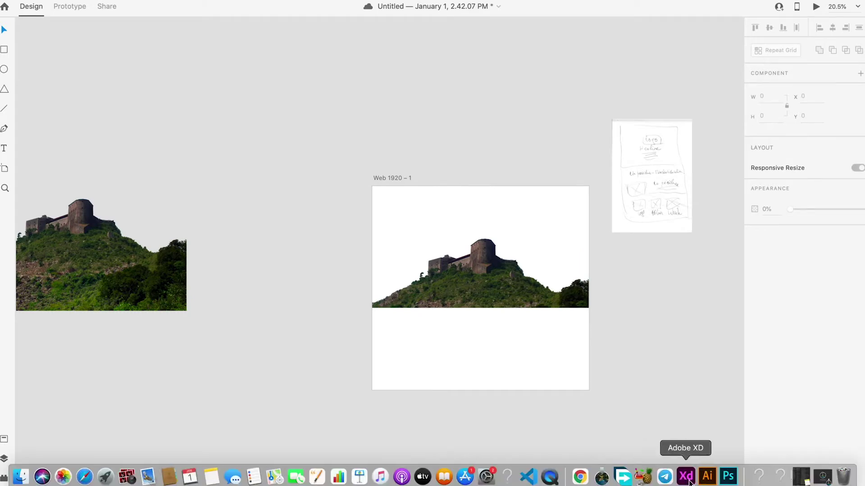
click(707, 476)
Step: Select the Rebrand Haiti logo group in Brand Identity Rebrand.ai and copy it over to XD
scroll(650, 214, right, 10)
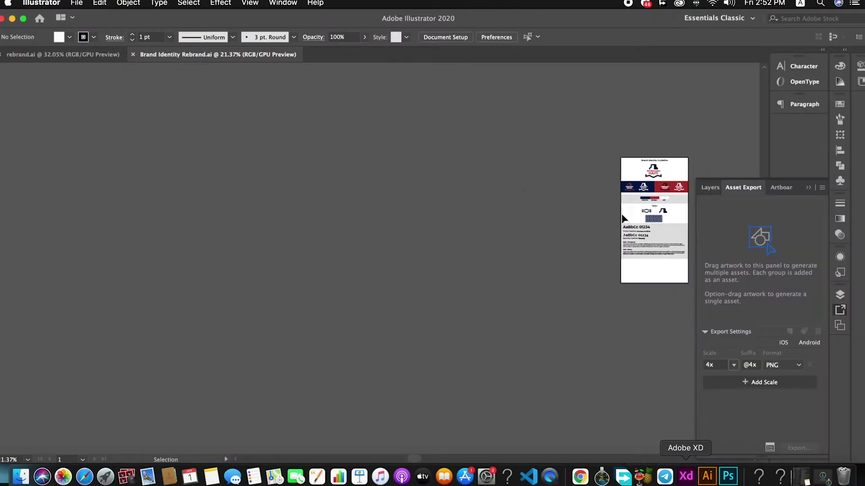
scroll(500, 194, up, 4)
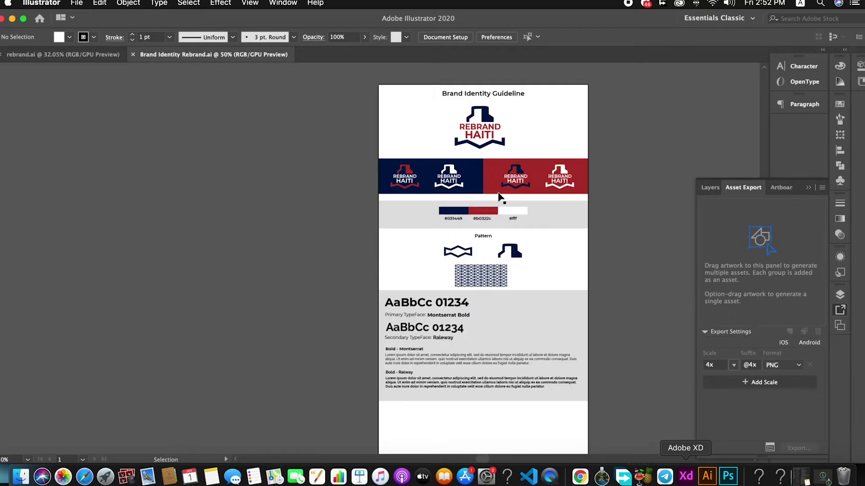
click(481, 132)
key(a)
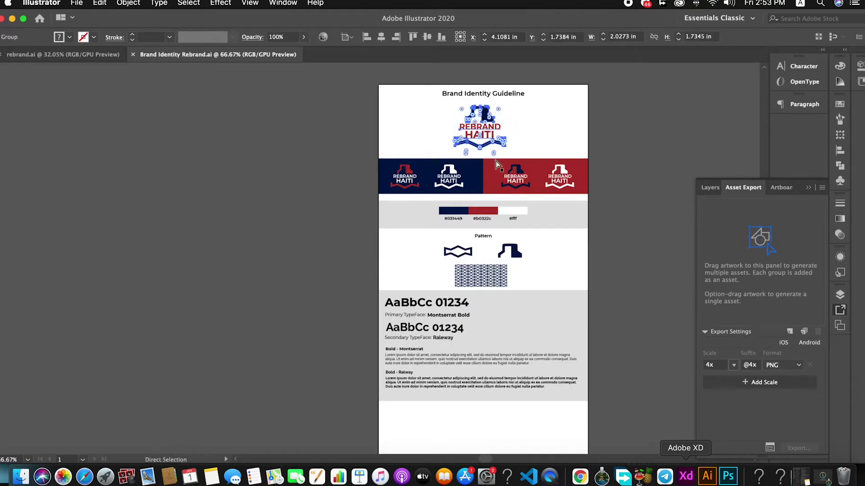
key(v)
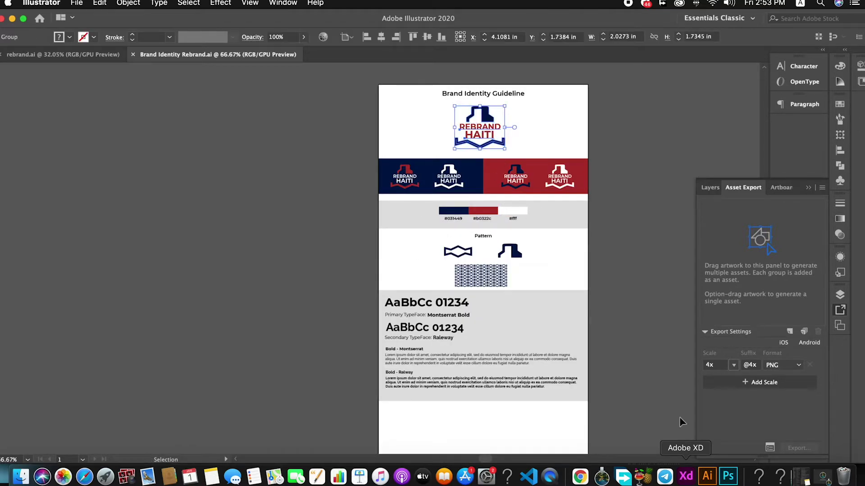
click(686, 476)
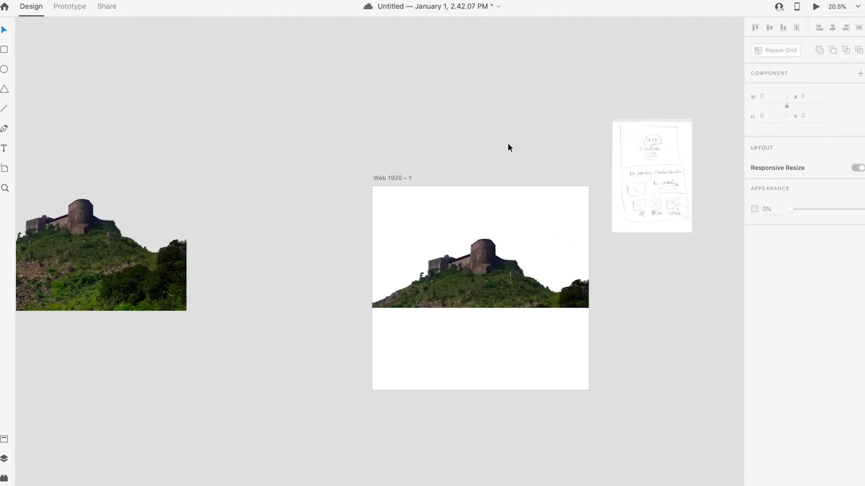
Step: Paste the Rebrand Haiti logo, tilt it 5° and scale it to about 800 wide
key(super+v)
drag(385, 263, 423, 294)
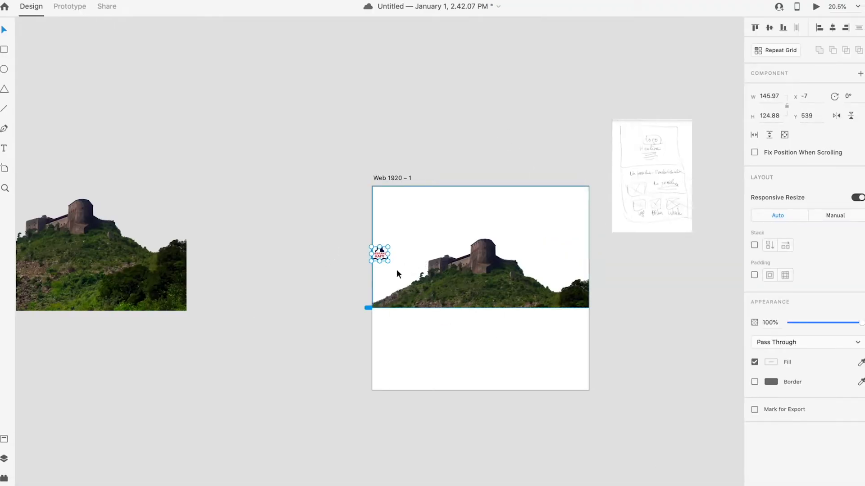
drag(388, 262, 461, 324)
drag(430, 265, 618, 357)
Step: Move the logo off the artboard onto the canvas at the lower right
click(652, 306)
click(503, 266)
click(630, 295)
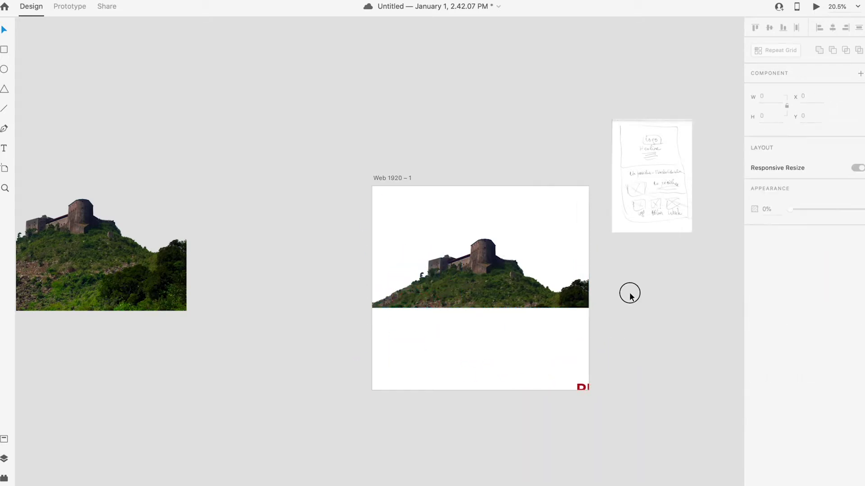
click(583, 387)
drag(583, 387, 638, 369)
click(608, 330)
Step: Check the fortress photo in its frame and undo an accidental move of it
click(489, 243)
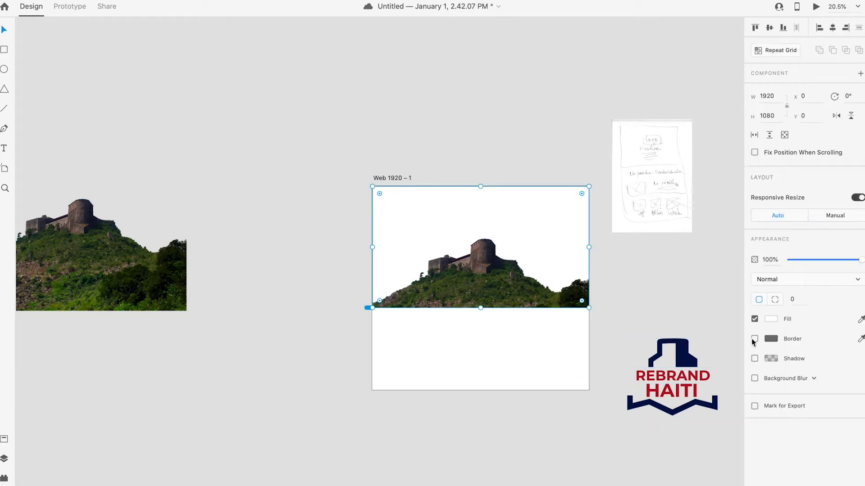
click(621, 268)
click(523, 210)
double_click(523, 210)
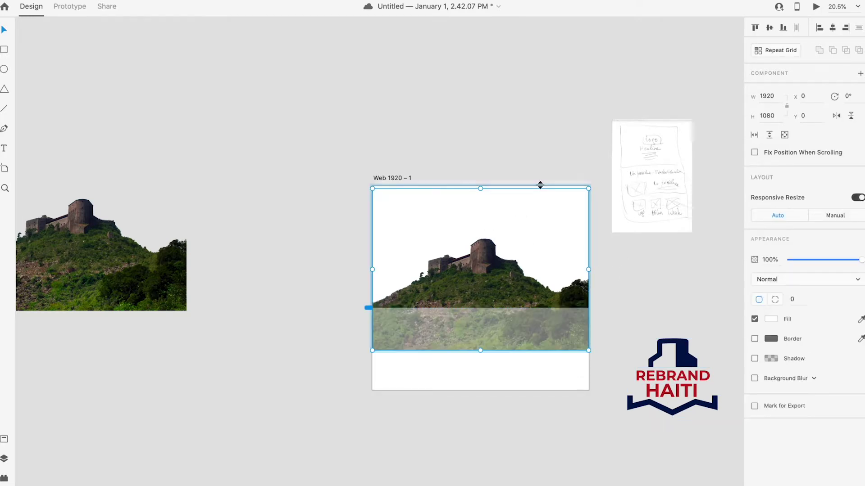
click(603, 287)
click(574, 307)
drag(574, 307, 569, 348)
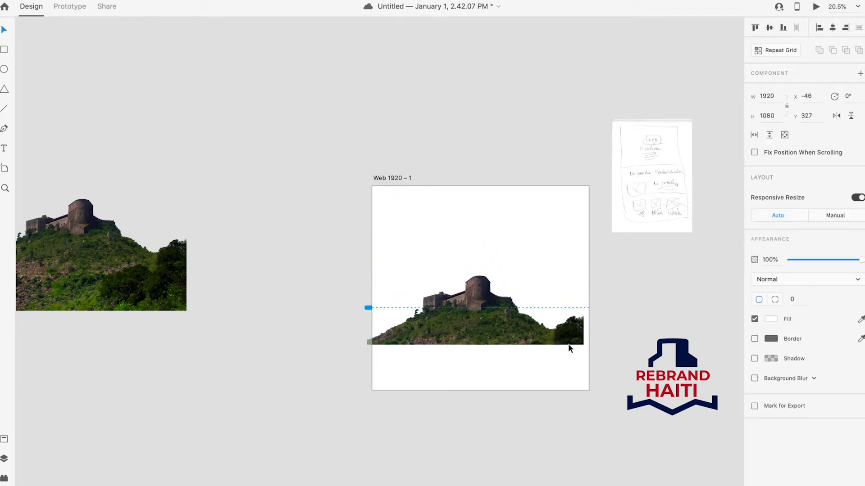
key(ctrl+z)
click(623, 304)
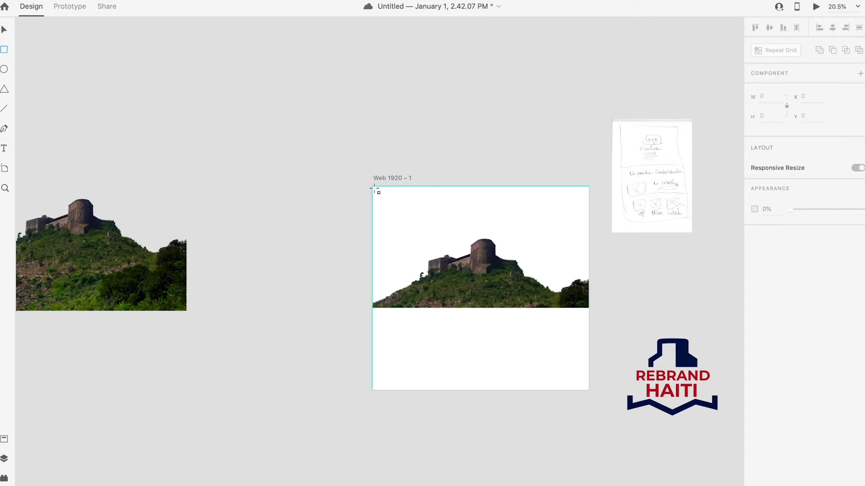
Step: Draw a borderless rectangle over the artboard's upper part filled with the logo's sampled navy
mouse_move(372, 188)
mouse_down()
mouse_move(569, 363)
mouse_move(588, 339)
mouse_up()
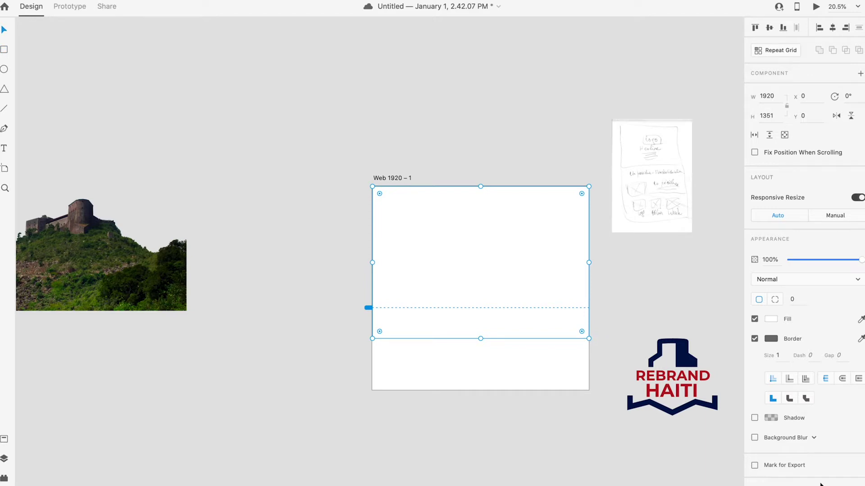
click(754, 339)
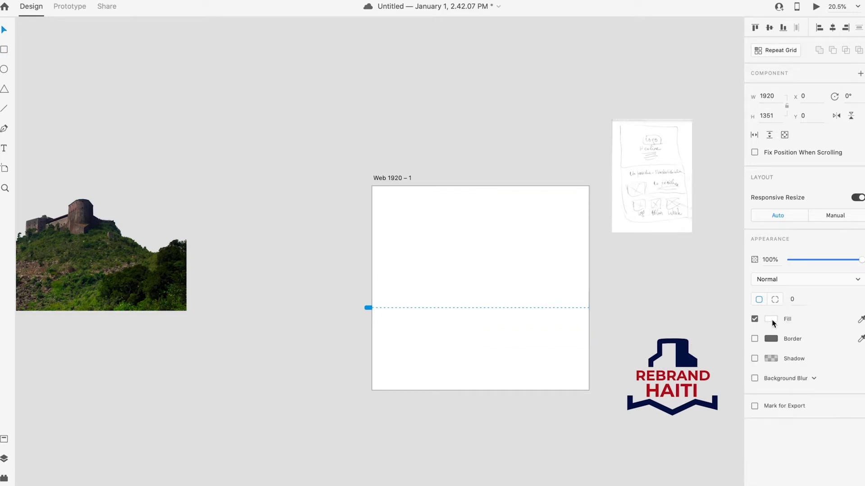
click(771, 319)
click(748, 363)
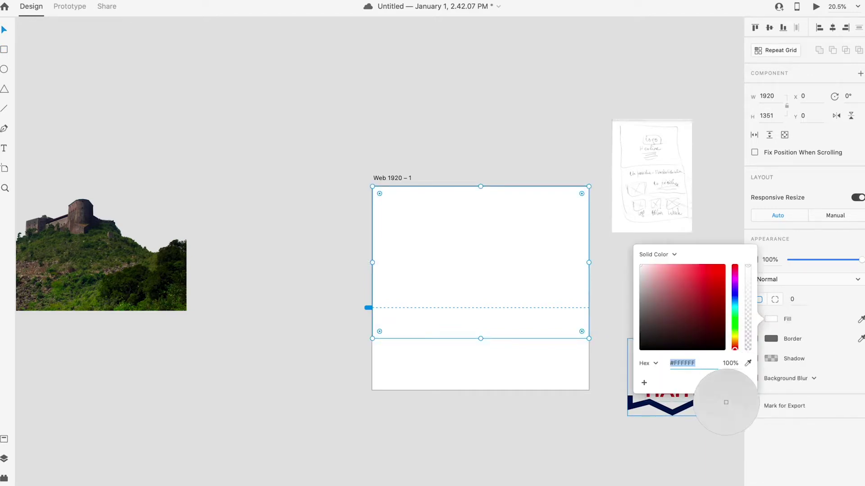
click(693, 404)
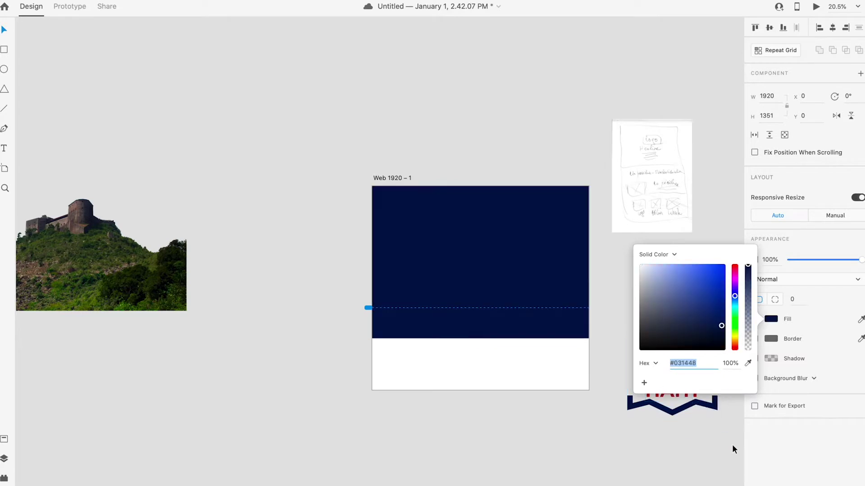
click(7, 36)
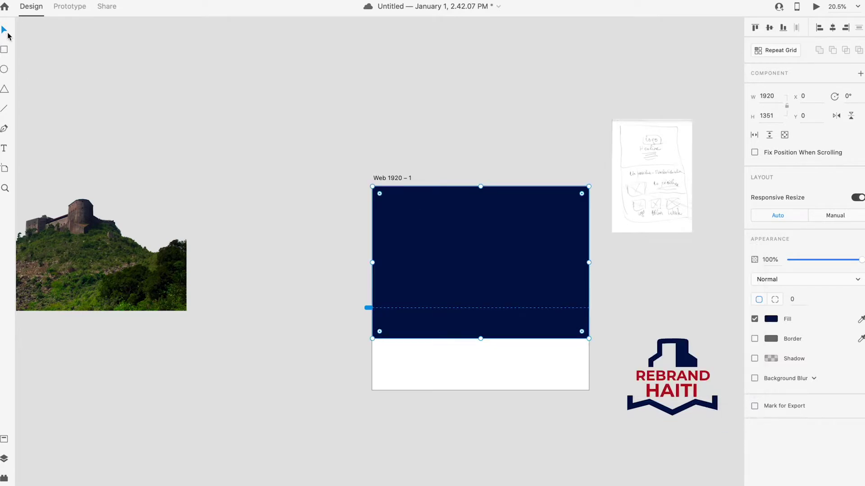
click(770, 319)
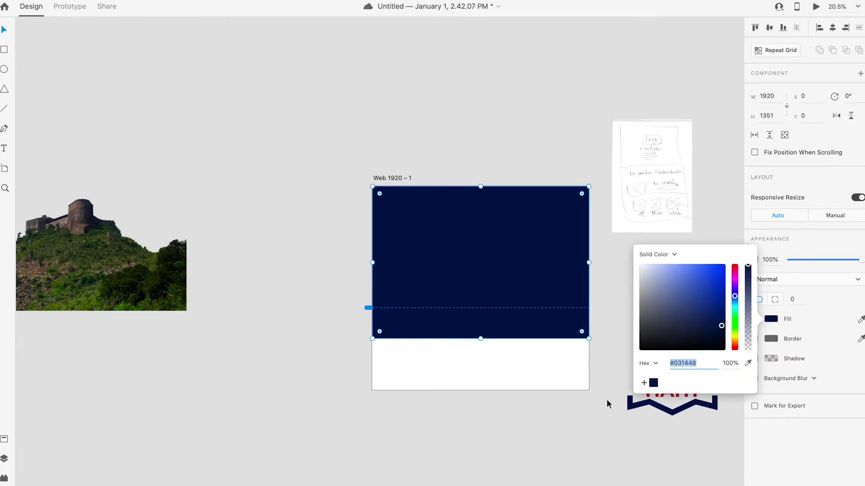
key(Escape)
Step: Send the navy rectangle behind the castle image
click(490, 224)
right_click(489, 224)
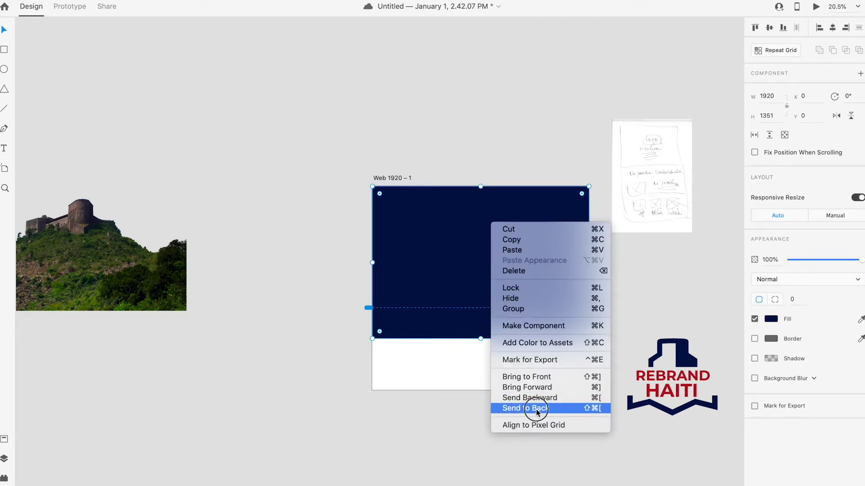
click(537, 408)
click(541, 385)
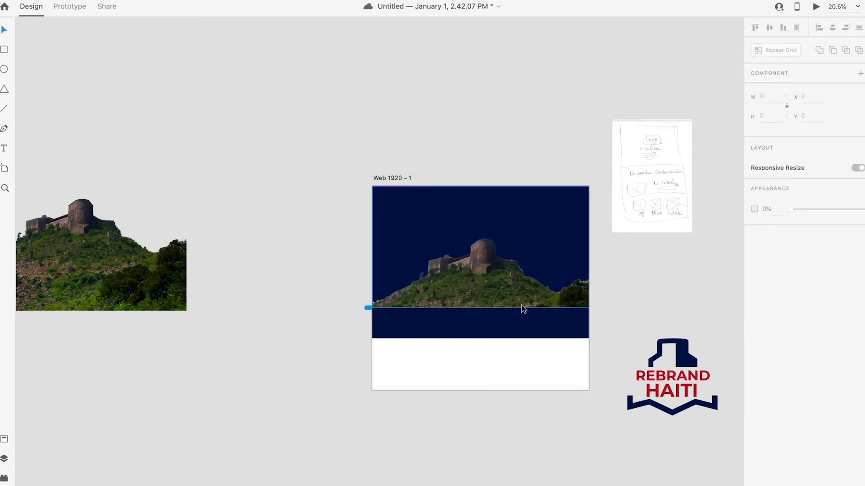
Step: Adjust the castle photo's position within its frame
scroll(500, 276, up, 10)
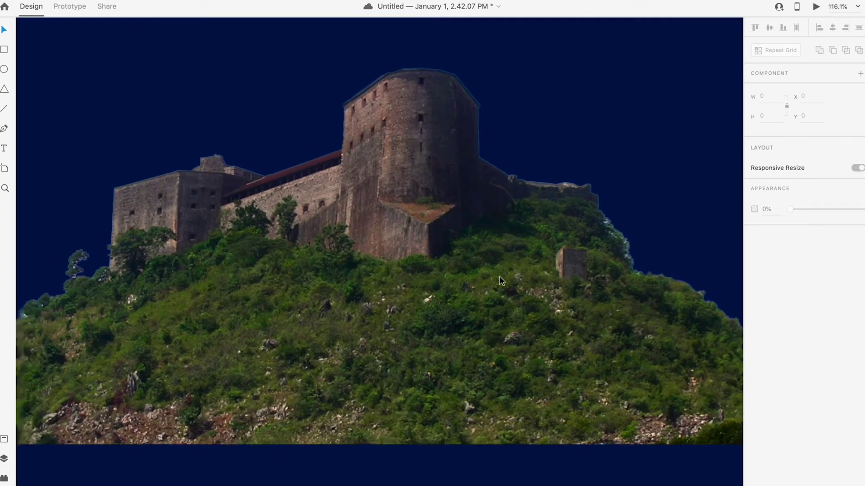
scroll(499, 277, down, 10)
click(499, 277)
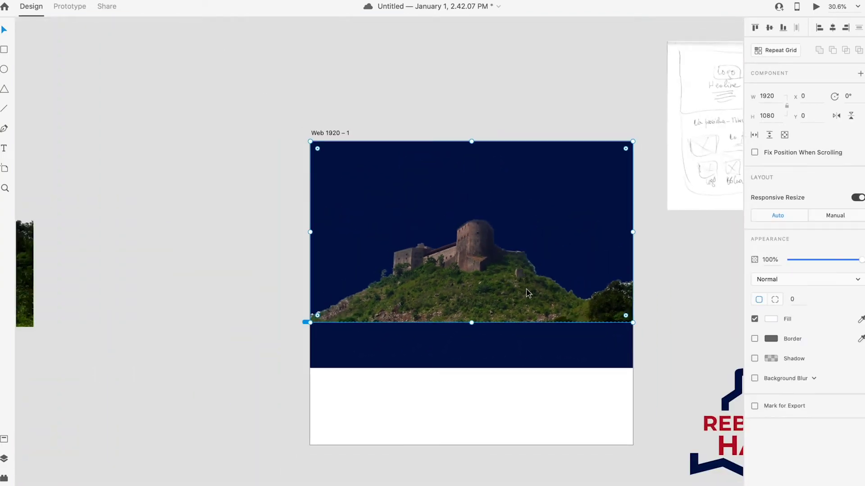
scroll(492, 290, up, 3)
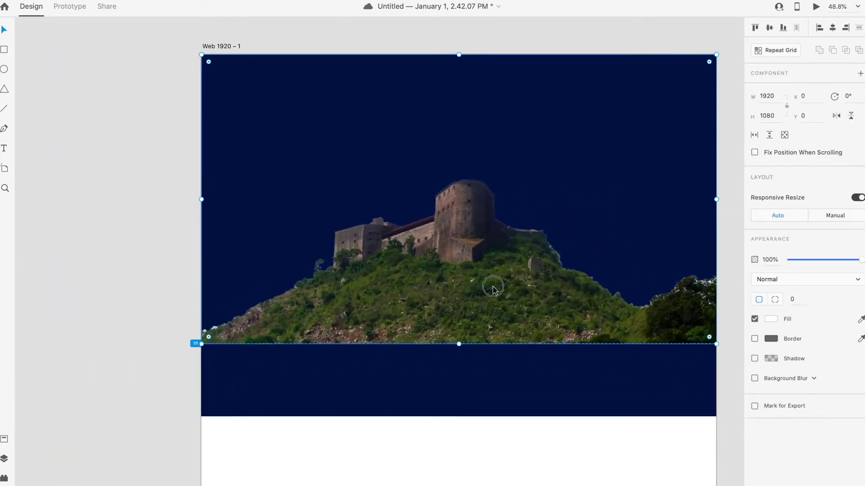
double_click(495, 288)
drag(499, 290, 500, 286)
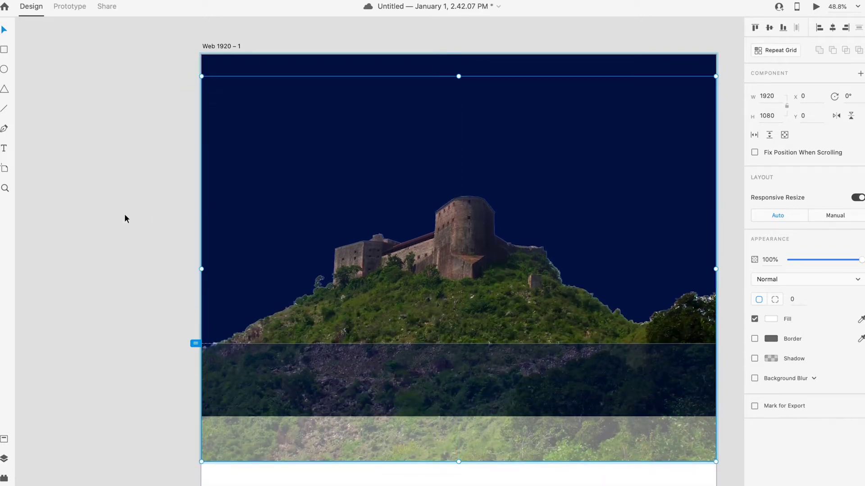
click(126, 218)
scroll(466, 296, up, 2)
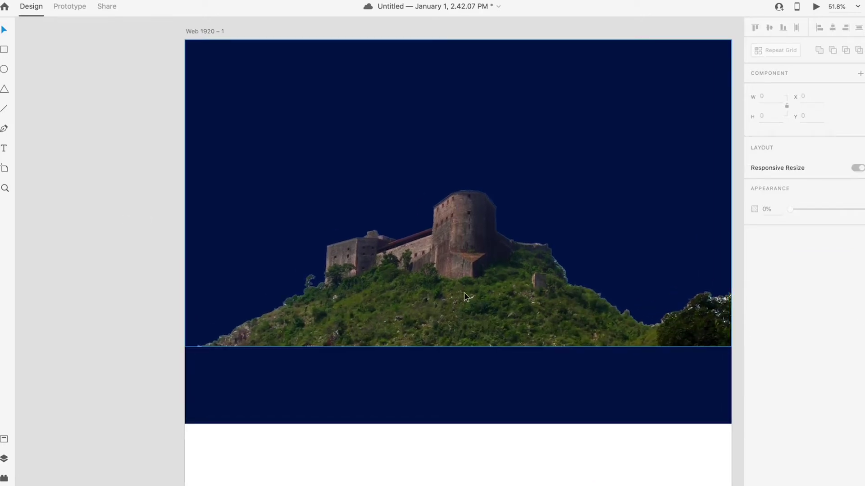
scroll(464, 293, up, 1)
scroll(464, 293, down, 5)
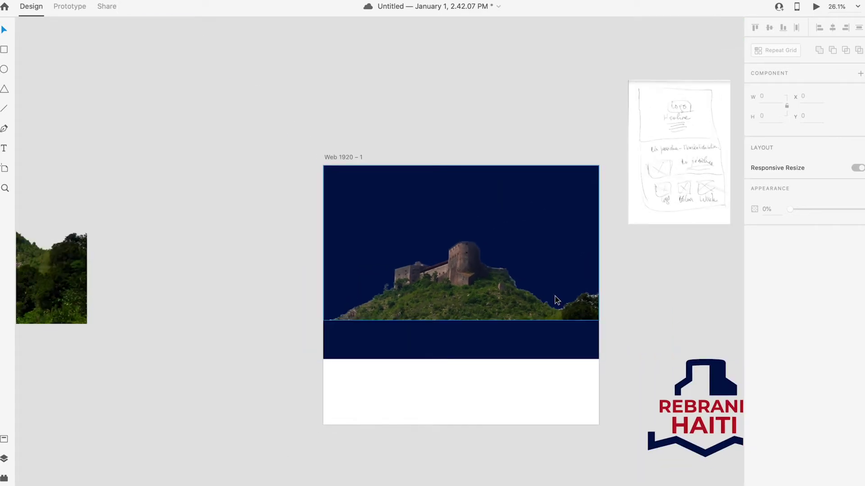
Step: Add a new empty layer to the castle file in Photoshop
click(728, 476)
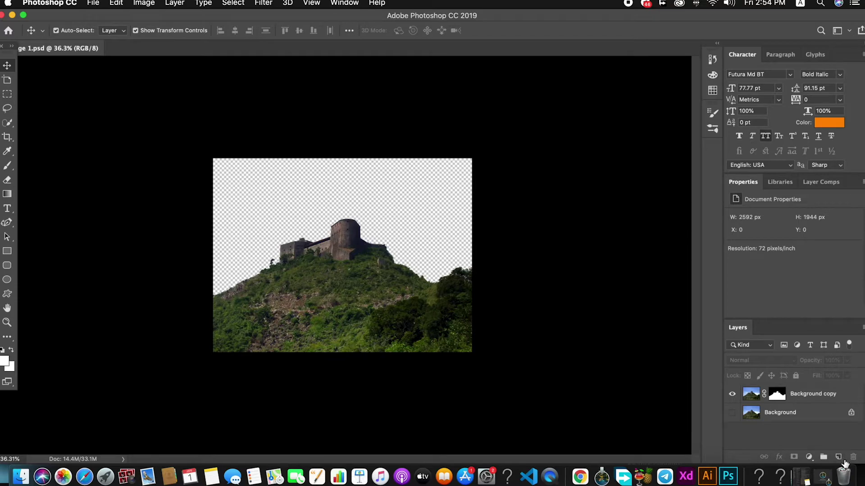
click(838, 457)
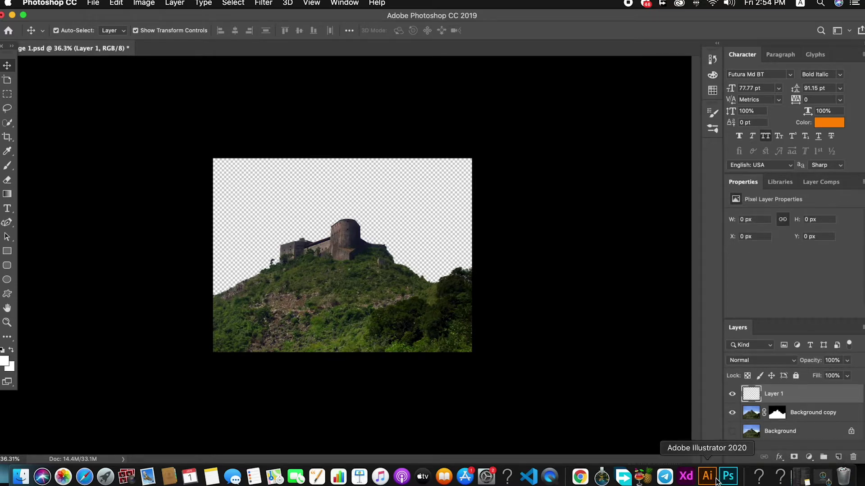
click(686, 478)
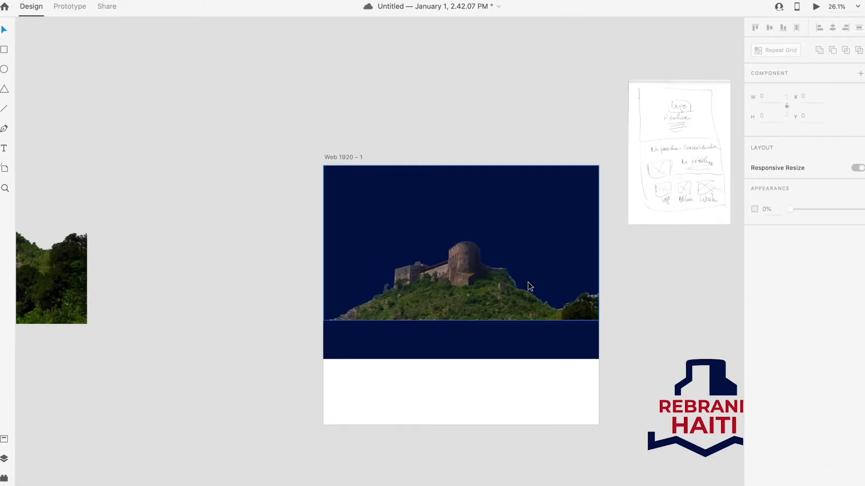
Step: Read the navy rectangle's fill hex value, #031448
click(539, 315)
click(539, 329)
click(771, 319)
key(super+c)
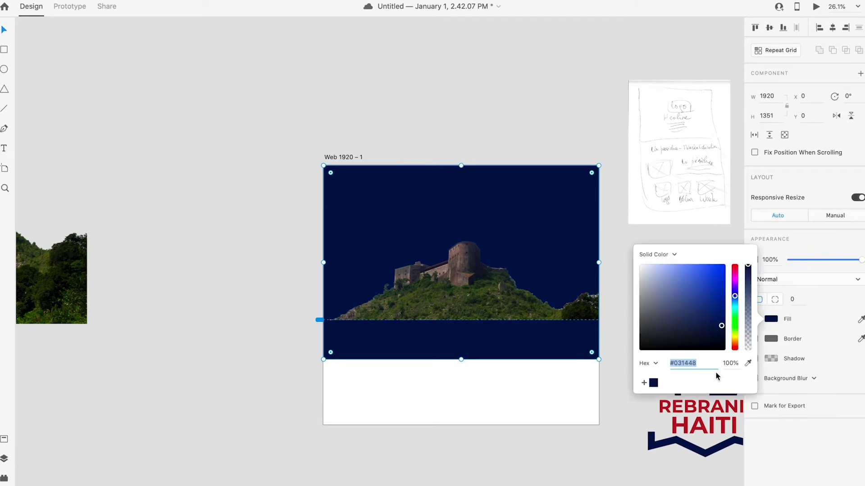
click(541, 406)
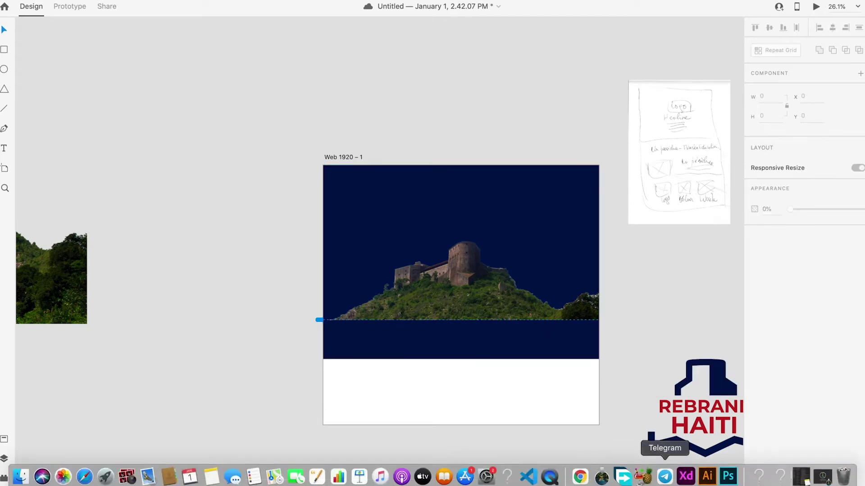
click(728, 476)
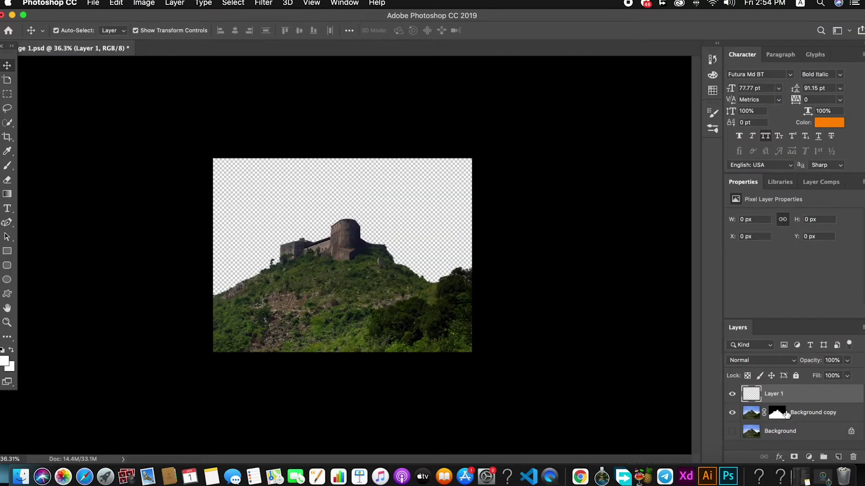
Step: Add a Solid Color fill layer of #031448 and move Color Fill 1 below Background copy
click(810, 457)
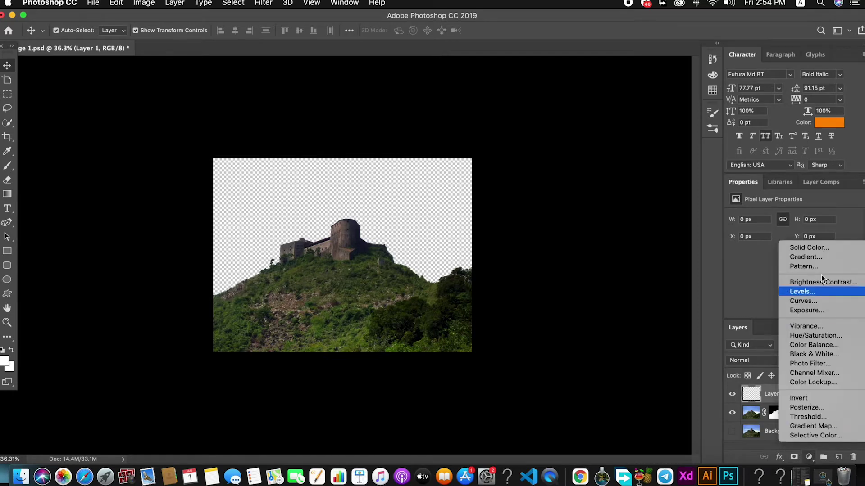
click(812, 247)
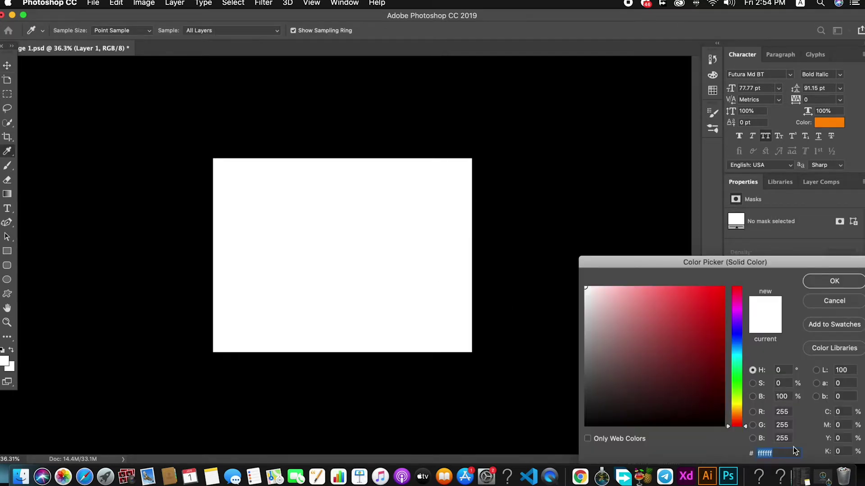
key(super+v)
click(834, 281)
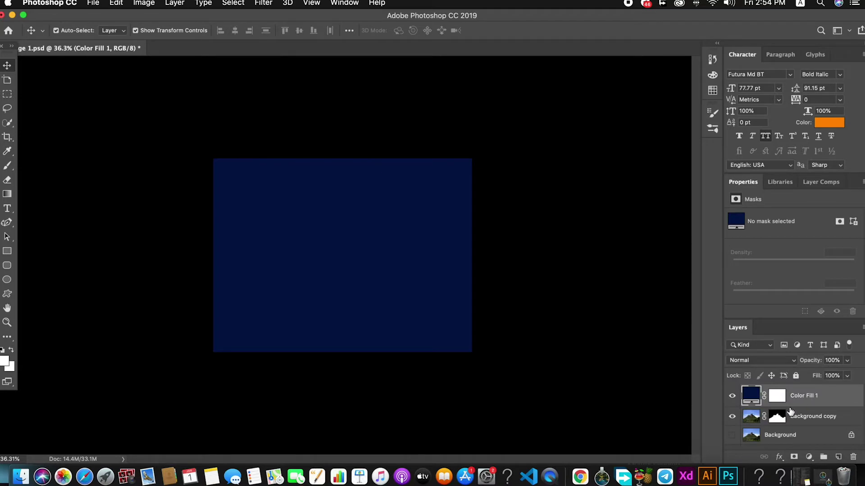
drag(814, 396, 810, 427)
Step: Select the Background copy layer, switching between its mask and image pixels
click(540, 350)
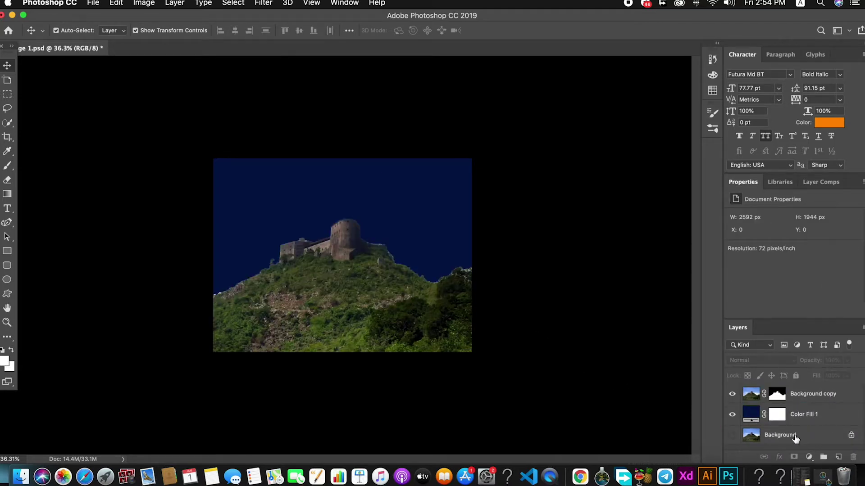
click(795, 439)
click(751, 394)
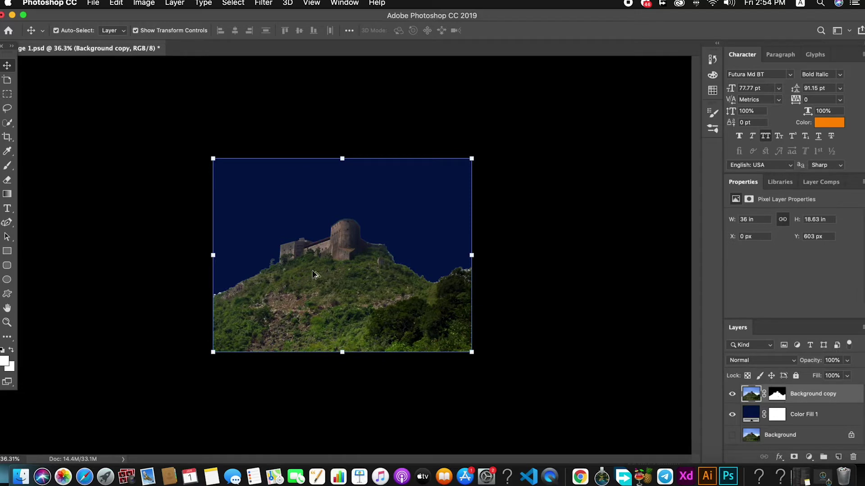
click(776, 395)
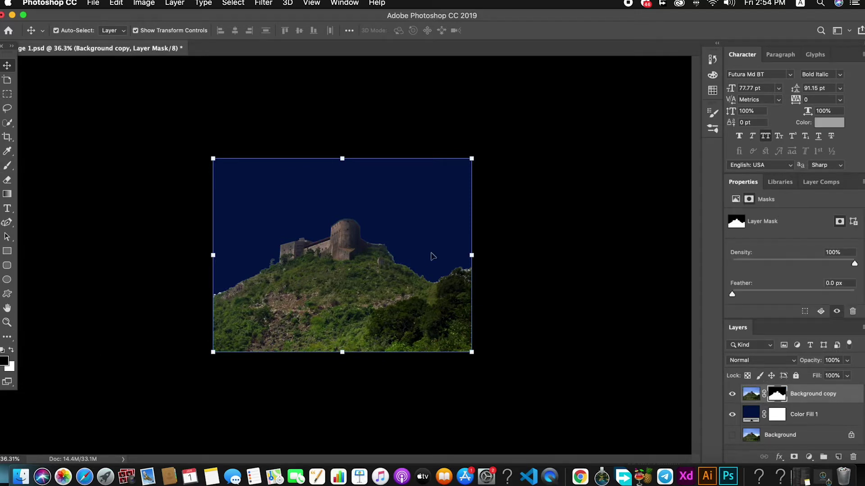
scroll(390, 272, up, 5)
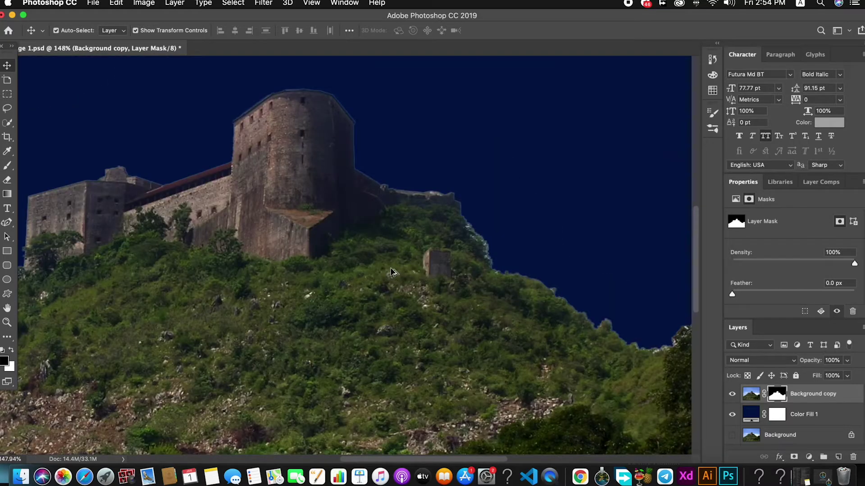
scroll(489, 264, down, 4)
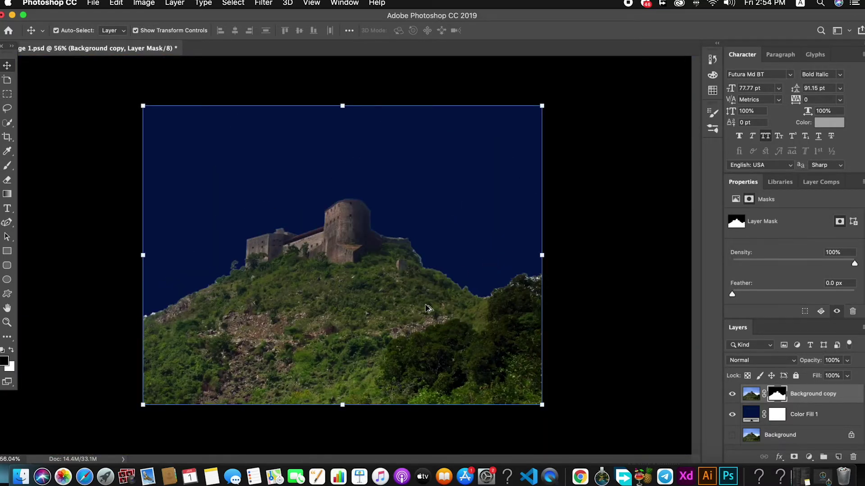
scroll(428, 309, down, 2)
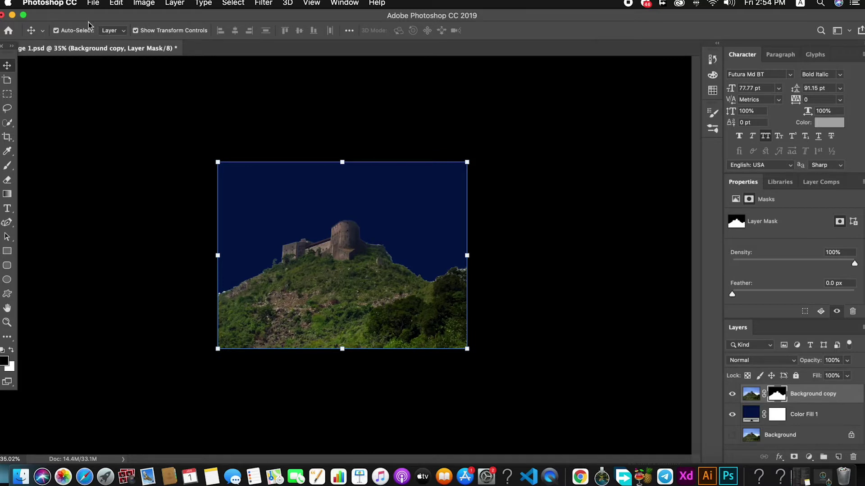
click(751, 394)
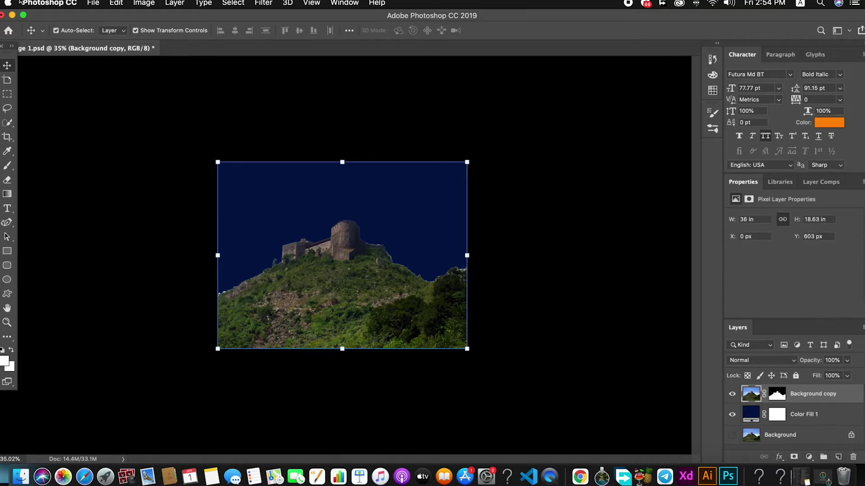
click(143, 3)
Step: Desaturate the castle layer and apply Smart Sharpen at 351% amount, 2.2 px radius
mouse_move(195, 34)
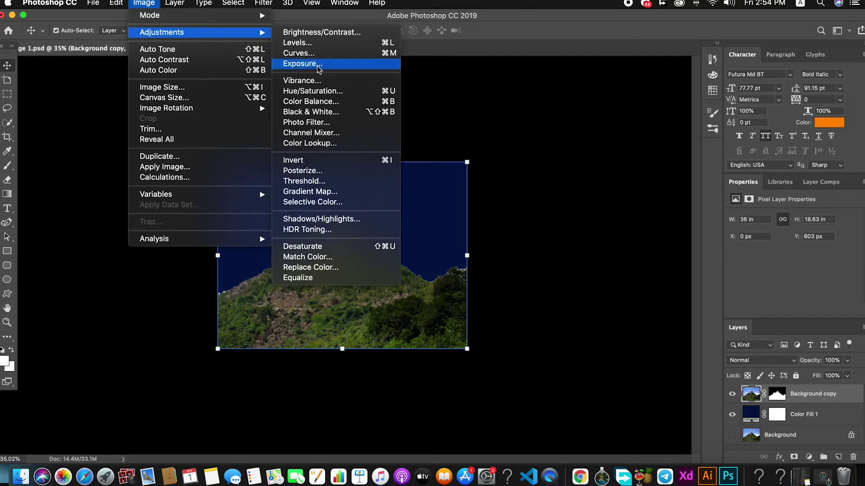
click(317, 246)
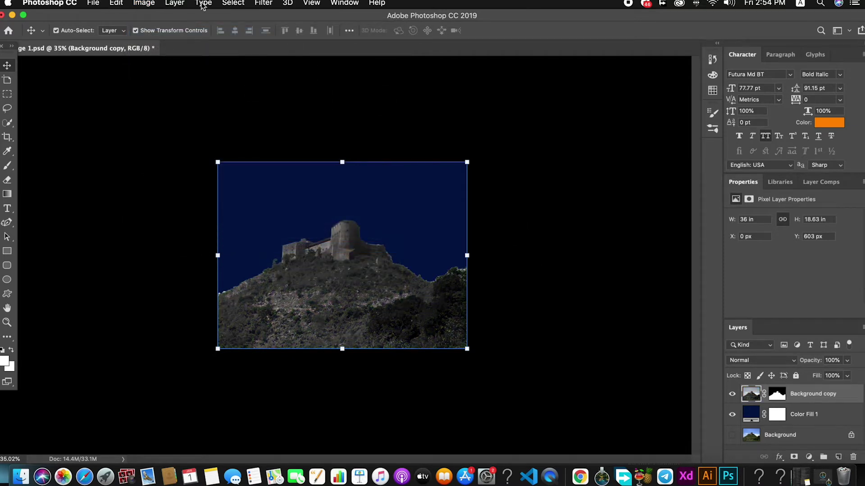
click(144, 4)
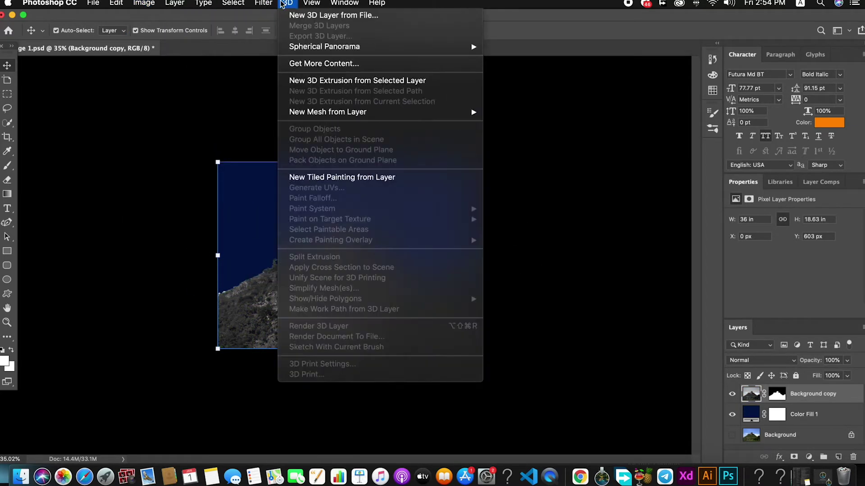
mouse_move(304, 197)
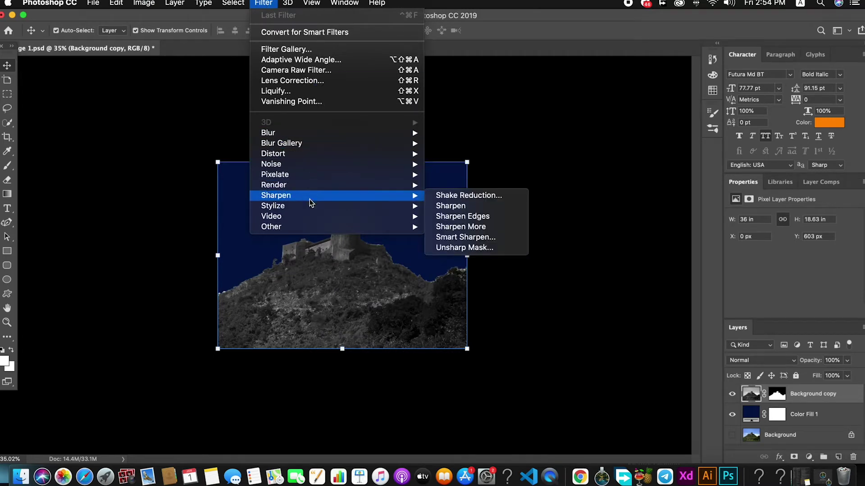
click(466, 237)
drag(442, 108, 647, 119)
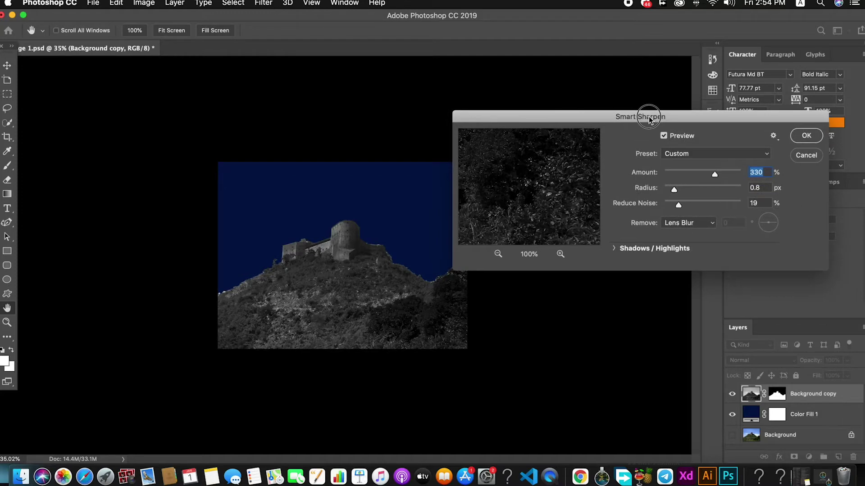
drag(671, 189, 680, 193)
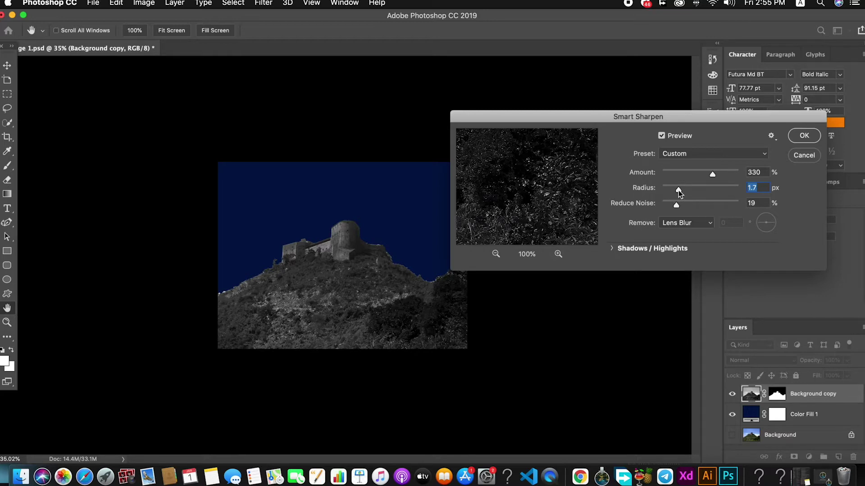
drag(679, 193, 681, 193)
drag(709, 176, 720, 173)
drag(720, 175, 716, 176)
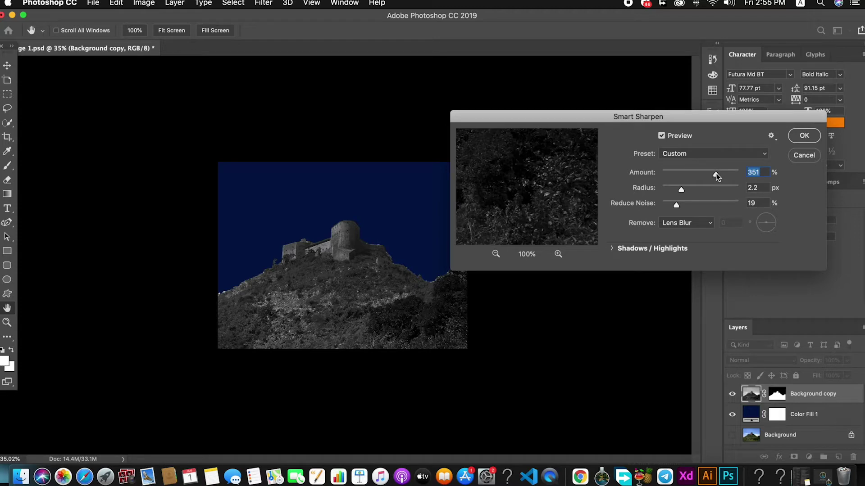
click(802, 138)
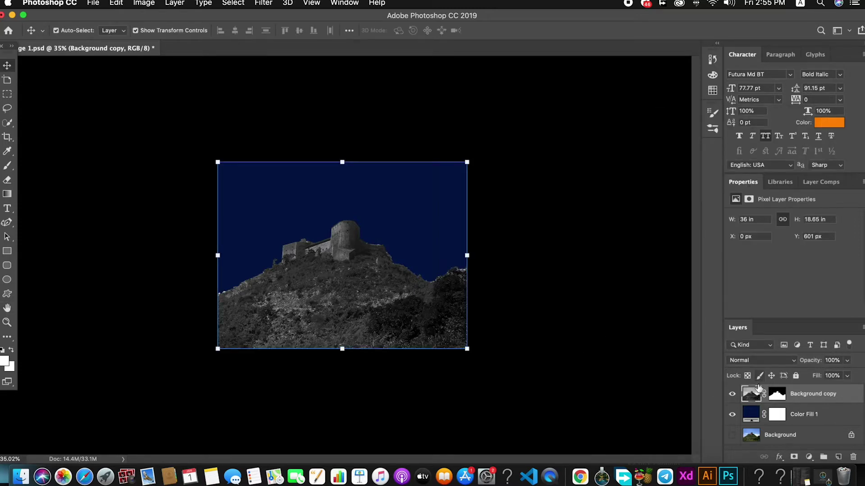
Step: Paint the castle layer mask with a 30 px brush along the ridge's bright fringe
click(776, 395)
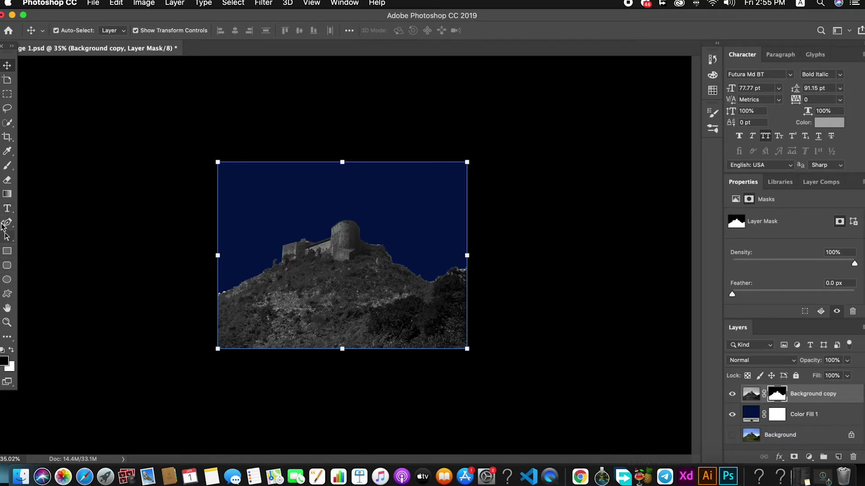
click(7, 166)
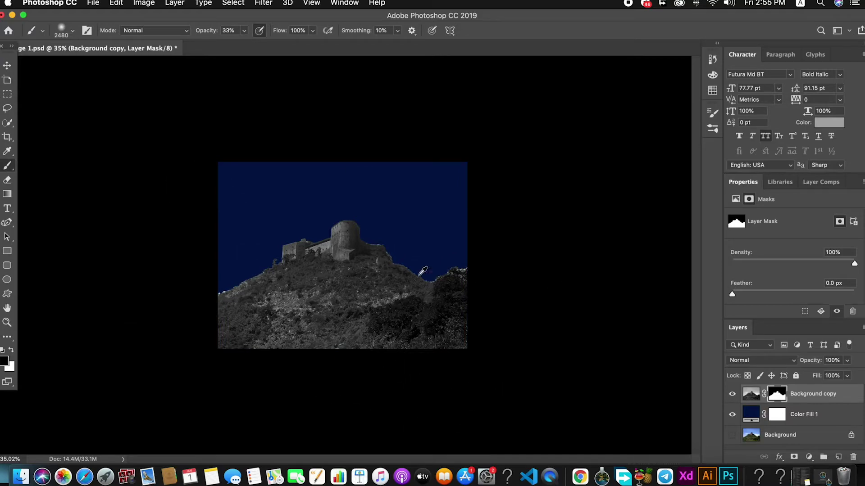
click(73, 31)
drag(86, 54, 59, 54)
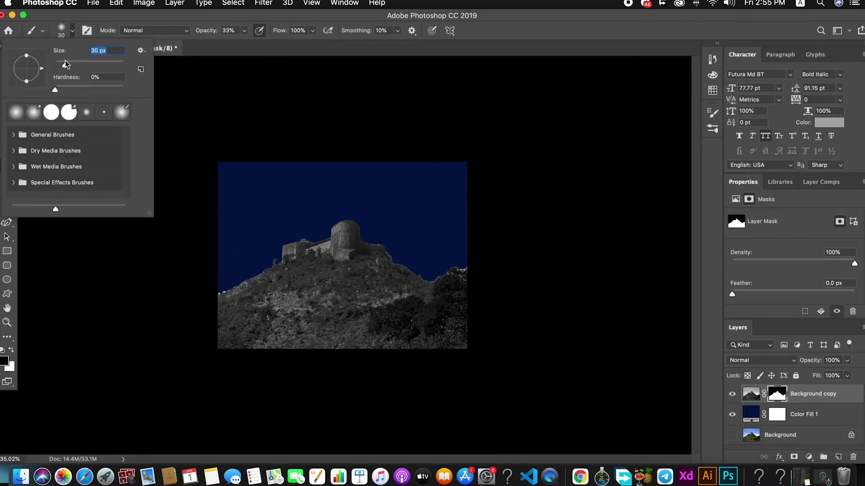
click(540, 38)
scroll(394, 259, up, 10)
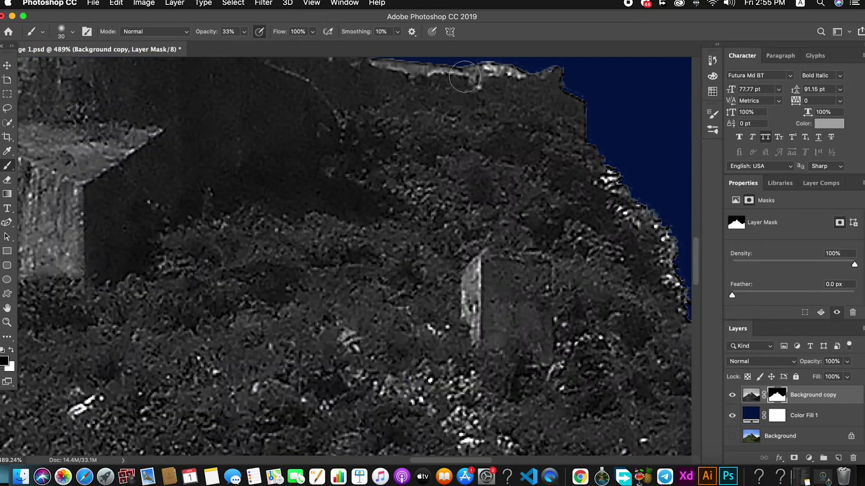
scroll(459, 189, up, 5)
mouse_move(510, 199)
mouse_down()
mouse_move(487, 194)
mouse_move(515, 193)
mouse_move(485, 195)
mouse_move(488, 187)
mouse_move(536, 193)
mouse_move(396, 184)
mouse_up()
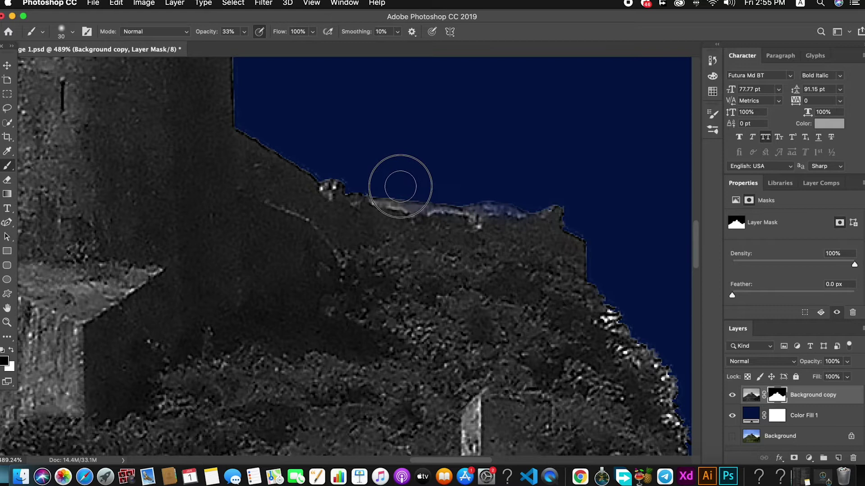
Step: Switch to a 19 px brush at 97% opacity and paint away the light-blue edge fringe
click(73, 32)
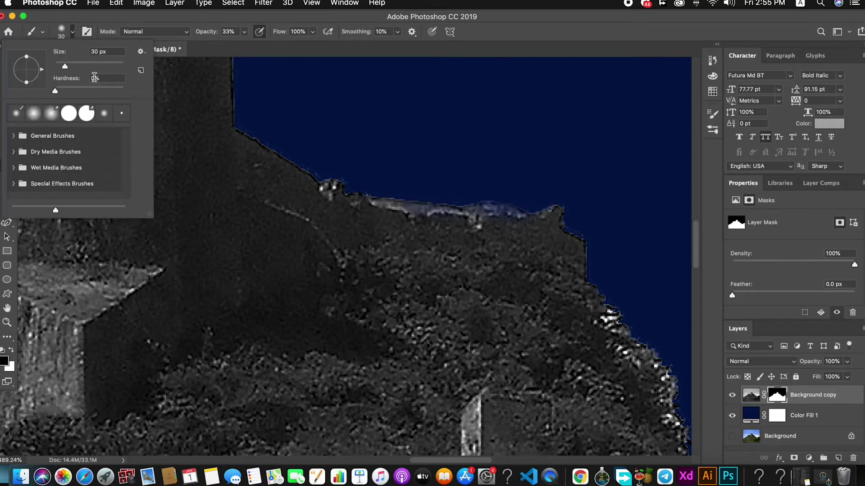
drag(66, 67, 61, 66)
click(246, 32)
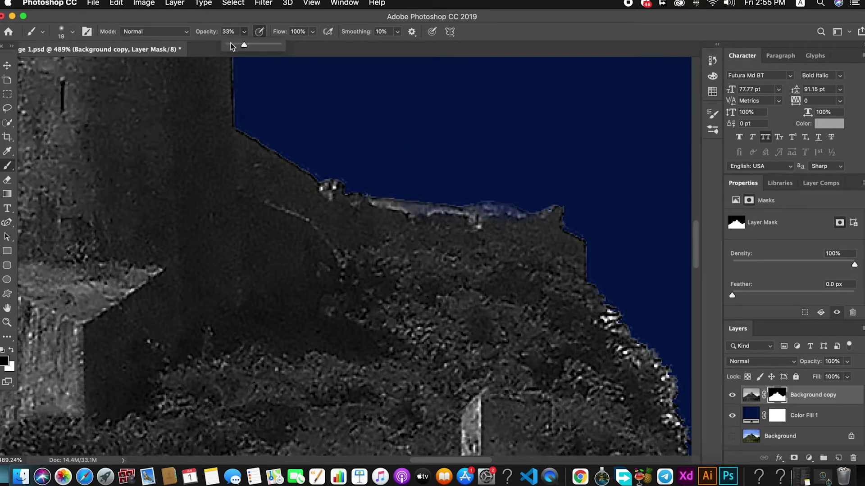
drag(245, 45, 277, 45)
mouse_move(485, 201)
mouse_down()
mouse_move(513, 205)
mouse_move(464, 200)
mouse_move(510, 199)
mouse_move(467, 189)
mouse_move(487, 197)
mouse_move(373, 184)
mouse_move(465, 198)
mouse_move(385, 192)
mouse_move(308, 160)
mouse_move(290, 149)
mouse_move(318, 163)
mouse_move(255, 123)
mouse_move(315, 145)
mouse_up()
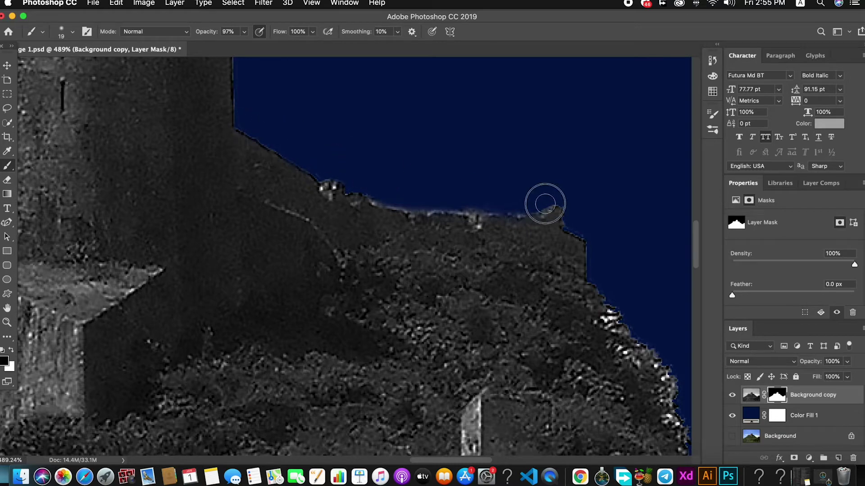
Step: Mask out leftover pixels along the hillside edge, then lower brush opacity to 50%
scroll(569, 235, down, 5)
scroll(582, 251, down, 2)
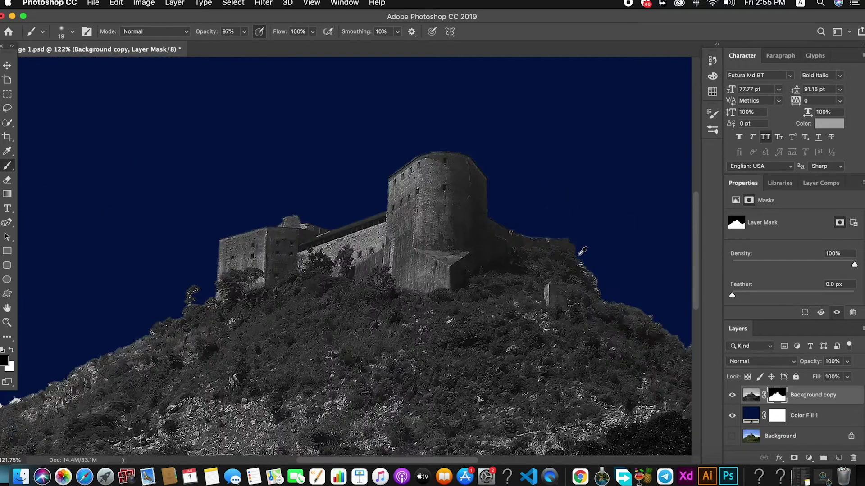
scroll(594, 266, down, 2)
scroll(590, 269, down, 3)
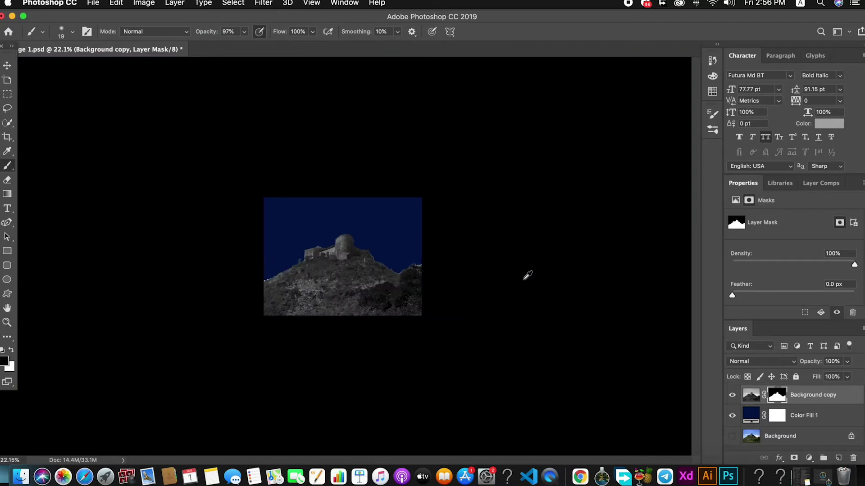
scroll(350, 272, up, 5)
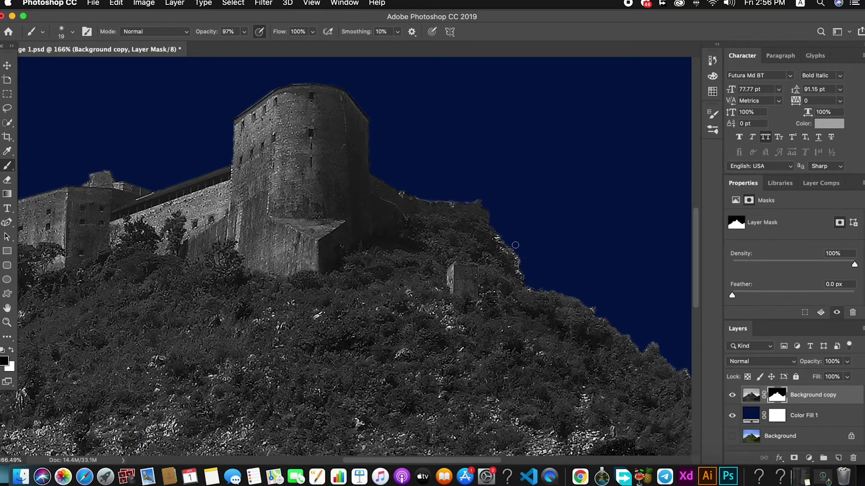
scroll(515, 245, up, 5)
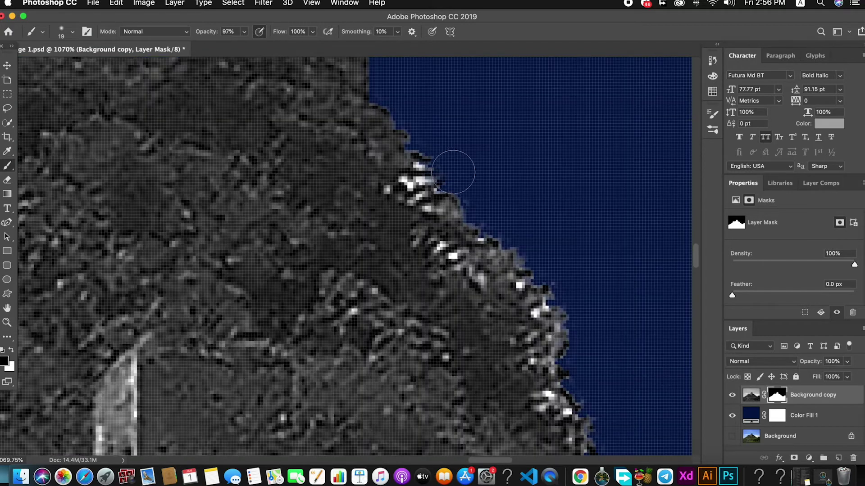
mouse_move(579, 296)
mouse_down()
mouse_move(579, 316)
mouse_move(561, 312)
mouse_move(586, 315)
mouse_move(577, 347)
mouse_up()
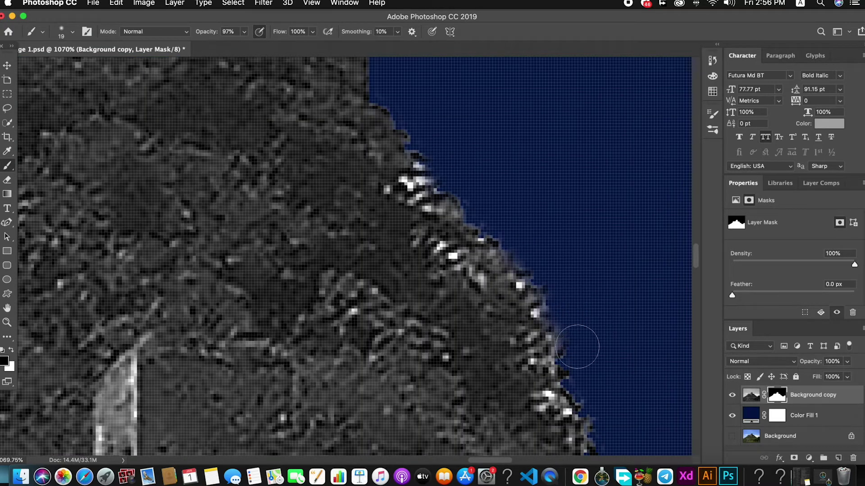
scroll(577, 347, down, 8)
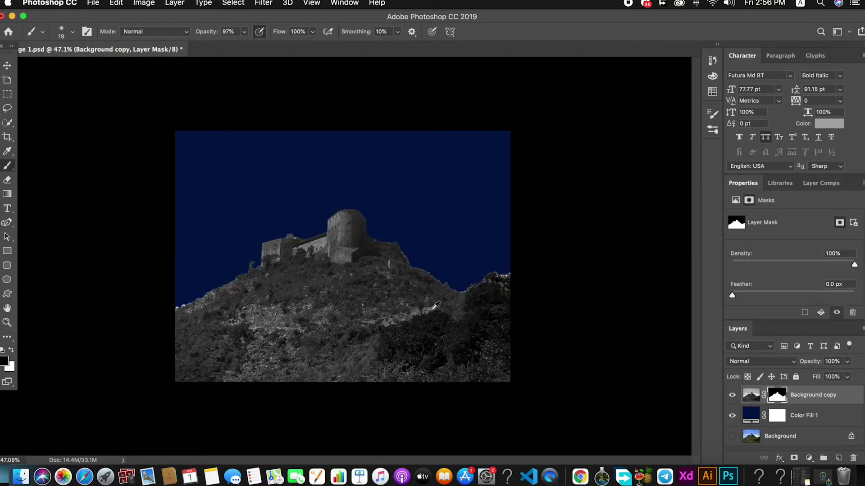
scroll(513, 285, up, 4)
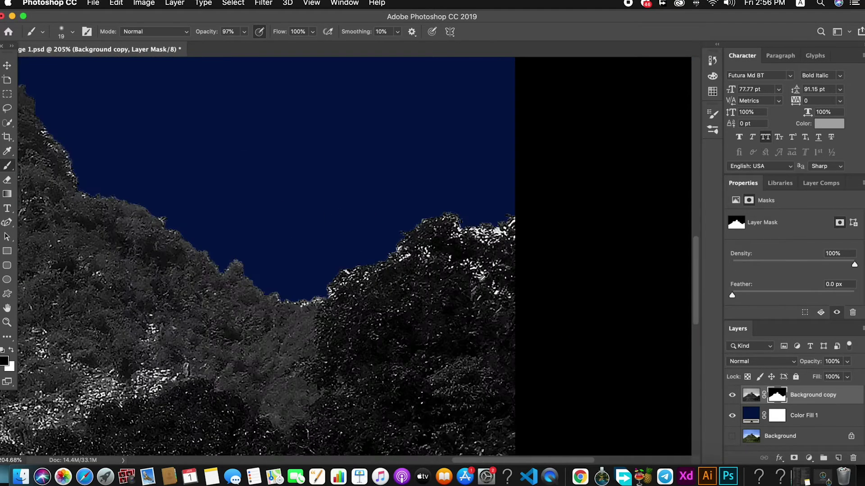
scroll(271, 166, down, 5)
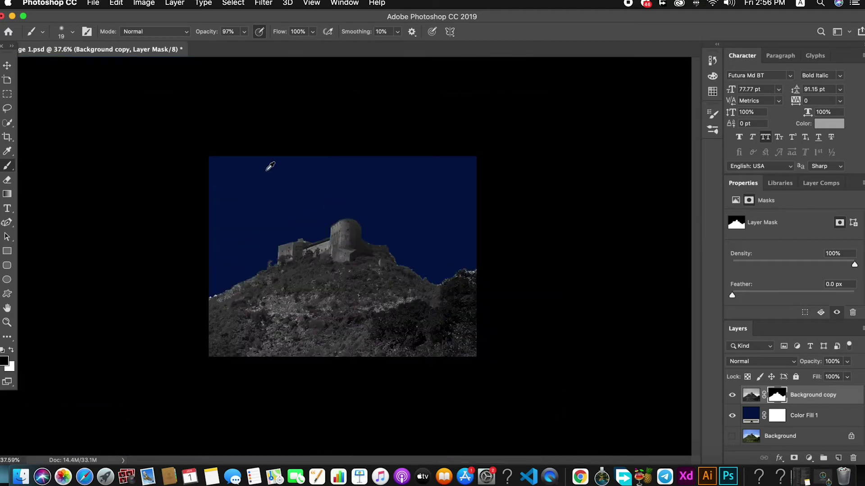
scroll(413, 259, up, 8)
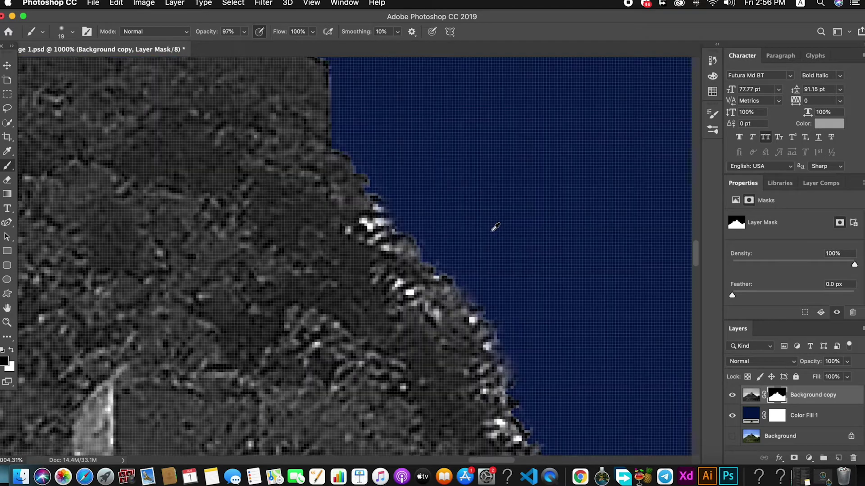
scroll(495, 228, down, 2)
mouse_move(247, 36)
mouse_down()
mouse_move(243, 45)
mouse_move(225, 45)
mouse_up()
click(72, 33)
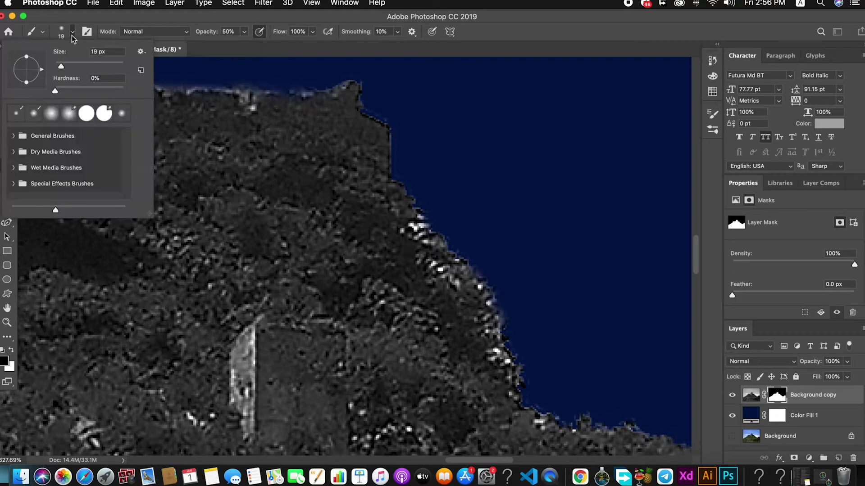
Step: Use a 95 px brush to soften the tree line and hill's right edge in the mask
drag(61, 66, 68, 66)
click(548, 27)
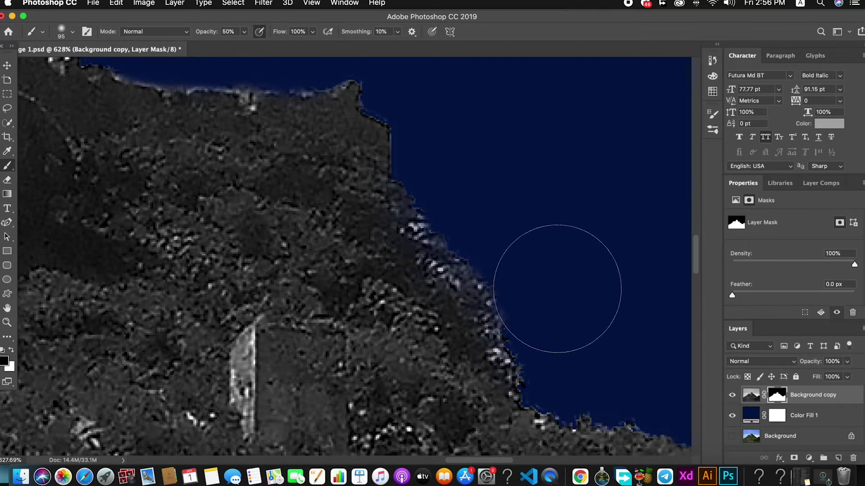
key(super+0)
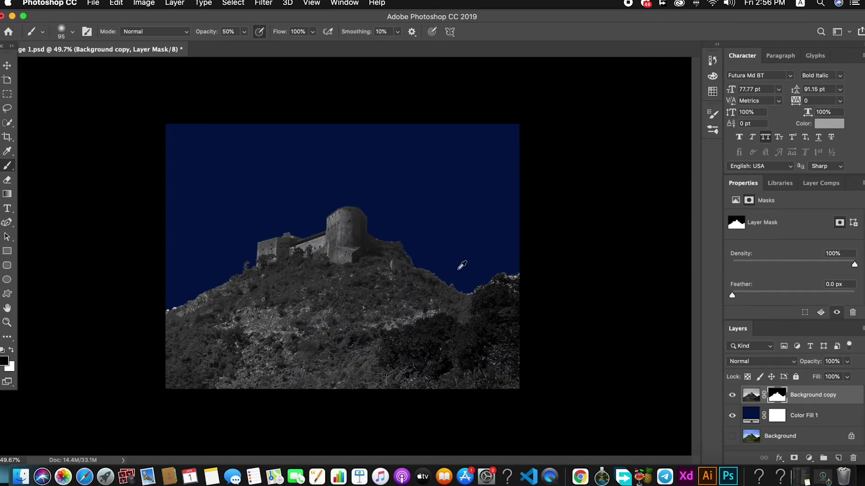
scroll(462, 266, up, 5)
mouse_move(509, 352)
mouse_down()
mouse_move(560, 309)
mouse_move(583, 308)
mouse_move(580, 299)
mouse_move(585, 305)
mouse_move(618, 266)
mouse_move(639, 267)
mouse_up()
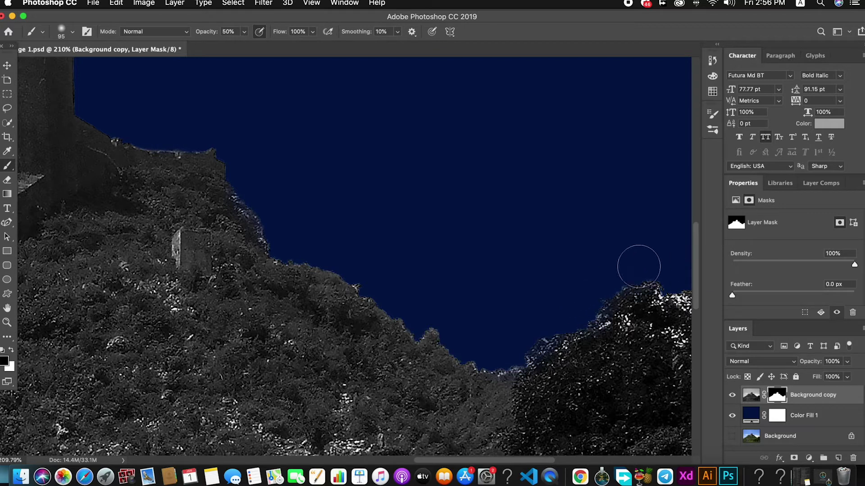
key(super+0)
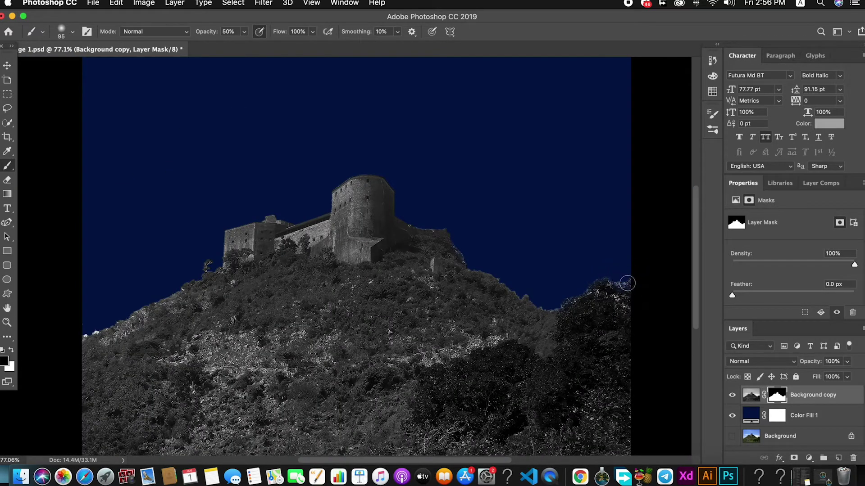
mouse_move(466, 259)
mouse_down()
mouse_move(459, 241)
mouse_move(474, 260)
mouse_move(457, 228)
mouse_up()
Step: Hide the Color Fill 1 navy layer, save the document, and return to Adobe XD
scroll(488, 265, down, 5)
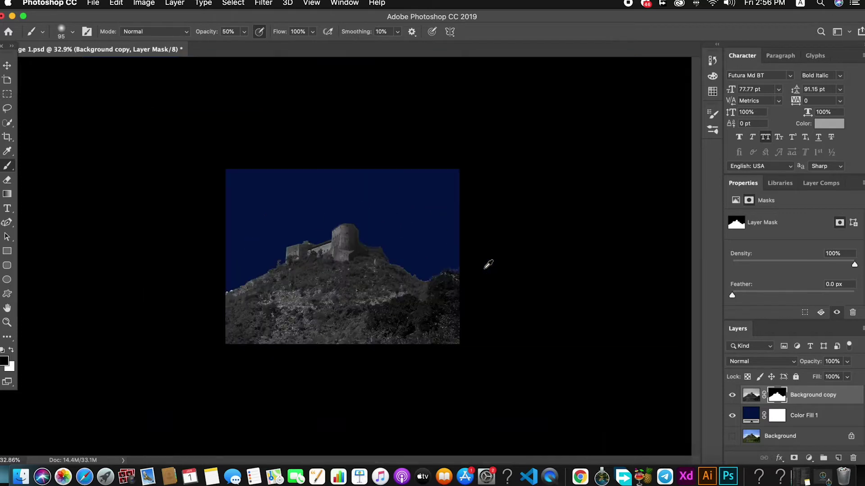
click(4, 67)
click(731, 415)
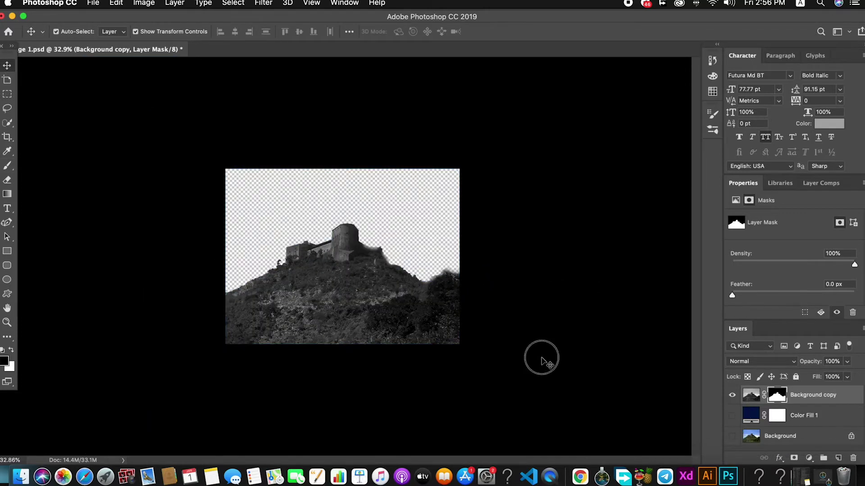
click(541, 358)
key(super+s)
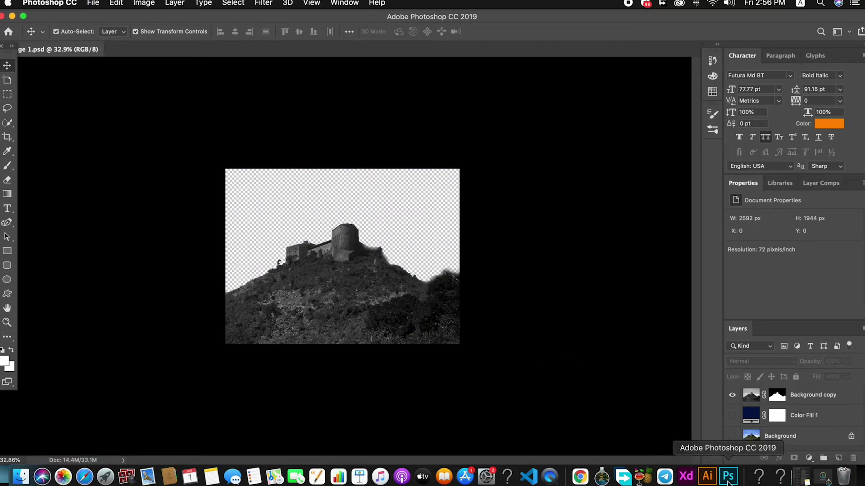
click(682, 479)
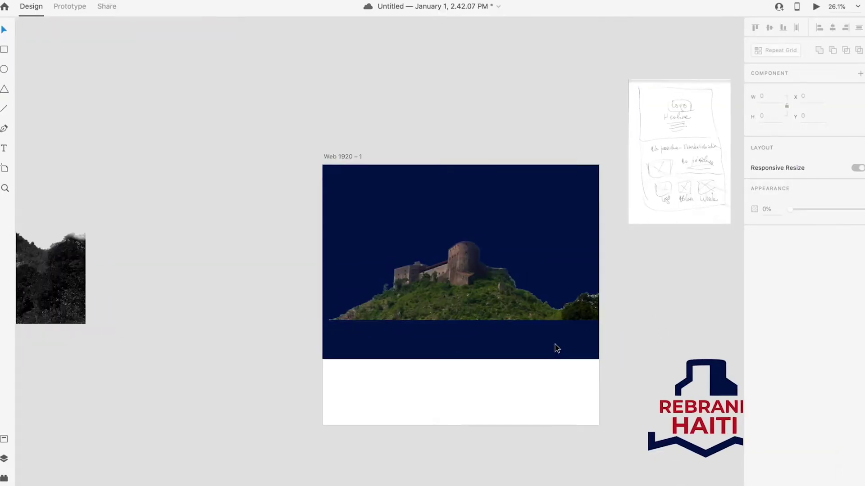
Step: Paste the grayscale castle's appearance onto the artboard image and centre it lower
scroll(555, 344, down, 3)
click(175, 280)
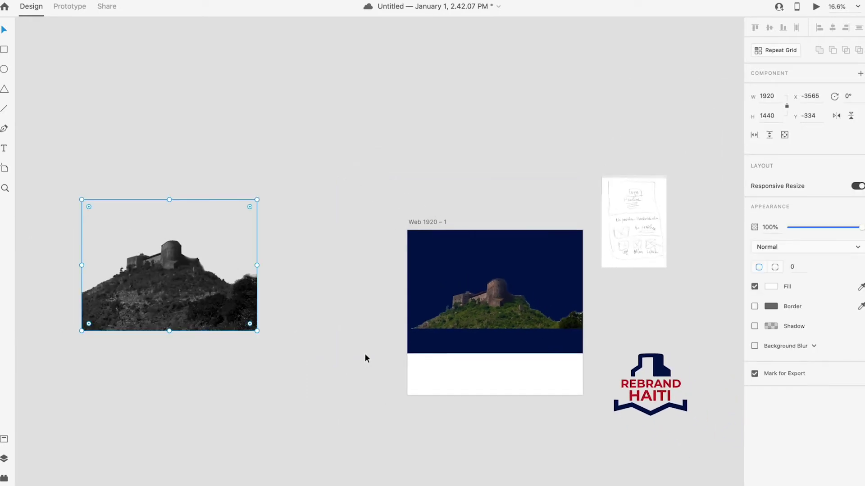
click(496, 288)
right_click(495, 288)
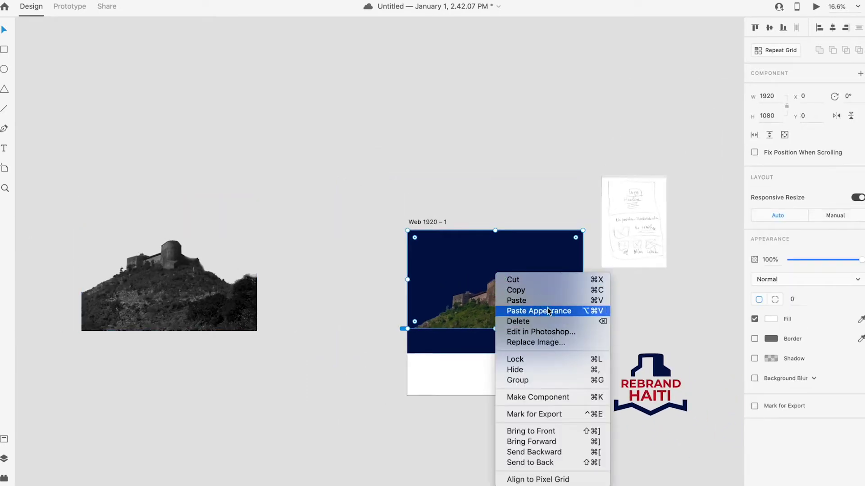
click(547, 311)
click(628, 318)
drag(515, 304, 508, 311)
click(631, 328)
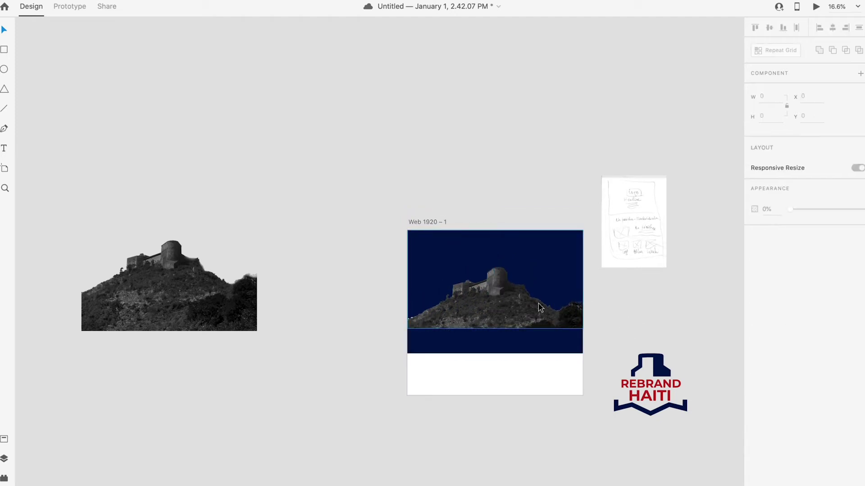
click(513, 310)
drag(511, 306, 512, 309)
click(642, 317)
Step: Place the REBRAND HAITI logo at the artboard's top, shrunk to 382.97 × 327.65
scroll(542, 303, up, 3)
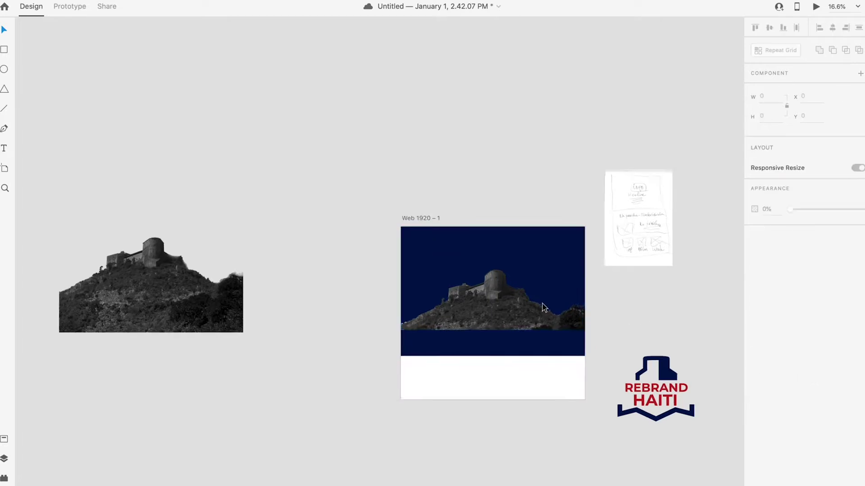
drag(708, 398, 497, 218)
drag(546, 196, 482, 241)
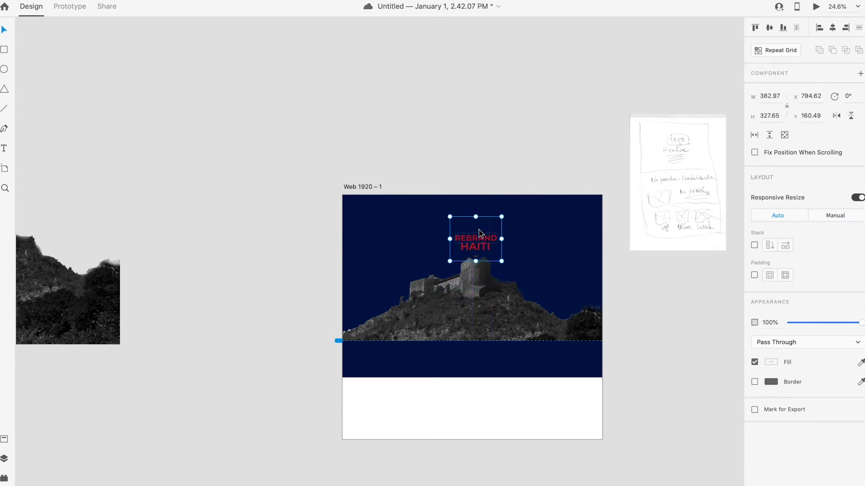
Step: Set the logo's navy inner shape and bottom chevron fills to #FFFFFF
double_click(479, 229)
click(771, 350)
click(676, 315)
click(518, 367)
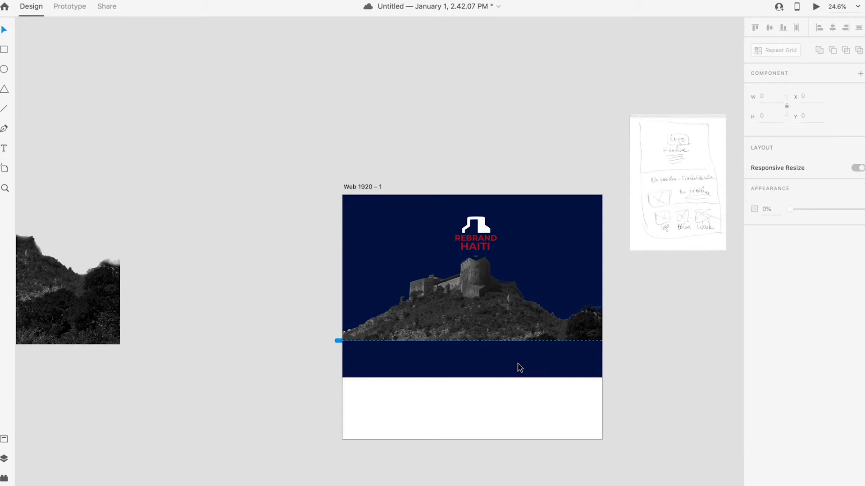
double_click(480, 260)
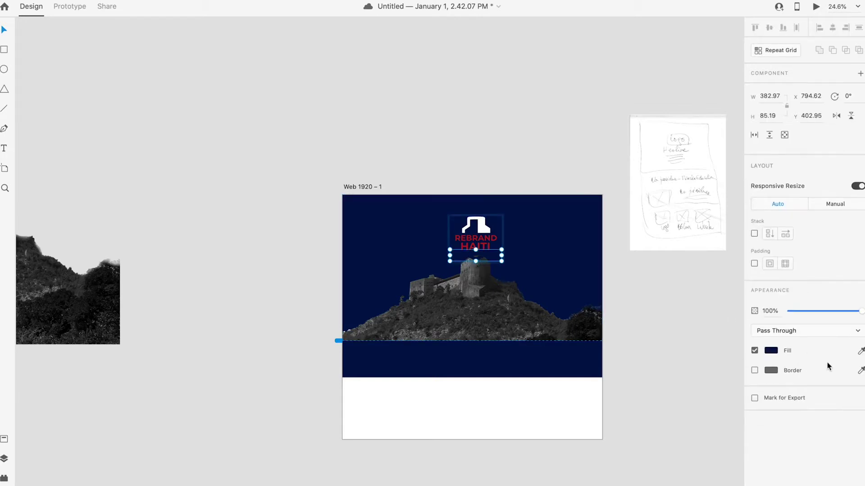
click(771, 350)
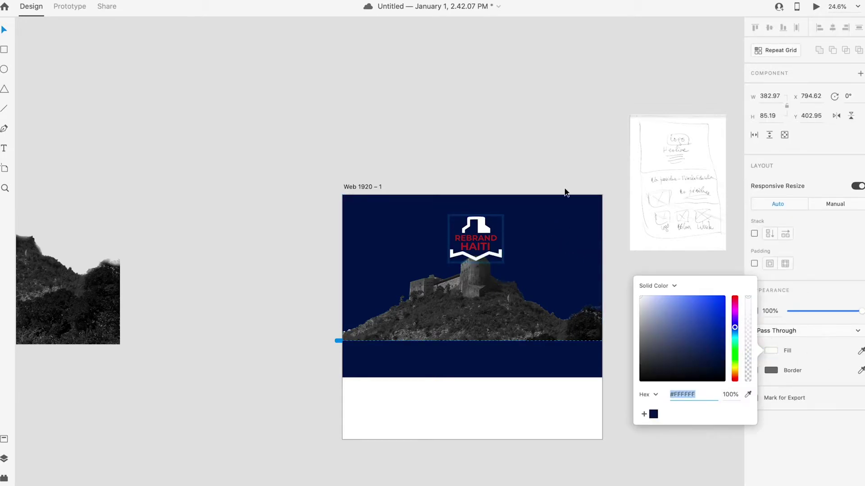
click(612, 288)
Step: Enlarge the logo to about 434.26 × 371.54 and centre it over the castle
click(493, 258)
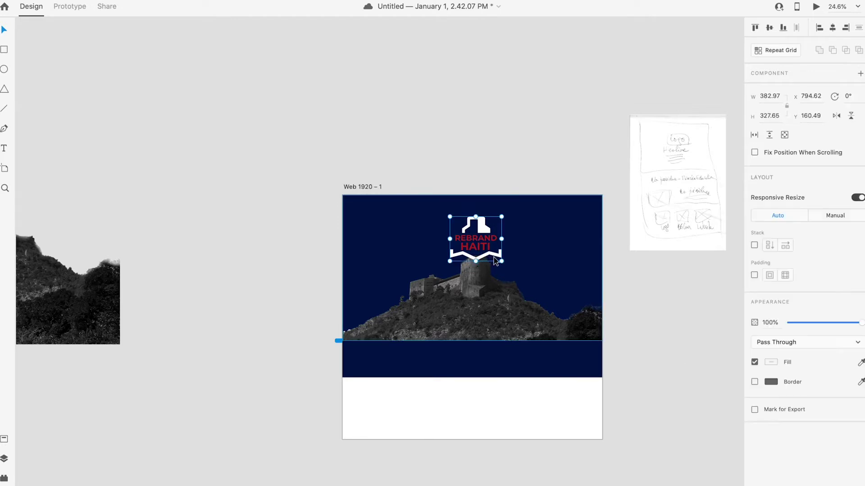
drag(501, 261, 522, 272)
drag(491, 225, 535, 251)
click(618, 353)
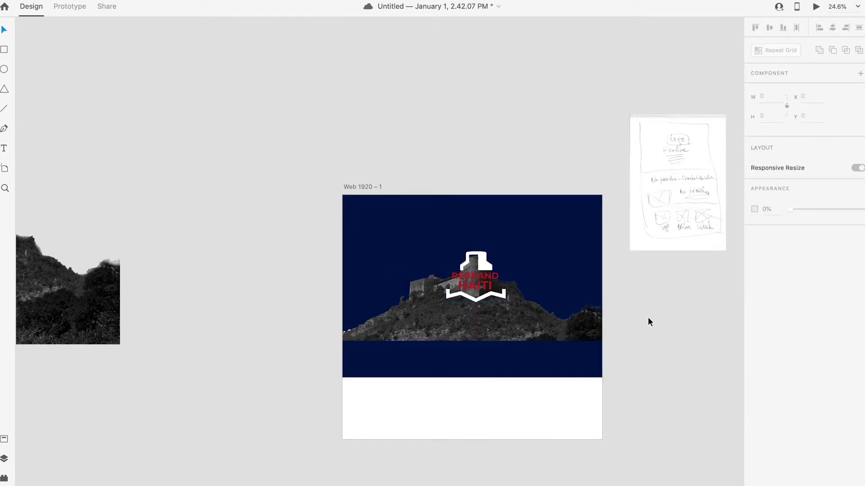
Step: Fine-tune the logo and castle positions, cancelling an accidental logo rotation
click(490, 295)
drag(489, 295, 490, 293)
click(506, 248)
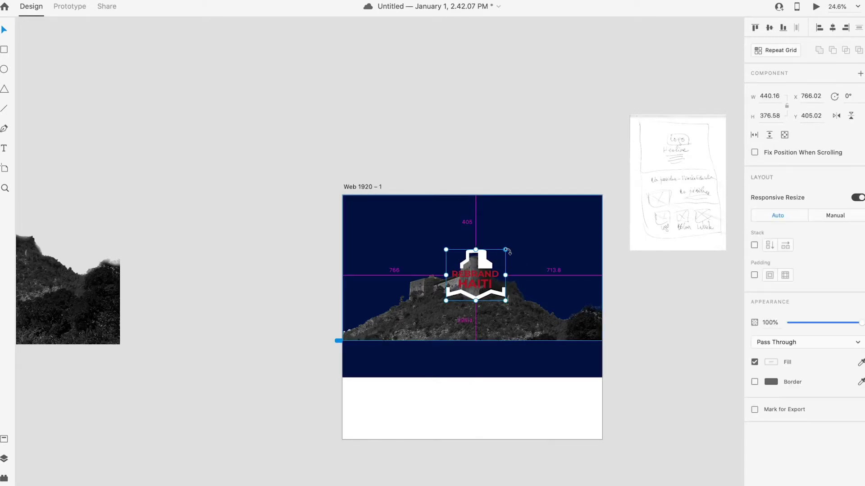
drag(507, 250, 505, 249)
key(Escape)
click(514, 343)
drag(514, 332, 513, 320)
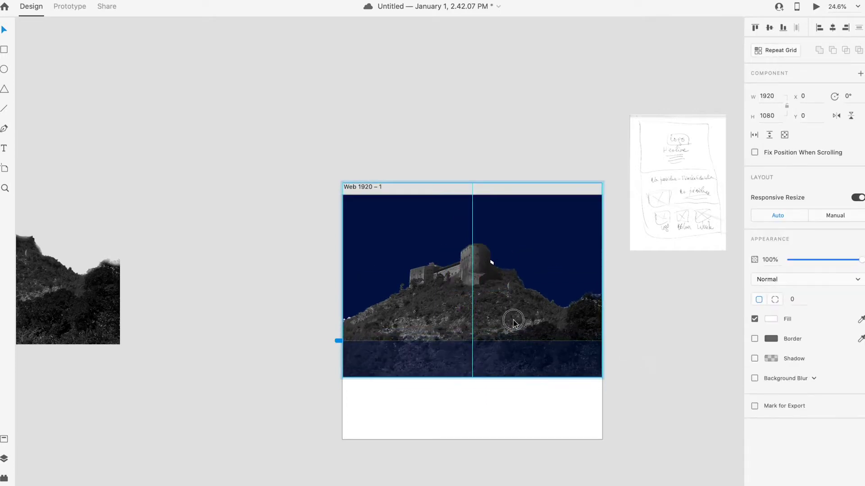
click(674, 314)
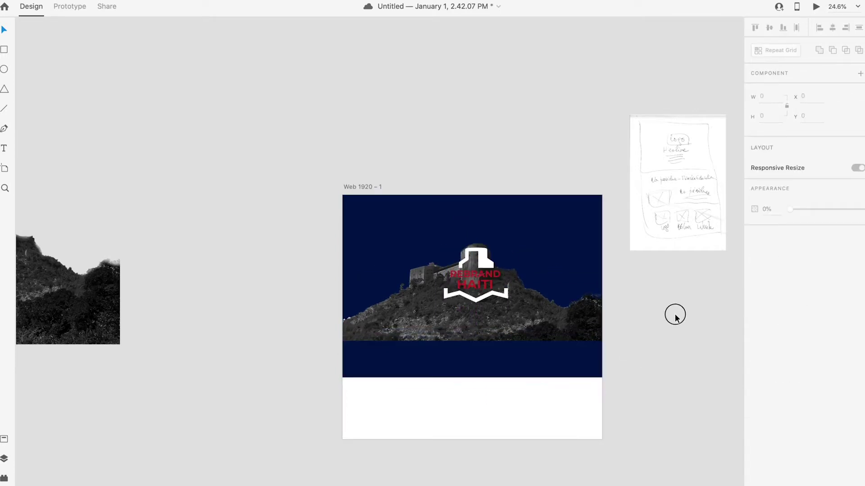
click(487, 292)
drag(487, 292, 486, 290)
click(617, 337)
Step: Trim the navy sky rectangle to 1920 × 1080 so it ends at the hero
click(596, 335)
click(609, 355)
click(560, 261)
click(626, 321)
click(537, 291)
click(623, 284)
click(581, 260)
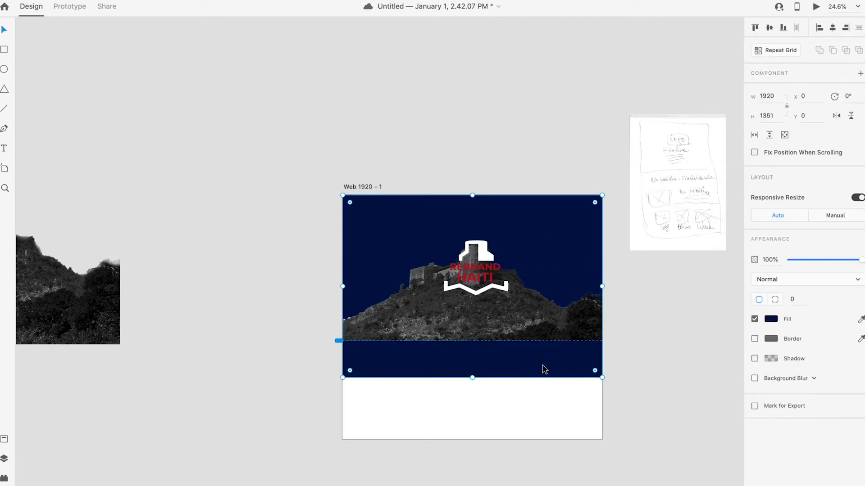
drag(472, 376, 479, 341)
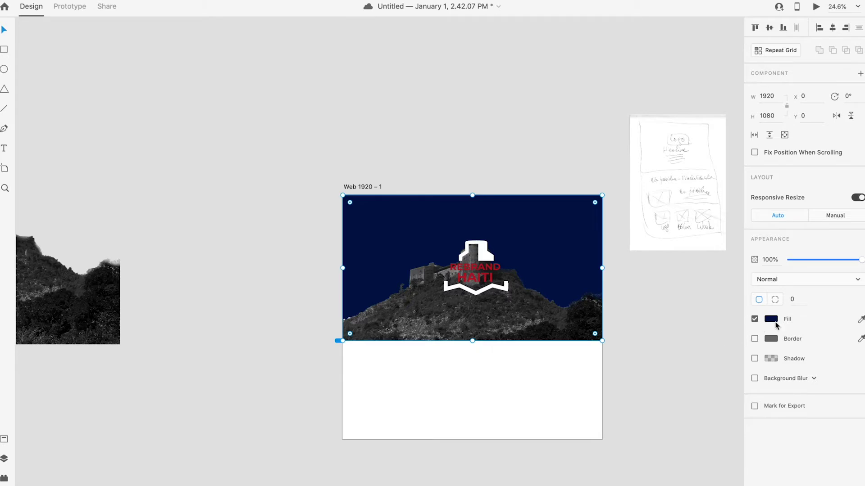
Step: Change the rectangle fill to a linear gradient with a #FFFFFF bottom stop
click(771, 319)
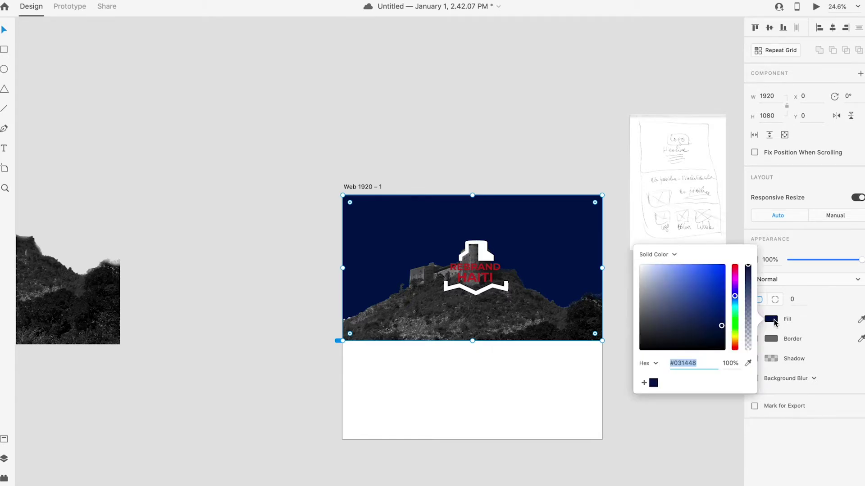
click(674, 254)
click(676, 263)
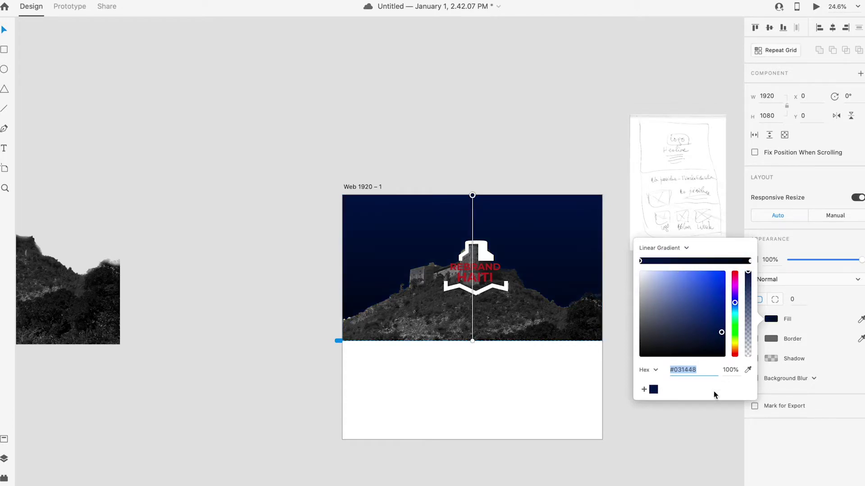
click(751, 261)
click(638, 279)
drag(637, 279, 624, 258)
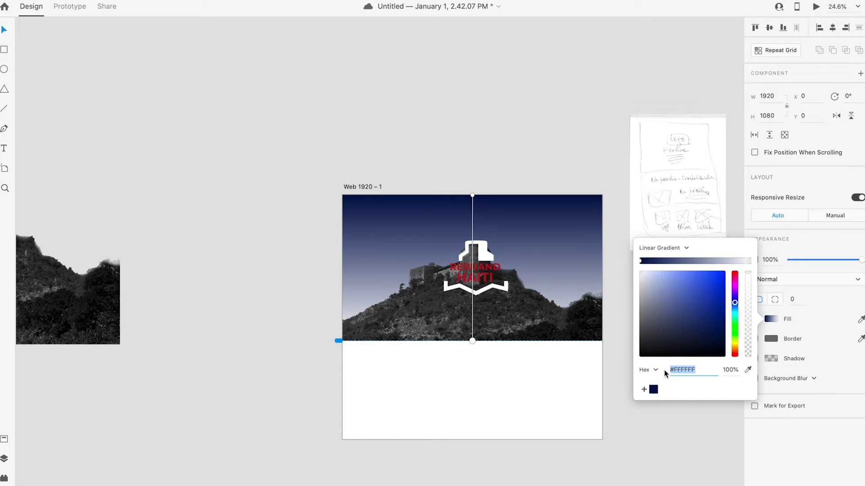
Step: Move the white stop inward and add a #6B7594 middle stop to the gradient
click(640, 263)
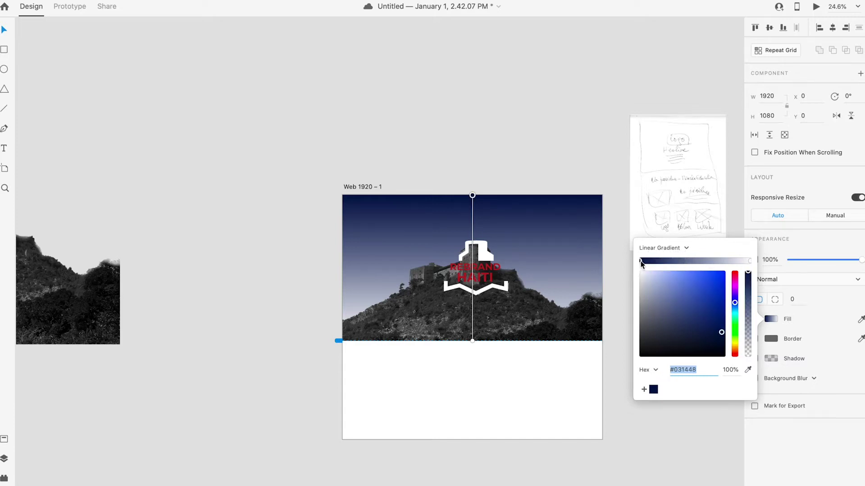
click(749, 262)
drag(749, 263, 734, 265)
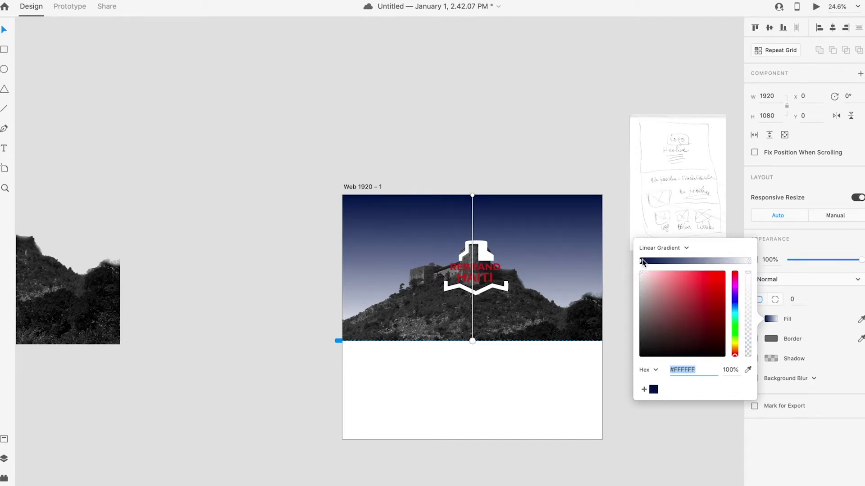
click(654, 262)
drag(683, 264, 698, 270)
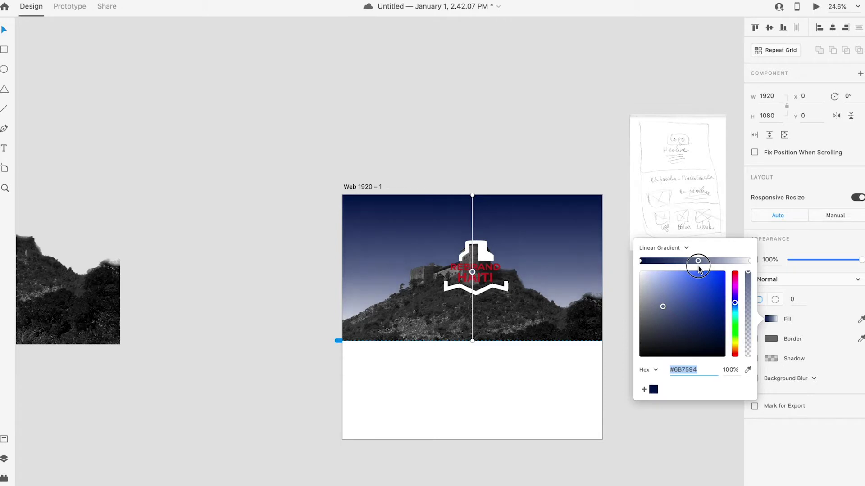
click(630, 409)
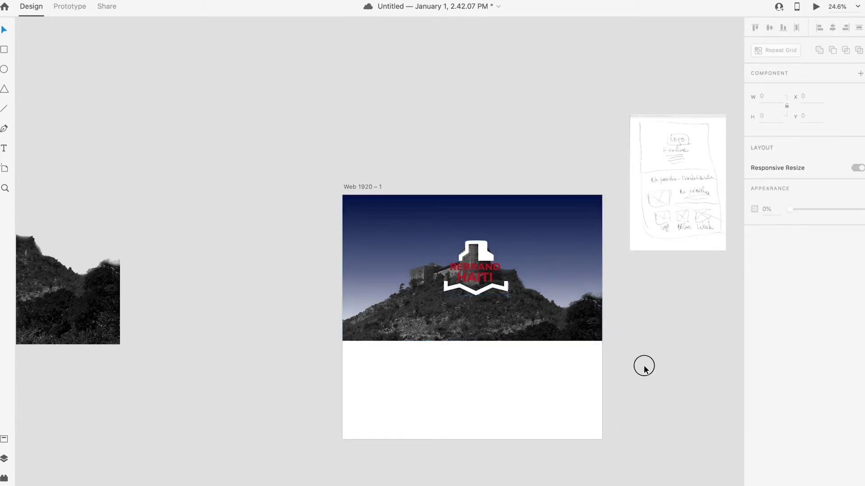
scroll(505, 343, up, 1)
Step: Try moving the castle and stretching the rectangle taller, undoing both changes
click(521, 210)
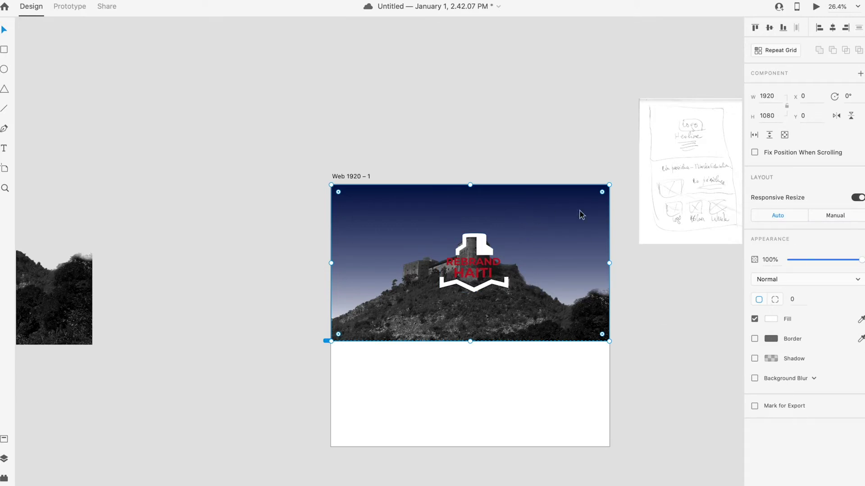
drag(552, 208, 537, 265)
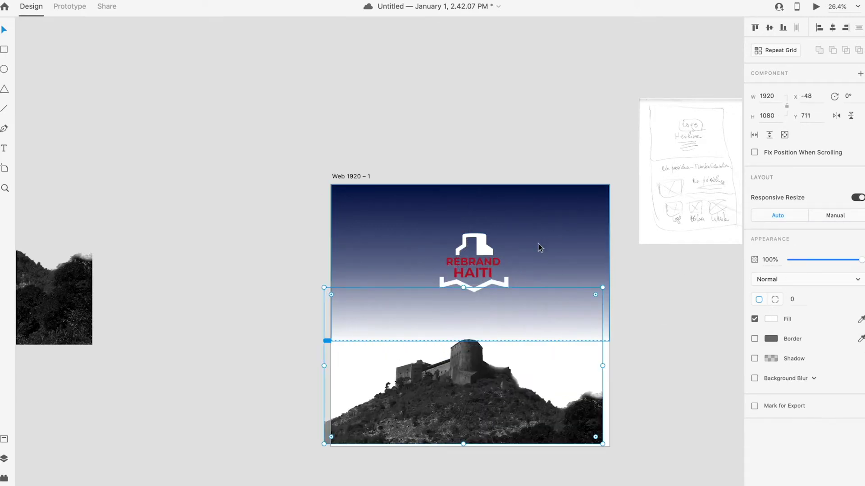
key(ctrl+z)
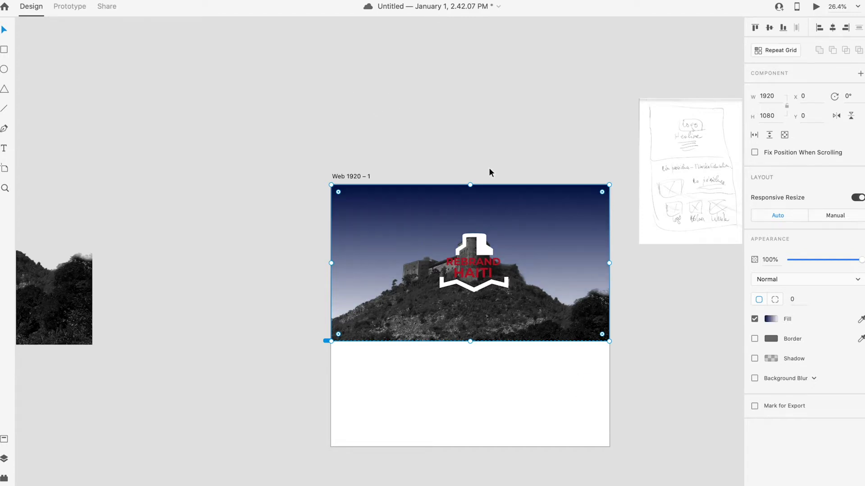
click(73, 3)
key(super+shift+z)
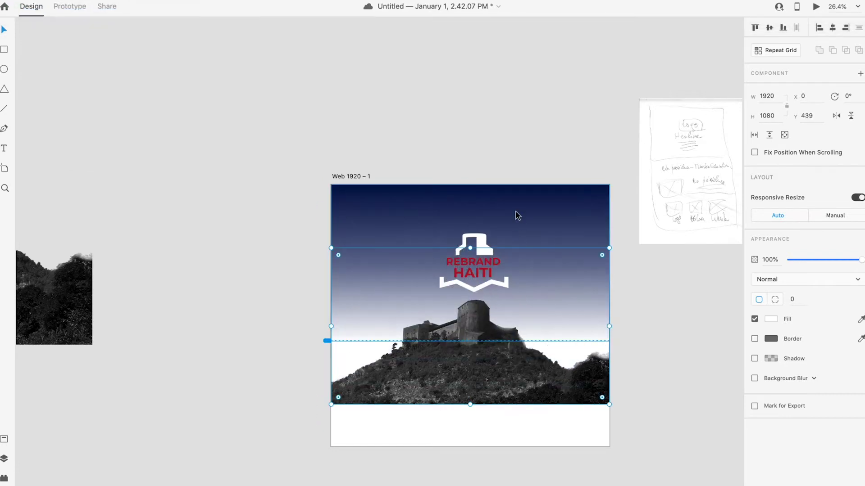
drag(470, 341, 471, 398)
scroll(471, 397, down, 1)
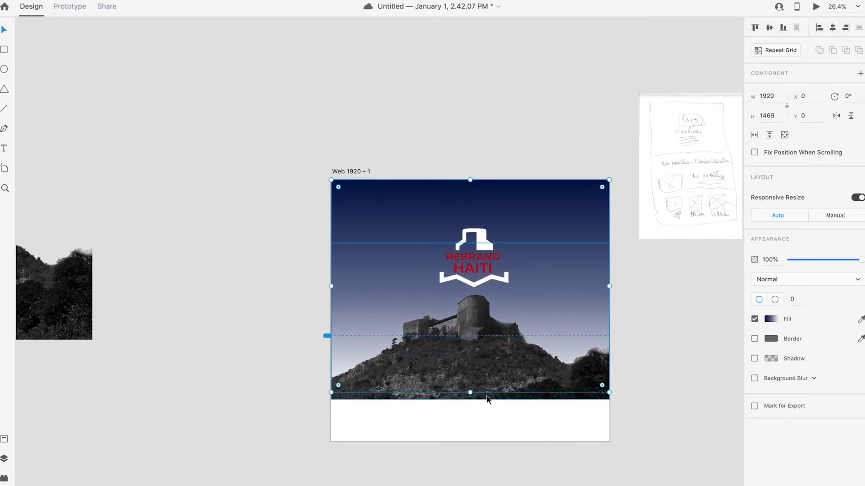
key(super+z)
click(660, 379)
click(512, 189)
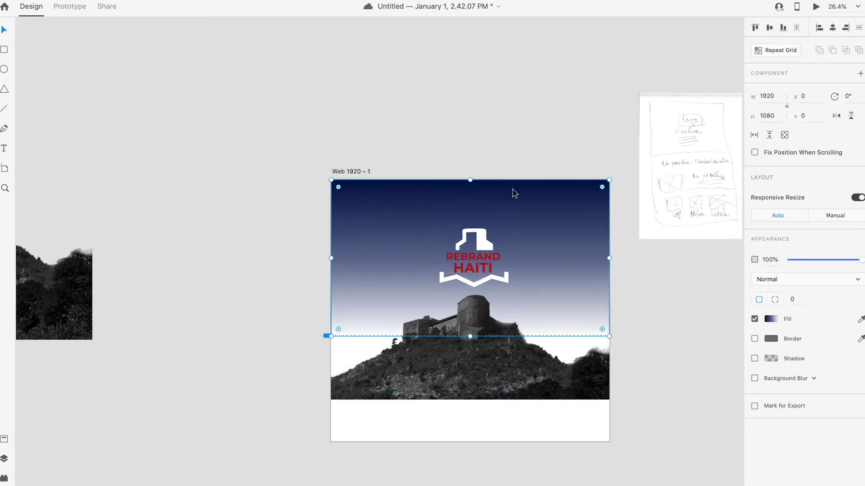
drag(471, 337, 466, 334)
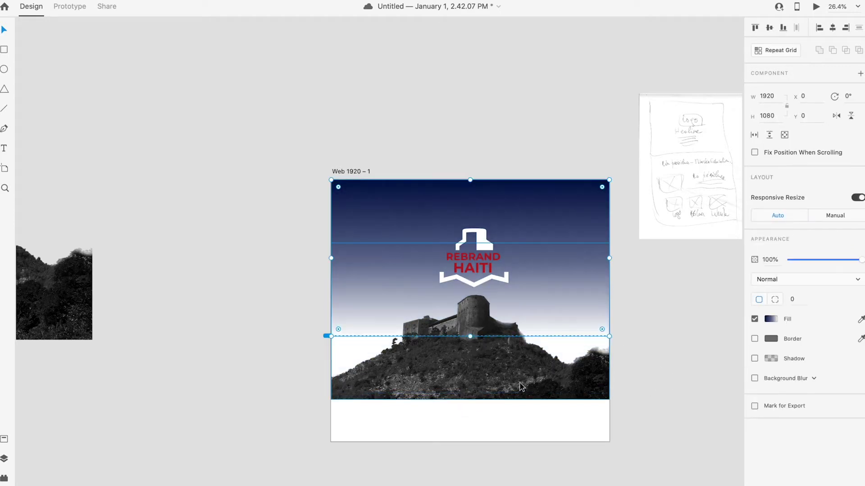
Step: Reposition the castle photo and shift the #6B7594 gradient stop toward the bottom
click(471, 347)
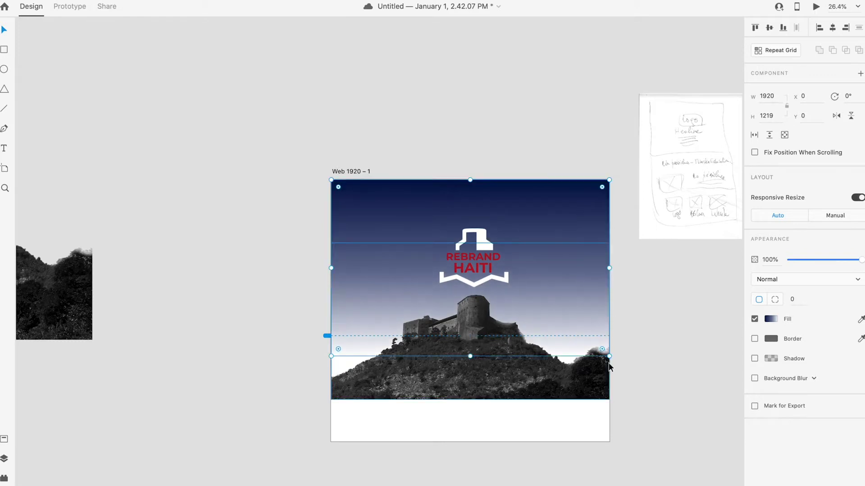
drag(478, 359, 521, 315)
click(532, 352)
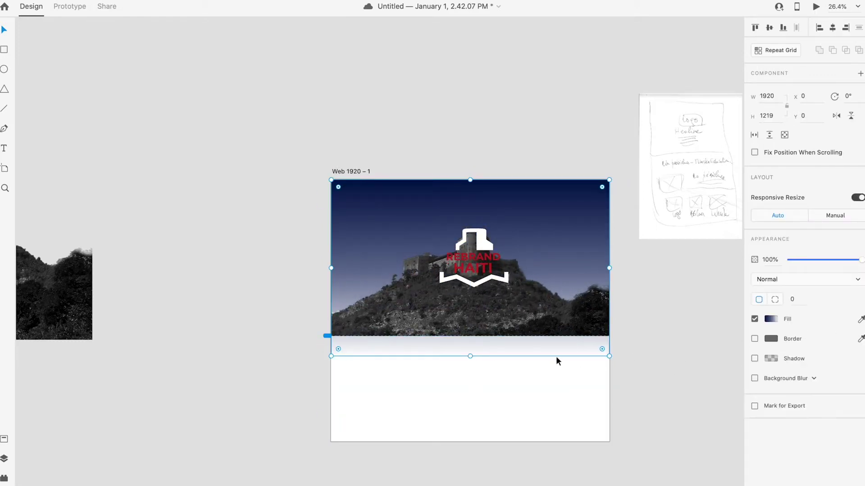
click(770, 319)
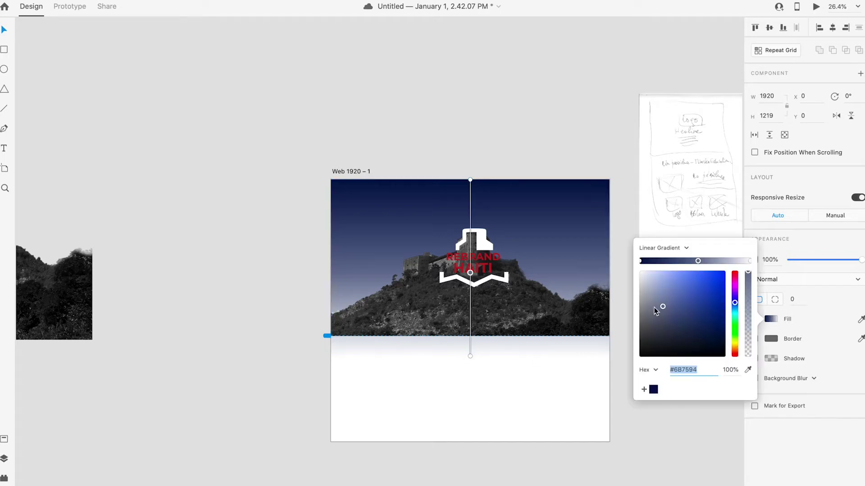
drag(701, 261, 708, 261)
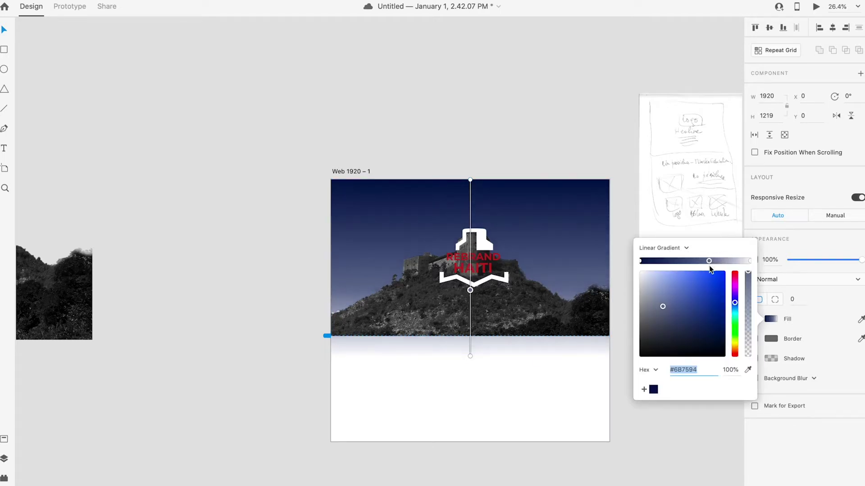
click(607, 397)
Step: Return the gradient rectangle to 1080 px tall and push the middle stop further down
click(470, 351)
drag(470, 357, 473, 336)
click(770, 319)
drag(709, 263, 724, 260)
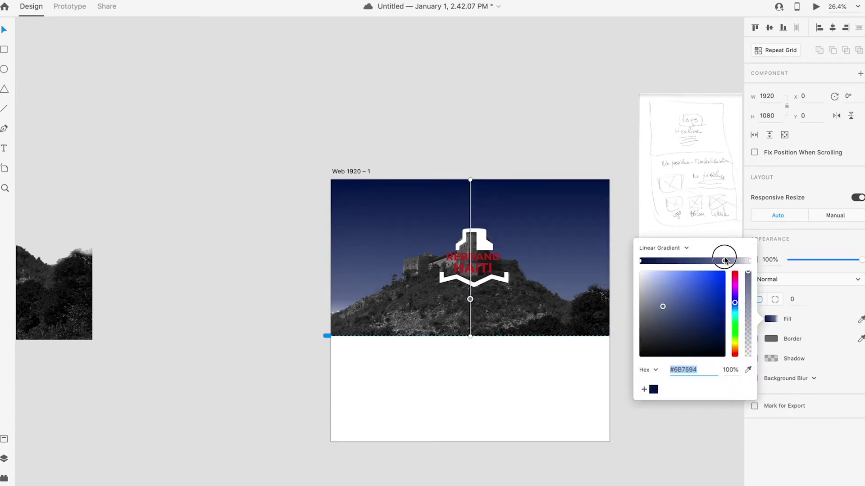
click(596, 409)
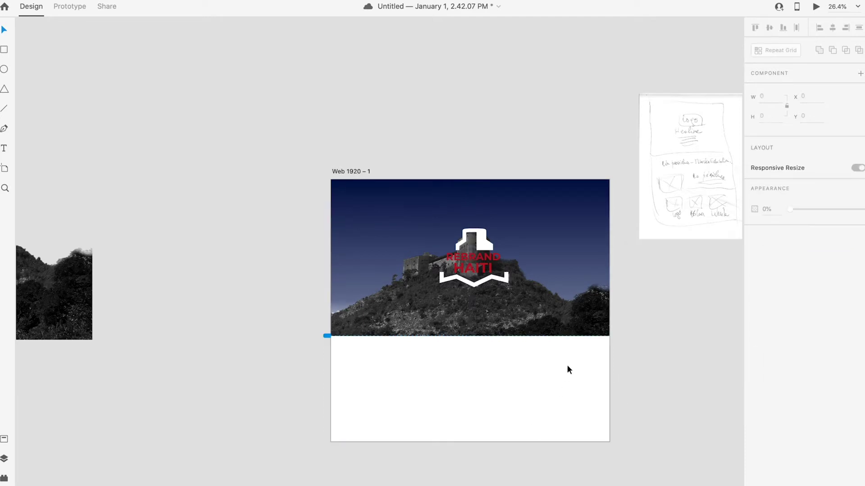
scroll(480, 312, up, 2)
scroll(487, 307, down, 4)
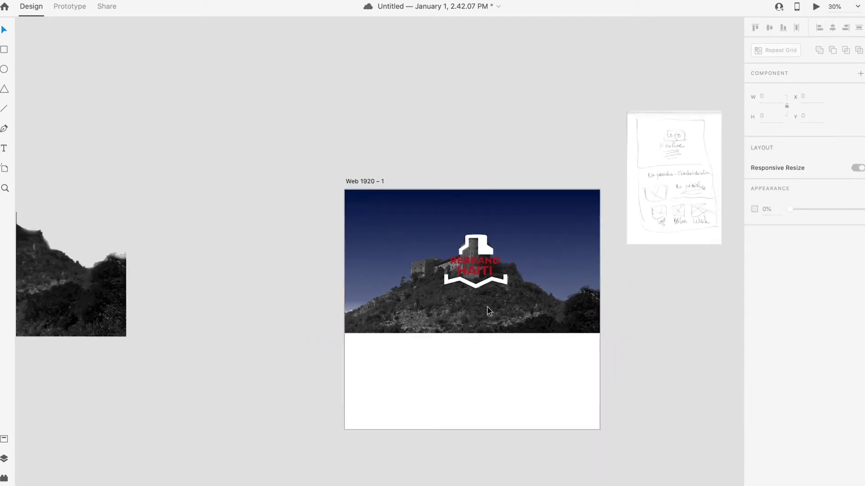
scroll(494, 292, up, 4)
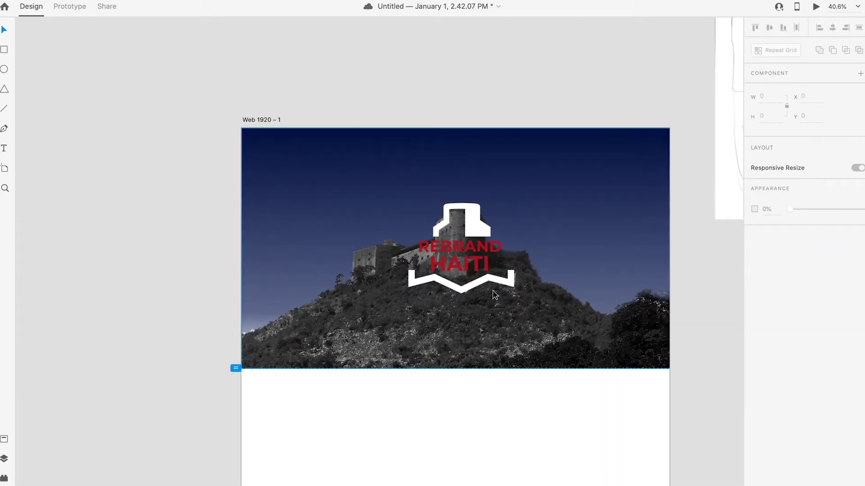
scroll(560, 345, up, 1)
scroll(560, 345, down, 4)
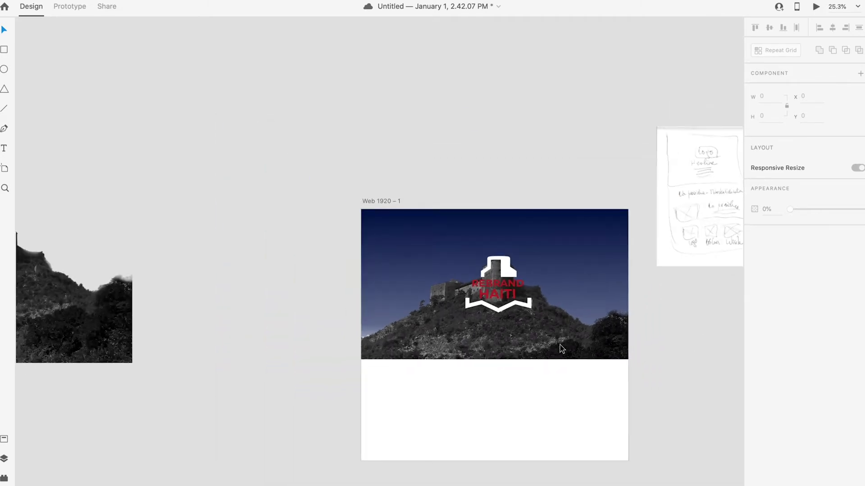
scroll(531, 438, right, 3)
scroll(531, 438, down, 2)
click(633, 143)
click(634, 376)
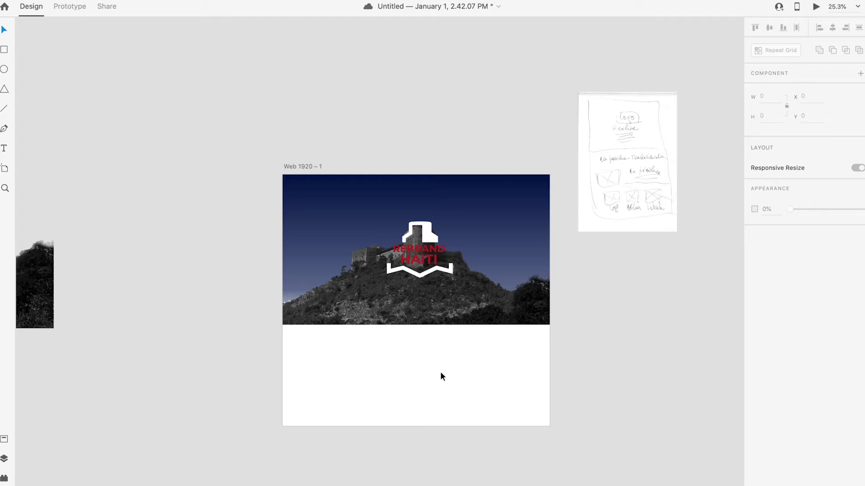
click(4, 148)
Step: Draw a 1081 × 135 area text box at x 546, y 1243 below the hero
click(348, 375)
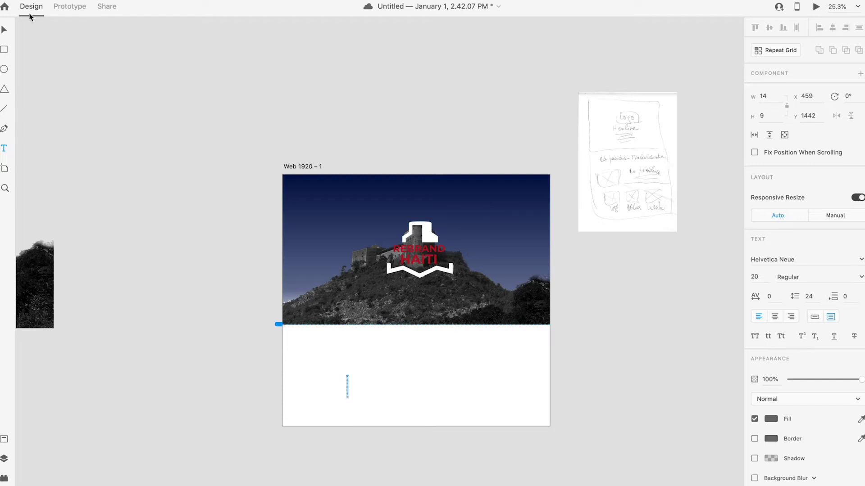
click(4, 31)
click(158, 109)
click(4, 148)
drag(358, 347, 509, 366)
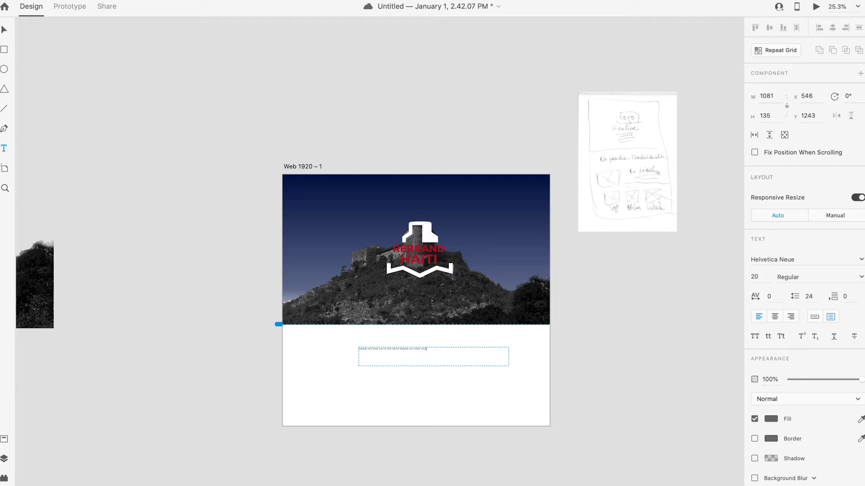
Step: Set the quote text's font size to 70
key(ctrl+a)
click(754, 276)
text(60)
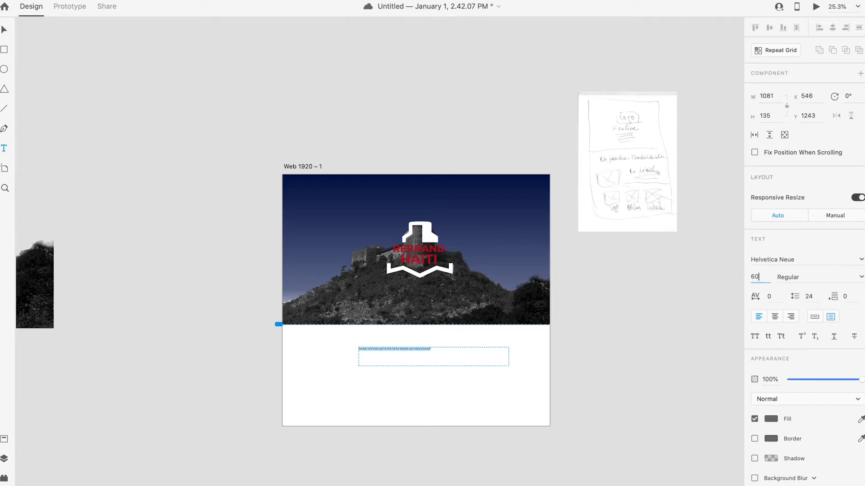
key(Return)
click(747, 277)
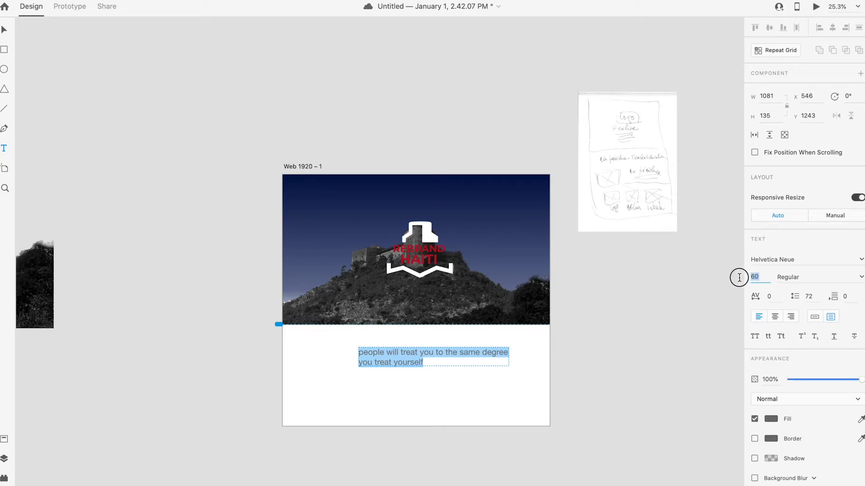
text(70)
click(861, 260)
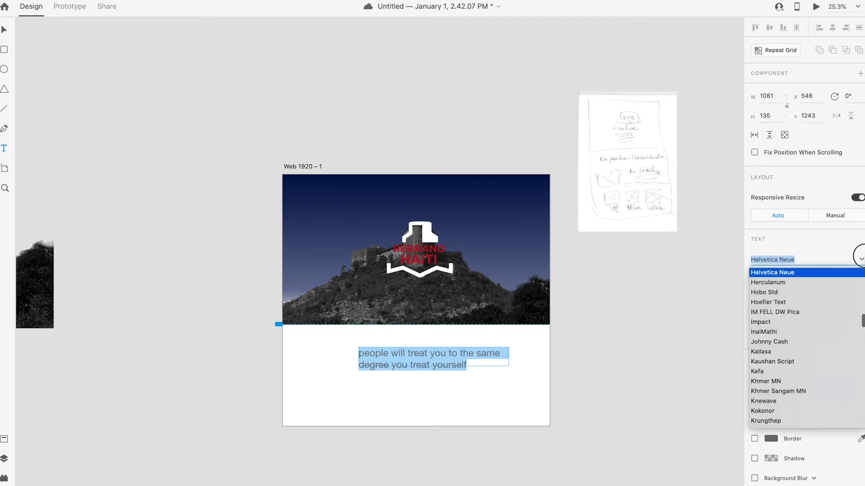
click(653, 270)
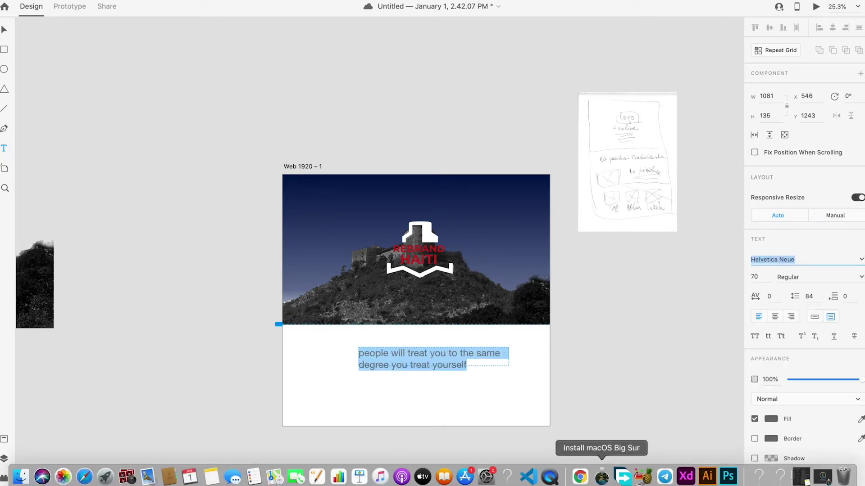
Step: After checking the brand typefaces in Illustrator, set the quote to Raleway Bold
click(707, 476)
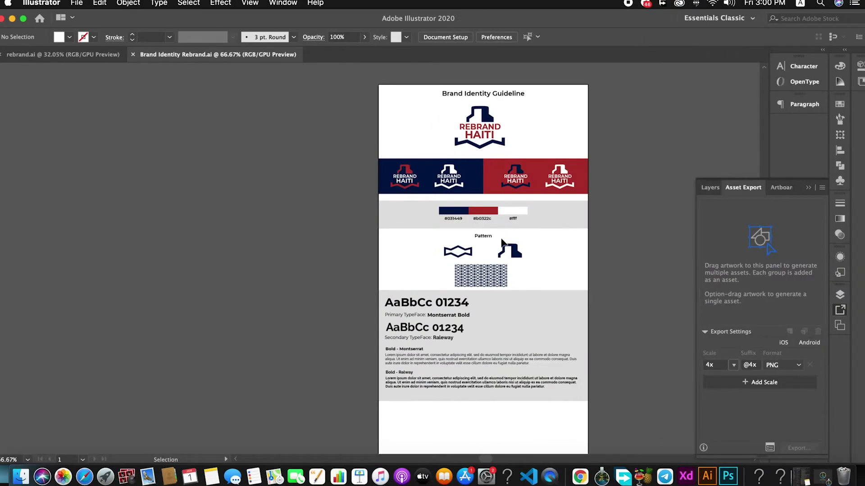
click(693, 476)
click(831, 317)
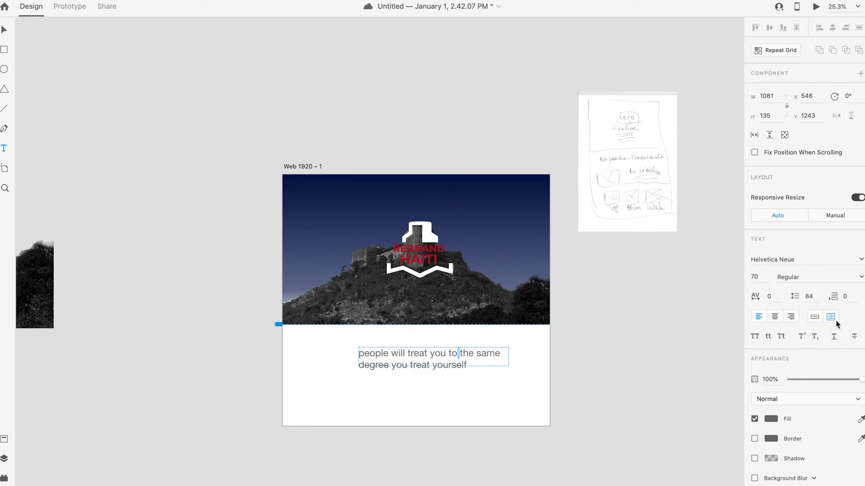
key(super+a)
click(806, 262)
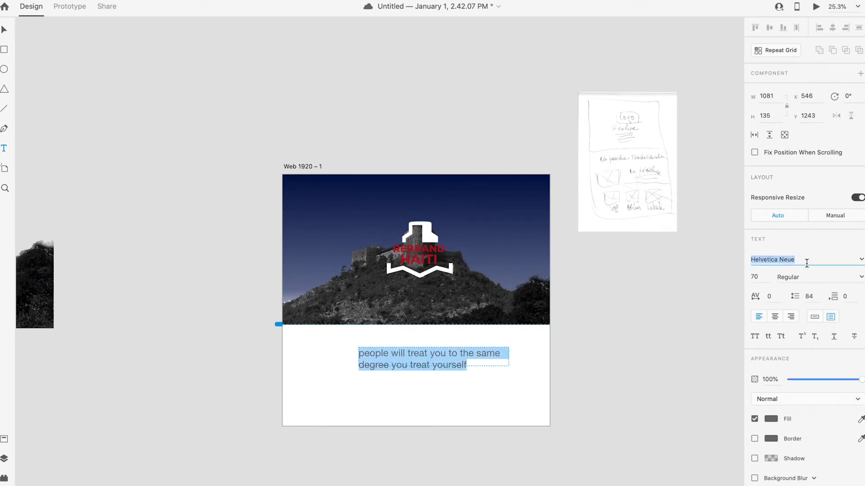
click(861, 262)
text(Raleway)
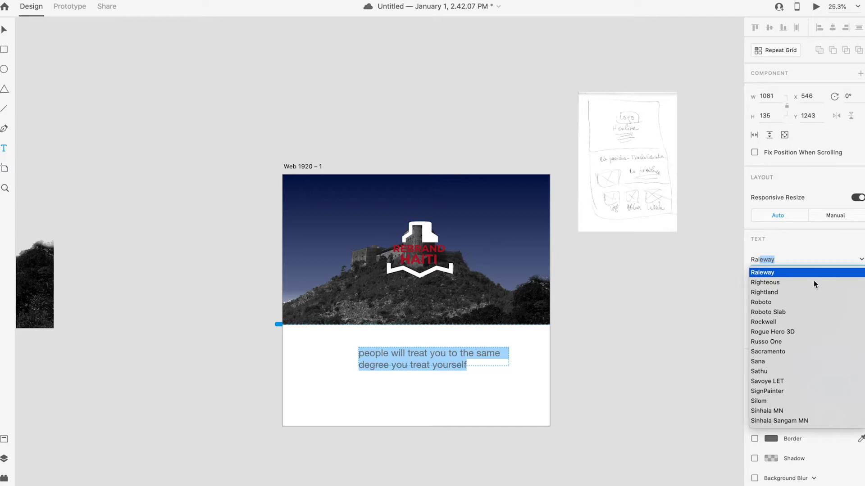
click(790, 273)
click(860, 278)
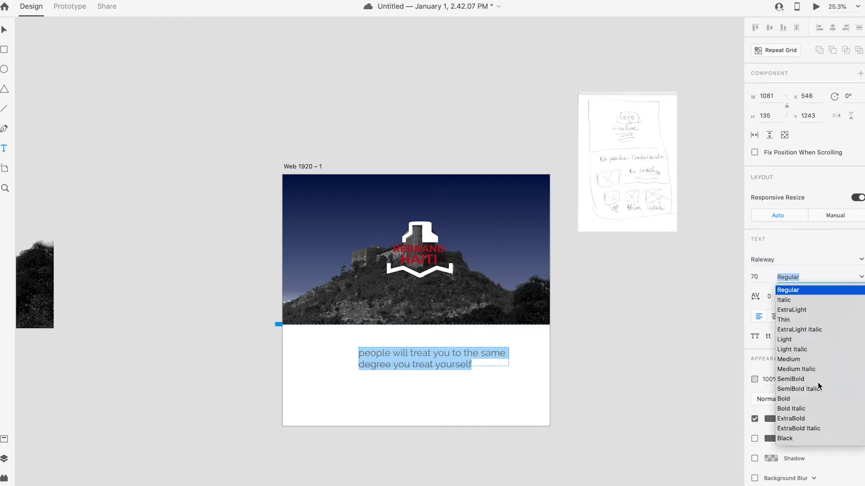
click(784, 399)
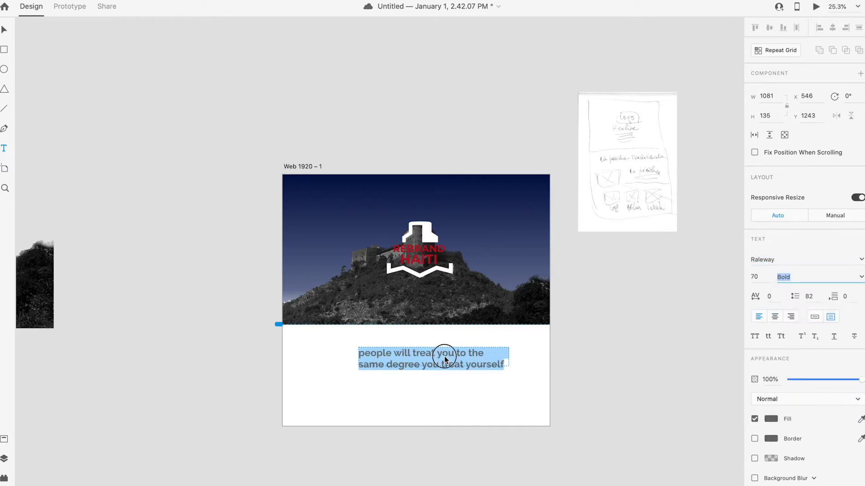
Step: Move the quote onto the castle photo and widen it to wrap onto two lines
click(4, 30)
drag(425, 356, 409, 285)
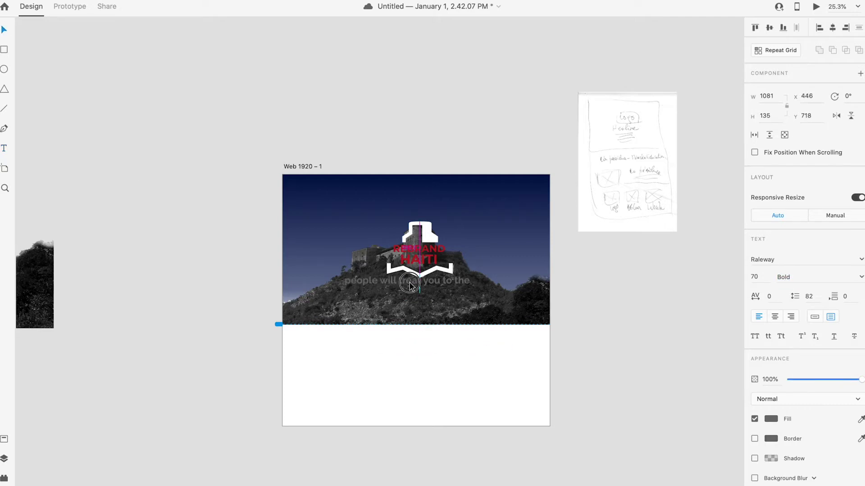
drag(505, 303, 512, 310)
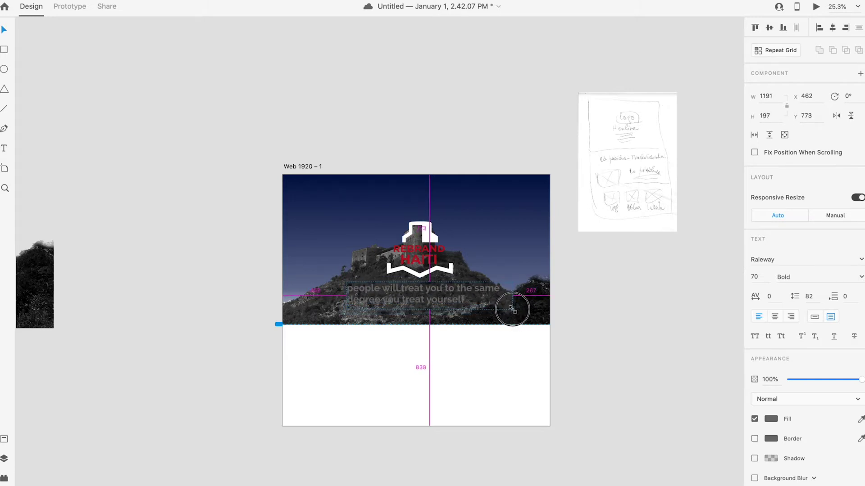
drag(453, 291, 457, 291)
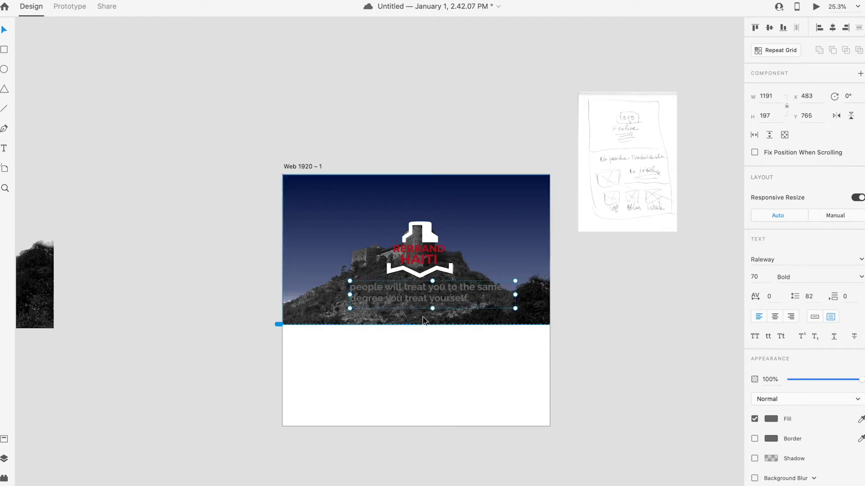
drag(492, 296, 486, 296)
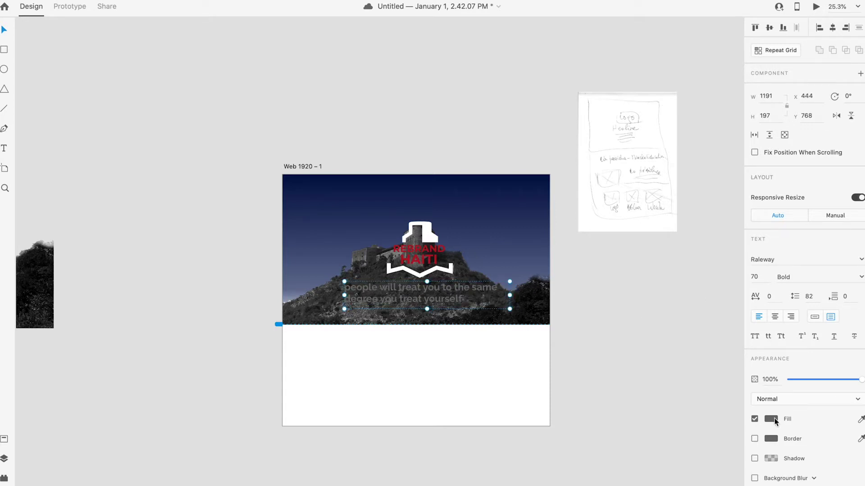
Step: Raise the castle photo within its mask frame
click(427, 245)
click(521, 311)
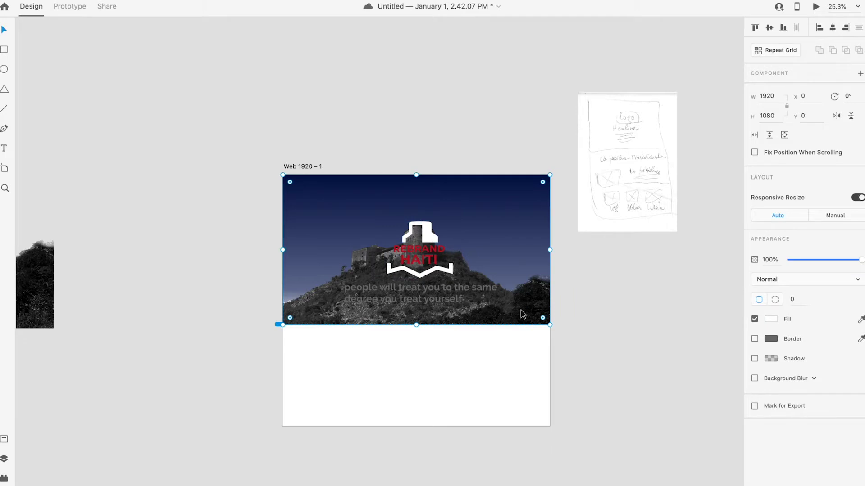
drag(521, 311, 521, 299)
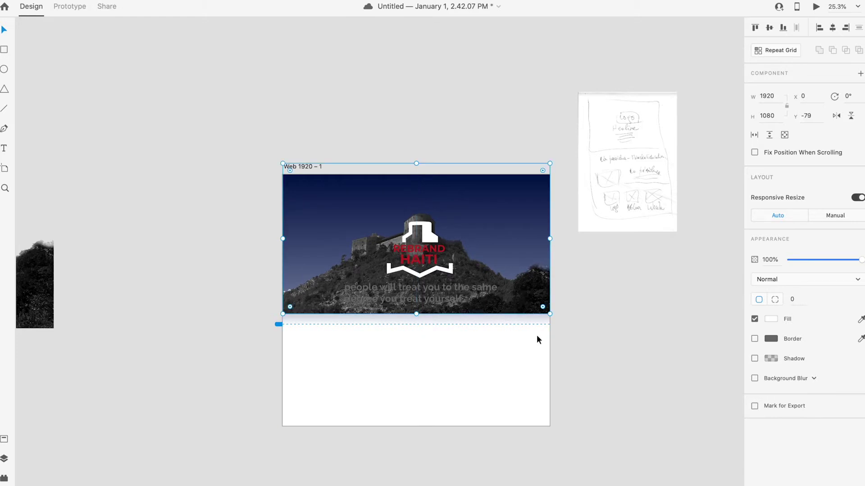
key(Escape)
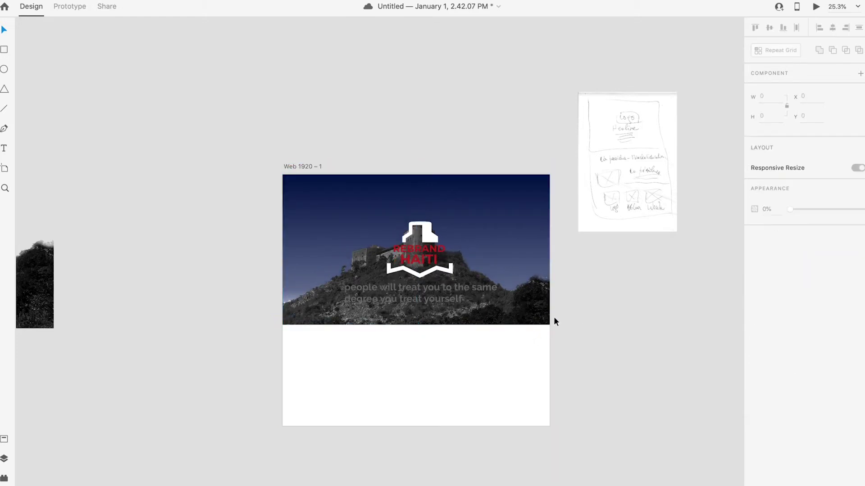
double_click(515, 310)
drag(516, 311, 515, 297)
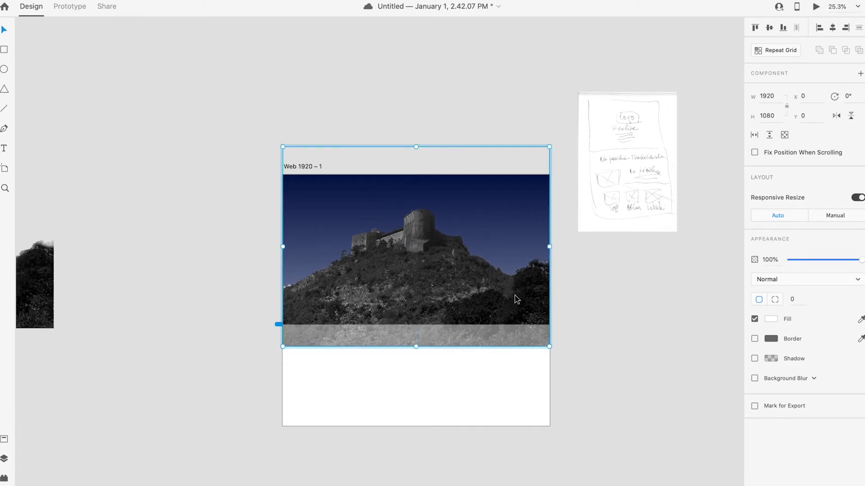
click(565, 324)
Step: Nudge the Rebrand Haiti logo down slightly and settle the quote beneath it
click(427, 220)
drag(427, 219, 427, 222)
click(600, 357)
drag(406, 292, 400, 287)
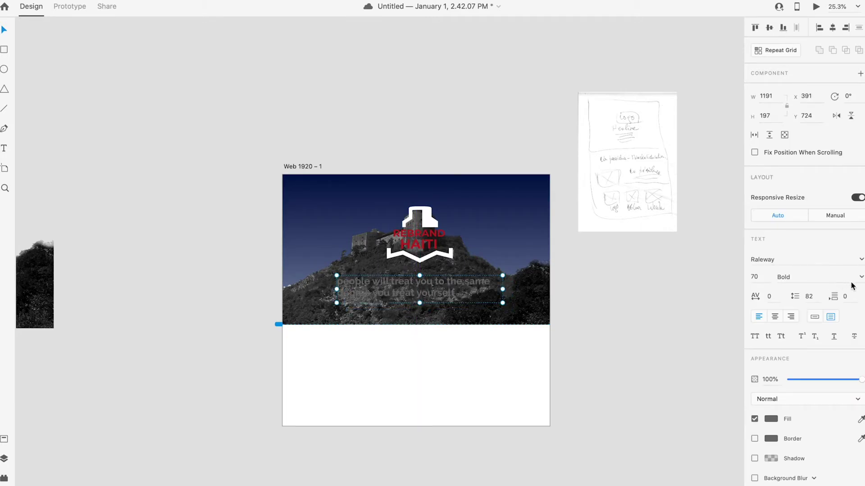
Step: Make the quote text white and ExtraBold
click(771, 419)
drag(649, 360, 631, 328)
click(730, 369)
click(443, 288)
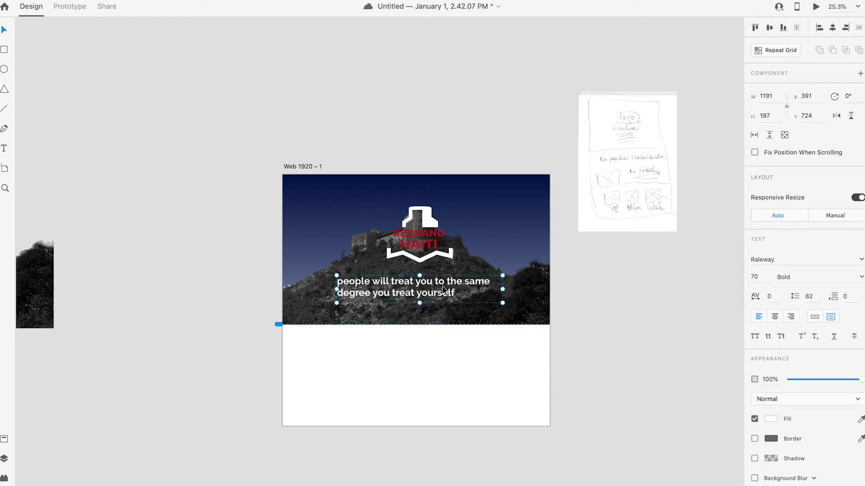
click(856, 278)
click(804, 426)
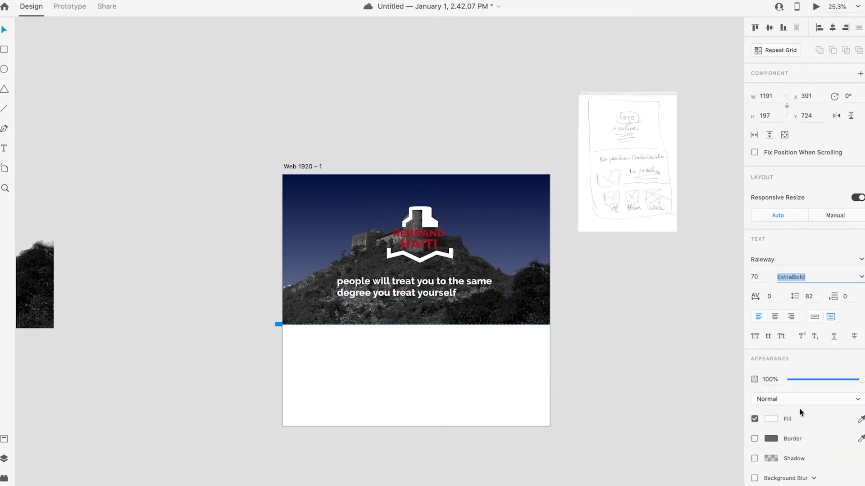
click(608, 367)
Step: Center-align the quote text and set it to all capitals
double_click(421, 282)
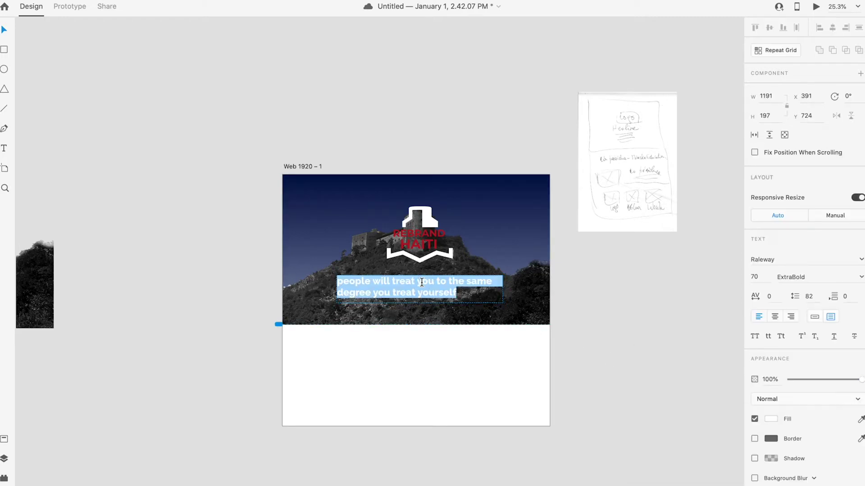
click(375, 284)
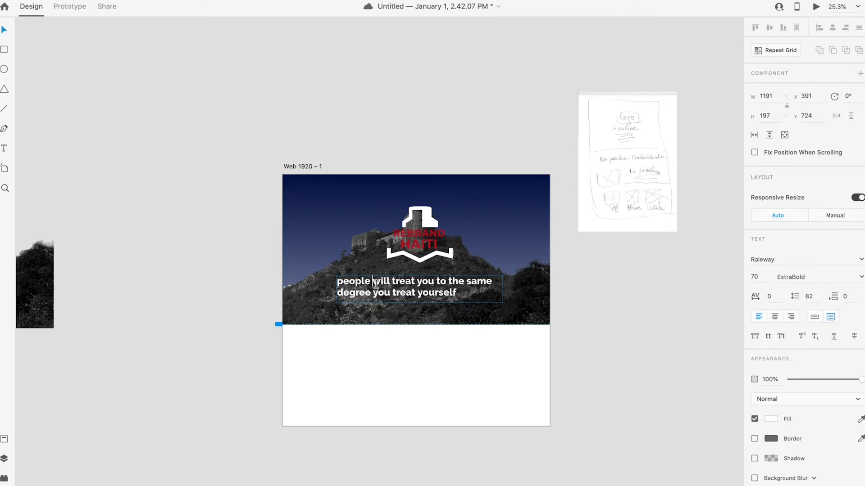
triple_click(450, 286)
click(775, 316)
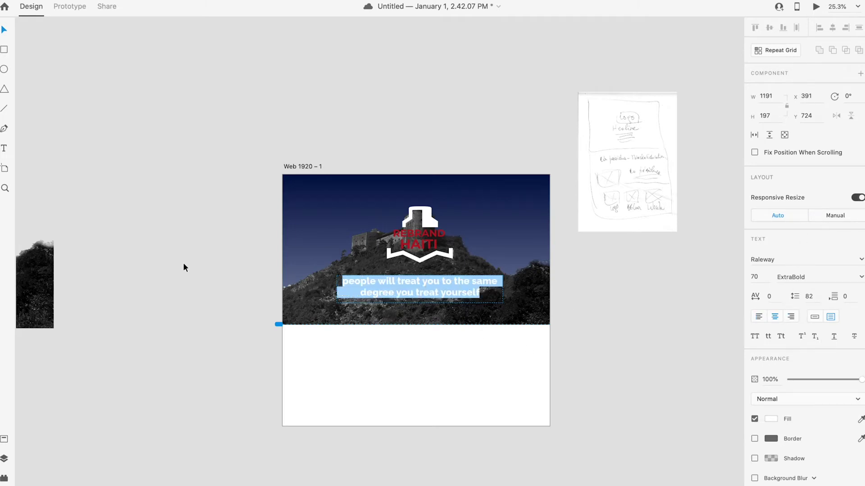
click(6, 30)
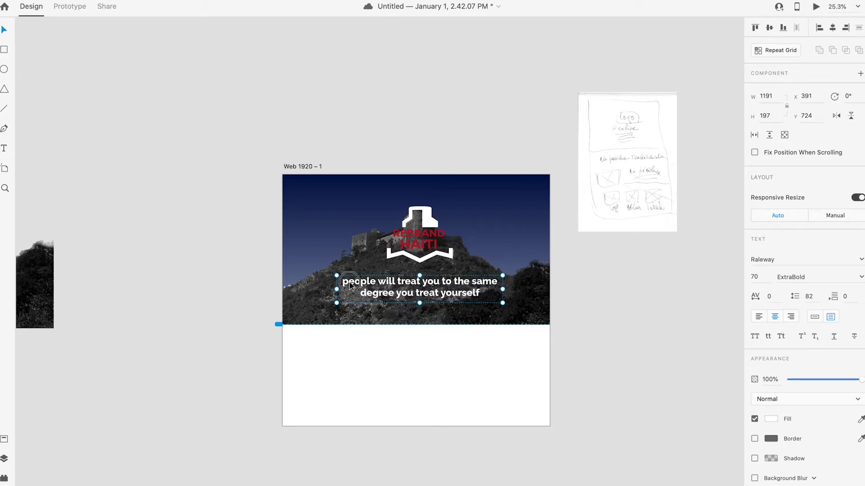
double_click(349, 283)
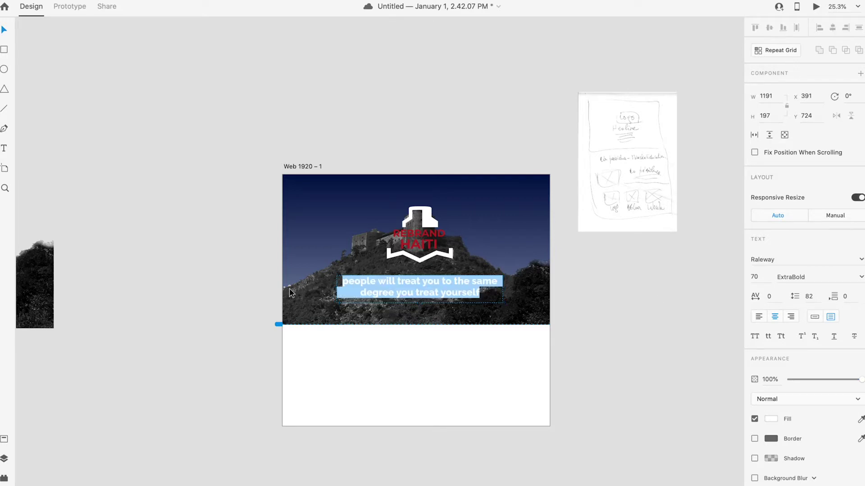
click(755, 337)
click(5, 29)
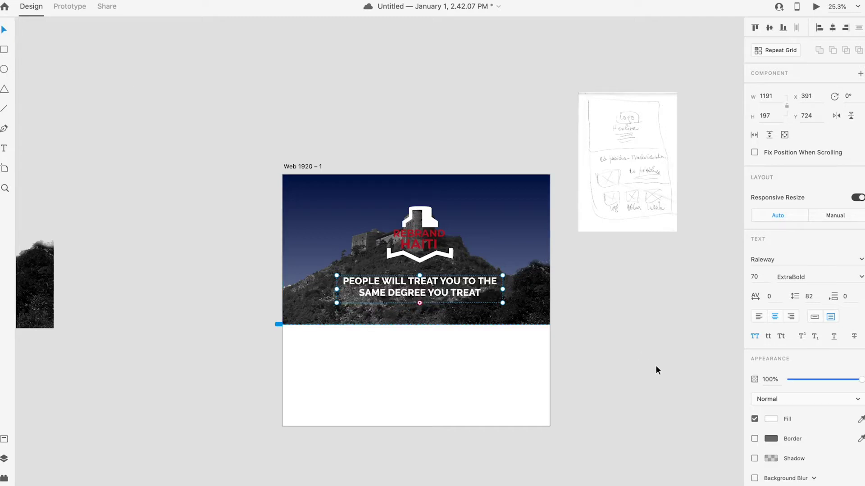
Step: Widen the quote box so YOURSELF fits on line two and raise it under the logo
click(653, 364)
drag(432, 295, 435, 293)
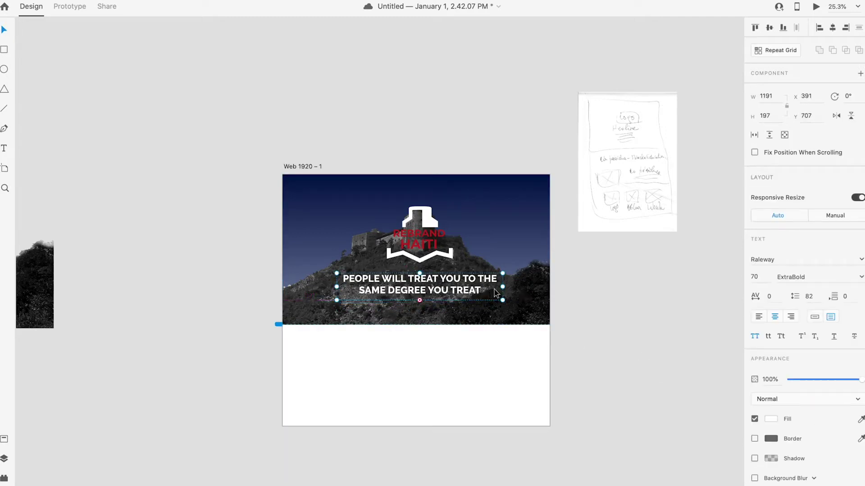
drag(502, 287, 507, 284)
click(603, 317)
scroll(447, 318, up, 5)
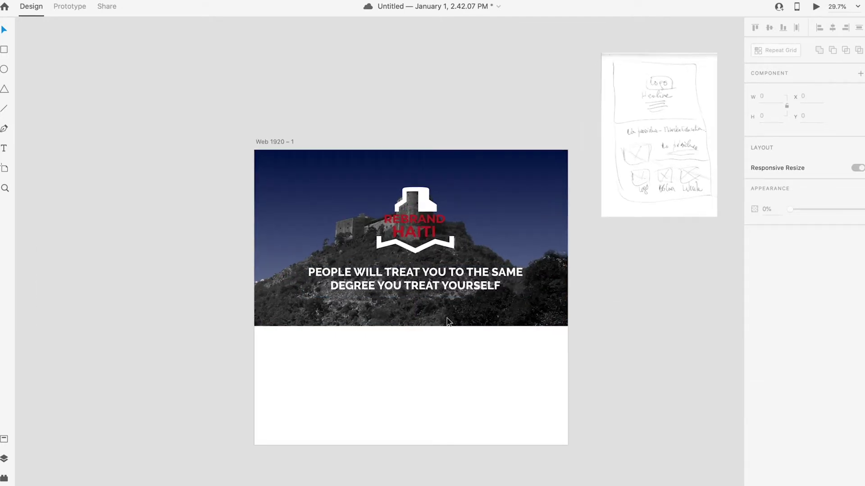
drag(446, 278, 452, 264)
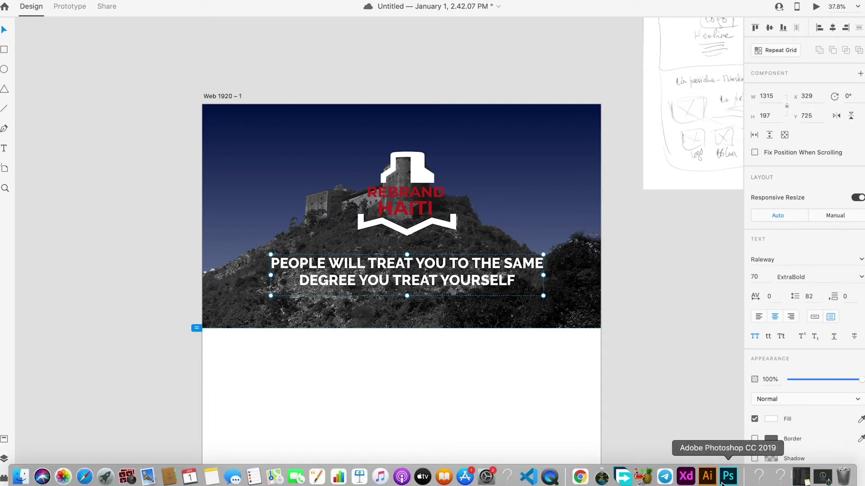
Step: In Photoshop, try a black-start gradient fade on the castle photo layer, then undo it
click(728, 476)
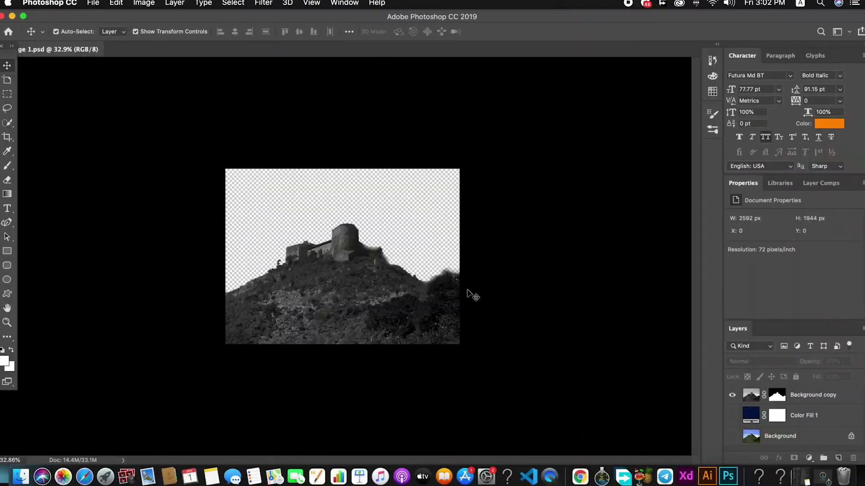
click(355, 323)
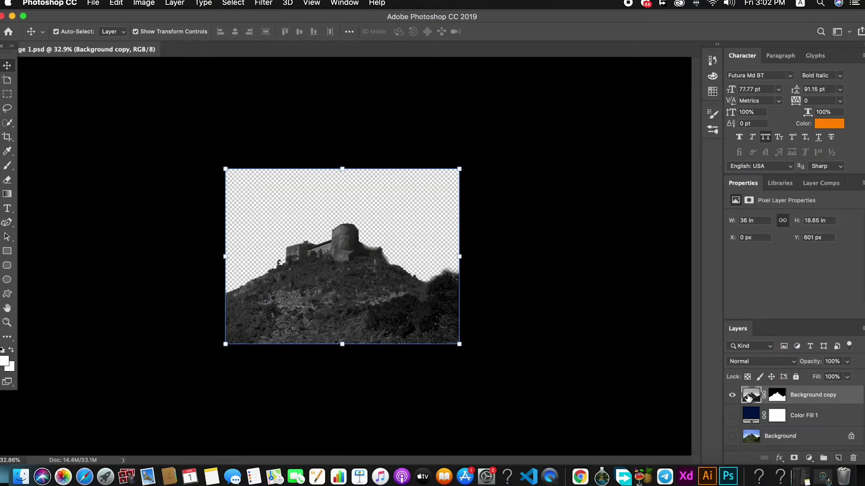
click(8, 198)
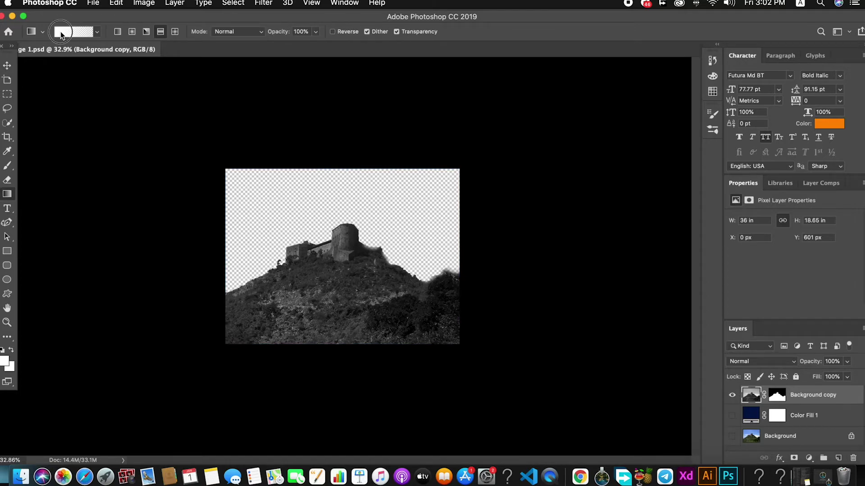
click(73, 32)
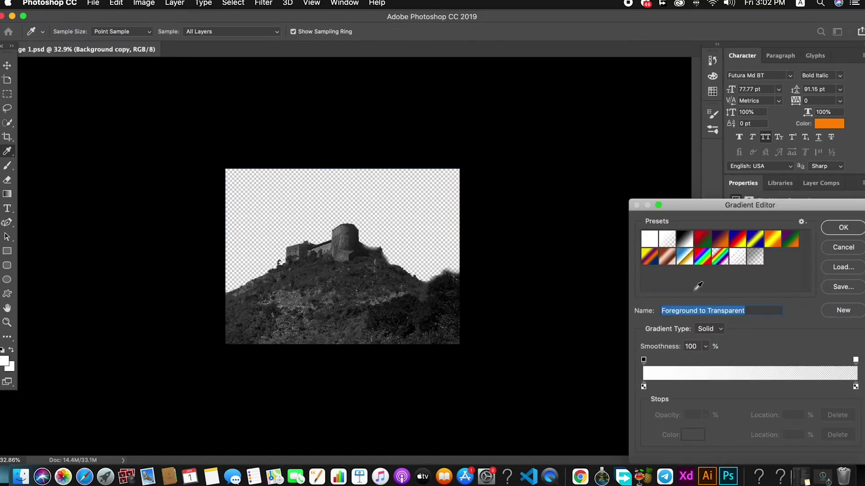
click(643, 387)
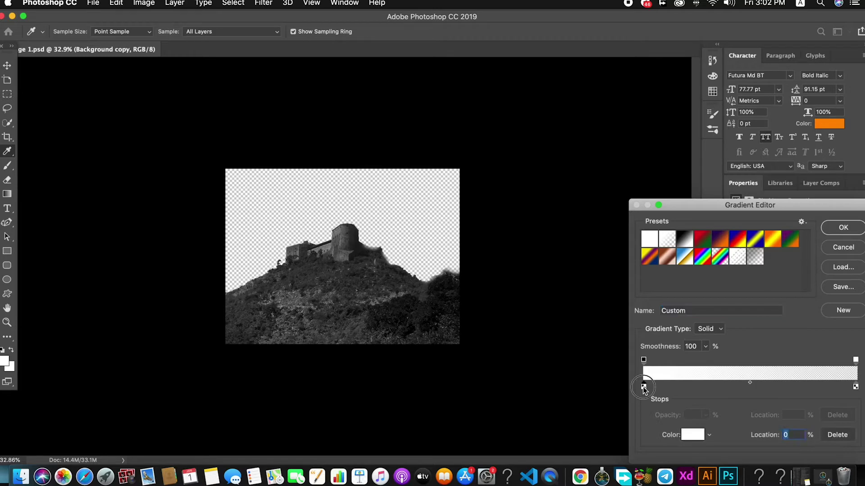
double_click(643, 387)
click(671, 423)
click(831, 282)
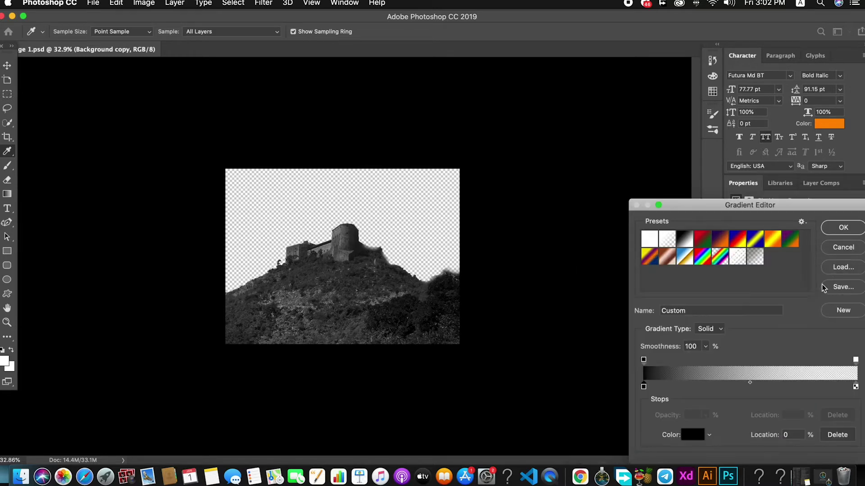
click(852, 229)
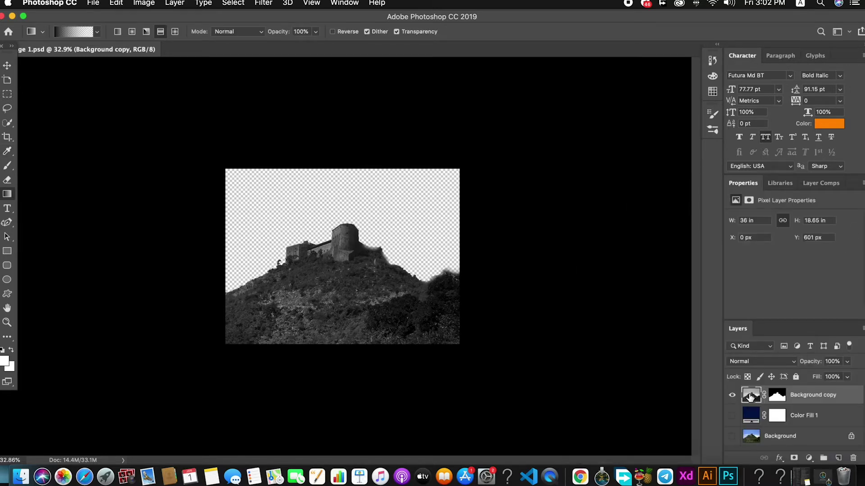
drag(343, 344, 346, 251)
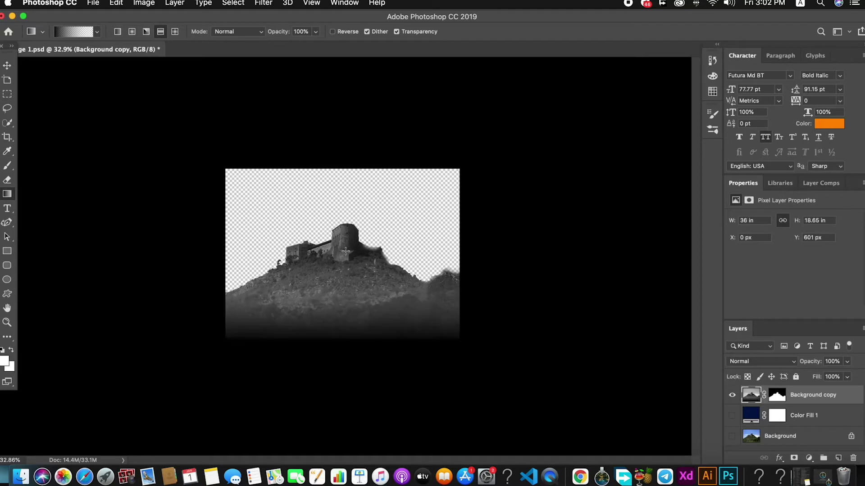
key(super+z)
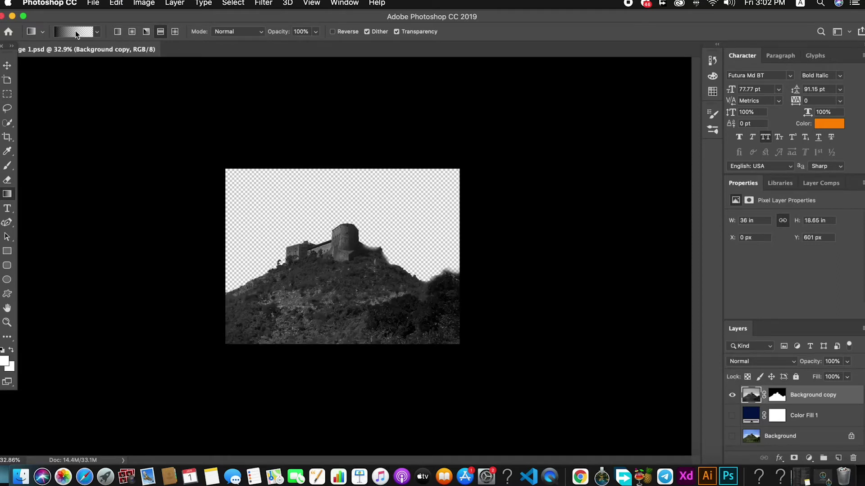
Step: Apply the Foreground to Transparent preset with a black start and adjust the opacity stop and midpoint
click(77, 34)
click(644, 388)
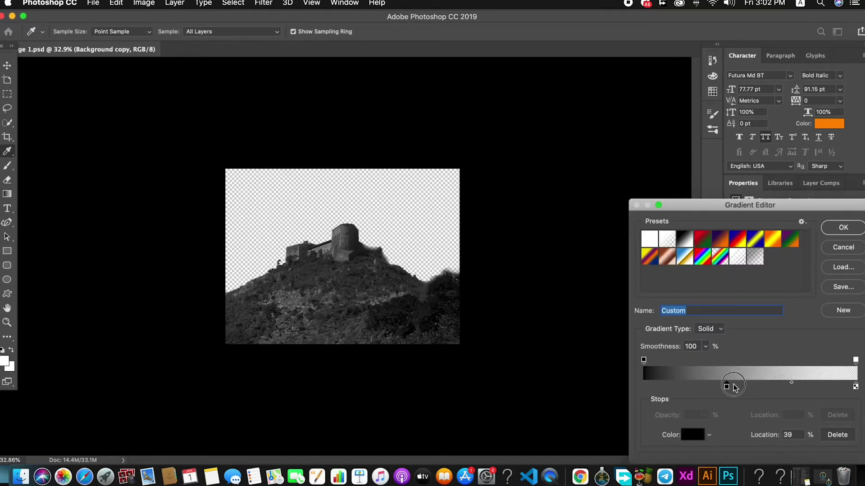
click(750, 382)
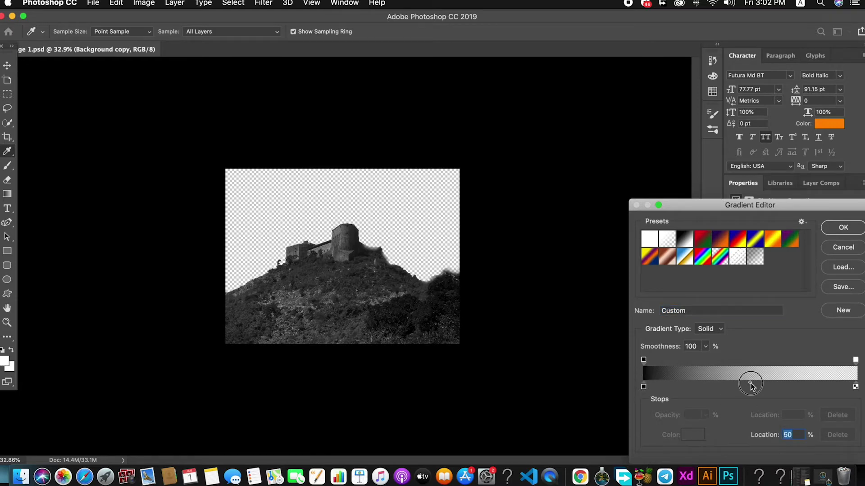
drag(644, 360, 756, 387)
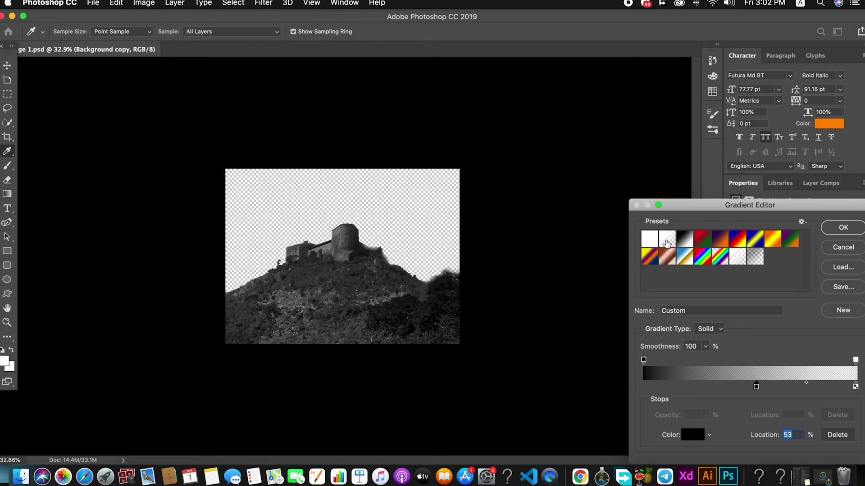
click(668, 242)
double_click(644, 386)
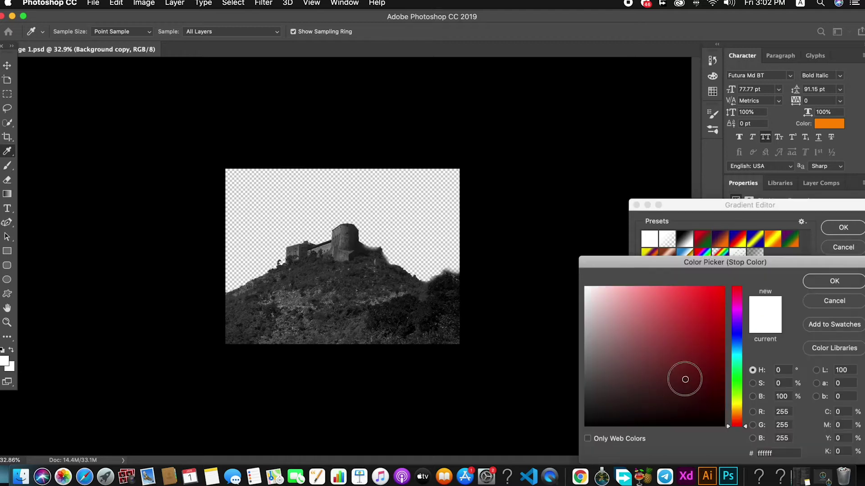
drag(684, 378, 725, 426)
click(836, 285)
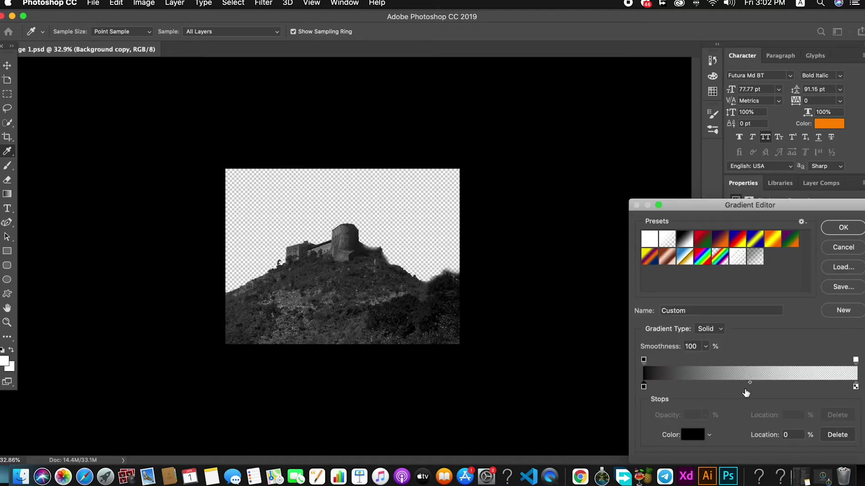
drag(750, 382, 746, 385)
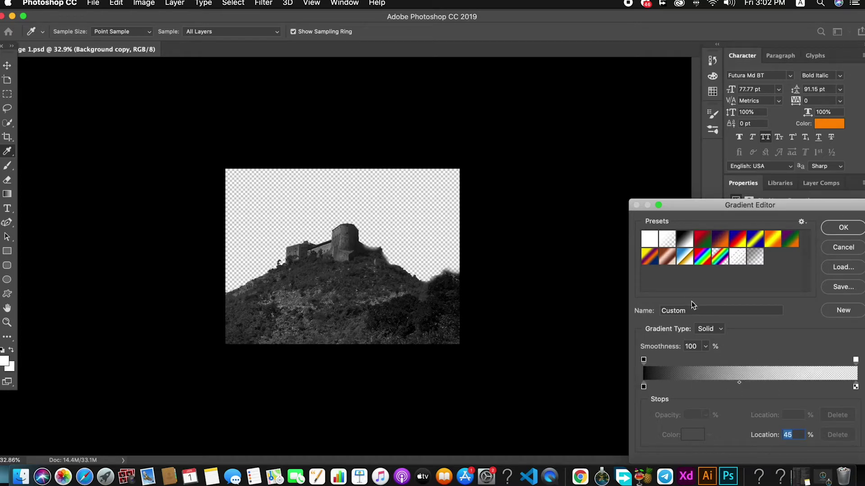
Step: Reapply Foreground to Transparent as a Solid gradient with a black start stop and accept it
click(667, 238)
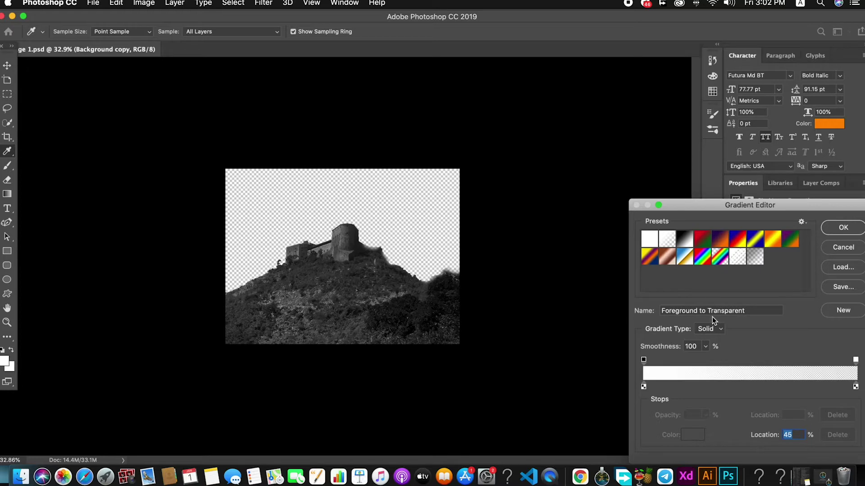
click(710, 329)
click(643, 360)
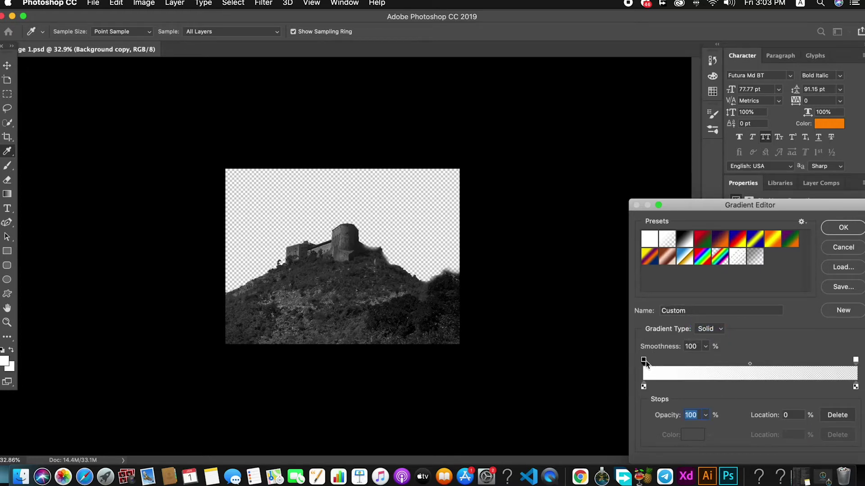
double_click(643, 386)
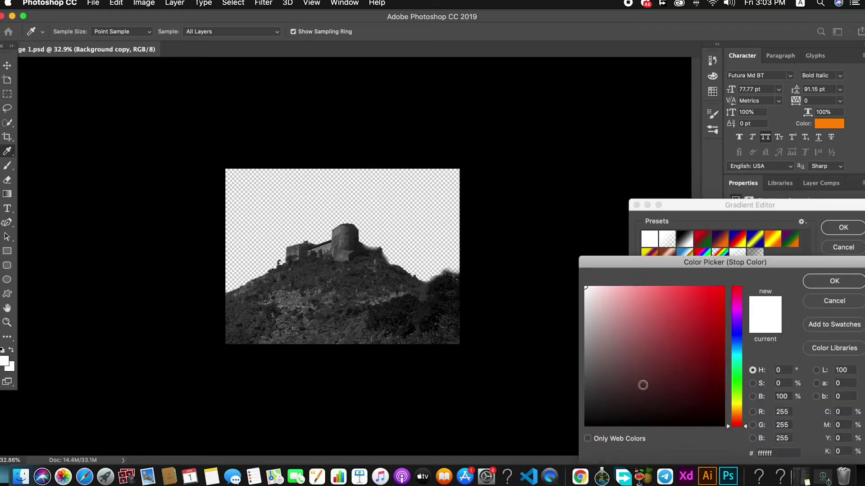
drag(639, 353, 748, 443)
click(829, 280)
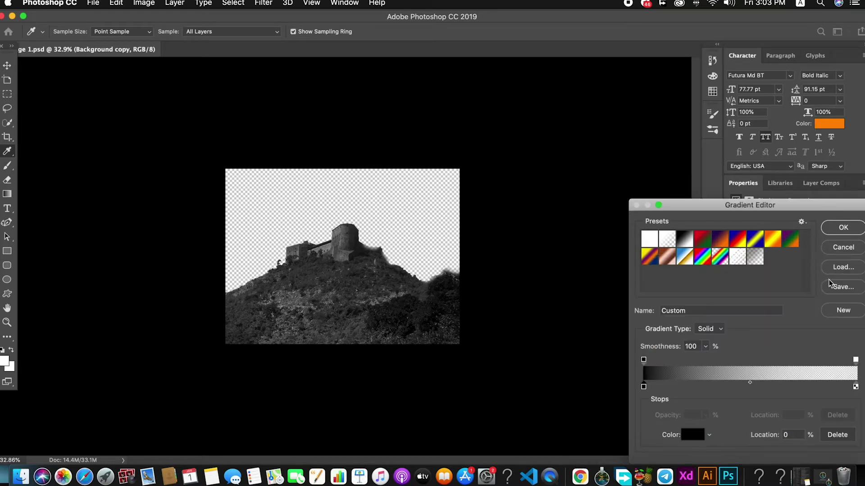
click(843, 228)
drag(343, 362, 346, 241)
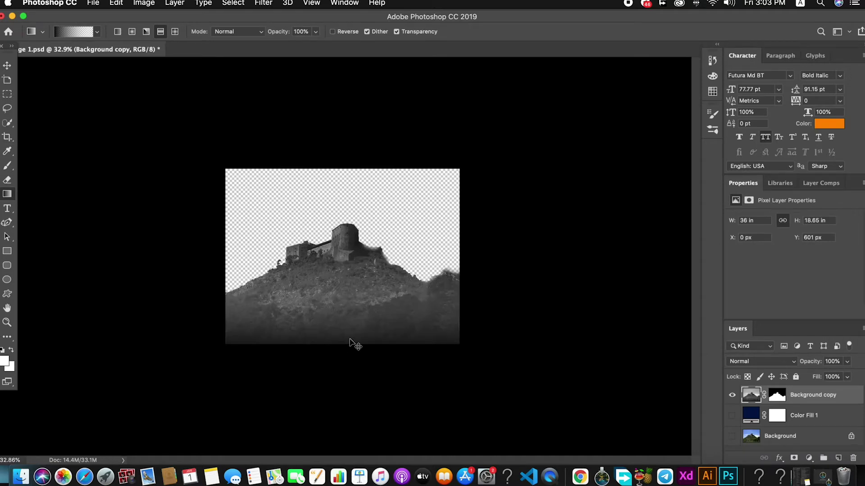
key(super+z)
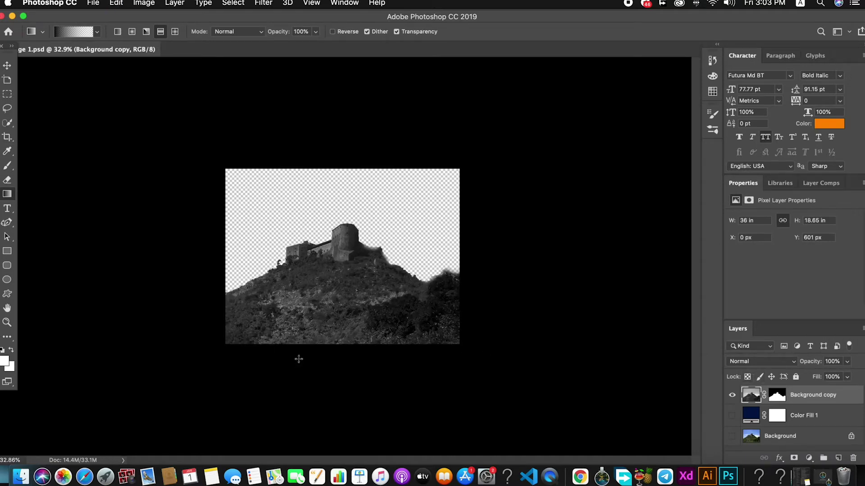
drag(334, 311, 341, 226)
key(super+z)
drag(347, 348, 347, 201)
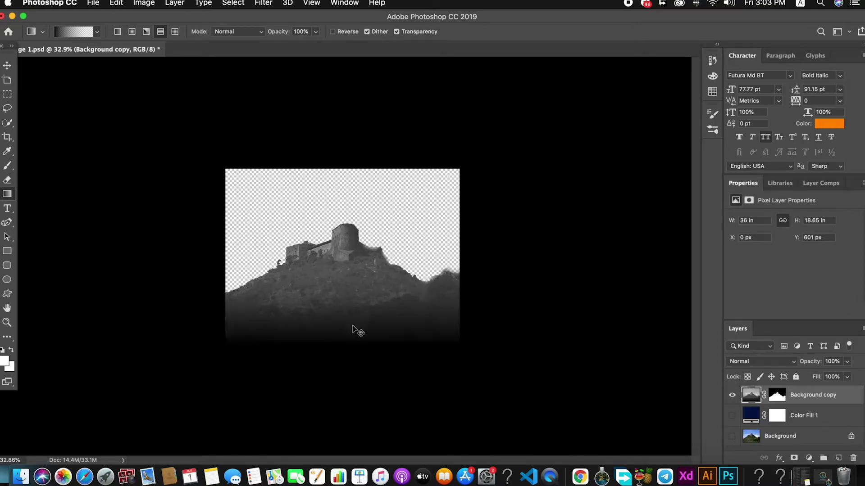
key(super+z)
drag(353, 279, 345, 390)
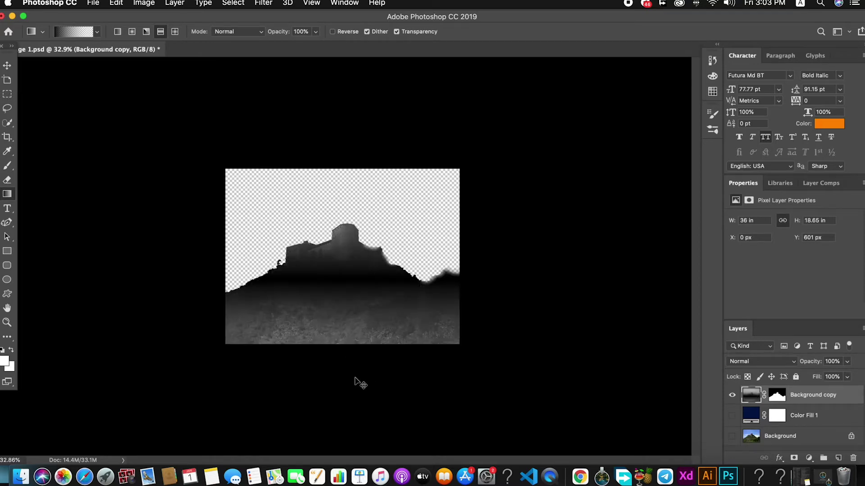
key(super+z)
drag(345, 305, 347, 409)
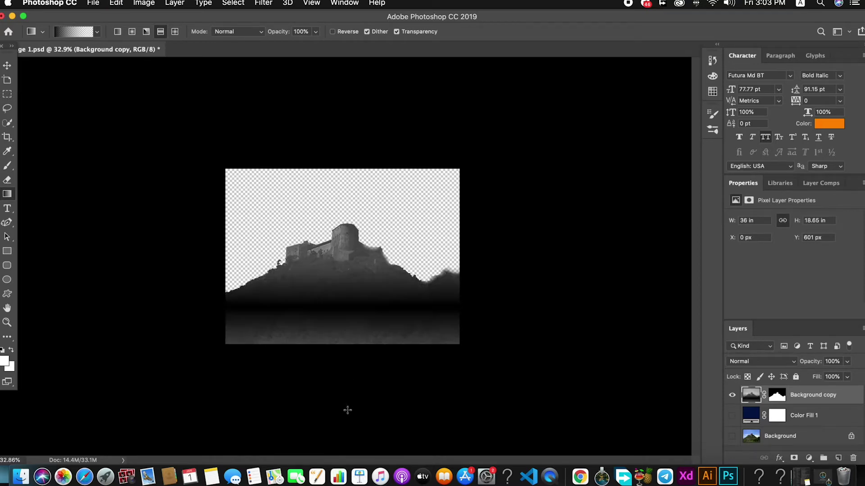
key(super+z)
Step: Try a linear black fade from the lower hill up to the castle, then undo it
click(63, 35)
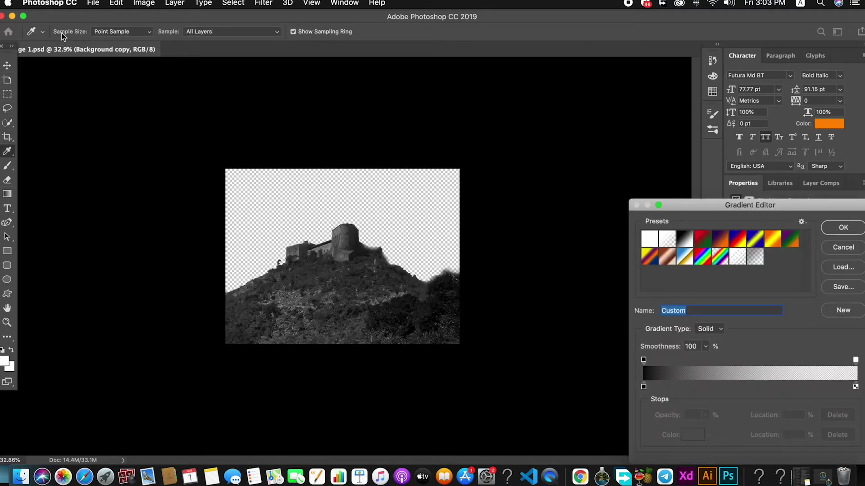
click(831, 253)
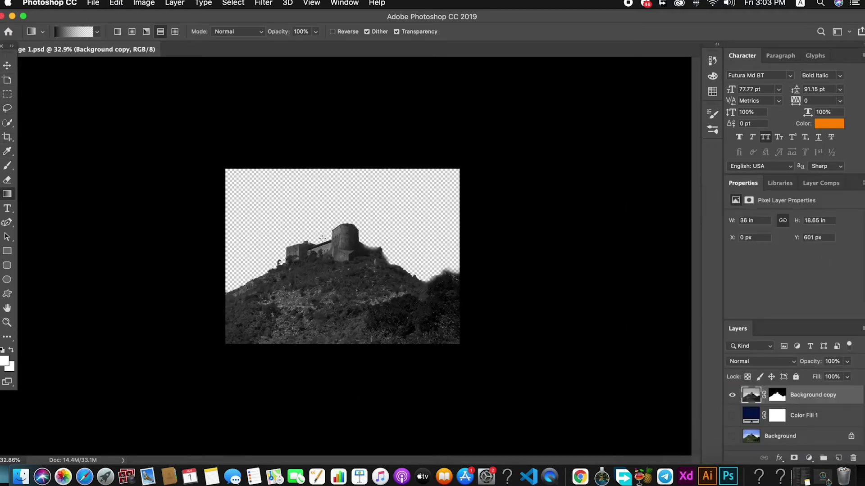
click(117, 32)
drag(340, 352, 341, 235)
drag(343, 310, 348, 224)
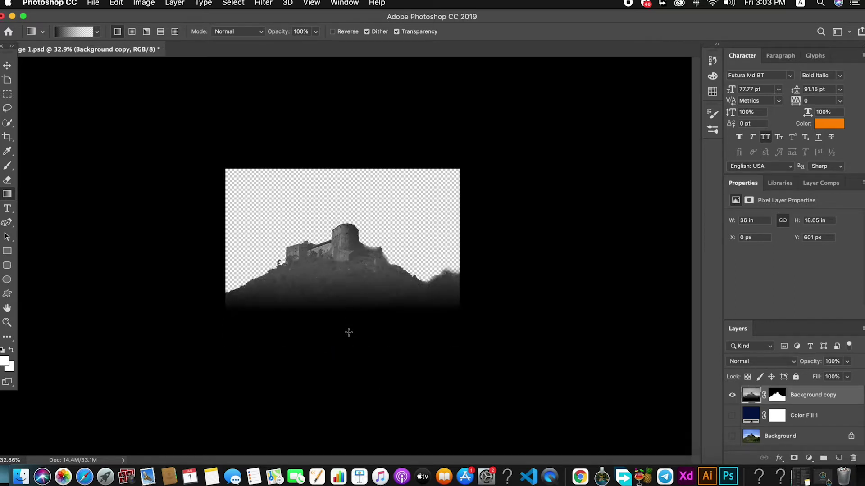
key(super+z)
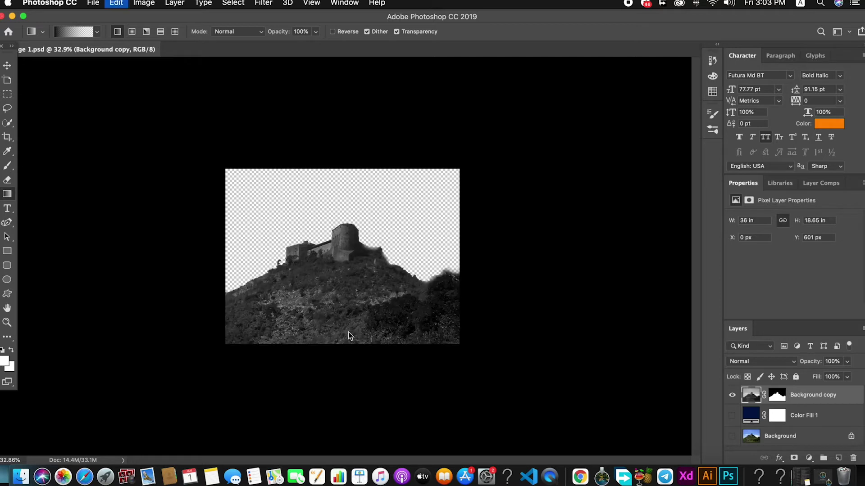
Step: Shift the gradient midpoint toward the dark end, settling it at 39%
click(79, 32)
click(644, 387)
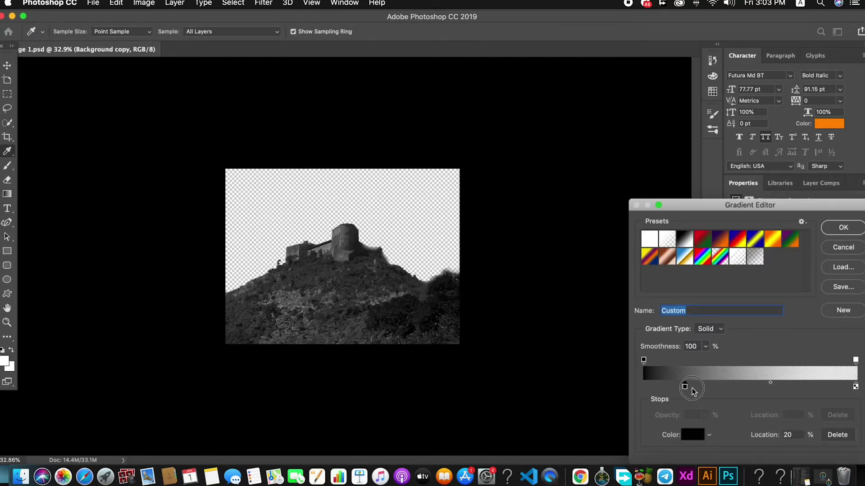
drag(750, 383, 794, 383)
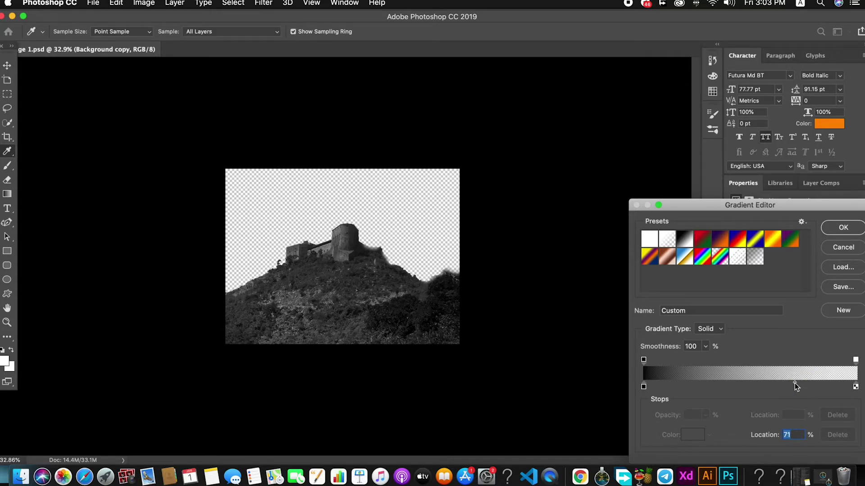
click(794, 384)
drag(794, 383, 792, 386)
key(BackSpace)
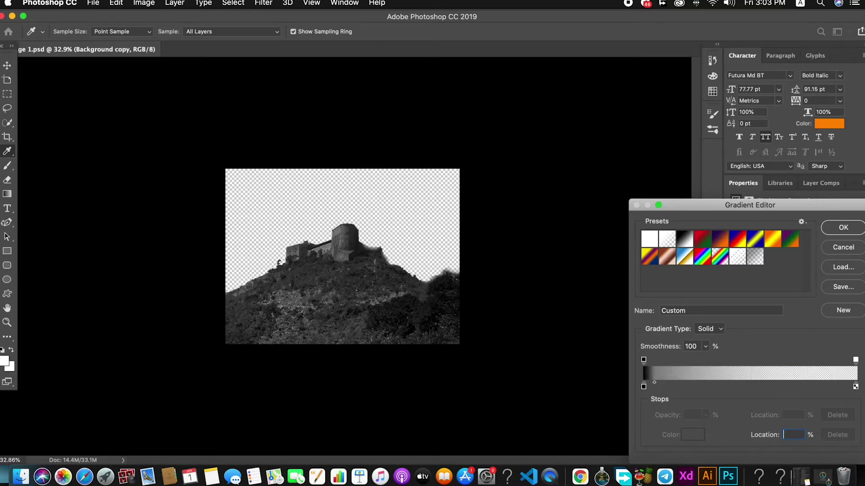
key(super+z)
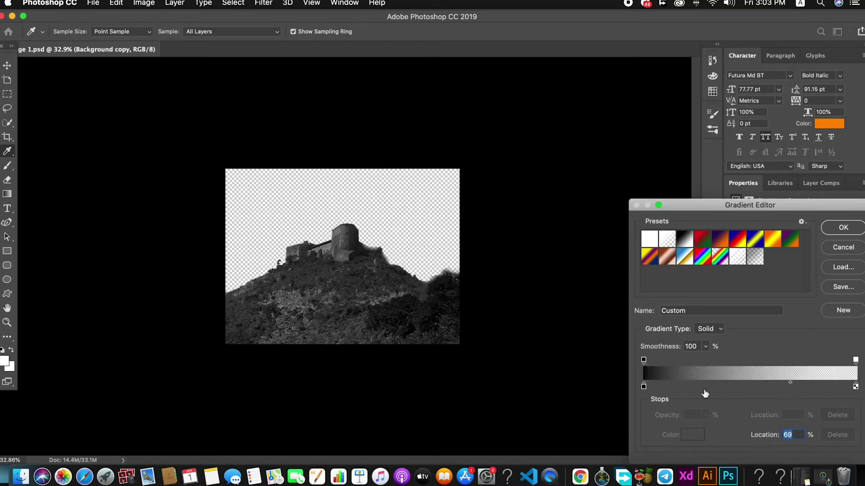
drag(791, 385, 835, 386)
Step: Make the right stop black, midpoint 87%, left stop at 37%, and add a 44% opacity stop
double_click(855, 387)
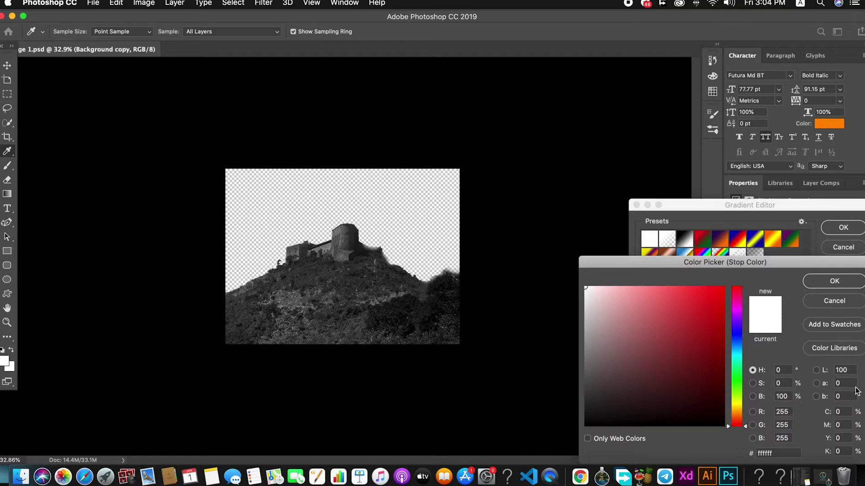
click(844, 279)
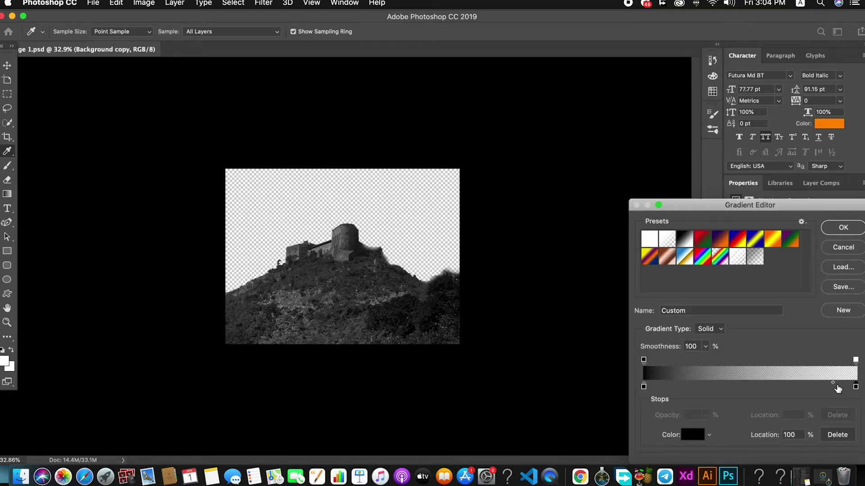
drag(832, 385, 828, 386)
drag(644, 387, 720, 388)
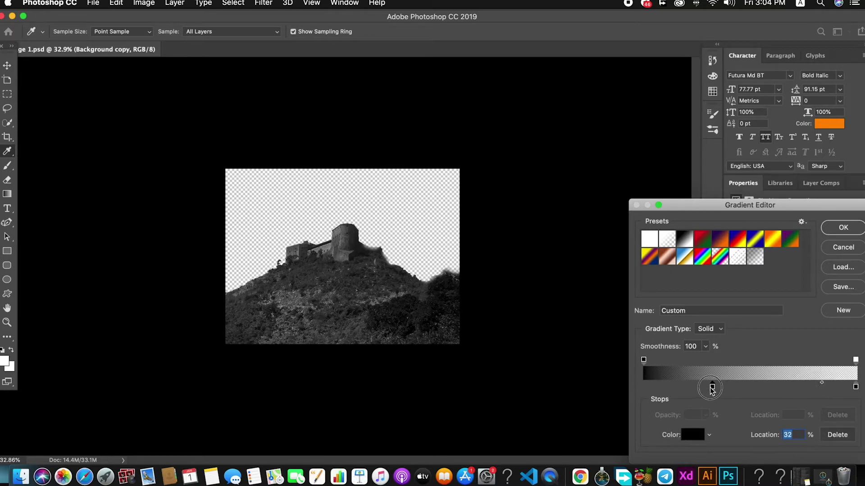
drag(697, 360, 738, 360)
click(843, 227)
Step: Try several upward black gradient fades across the castle photo, undoing each one
drag(342, 345, 338, 140)
key(super+z)
drag(344, 371, 343, 244)
key(super+z)
drag(344, 378, 344, 200)
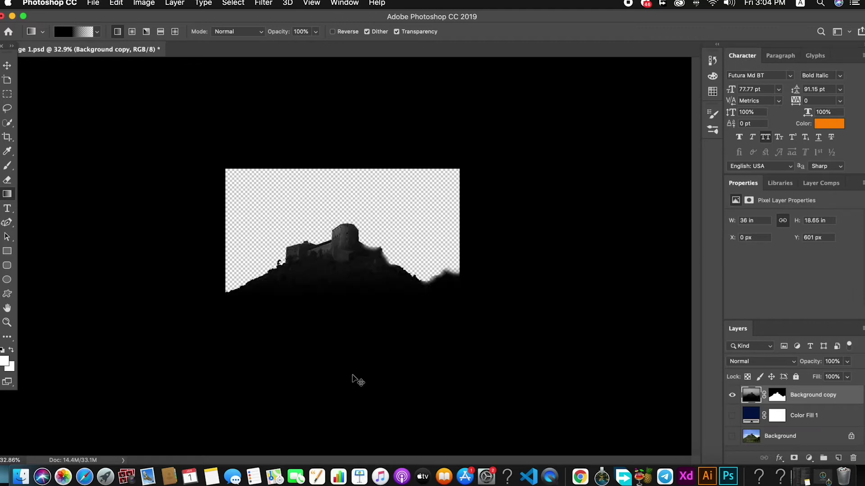
key(super+z)
drag(343, 393, 342, 211)
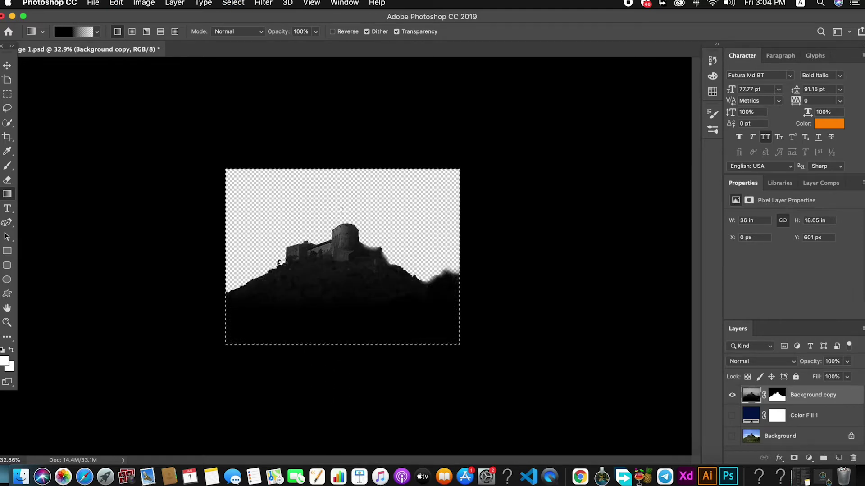
key(super+z)
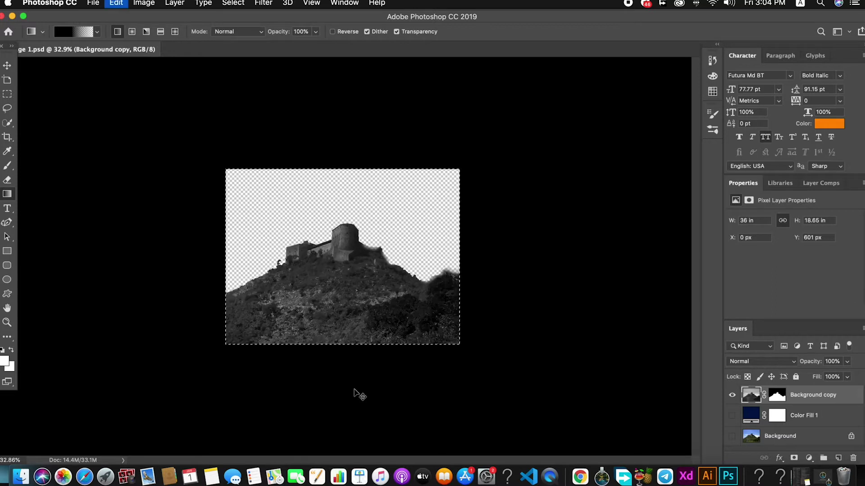
drag(342, 407, 340, 316)
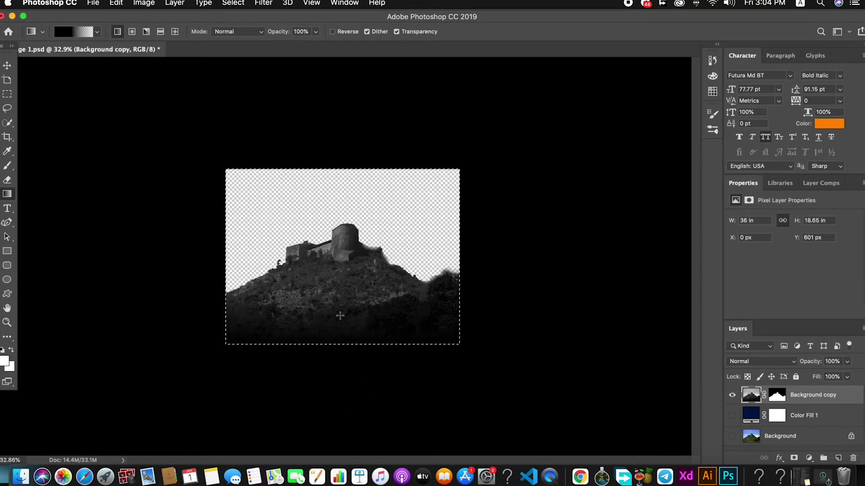
key(super+z)
drag(342, 281, 340, 249)
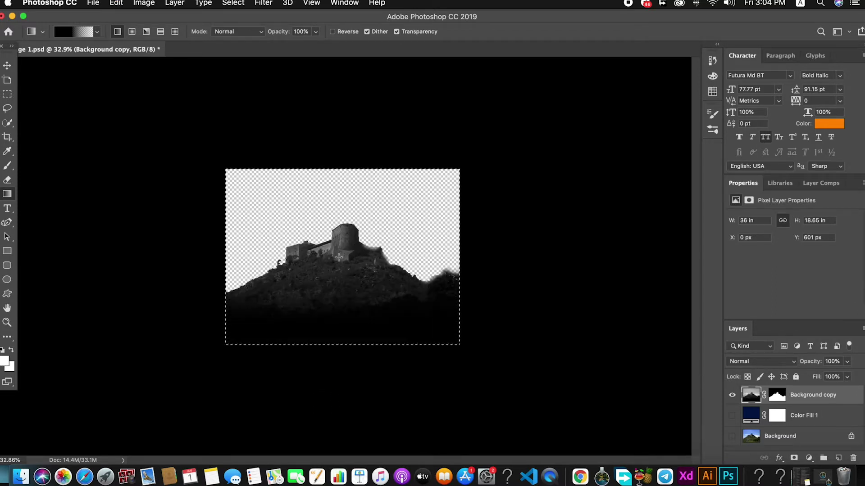
key(super+z)
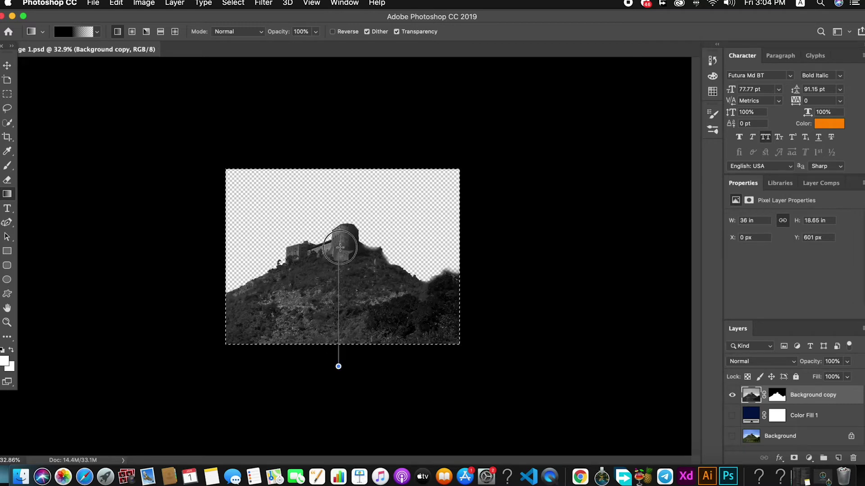
Step: Redraw the black gradient at the bottom of the hillside layer
drag(347, 221, 345, 217)
key(z)
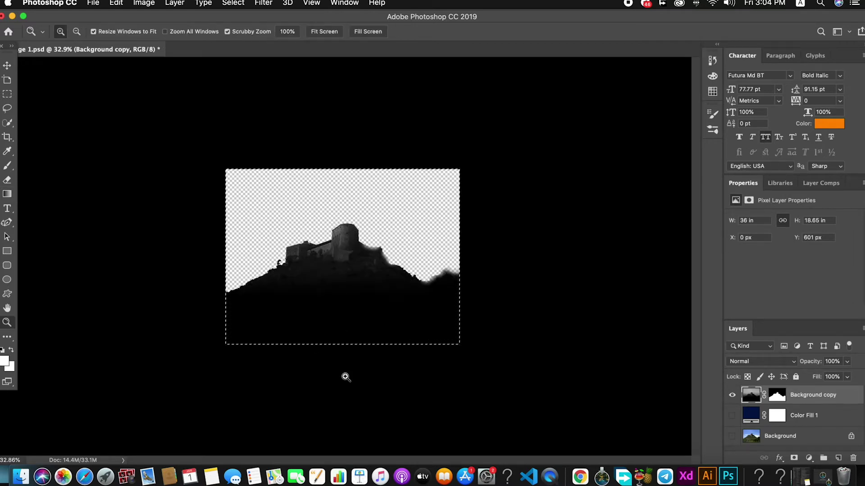
key(super+z)
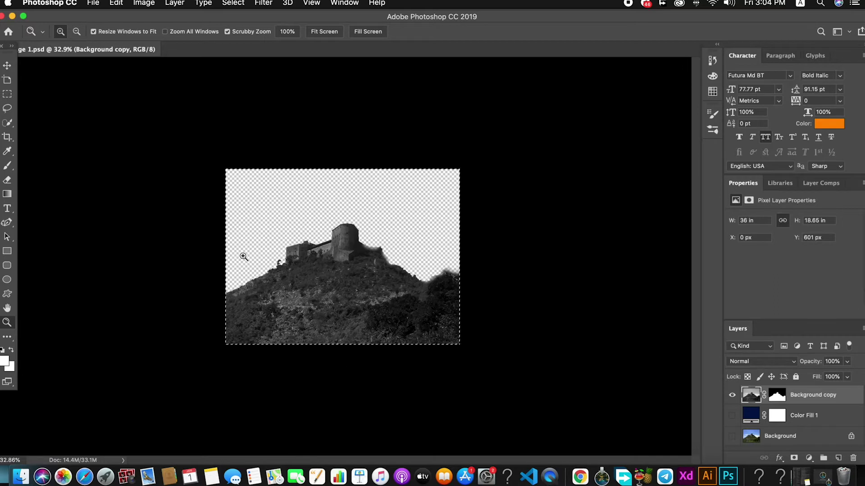
click(7, 195)
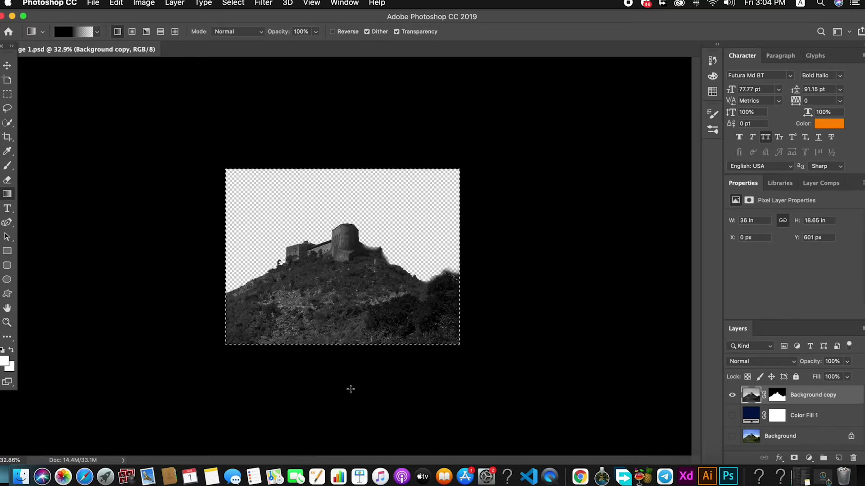
drag(349, 242, 348, 236)
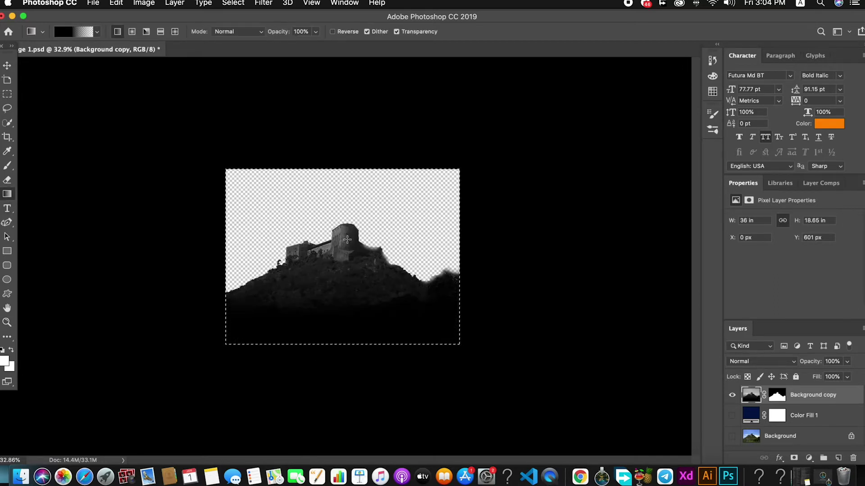
key(super+z)
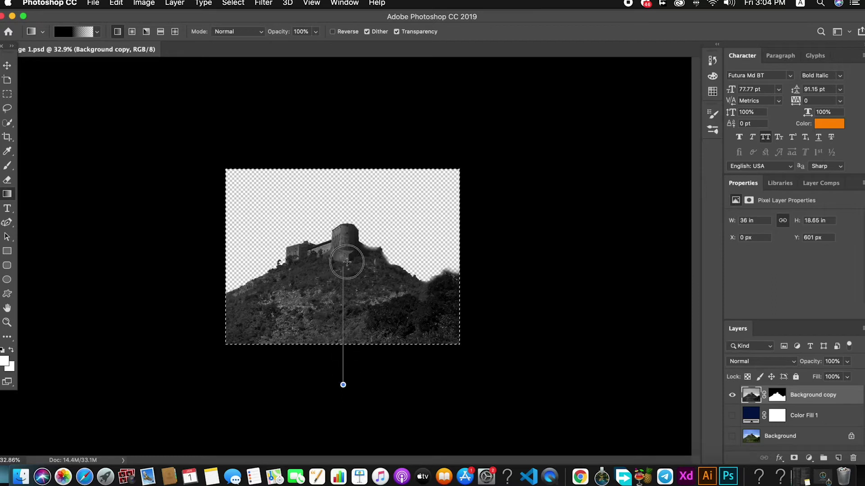
drag(343, 385, 343, 385)
Step: Deselect the Background copy layer and save the document
key(v)
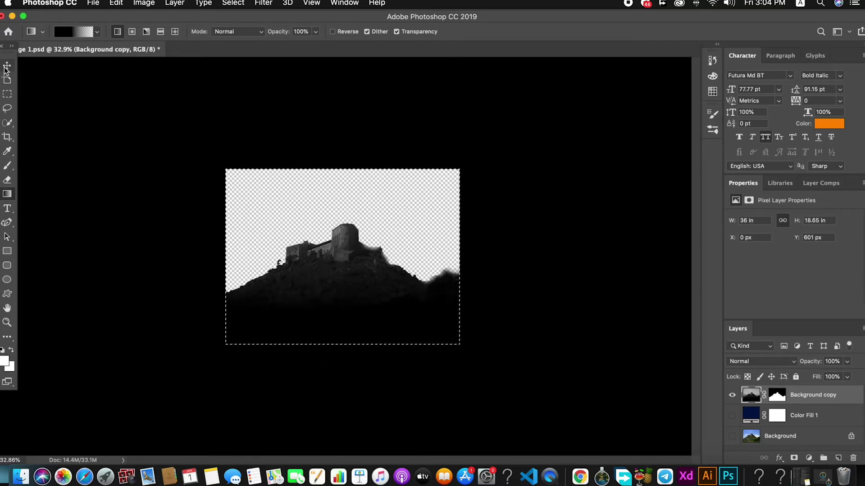
click(195, 116)
key(super+s)
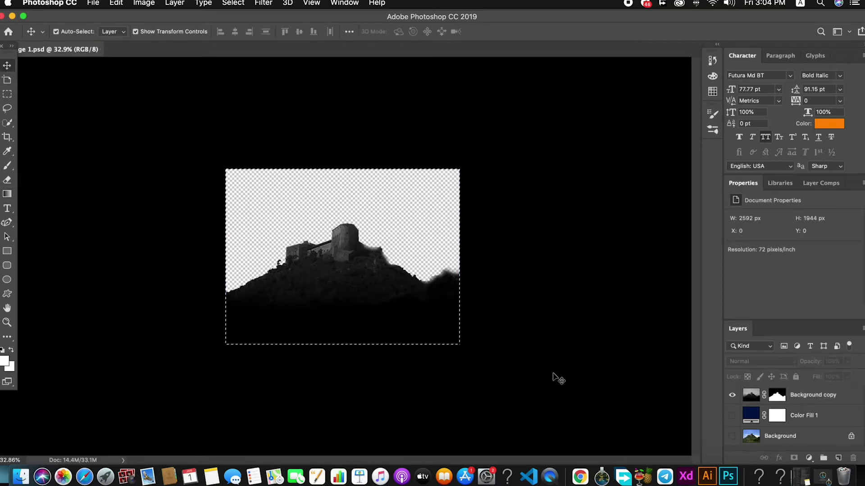
super+click(549, 362)
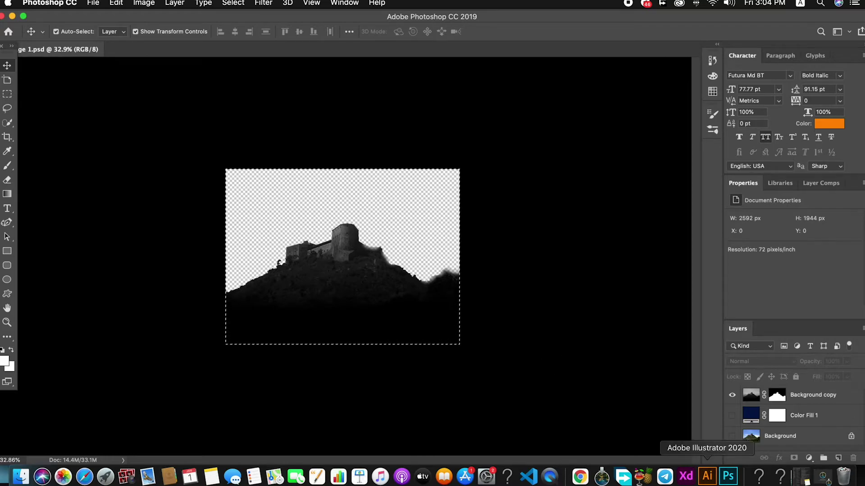
Step: Give the hero banner image the look of the darkened castle photo
click(690, 480)
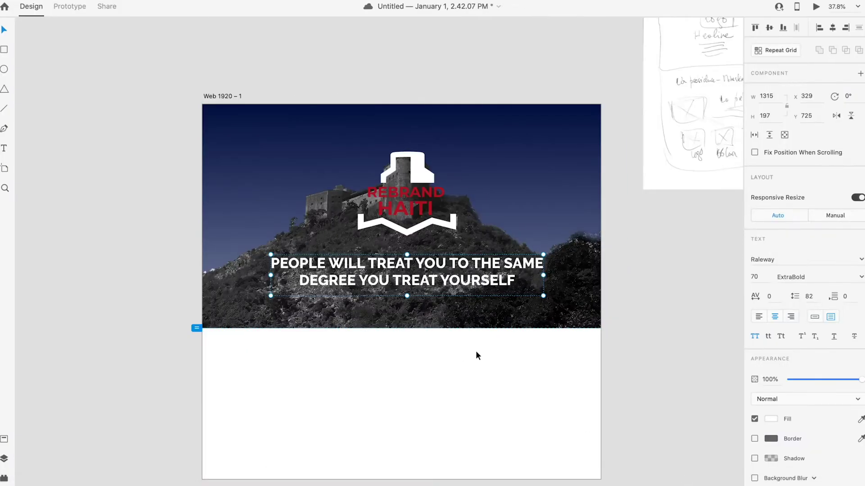
click(536, 356)
scroll(600, 347, down, 5)
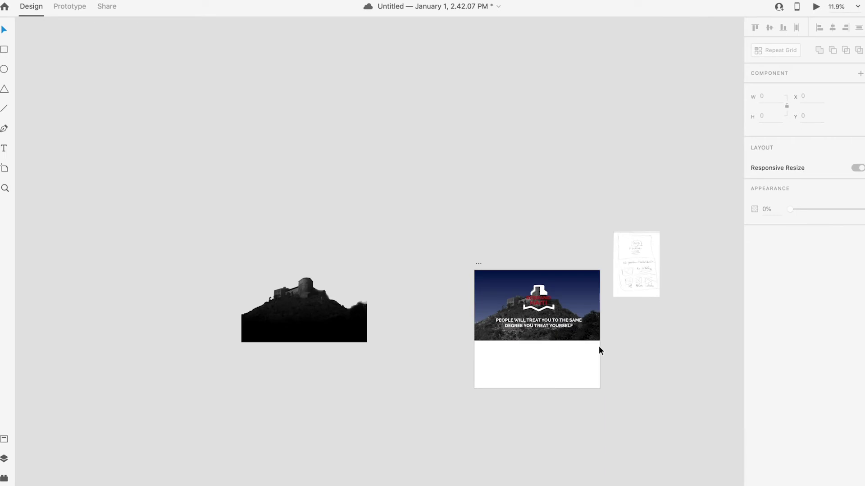
click(366, 338)
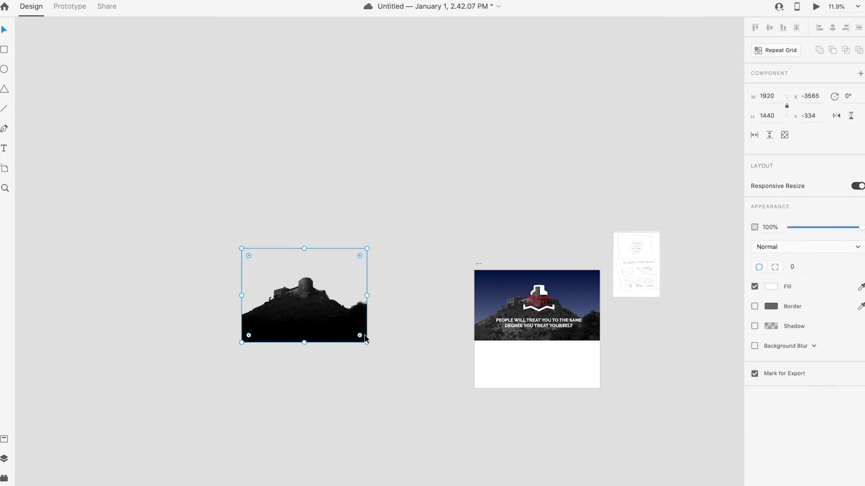
click(538, 319)
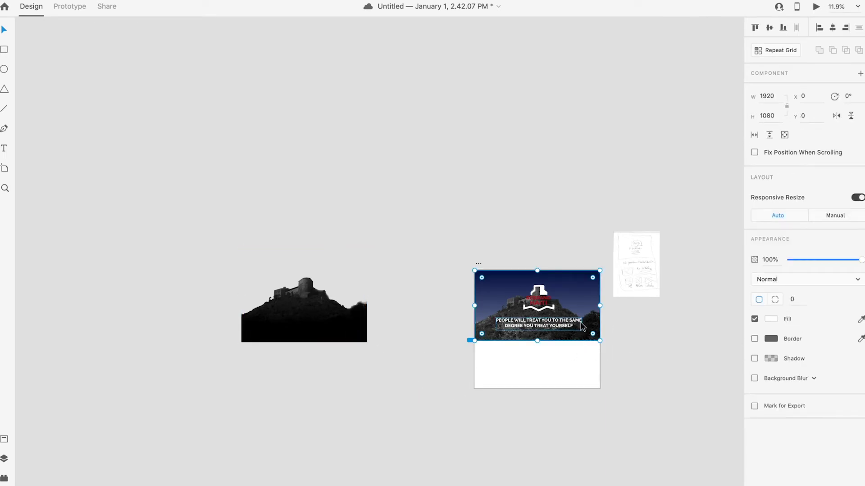
right_click(597, 320)
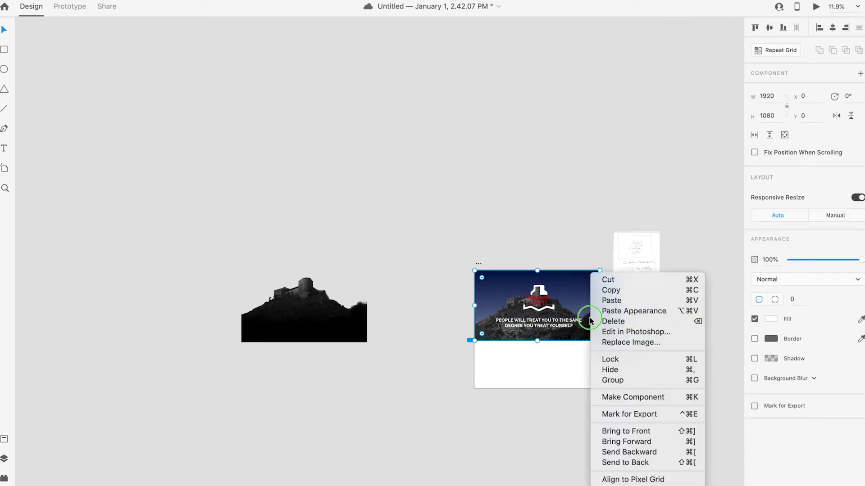
click(637, 309)
click(636, 359)
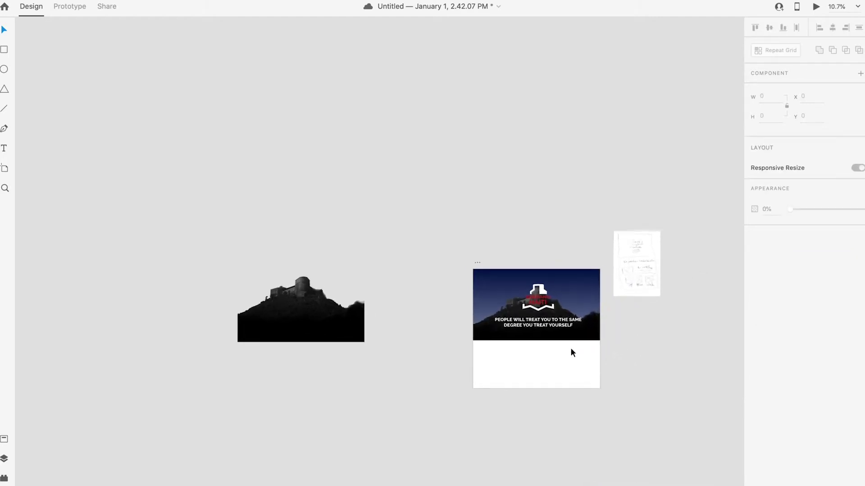
Step: Set the headline to size 60, narrow its box to rewrap, and move it lower
scroll(571, 347, up, 5)
scroll(575, 364, up, 1)
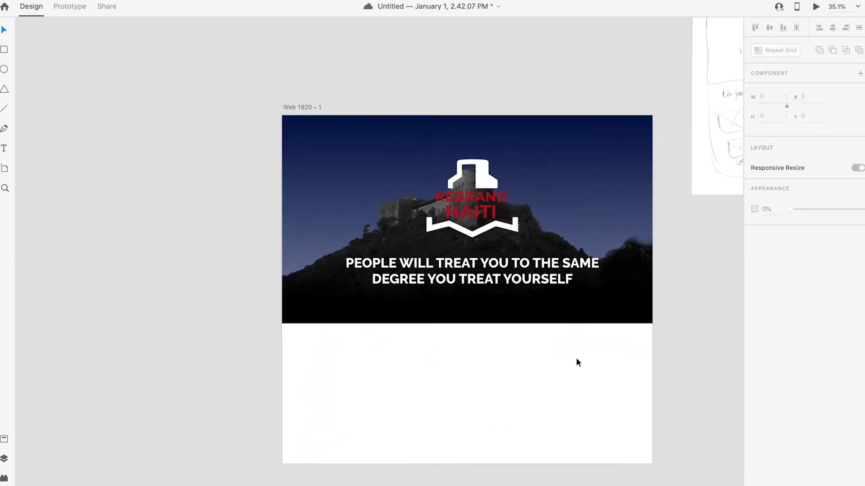
drag(491, 263, 497, 272)
click(538, 373)
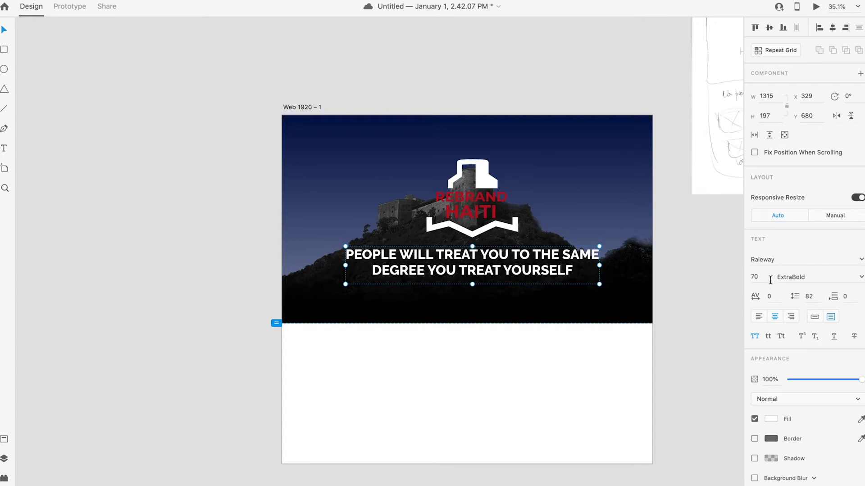
text(60)
key(Return)
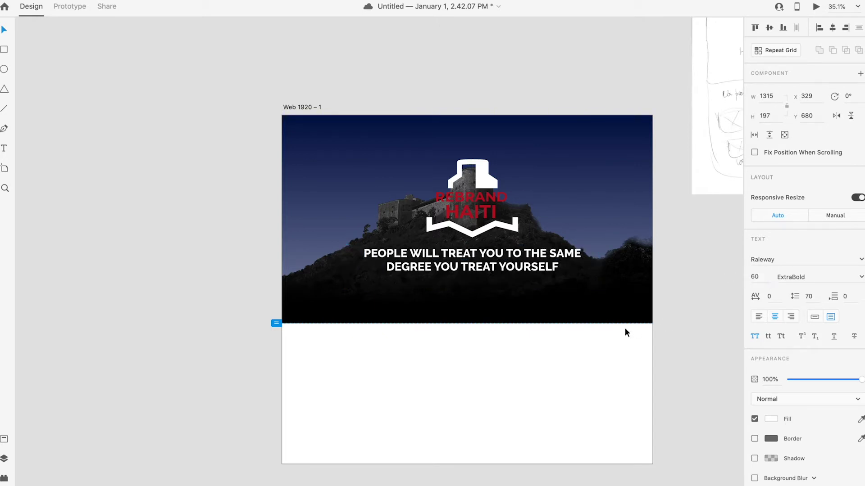
drag(599, 265, 576, 267)
drag(502, 255, 502, 261)
Step: Fine-tune the headline's vertical position, nudging it down to y 724
click(524, 359)
click(480, 273)
click(529, 338)
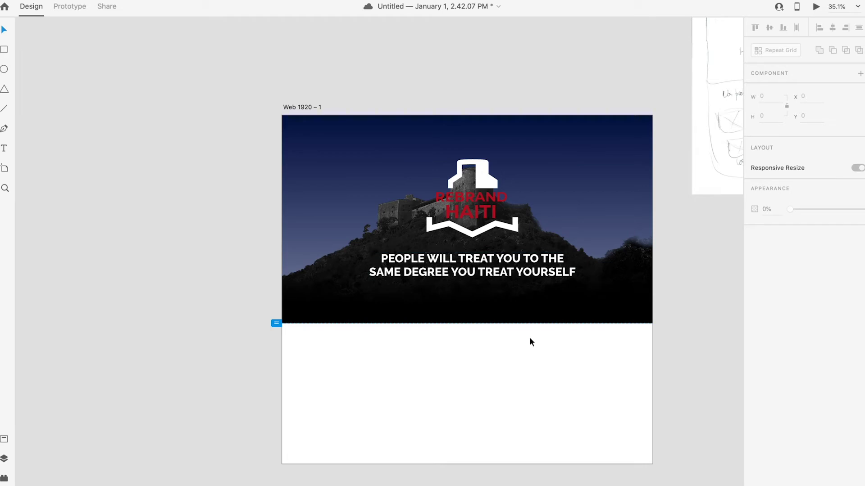
click(514, 274)
drag(504, 279, 500, 279)
click(548, 351)
click(515, 270)
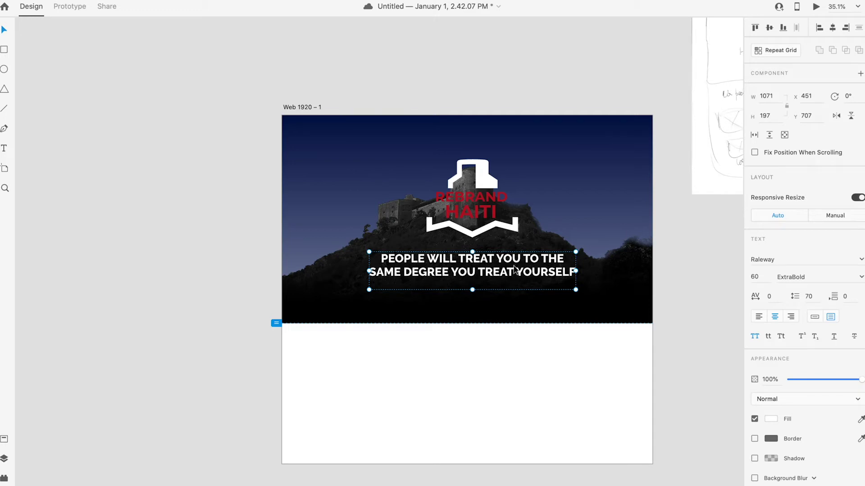
drag(514, 270, 514, 272)
click(520, 307)
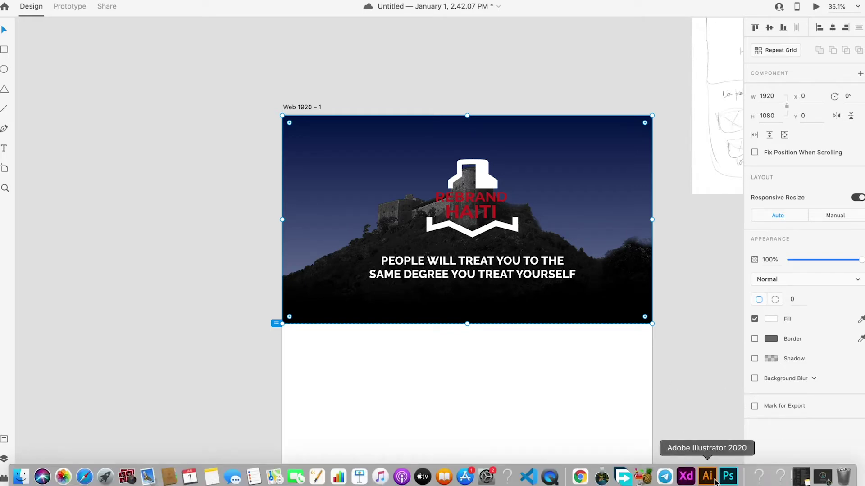
click(706, 474)
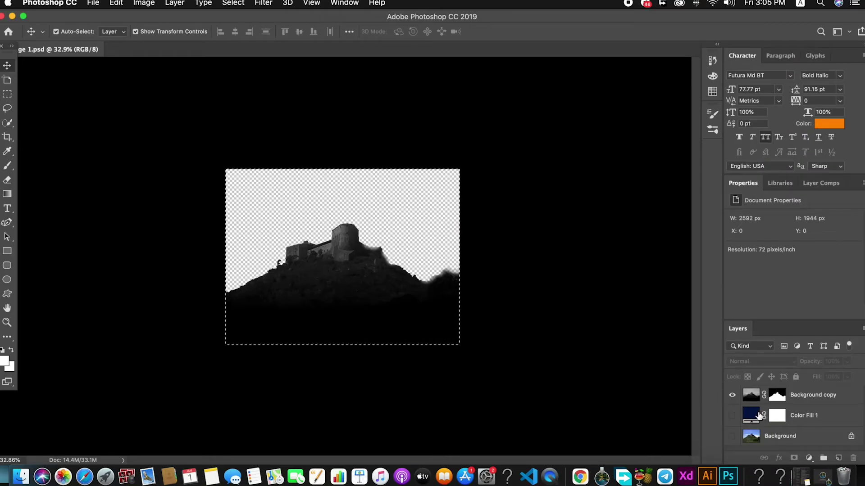
Step: In Photoshop, restore the hill's dark-area detail and open the Gradient Editor
key(super+shift+l)
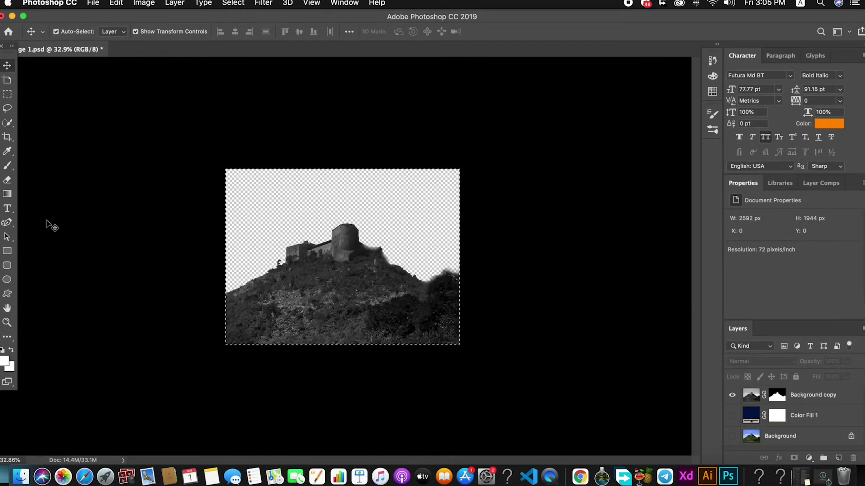
key(g)
click(55, 32)
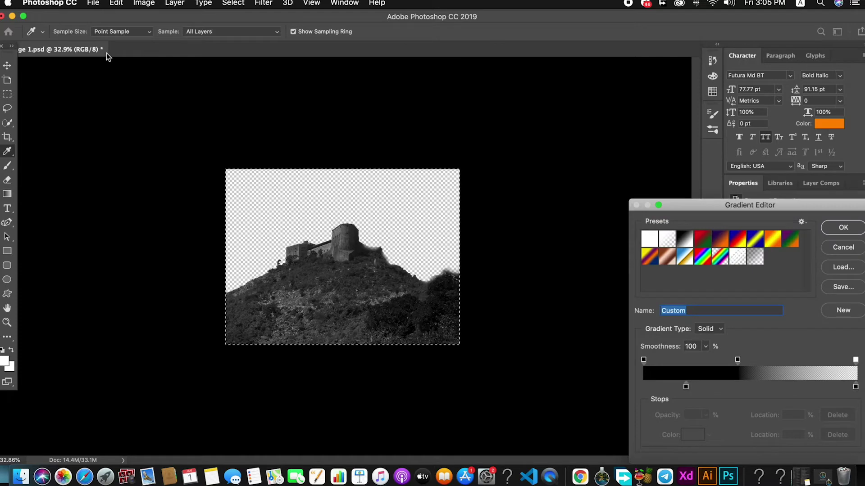
Step: Check the hero image layout in Adobe XD
click(686, 476)
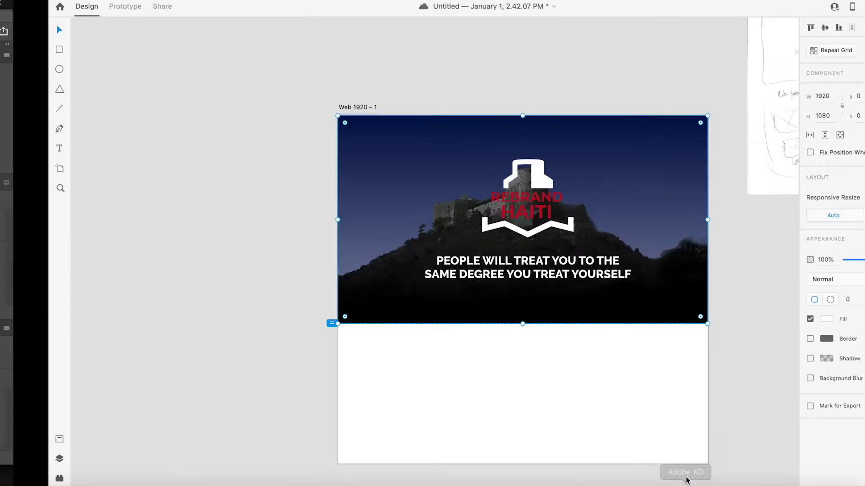
click(674, 316)
click(563, 121)
click(690, 291)
scroll(648, 328, down, 5)
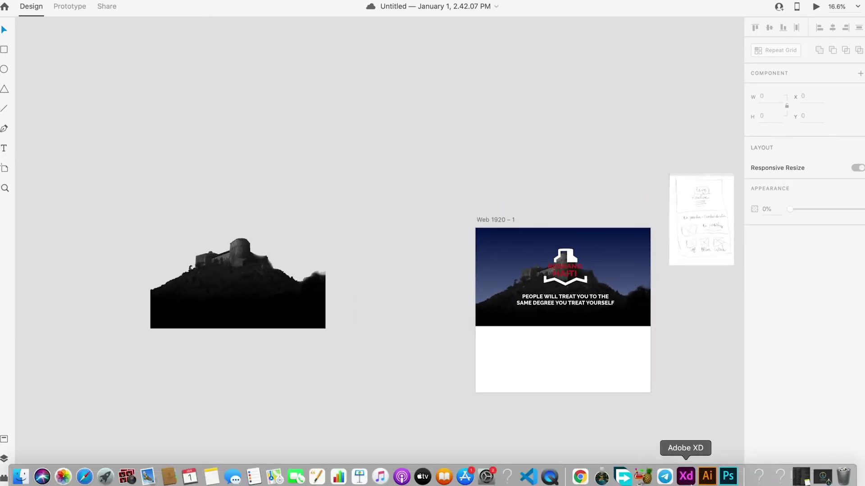
Step: In the Illustrator brand guideline, isolate the colour swatch group
click(707, 477)
click(462, 214)
double_click(462, 214)
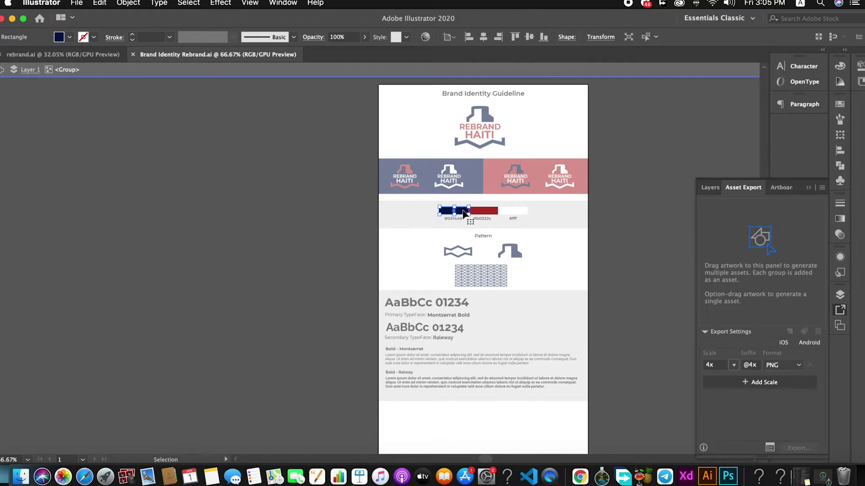
Step: Inspect the navy swatch's fill colour, then exit isolation mode
alt+scroll(462, 214, up, 1)
double_click(464, 209)
click(59, 37)
click(59, 37)
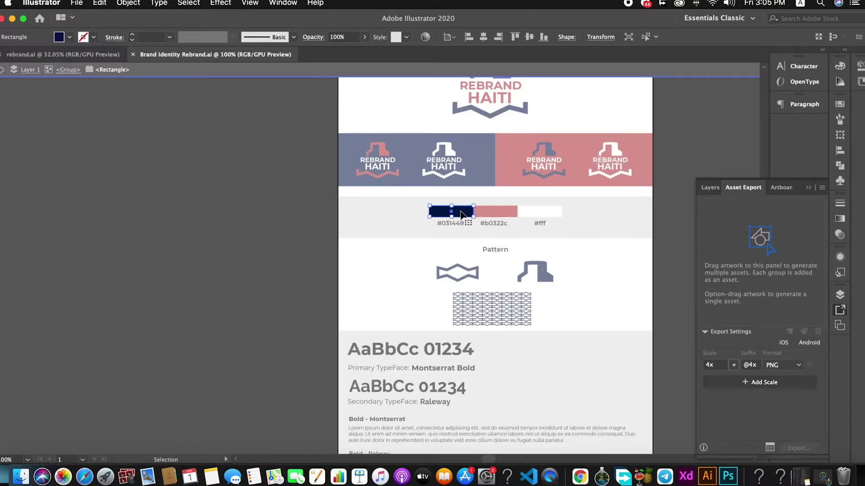
click(813, 188)
scroll(571, 224, down, 3)
double_click(2, 198)
Step: Select and copy the 031449 digits from the colour label, then return to Photoshop
alt+scroll(226, 192, down, 5)
alt+scroll(455, 215, down, 3)
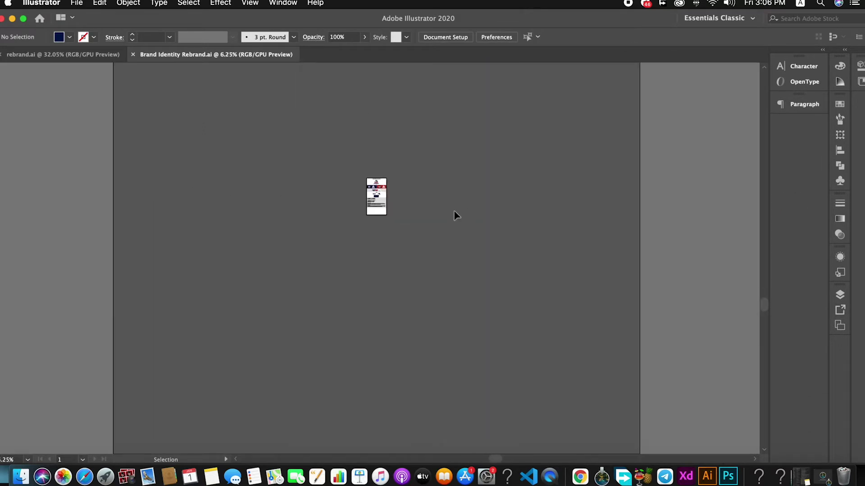
alt+scroll(376, 198, up, 10)
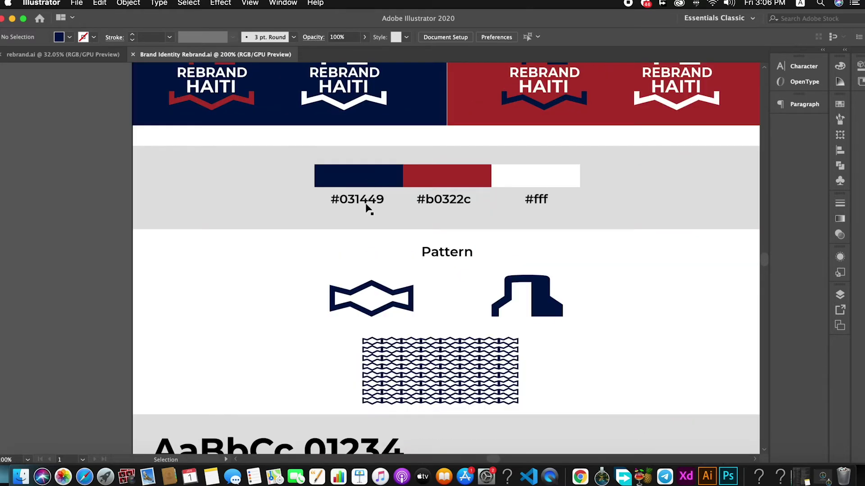
click(371, 202)
double_click(382, 199)
drag(382, 199, 324, 201)
key(super+c)
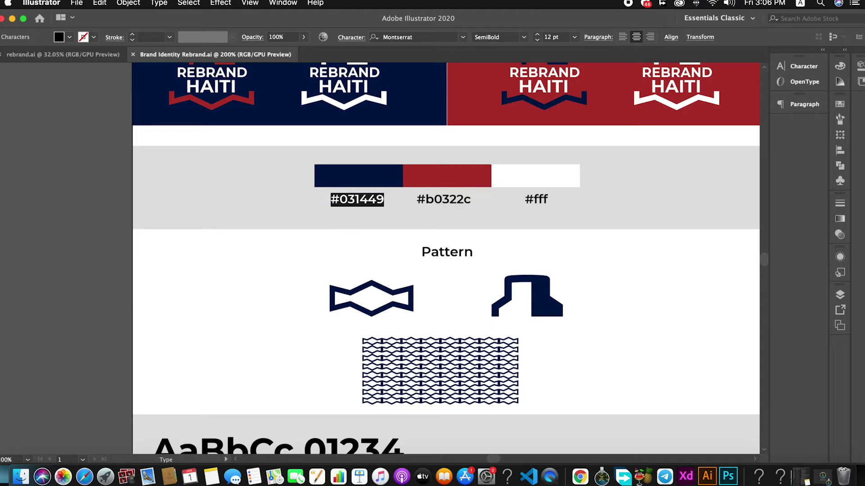
click(728, 477)
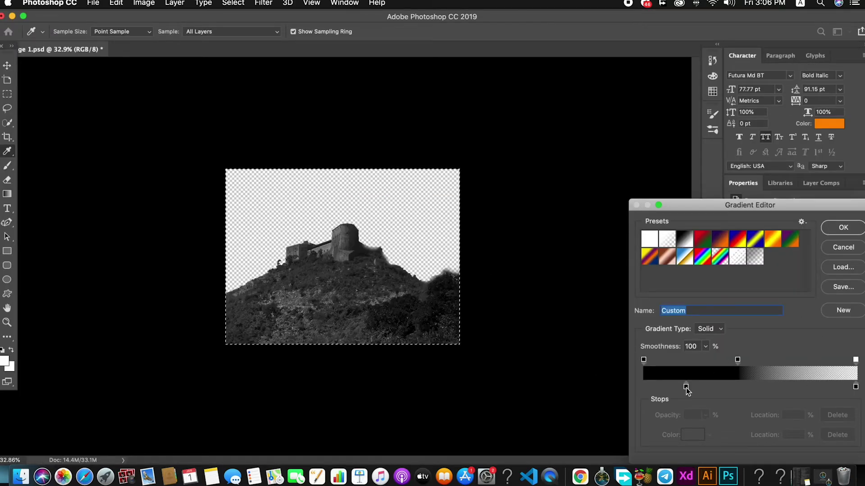
Step: Recolour both gradient stops to navy 031449 and confirm the gradient
double_click(686, 387)
click(765, 453)
key(super+v)
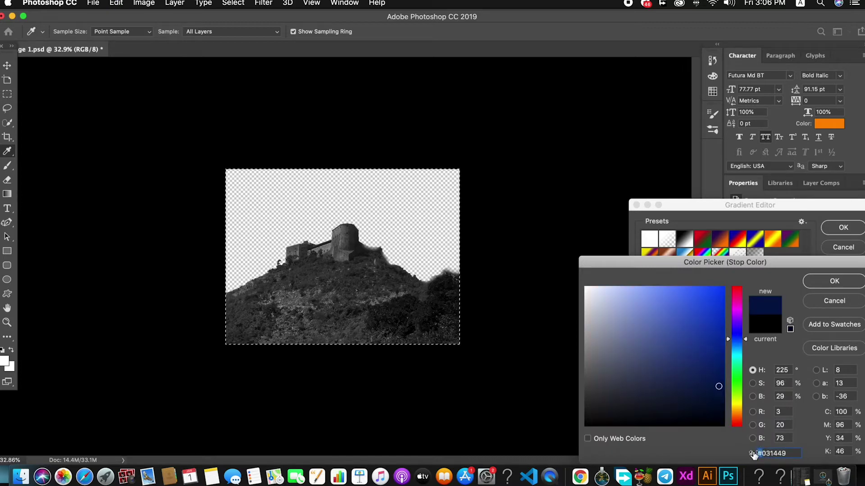
click(849, 282)
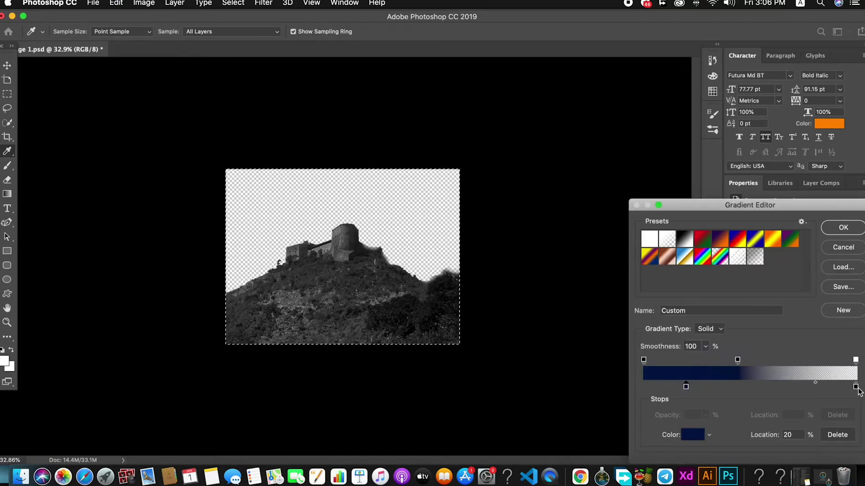
double_click(855, 387)
drag(791, 452, 732, 449)
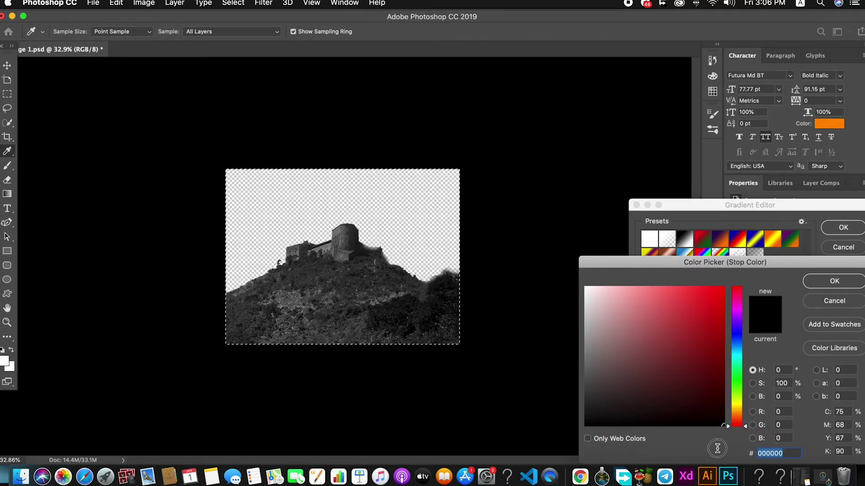
key(super+v)
click(817, 282)
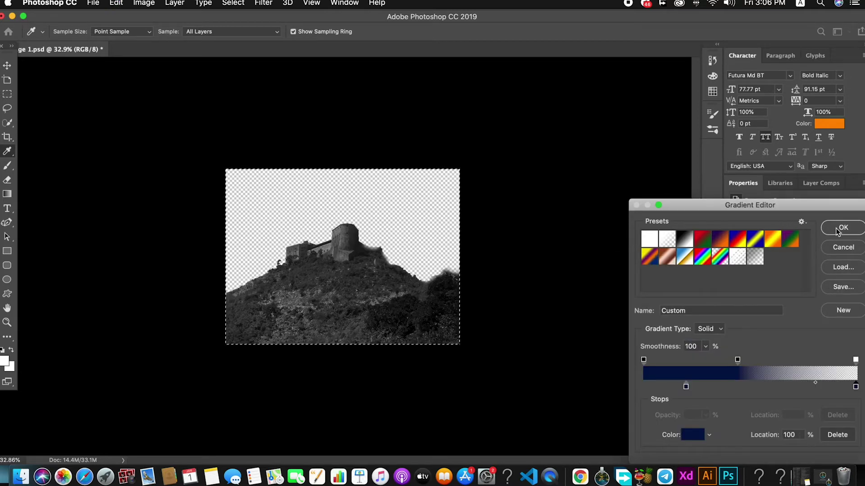
click(842, 228)
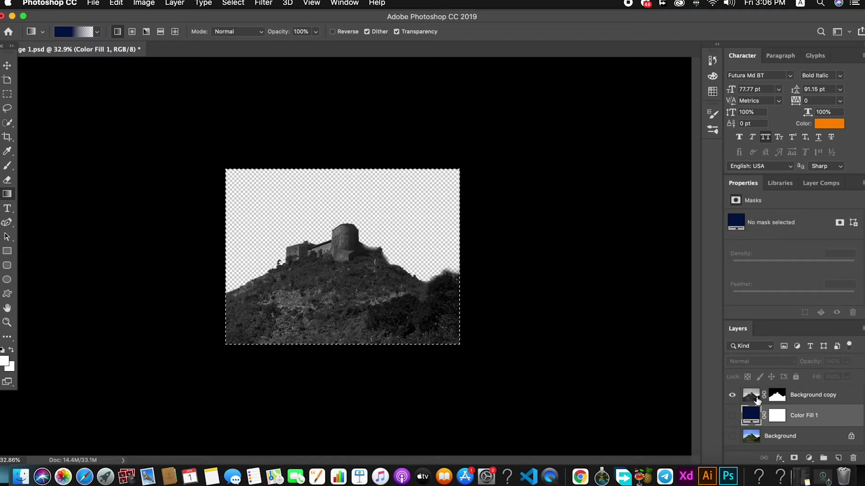
Step: Drag the navy gradient bottom-up across the Background copy layer to tint the hill
click(752, 396)
drag(342, 346, 342, 218)
key(super+z)
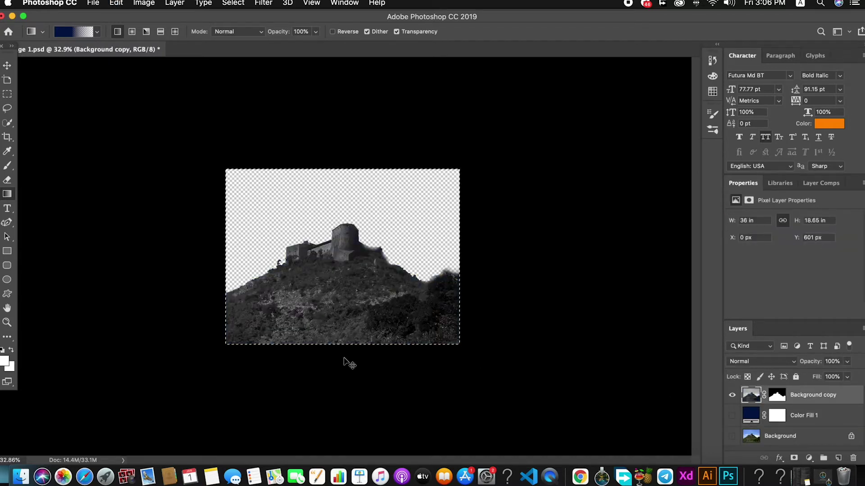
drag(340, 367, 352, 217)
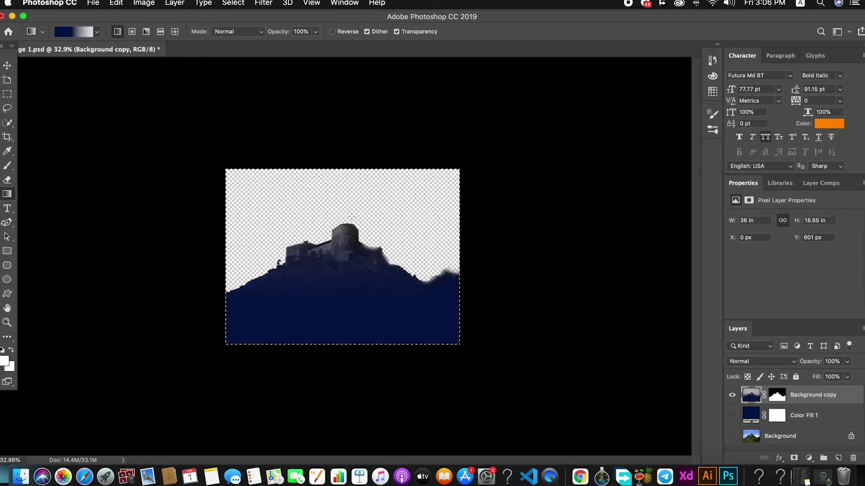
key(super+z)
drag(341, 372, 348, 232)
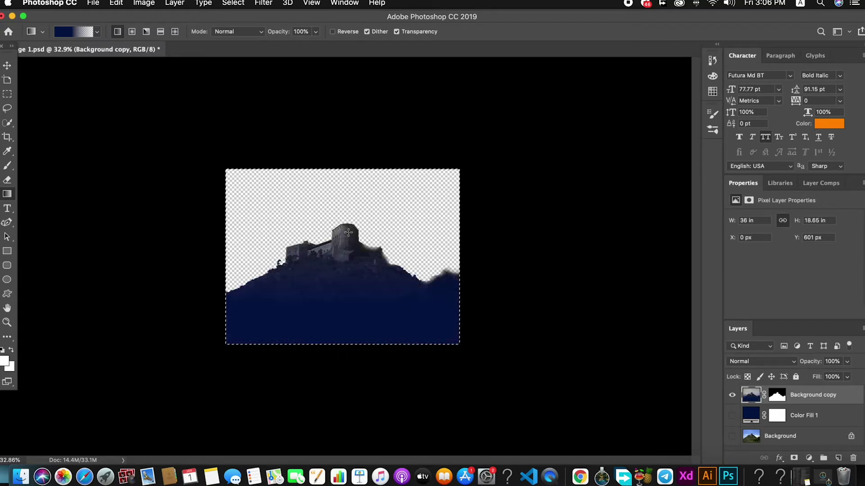
key(v)
click(407, 195)
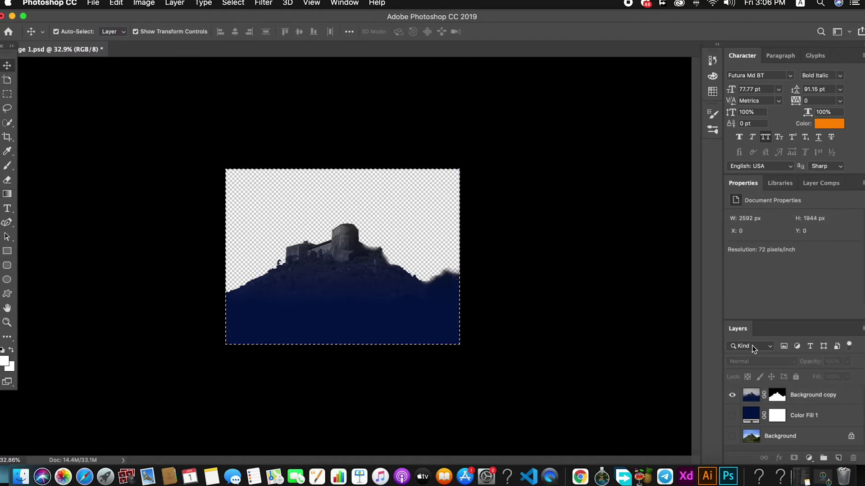
Step: Check the navy-faded hero background image on the XD artboard
click(686, 476)
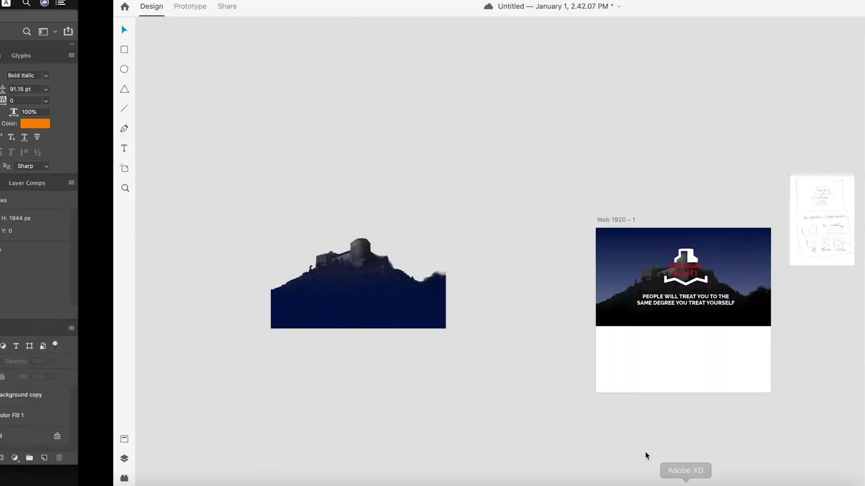
click(266, 289)
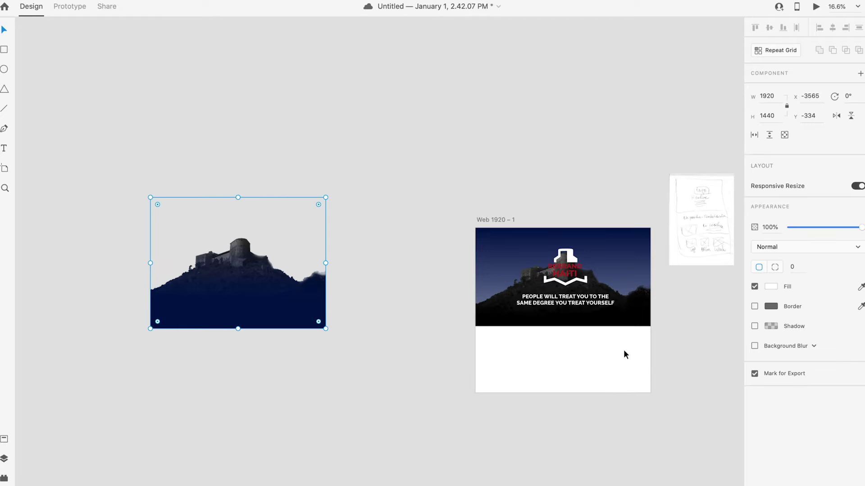
click(624, 320)
double_click(625, 319)
click(613, 313)
click(693, 378)
click(637, 315)
right_click(637, 315)
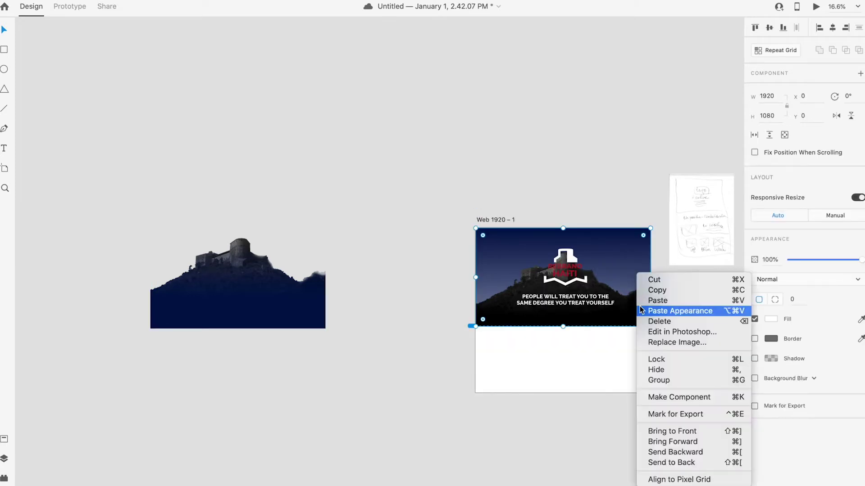
click(674, 314)
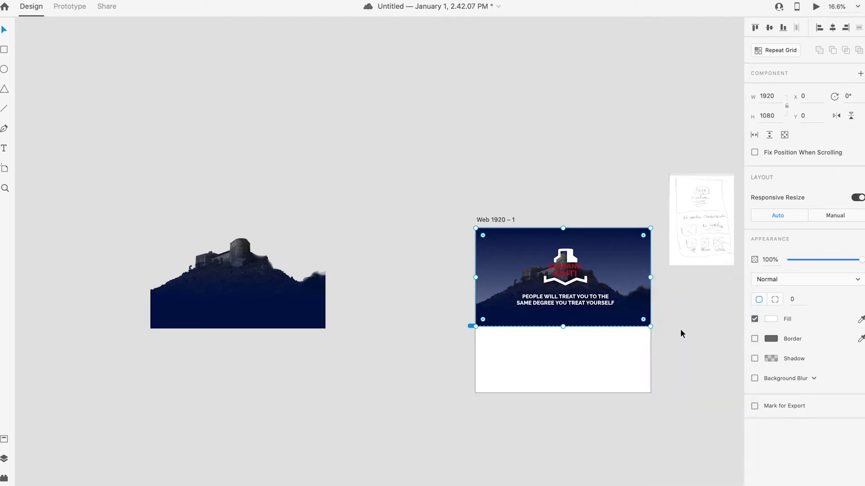
click(678, 332)
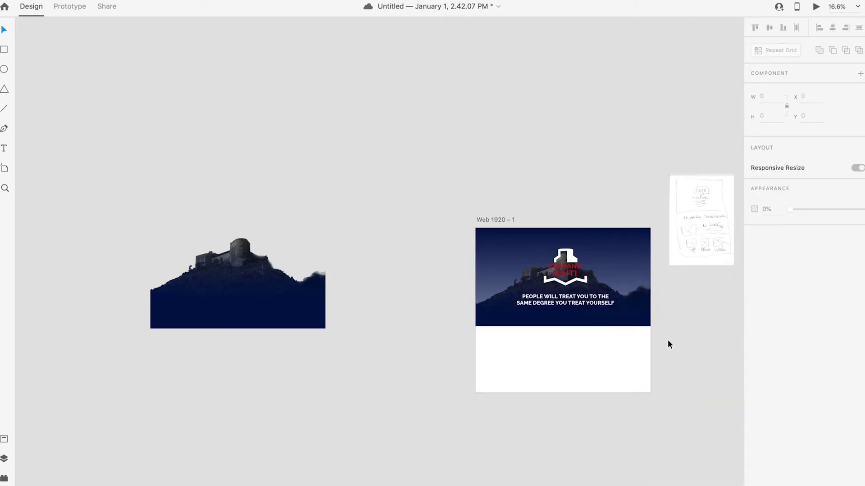
Step: Set the headline to size 50, move it slightly lower and narrow its box
scroll(667, 341, up, 3)
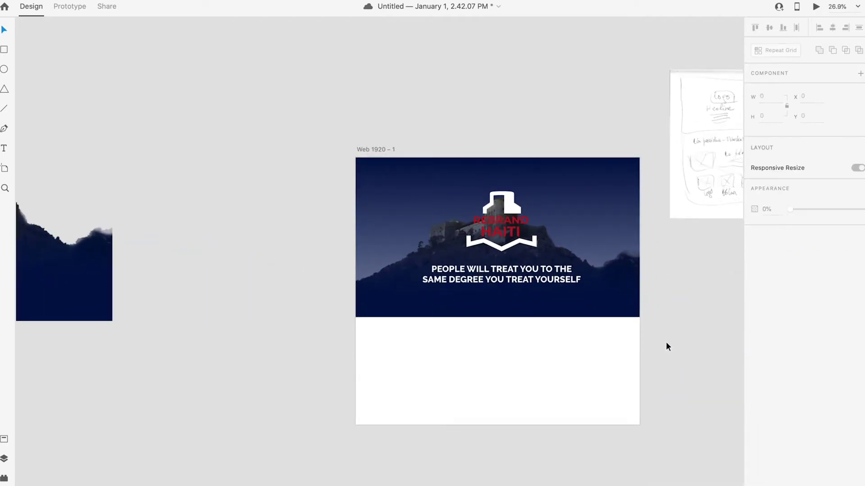
scroll(667, 346, up, 1)
click(516, 279)
drag(516, 279, 515, 275)
click(528, 309)
drag(478, 314, 478, 314)
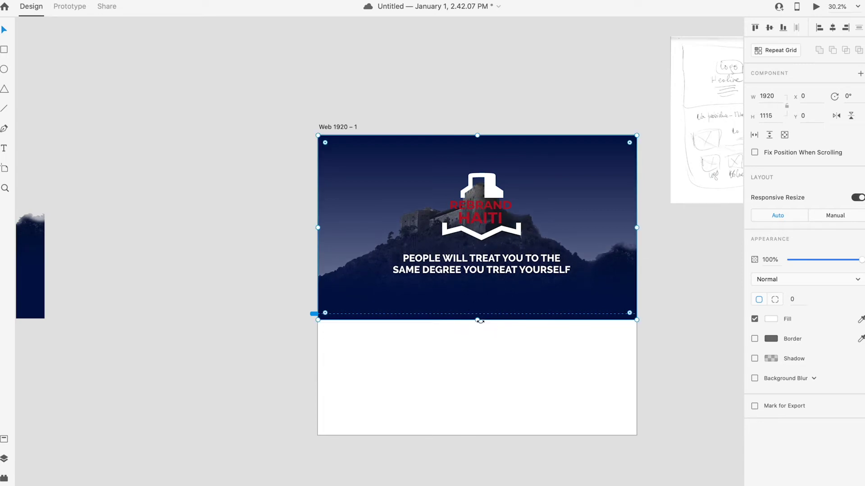
click(501, 268)
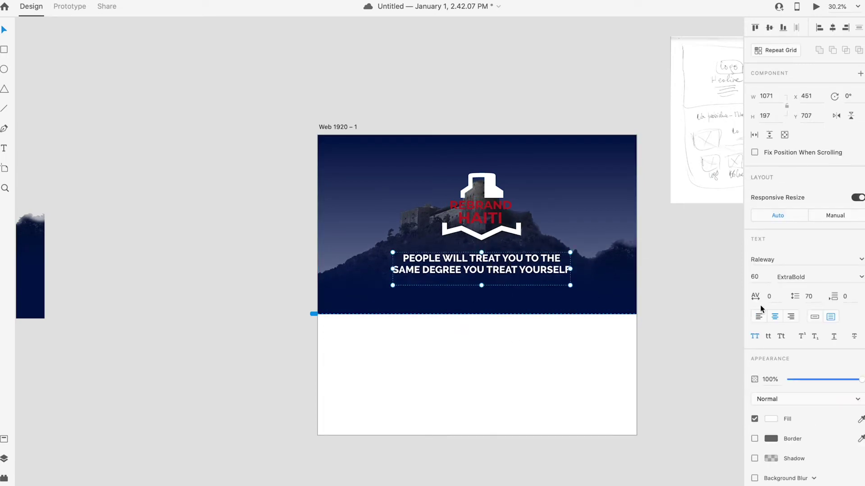
text(50)
key(Return)
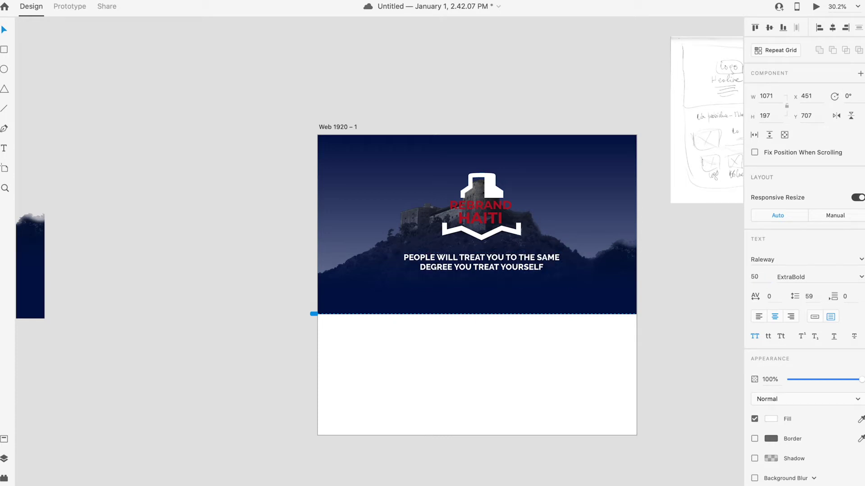
drag(513, 258, 512, 264)
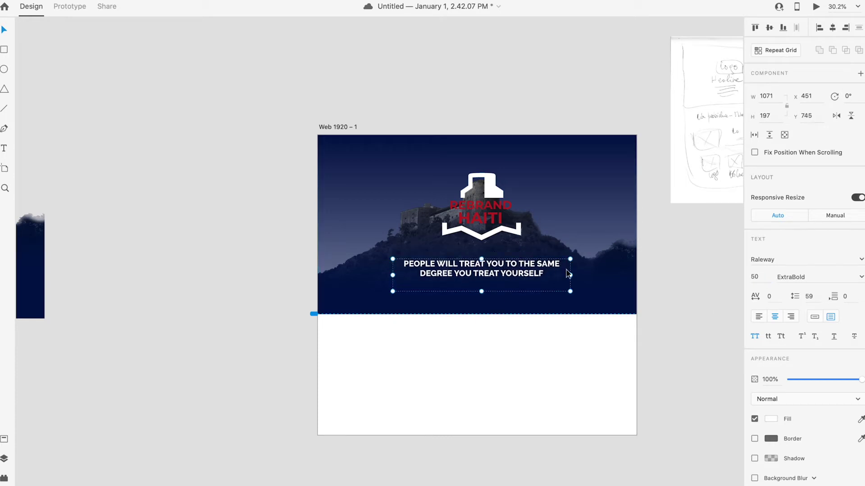
drag(570, 276, 559, 276)
click(605, 324)
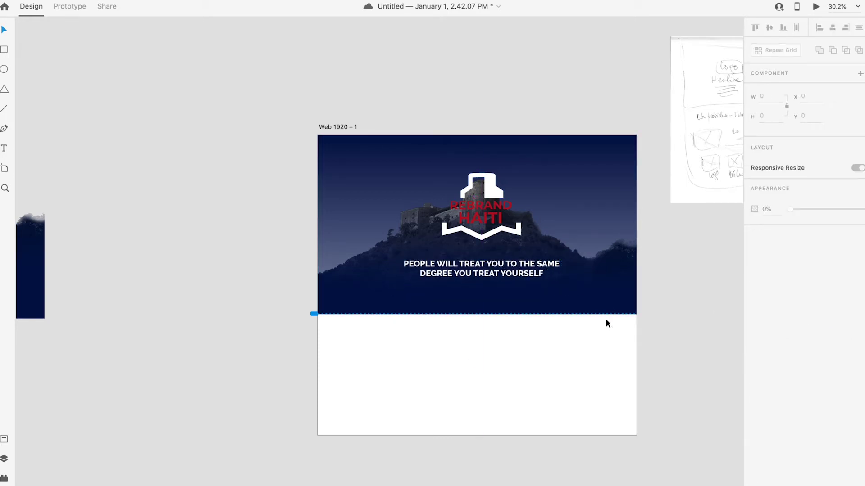
Step: Begin a new text box below the headline, undoing an accidental background image move
click(472, 385)
click(4, 148)
click(402, 292)
click(493, 287)
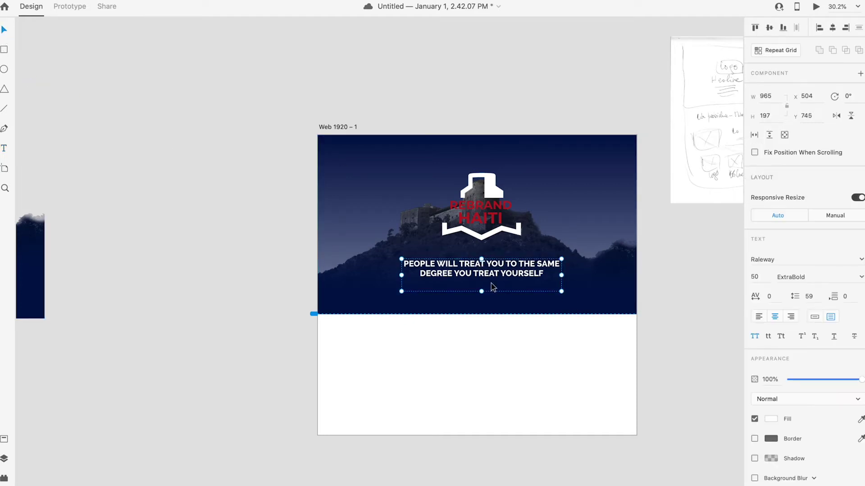
click(475, 322)
click(475, 314)
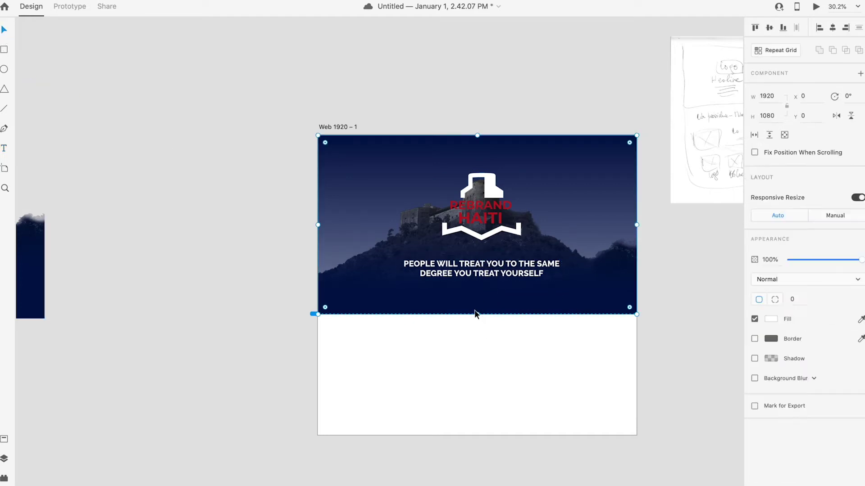
drag(405, 289, 508, 307)
key(super+z)
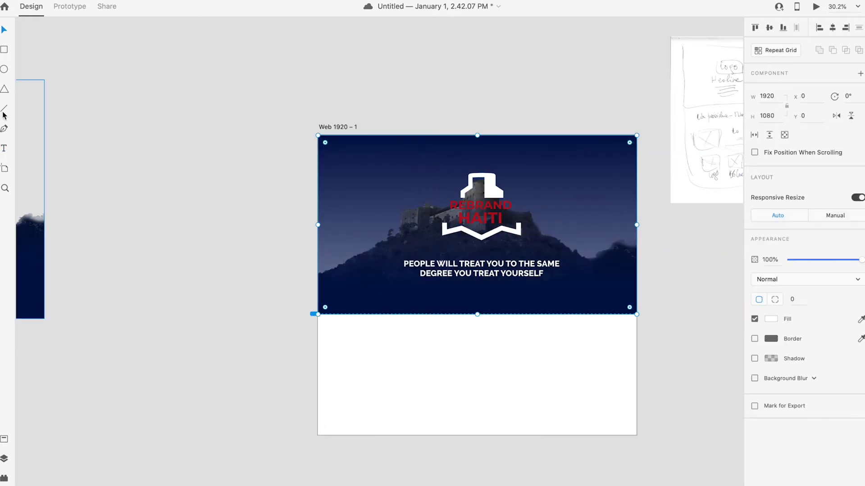
click(5, 149)
Step: Draw a text area below the headline, type 'Rebrand Haiti aim to change the way People se haiti', size 20
drag(404, 294, 562, 311)
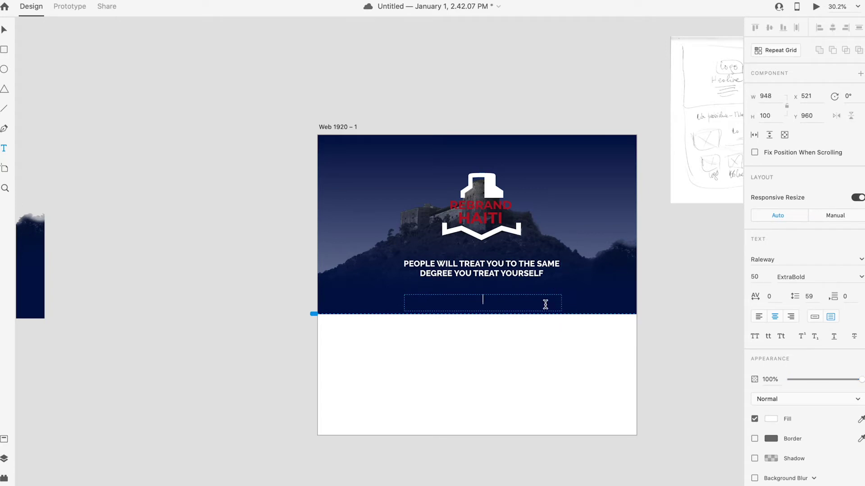
text(Rebrand Haiti aim)
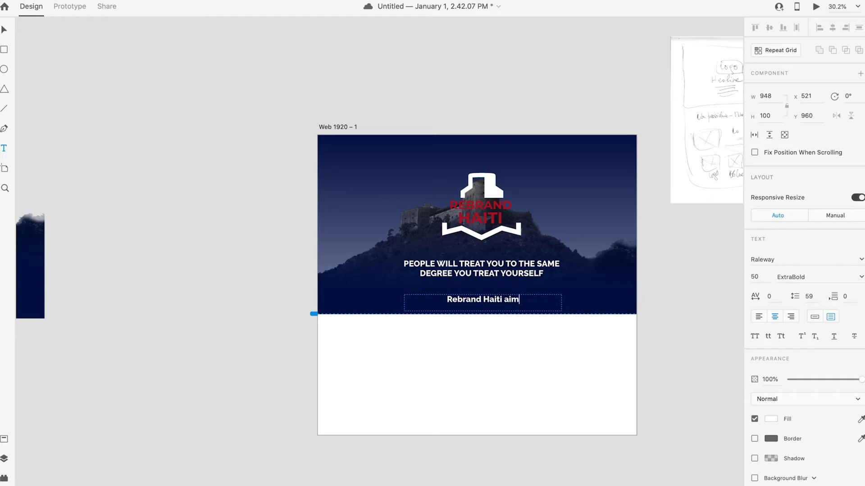
text( to change)
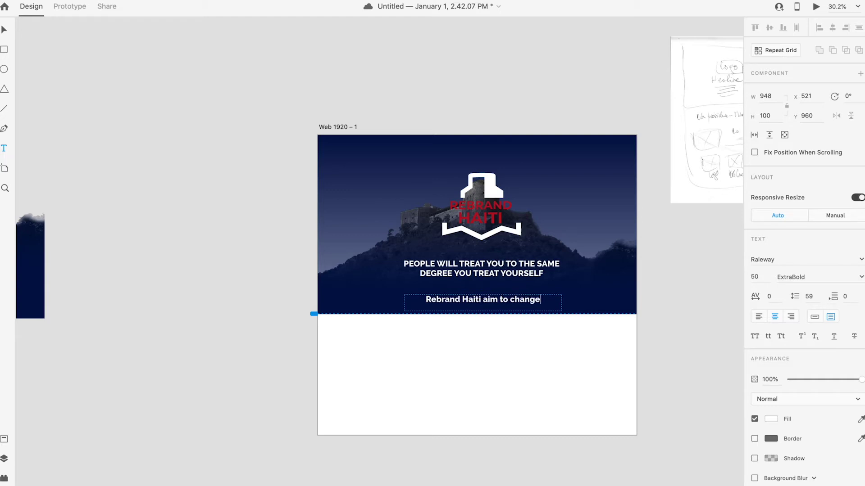
text( the )
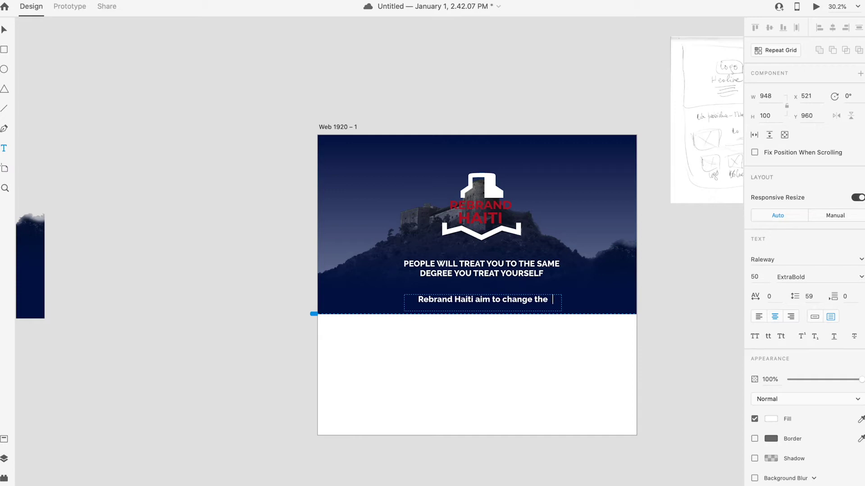
text(way Peop)
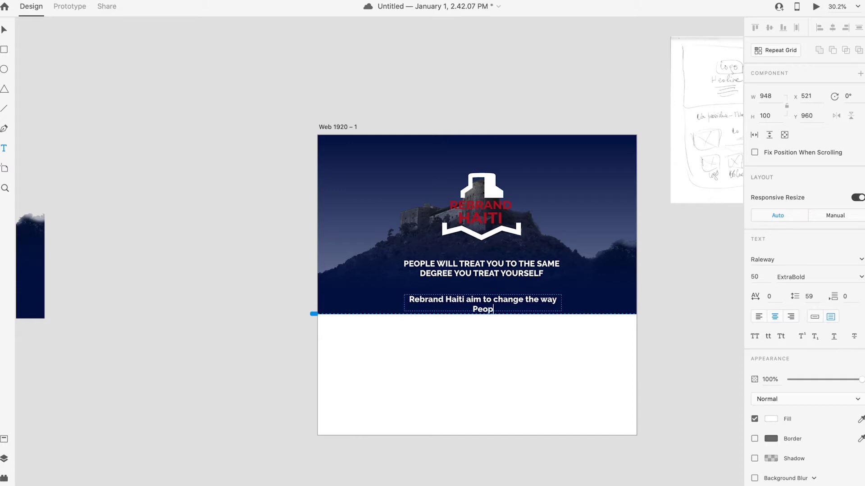
text(le se haiti)
key(super+a)
click(749, 276)
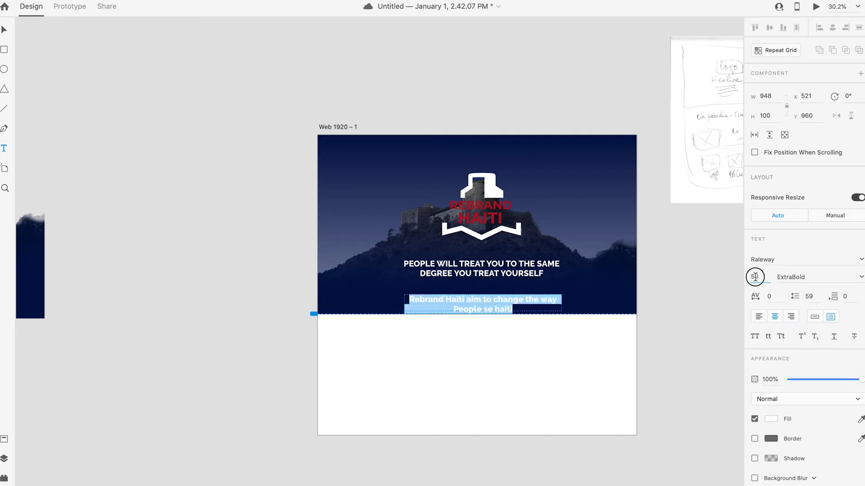
text(20)
key(Return)
Step: Continue the paragraph about rebranding government institutions, the website and communication support
click(538, 304)
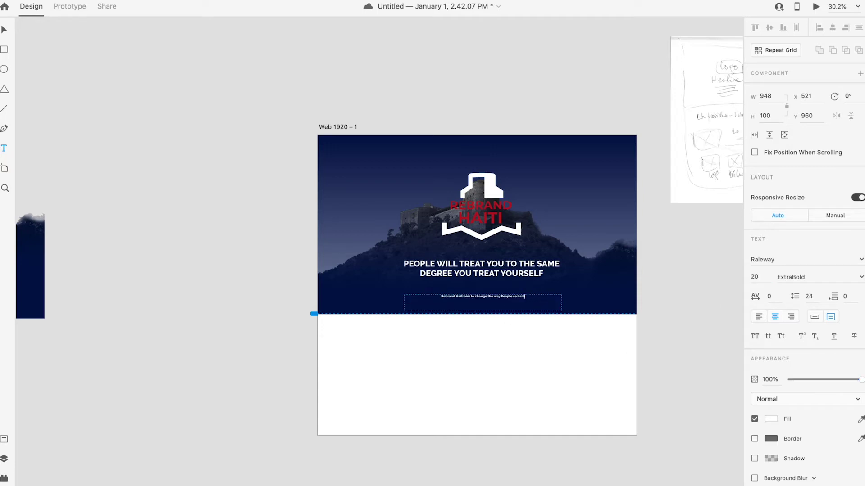
text(by rebranding all the government)
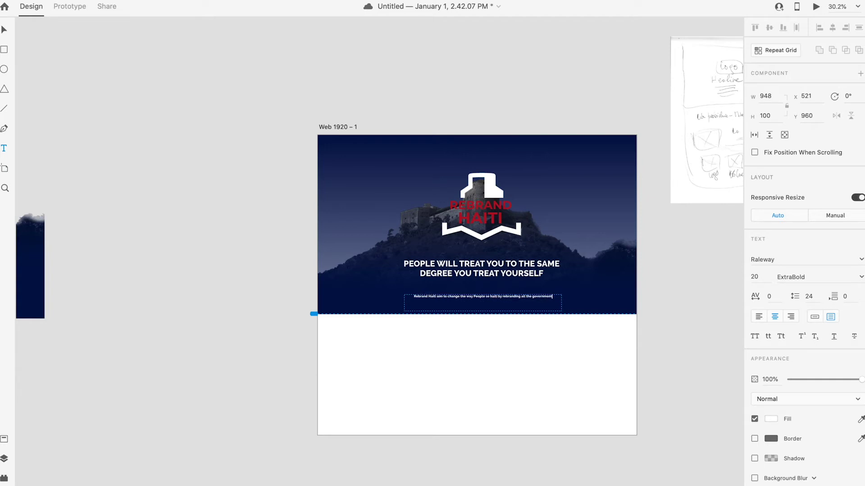
text( institutions)
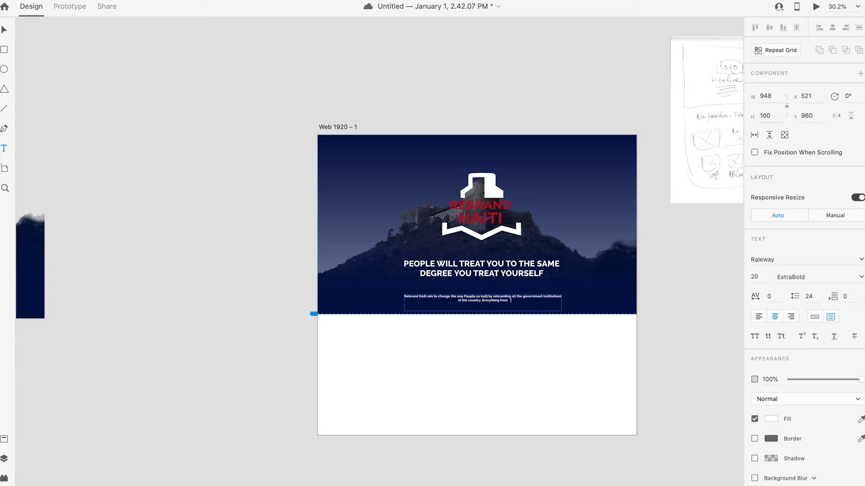
text(go to the websi)
key(BackSpace)
text(ite and all the cummunication support)
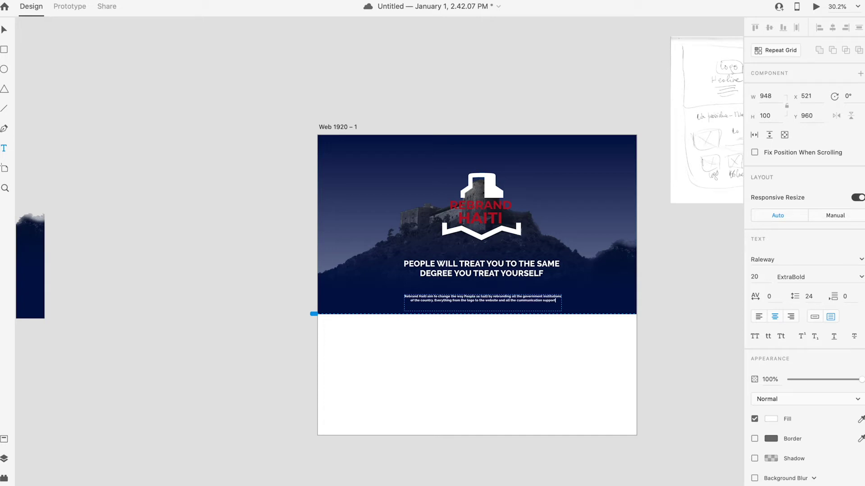
text( will be ch)
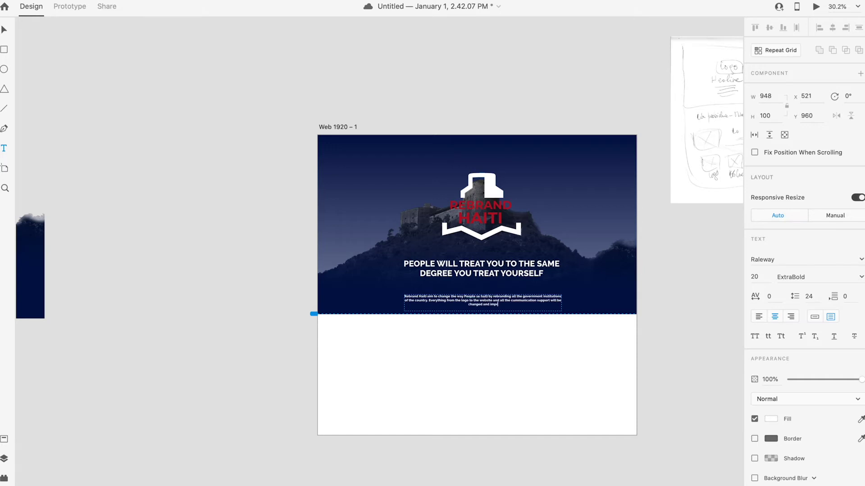
text(anged and improved)
key(super+a)
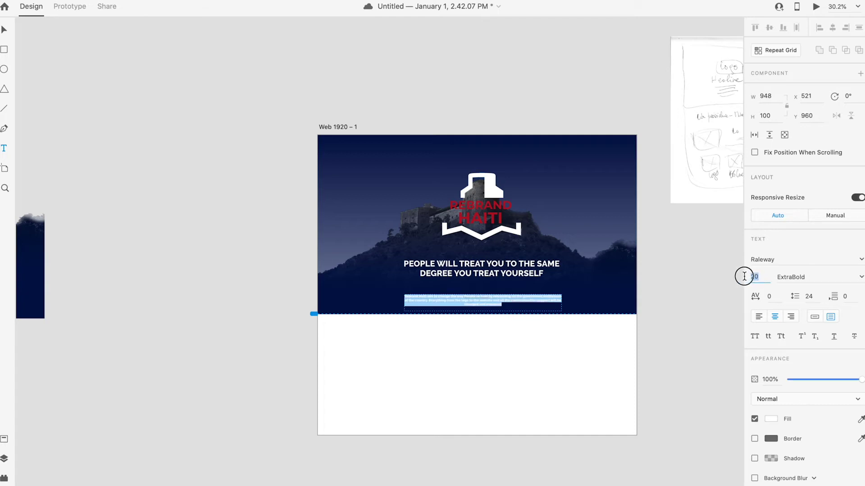
Step: Make the paragraph Medium weight at font size 30
click(793, 277)
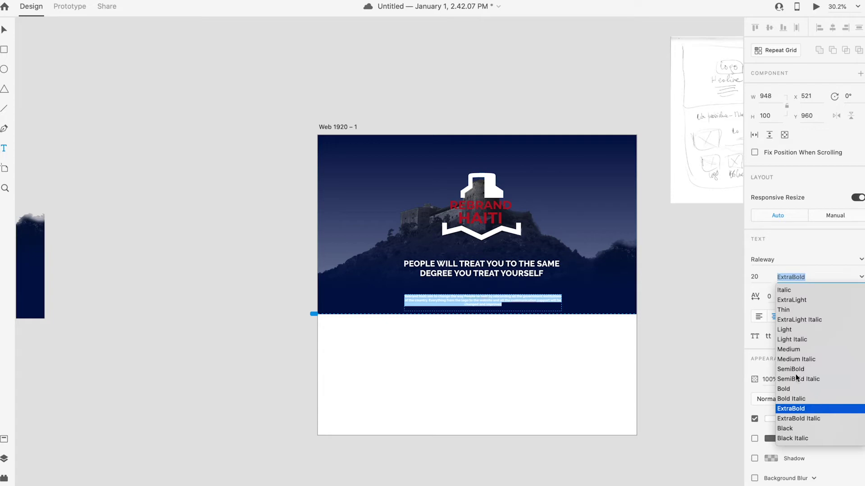
click(788, 350)
click(760, 277)
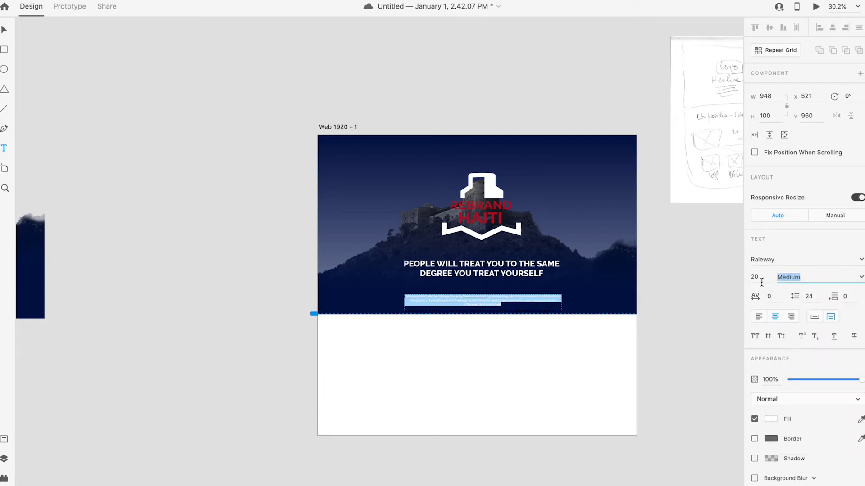
text(30)
key(Return)
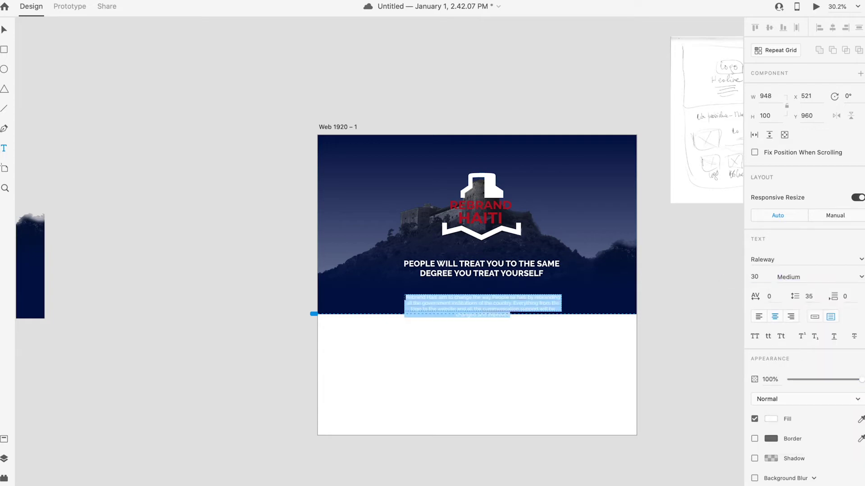
Step: Move the paragraph closer to the headline and resize it to wrap onto four lines
click(8, 30)
click(507, 326)
drag(507, 301, 484, 310)
drag(562, 297, 571, 297)
click(541, 367)
click(509, 304)
drag(509, 304, 507, 299)
drag(570, 297, 556, 299)
click(527, 359)
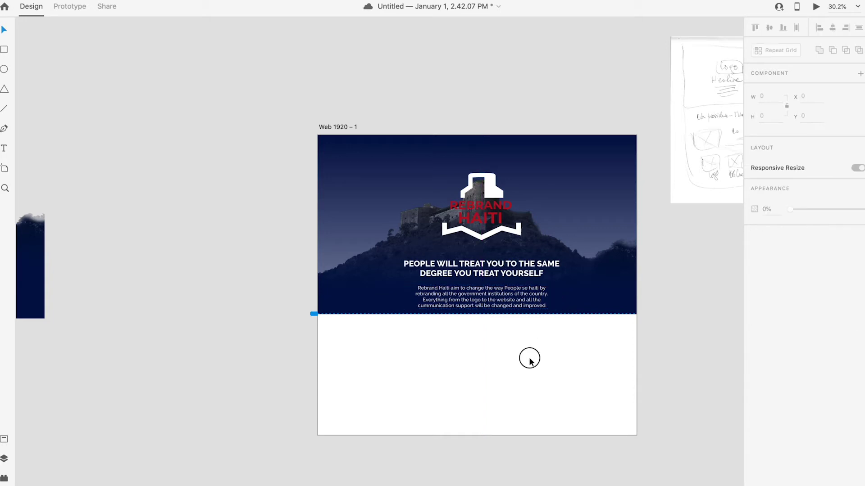
Step: Try moving the dark background image upward, then undo the change
click(594, 314)
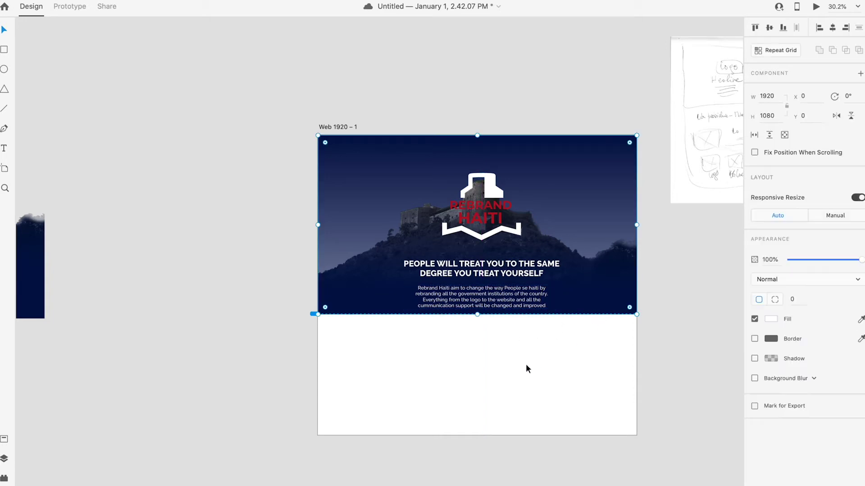
click(591, 307)
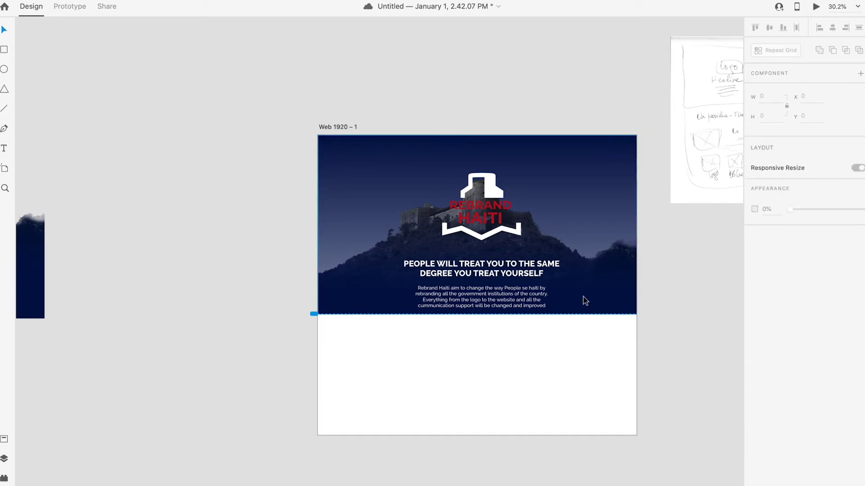
drag(583, 301, 576, 243)
click(590, 310)
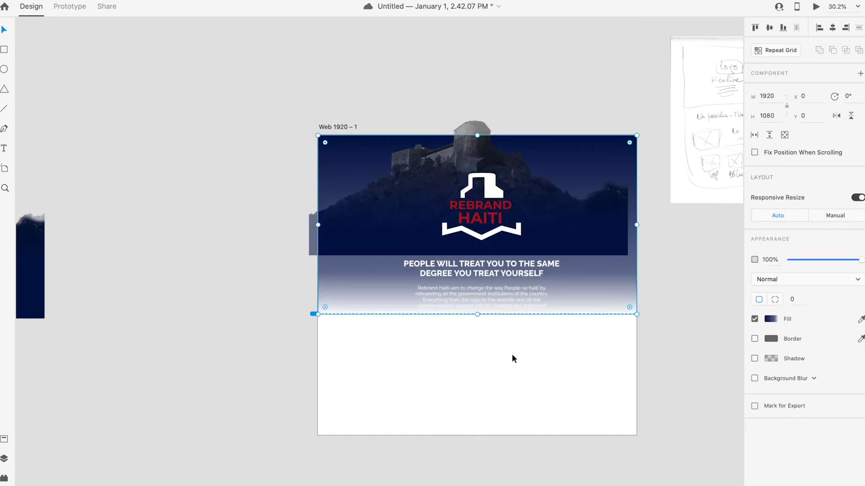
key(ctrl+z)
key(ctrl+z)
key(ctrl+z)
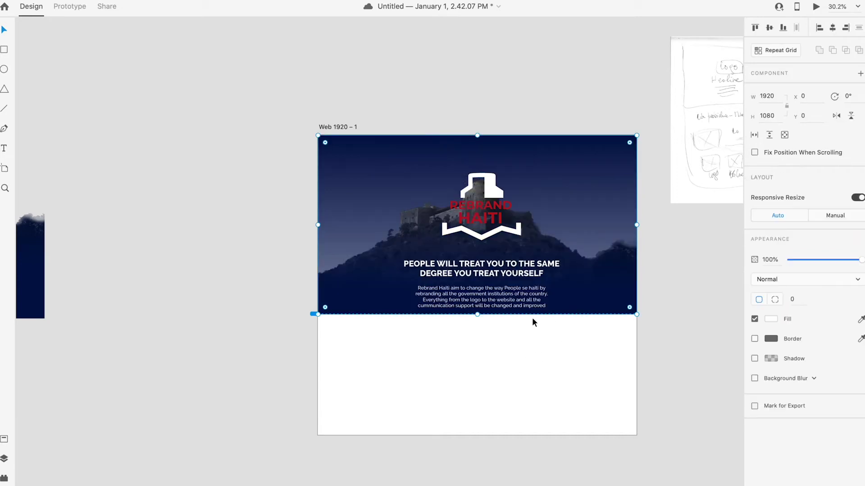
Step: Stretch the hero background to 1276 px tall and reposition the photo in its frame
drag(478, 315, 545, 313)
double_click(551, 325)
click(546, 386)
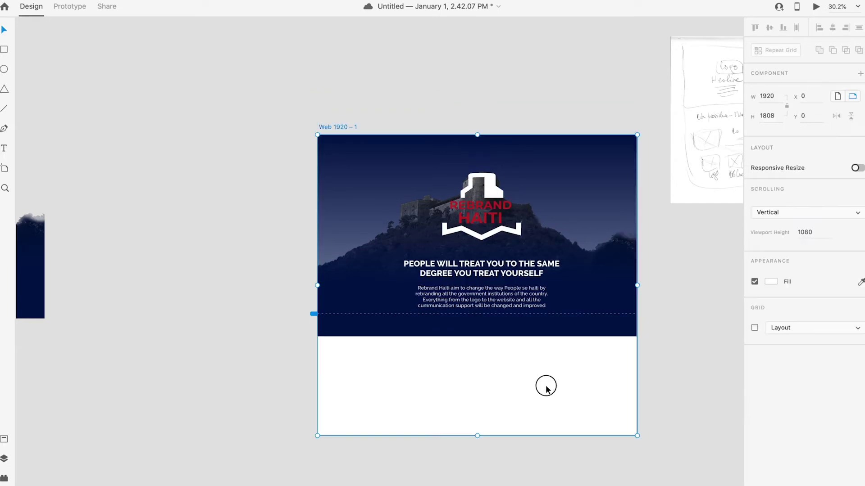
click(497, 340)
drag(477, 347, 478, 347)
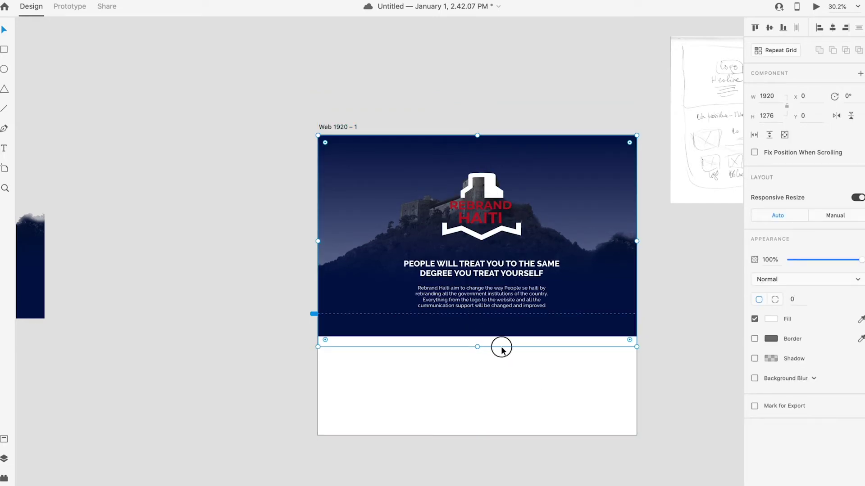
double_click(501, 347)
key(Escape)
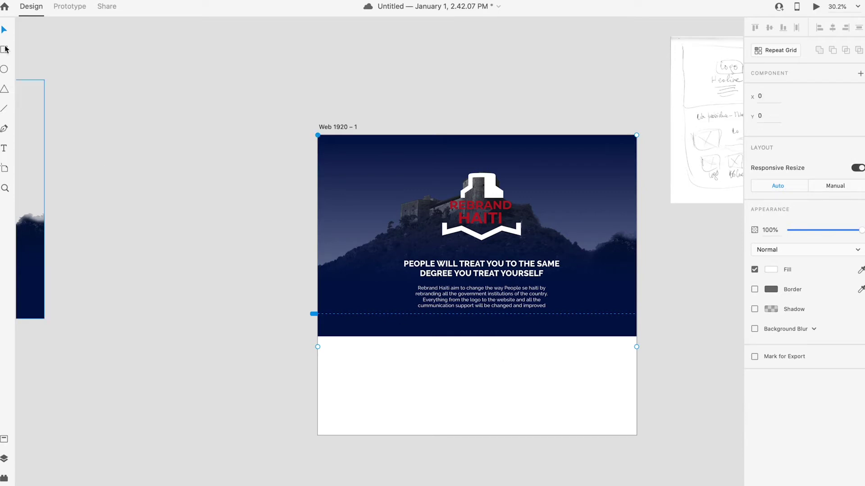
key(Escape)
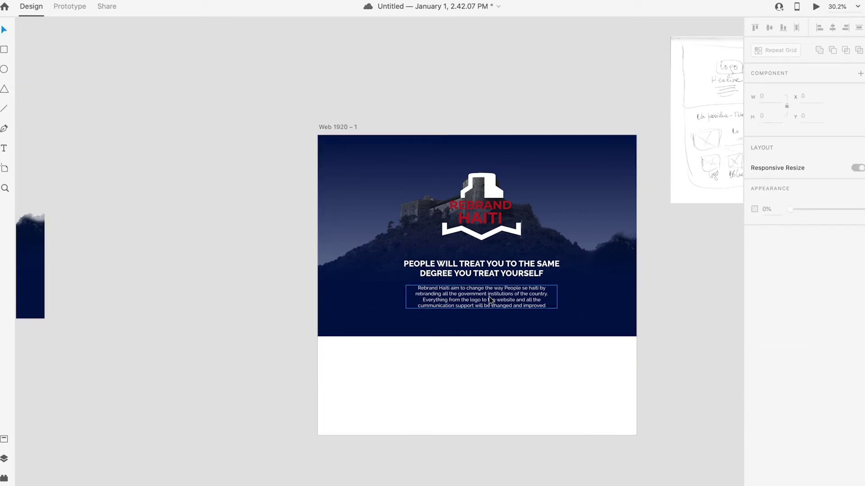
Step: Nudge the headline and intro paragraph into place, raising the paragraph about 13 px
click(486, 304)
shift+click(495, 273)
drag(495, 272, 498, 308)
click(521, 393)
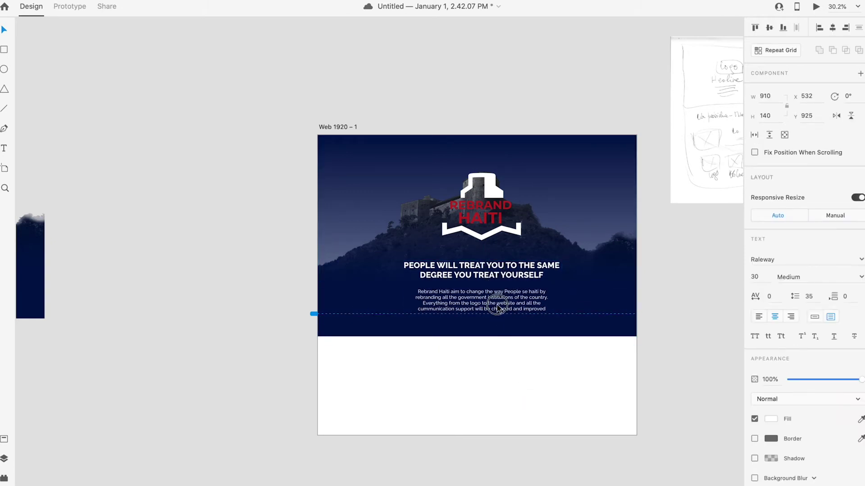
click(501, 387)
click(493, 307)
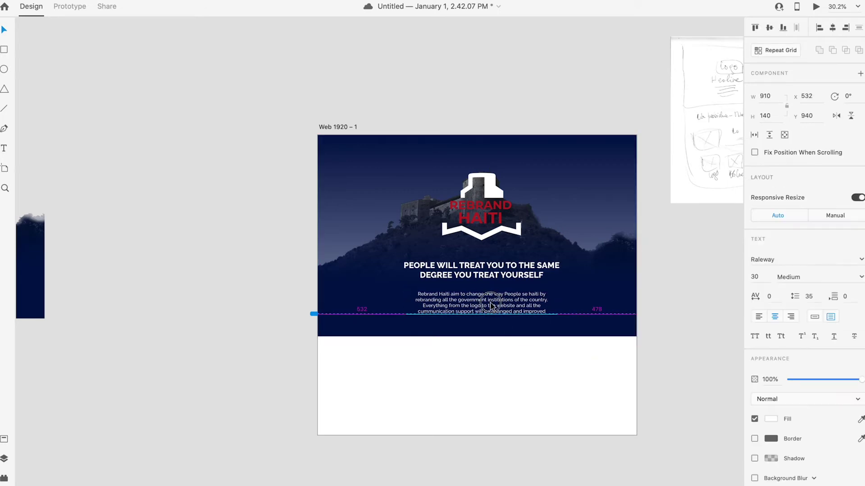
drag(489, 269, 489, 266)
drag(507, 311, 508, 305)
Step: Set the intro paragraph's font size to 25
click(765, 276)
text(2)
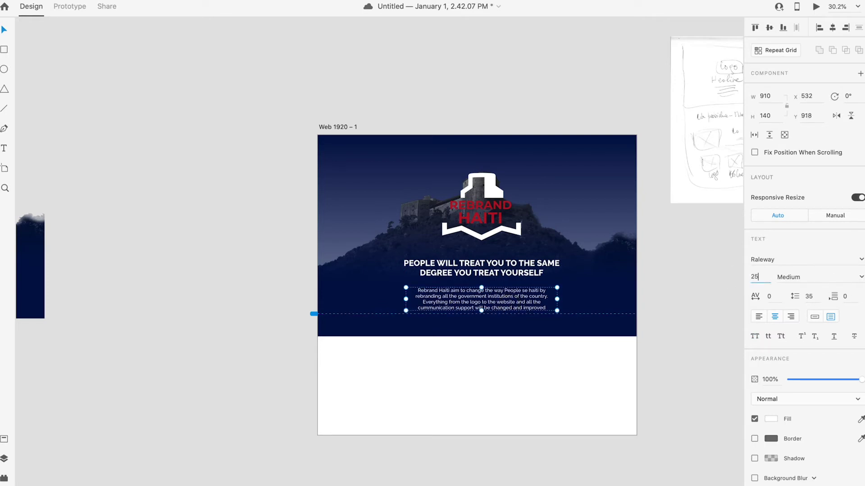
text(5)
key(Return)
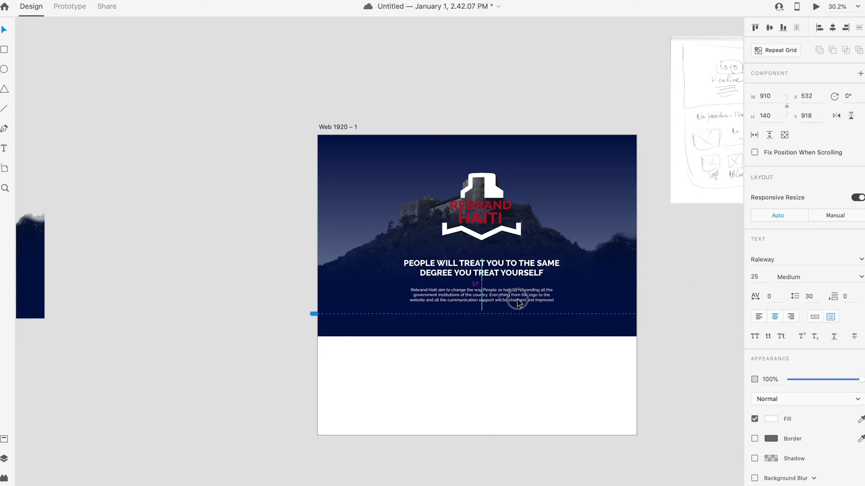
Step: Shorten the hero photo background to 1195 px tall and raise the Rebrand Haiti logo slightly
click(545, 369)
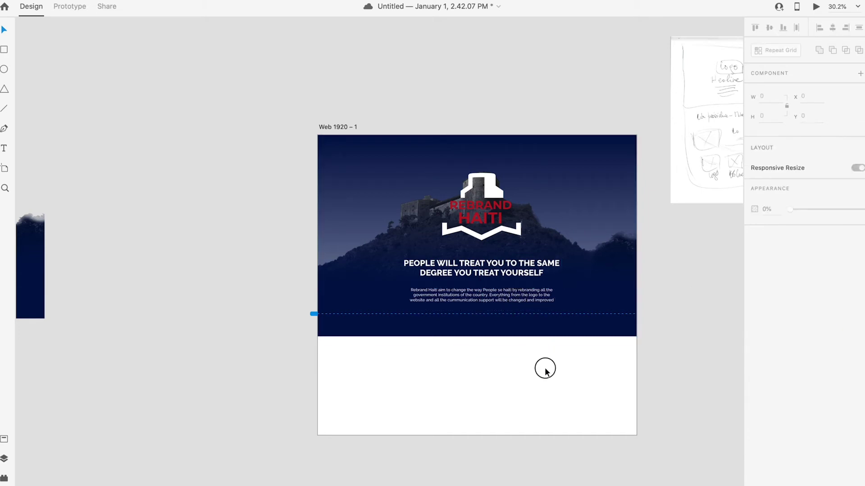
click(508, 338)
drag(477, 345, 480, 334)
double_click(571, 294)
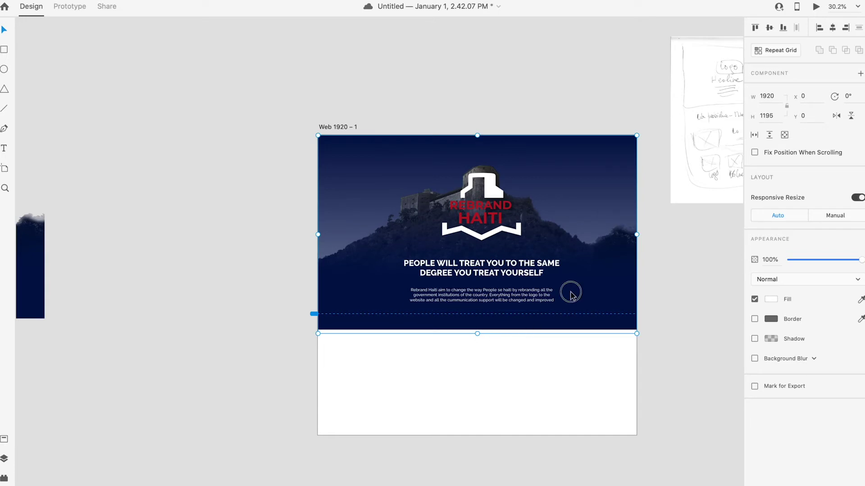
click(573, 292)
click(563, 361)
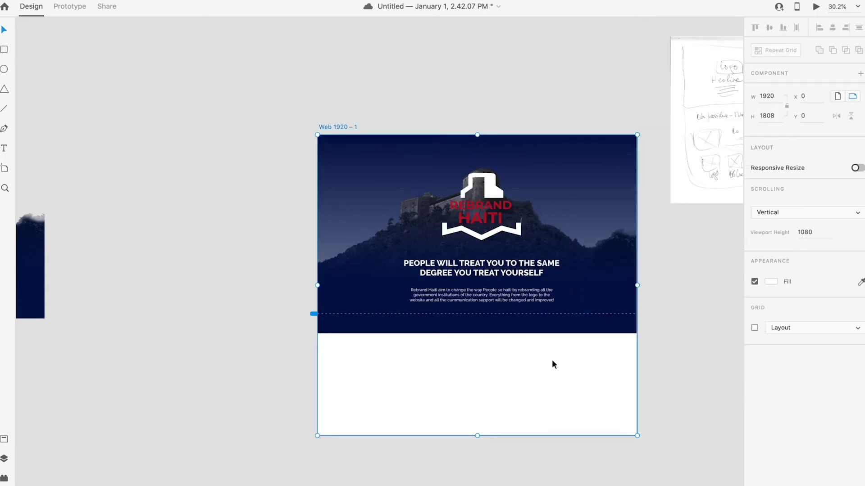
drag(494, 192, 494, 186)
click(500, 395)
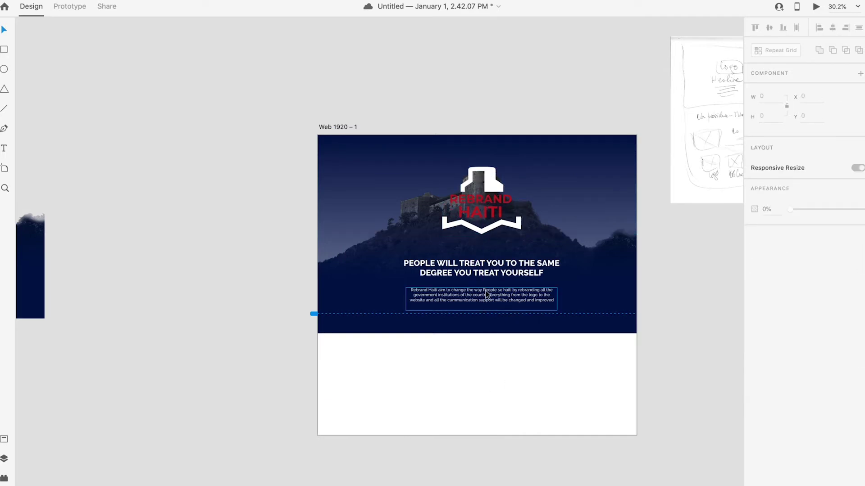
Step: Align the headline and intro paragraph to the horizontal centre of the artboard
scroll(500, 314, up, 2)
click(500, 266)
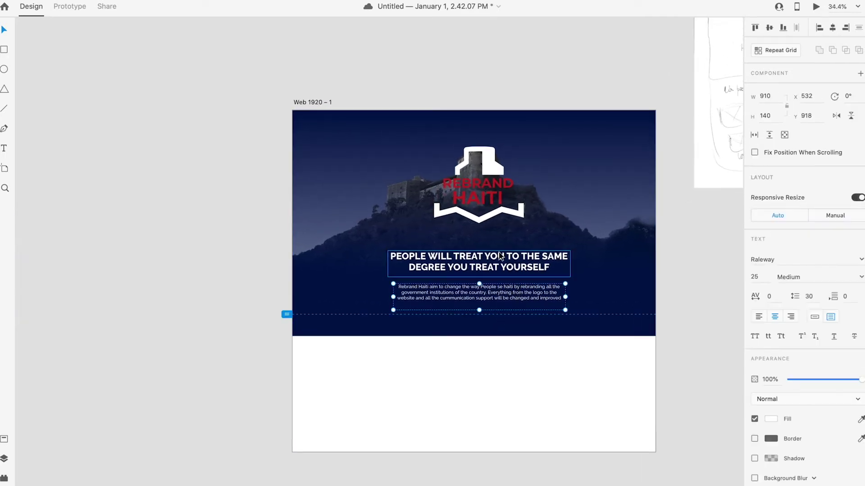
click(833, 28)
click(494, 299)
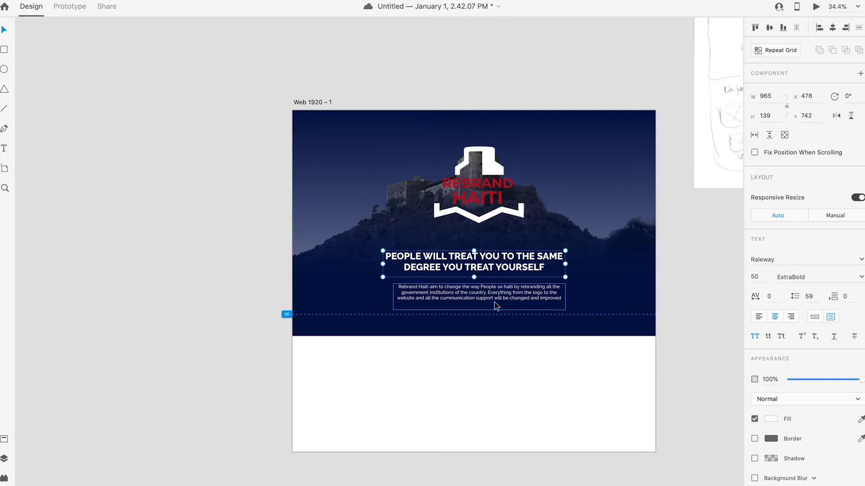
click(833, 28)
click(523, 405)
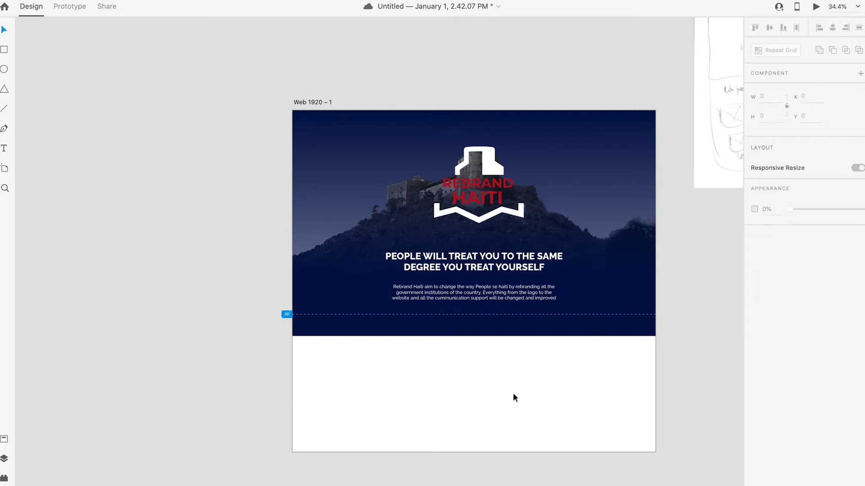
Step: Zoom and scroll to view the artboard and the white section below the hero
scroll(503, 379, down, 3)
scroll(503, 379, down, 5)
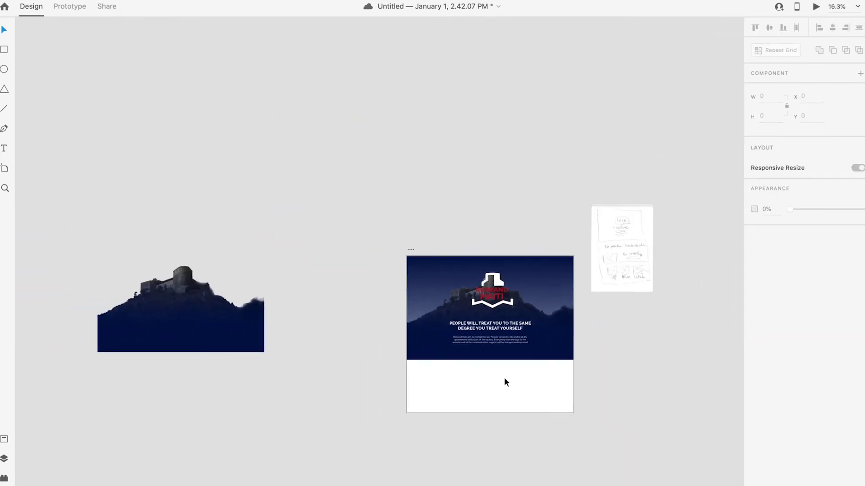
scroll(504, 377, up, 2)
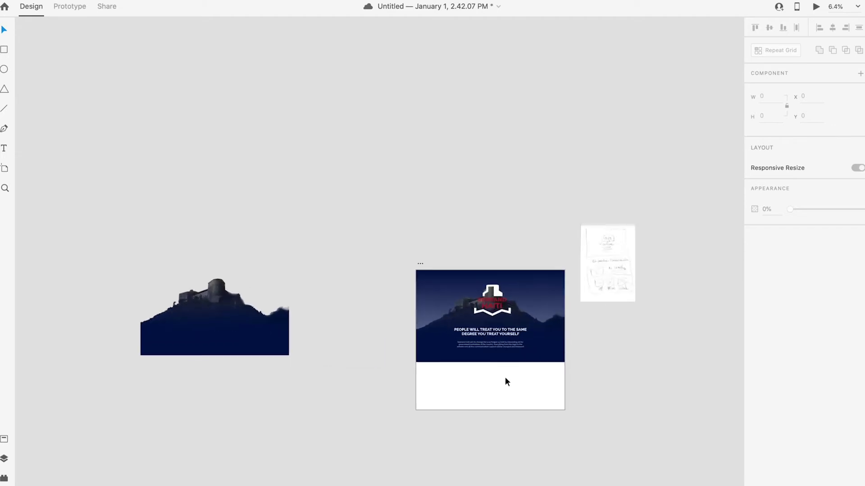
click(513, 371)
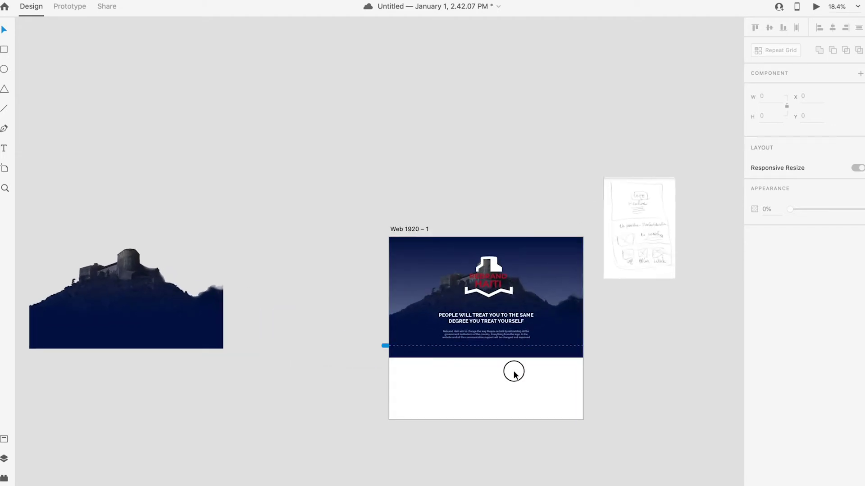
click(416, 230)
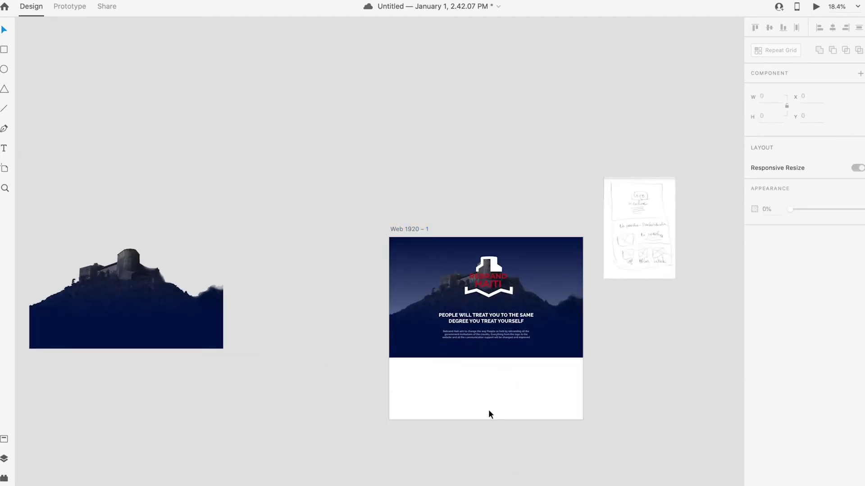
drag(488, 432, 597, 405)
scroll(513, 383, up, 2)
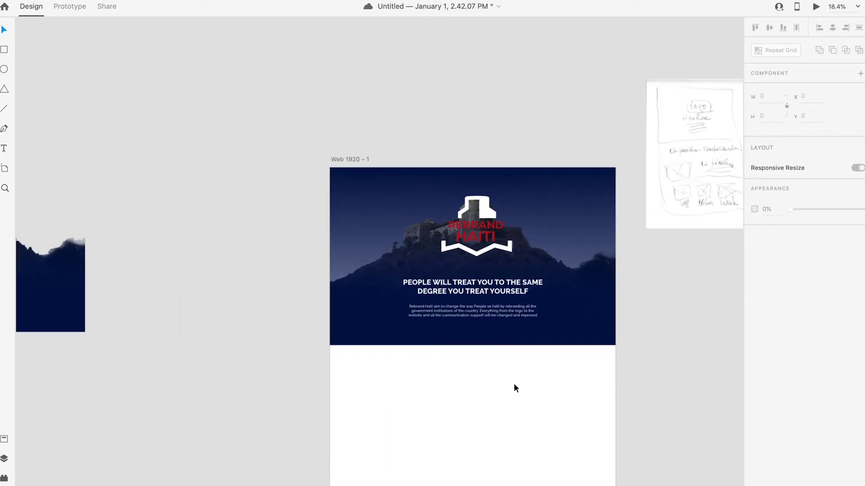
scroll(514, 383, down, 5)
scroll(516, 381, down, 3)
scroll(518, 383, up, 3)
scroll(519, 383, up, 3)
scroll(519, 384, down, 3)
scroll(516, 267, up, 3)
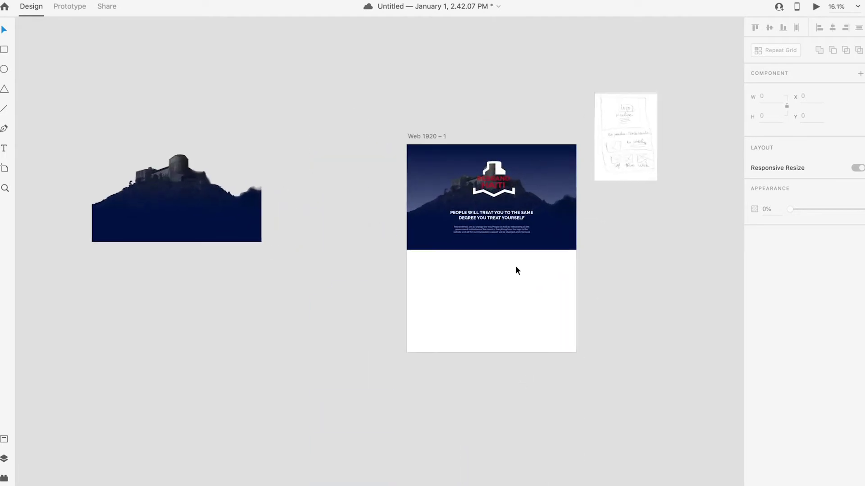
scroll(516, 269, up, 5)
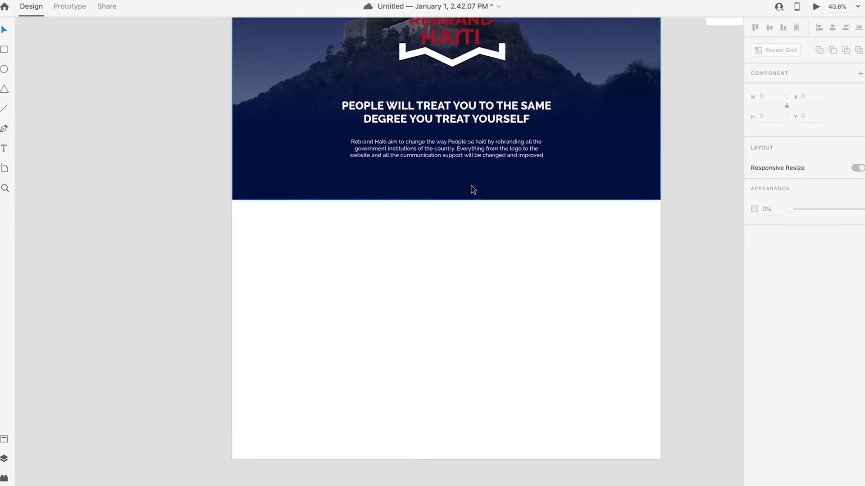
double_click(476, 153)
click(506, 262)
scroll(505, 263, up, 1)
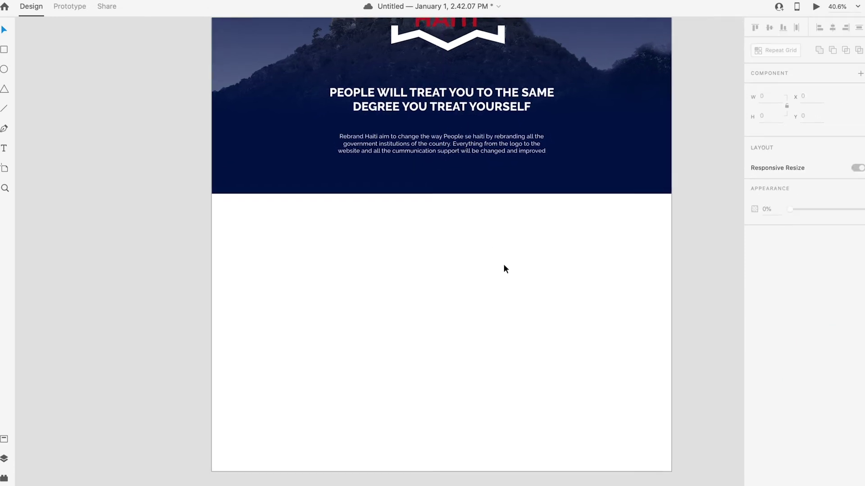
scroll(504, 266, down, 4)
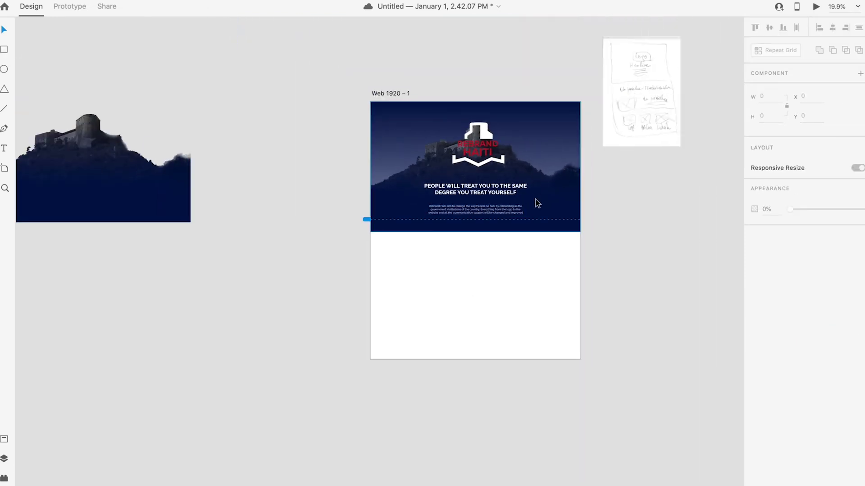
Step: Draw a 54×114 rectangle in the white area just below the hero
key(r)
drag(469, 244, 477, 260)
drag(477, 261, 479, 264)
scroll(478, 261, down, 2)
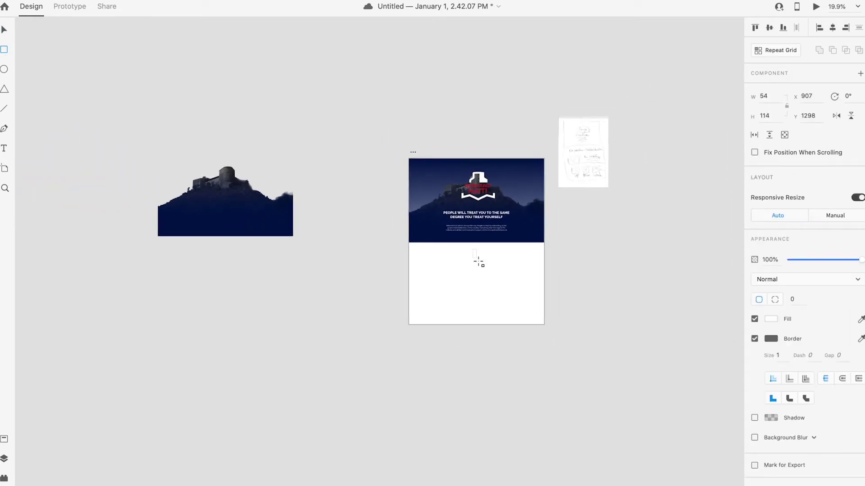
Step: Round the rectangle into a pill and draw a small circle at its top
scroll(476, 259, up, 8)
click(3, 30)
drag(462, 201, 458, 205)
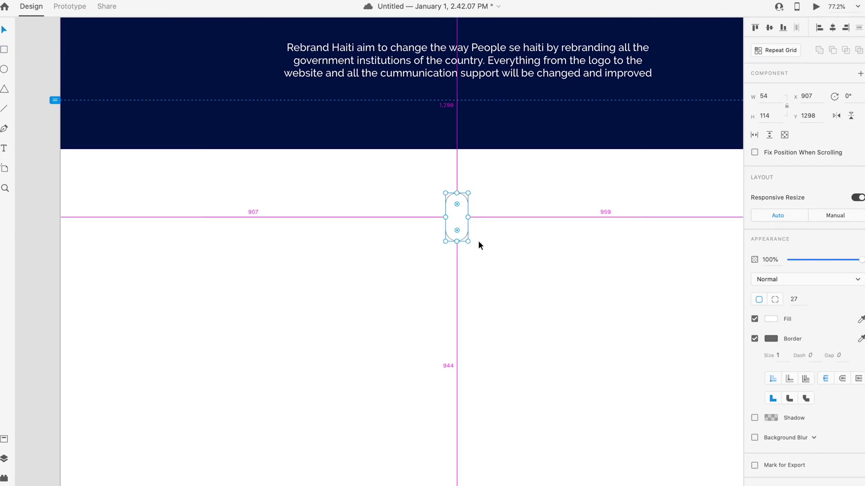
click(283, 272)
click(4, 69)
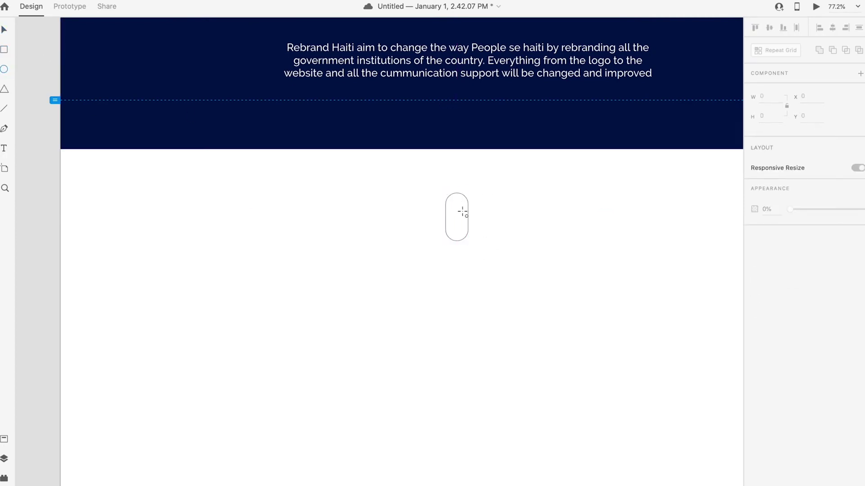
drag(457, 201, 463, 213)
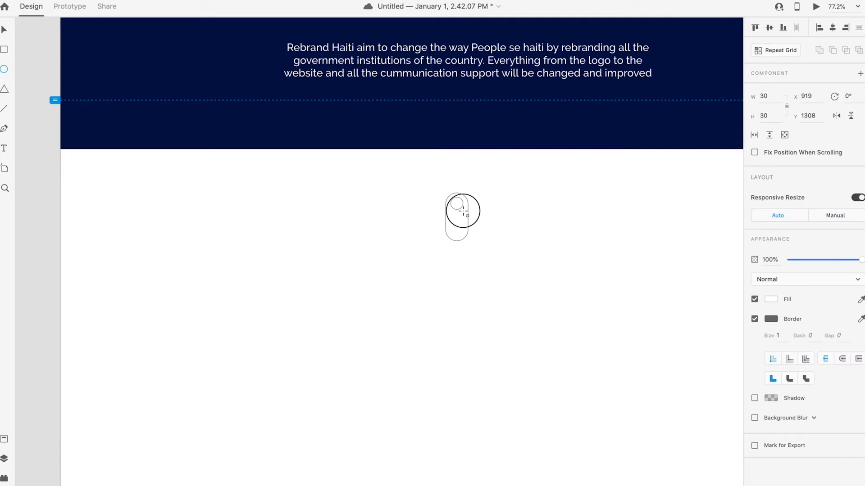
click(5, 31)
click(557, 338)
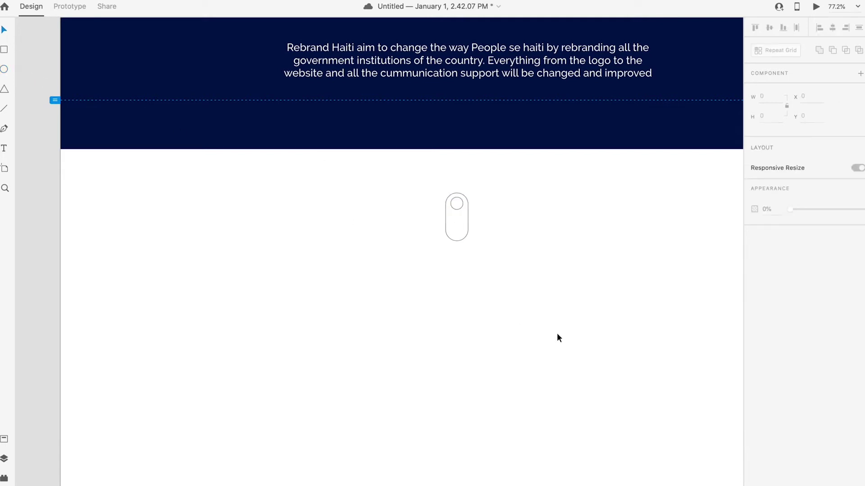
Step: Give the dot no outline and a logo-red fill, saving the red as a swatch
click(463, 208)
click(754, 318)
click(773, 300)
drag(683, 326, 718, 315)
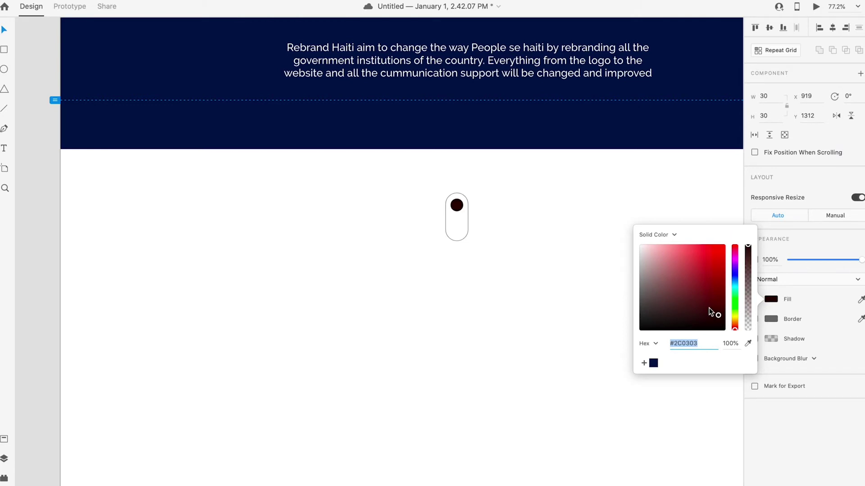
click(747, 344)
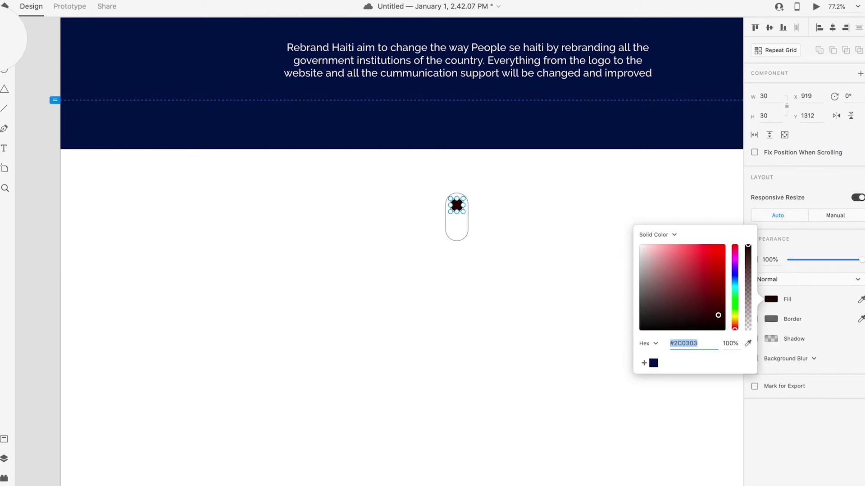
click(456, 241)
scroll(456, 241, down, 5)
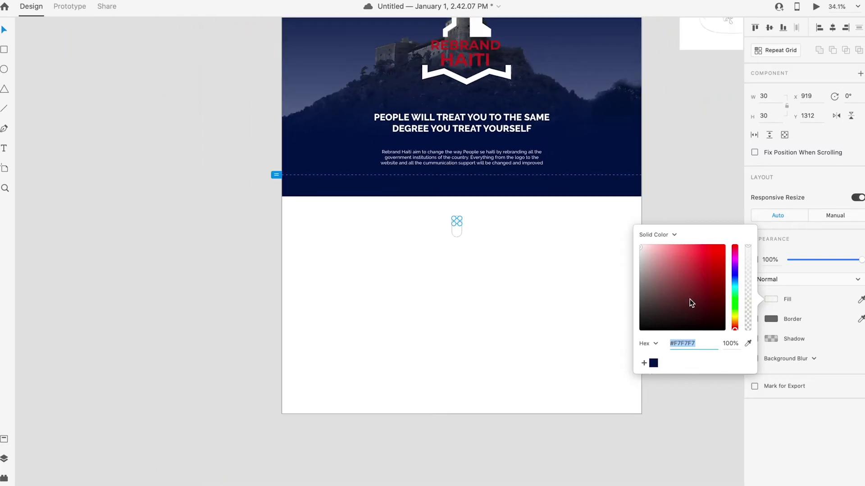
click(746, 344)
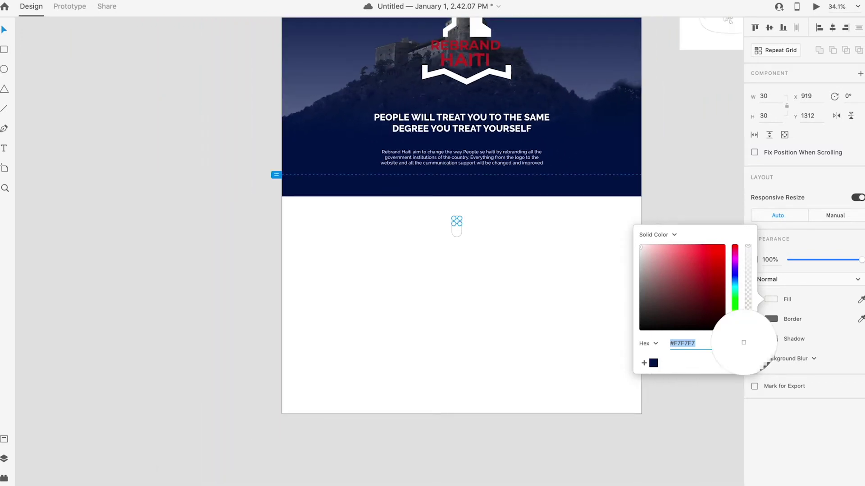
click(467, 45)
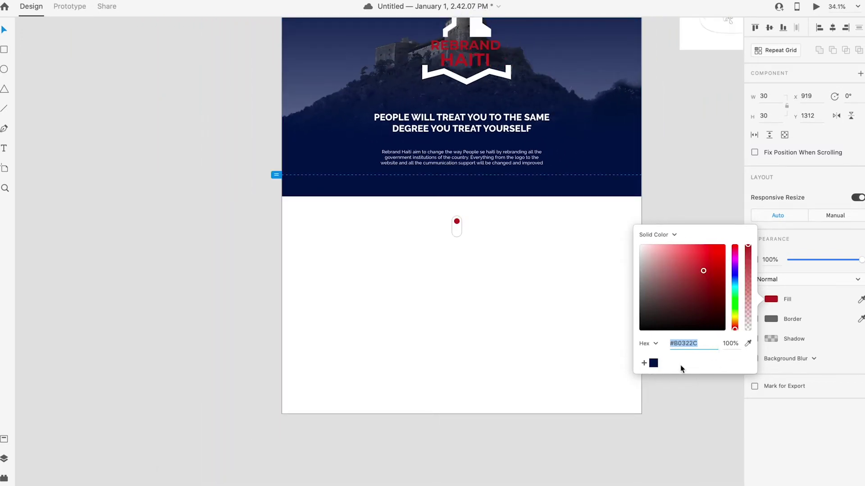
click(644, 363)
click(504, 280)
Step: Give the capsule a red outline 3 px thick
click(457, 235)
click(774, 341)
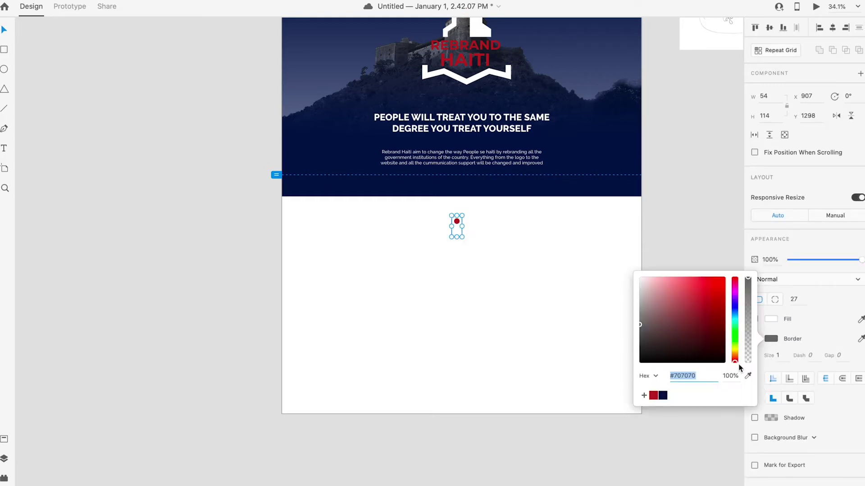
click(654, 396)
click(782, 358)
click(762, 357)
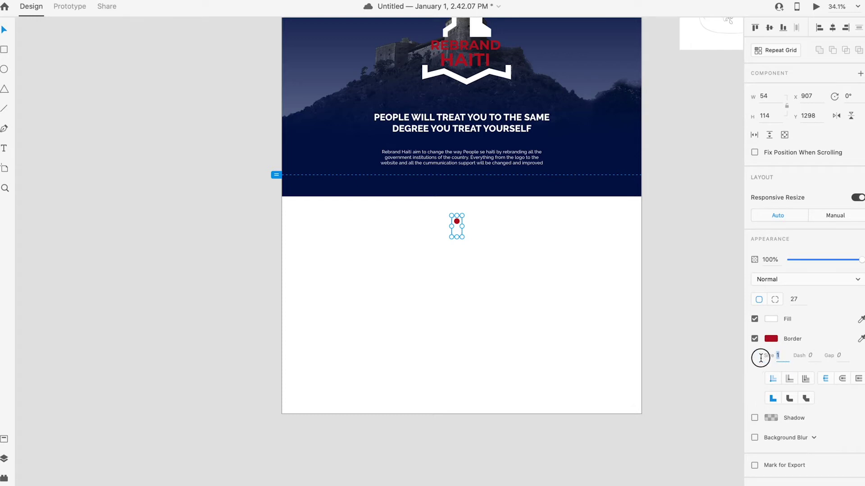
key(Return)
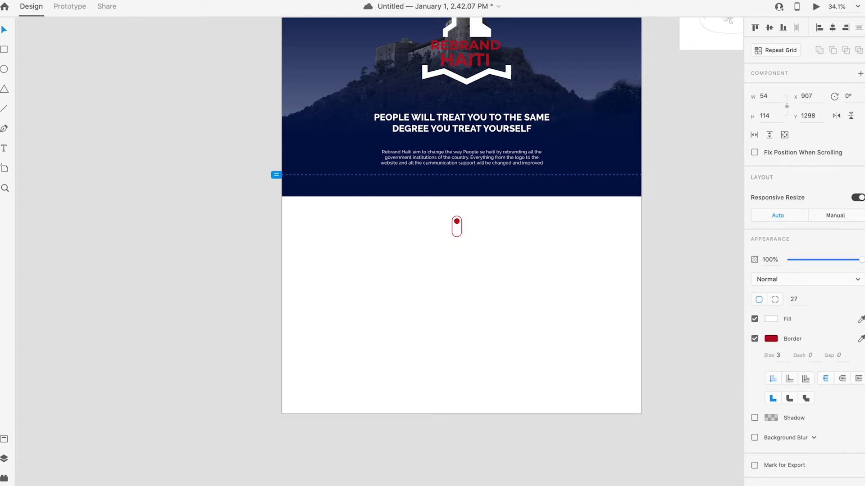
Step: Move the capsule and dot to the hero's bottom edge and remove the capsule's white fill
click(600, 378)
drag(477, 251, 456, 182)
click(488, 216)
click(456, 185)
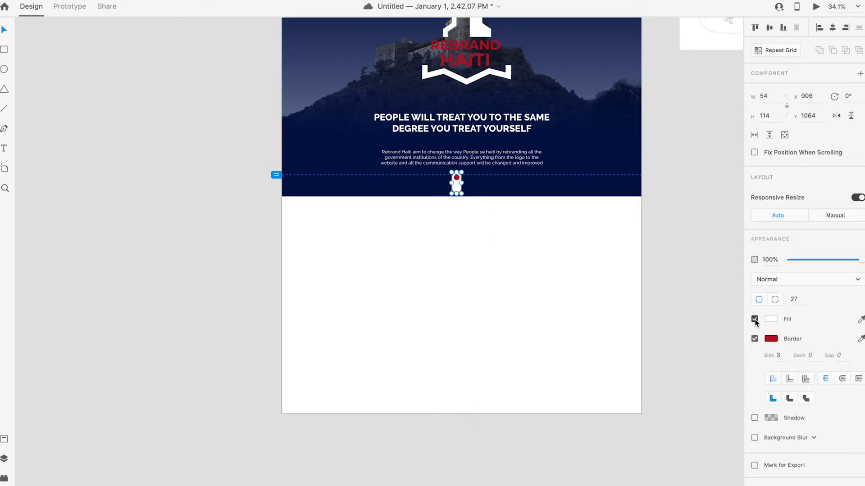
click(754, 319)
click(582, 323)
Step: Group the capsule with its red dot and scale the group down to 38 by 82
click(457, 178)
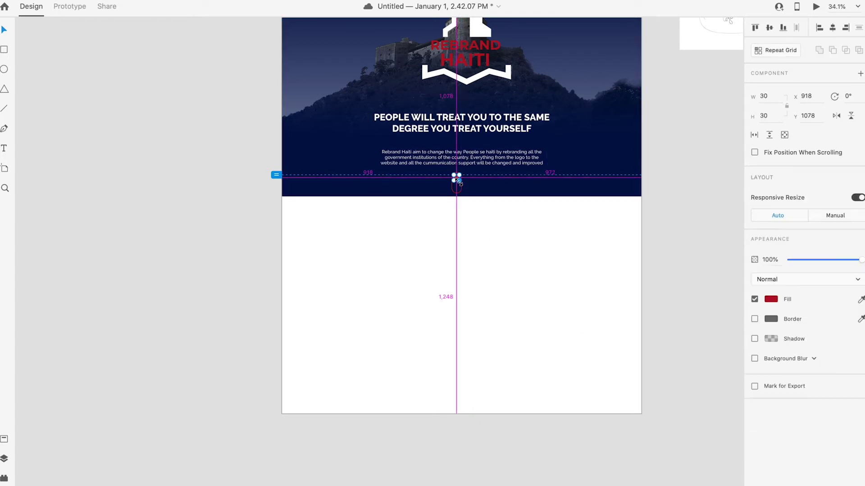
scroll(457, 180, up, 5)
click(469, 194)
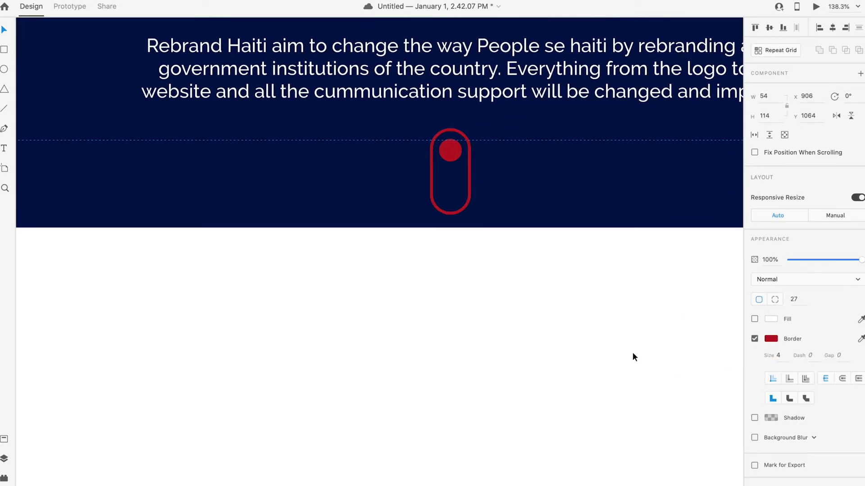
shift+click(450, 150)
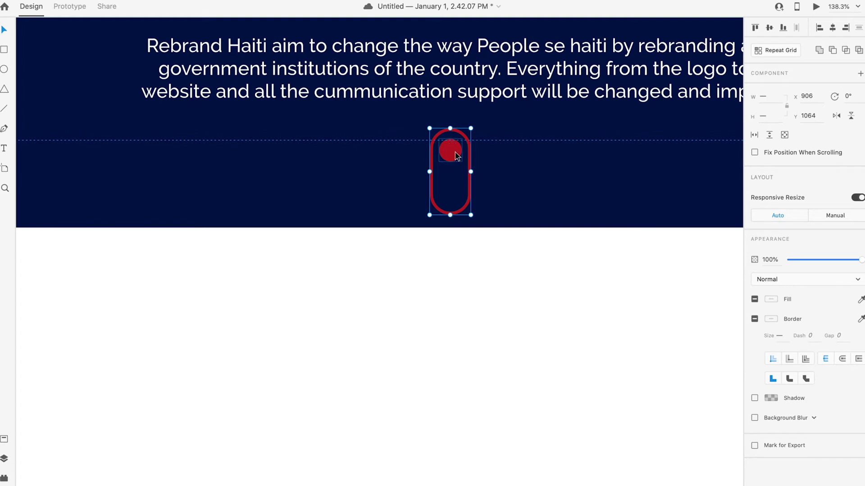
click(452, 192)
click(455, 158)
shift+click(468, 192)
key(super+g)
drag(471, 128, 467, 140)
click(457, 234)
scroll(457, 232, down, 5)
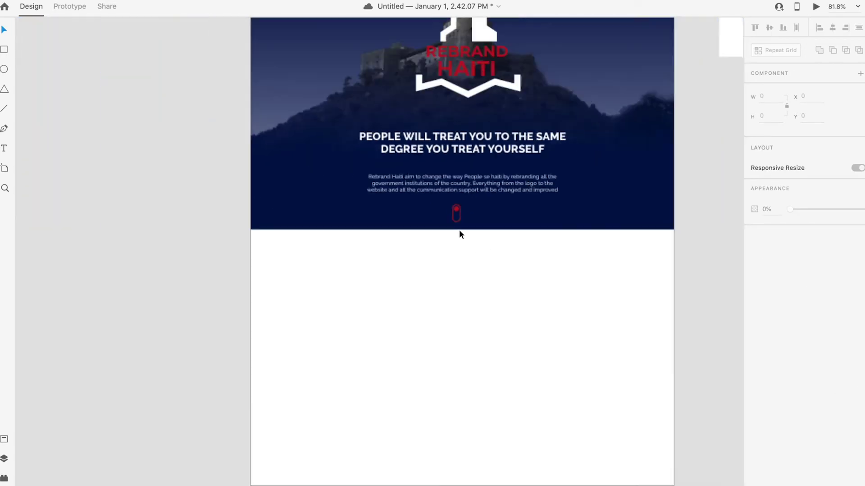
scroll(460, 232, down, 3)
click(458, 221)
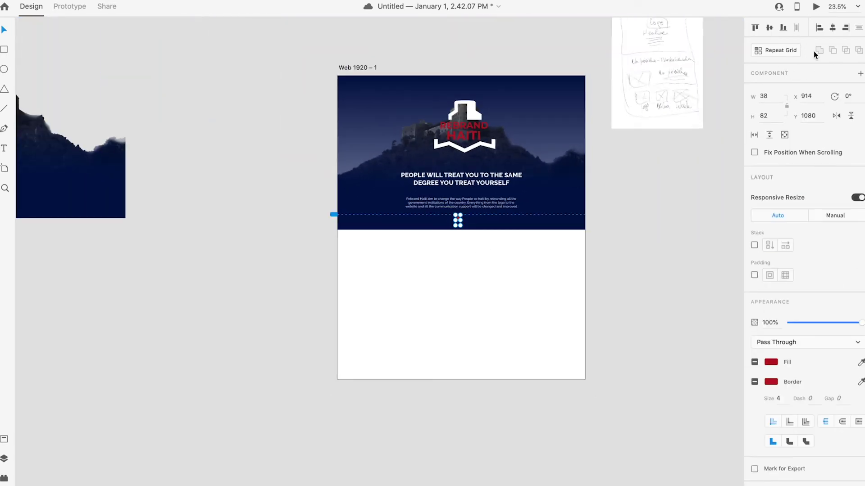
Step: Centre the red capsule group horizontally on the artboard
click(835, 28)
click(667, 274)
scroll(490, 298, down, 5)
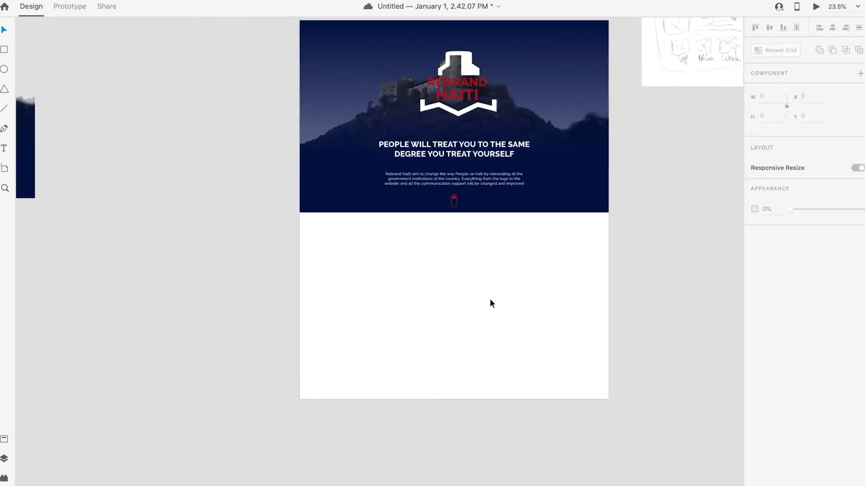
scroll(490, 299, up, 5)
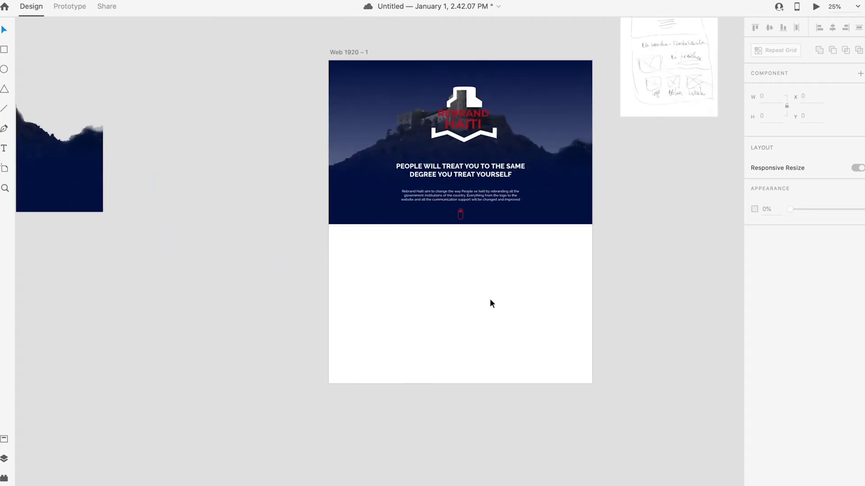
Step: Move the wireframe sketch image to the left of the artboard
scroll(585, 253, right, 3)
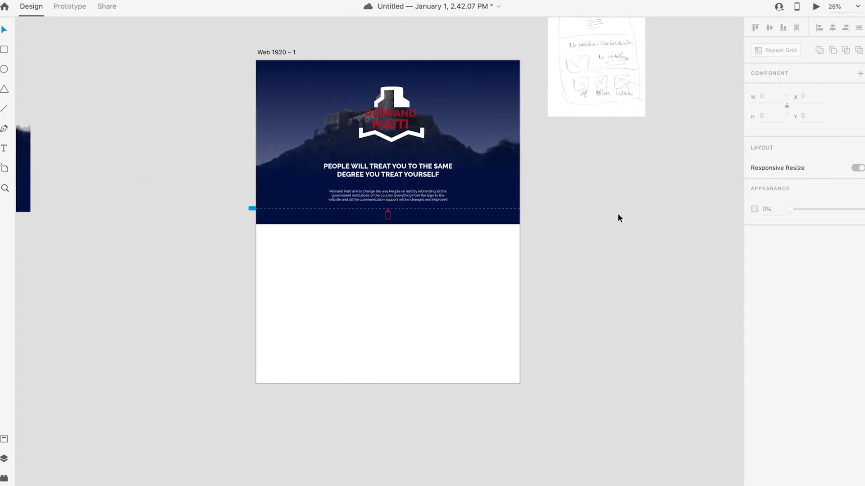
drag(596, 79, 580, 255)
scroll(601, 227, up, 5)
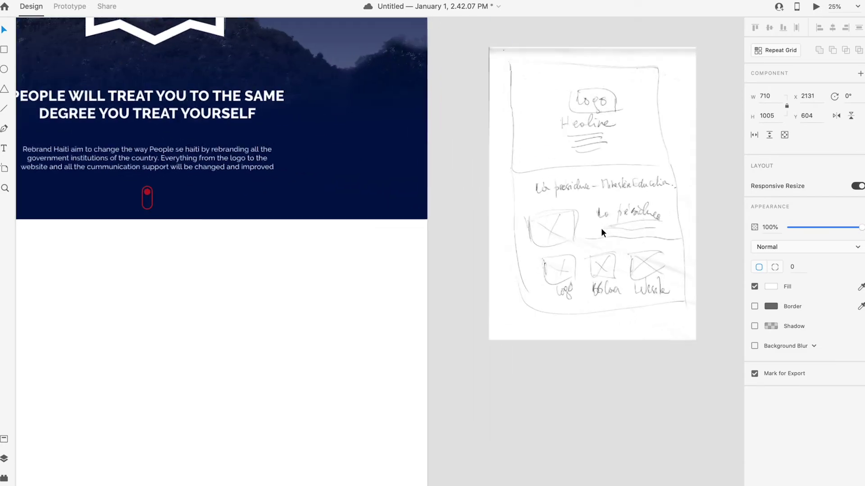
scroll(602, 226, down, 4)
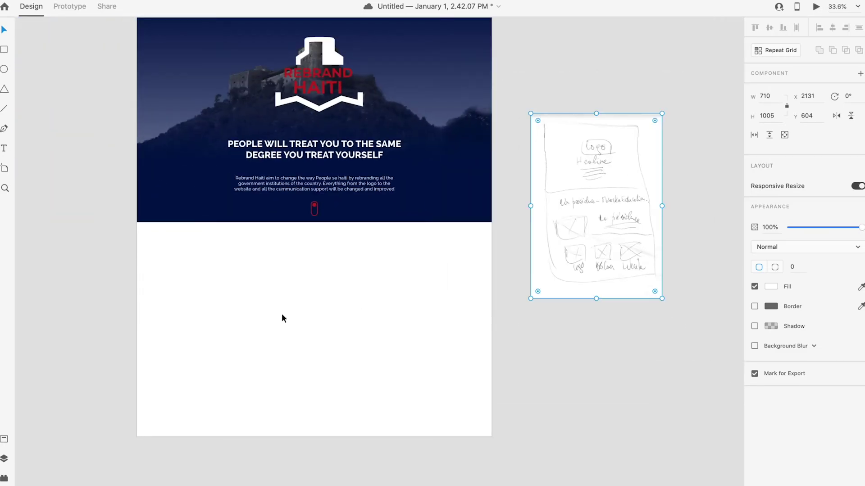
scroll(285, 314, left, 5)
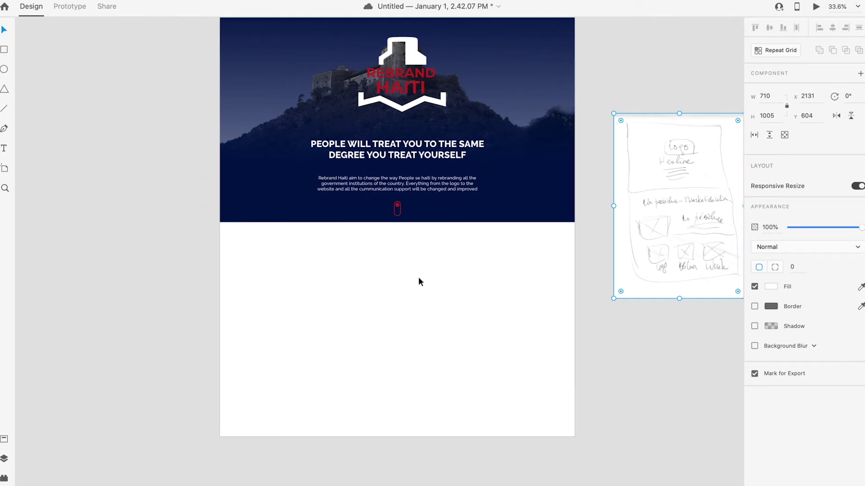
scroll(419, 277, down, 2)
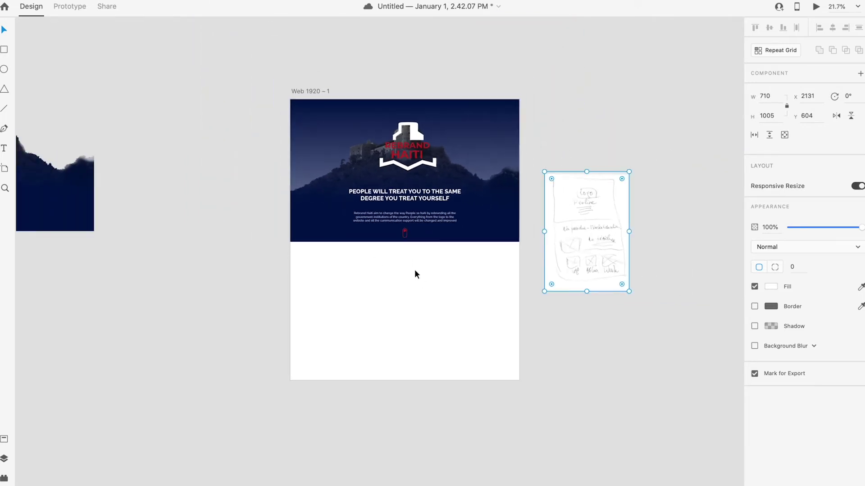
scroll(392, 274, up, 1)
scroll(392, 272, down, 1)
scroll(393, 271, up, 1)
mouse_move(623, 281)
mouse_down()
mouse_move(307, 261)
mouse_move(271, 272)
mouse_up()
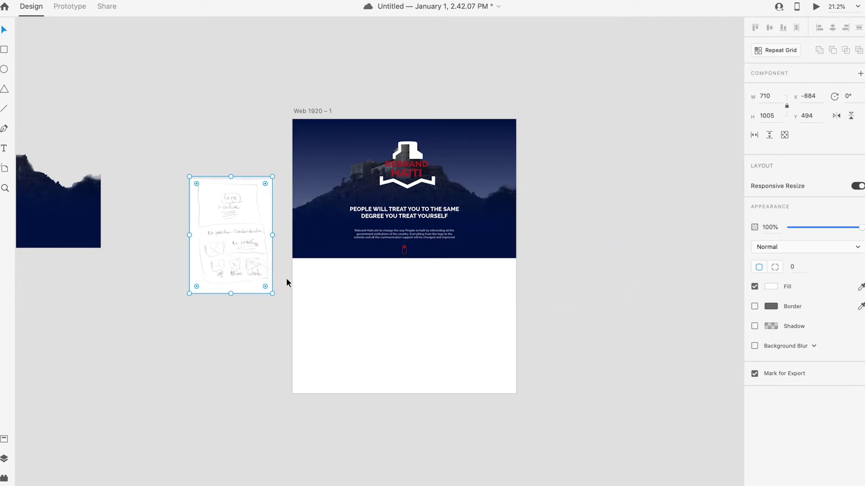
scroll(371, 309, up, 3)
scroll(377, 307, down, 1)
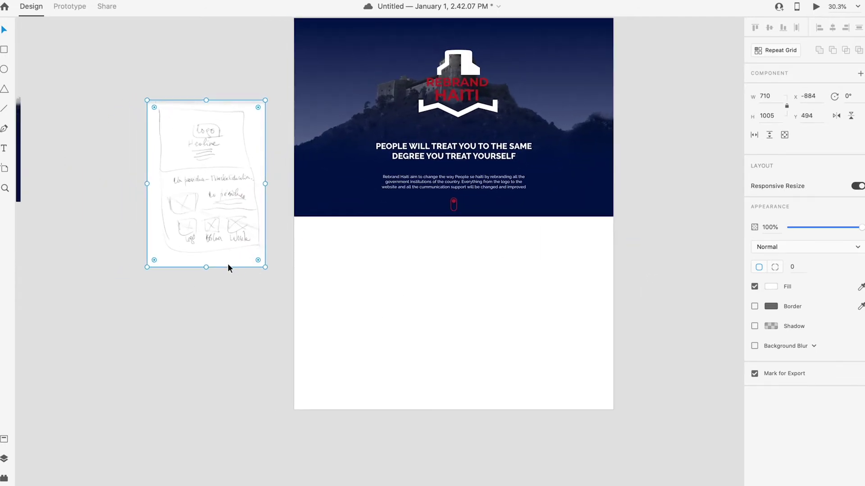
Step: Enlarge the sketch image to about 1382 by 1955
mouse_move(145, 268)
mouse_down()
mouse_move(100, 373)
mouse_move(58, 394)
mouse_up()
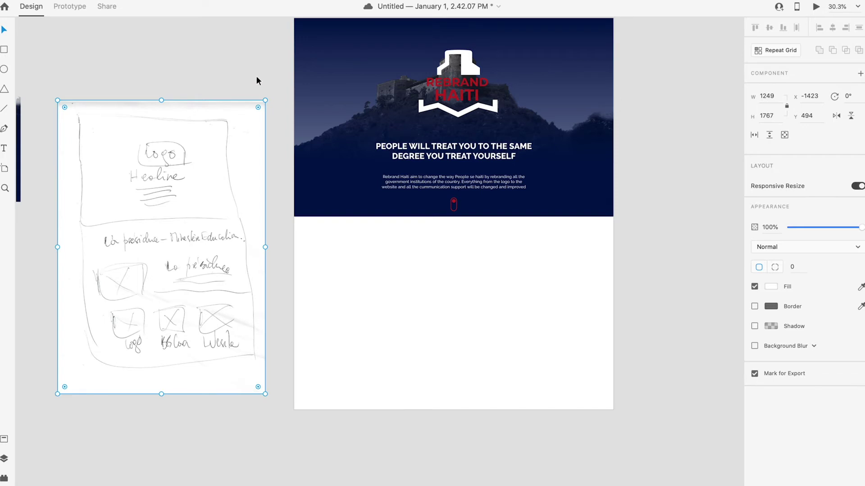
mouse_move(268, 107)
mouse_down()
mouse_move(299, 42)
mouse_move(286, 38)
mouse_up()
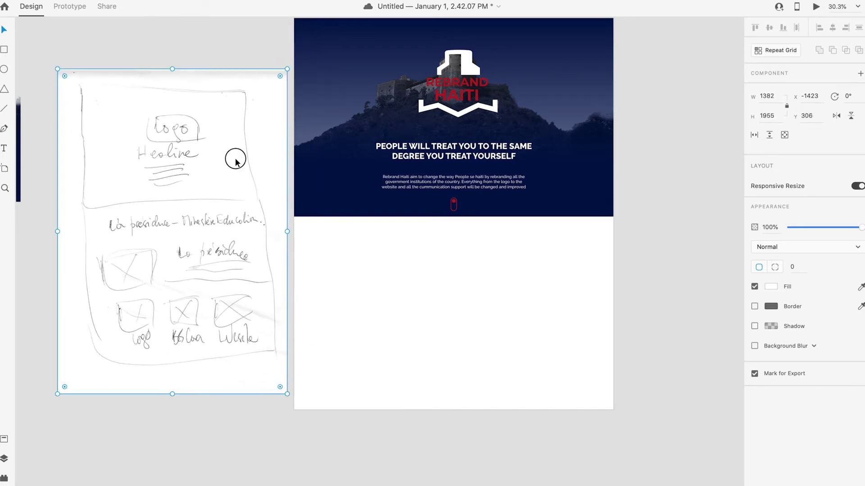
click(352, 324)
scroll(358, 300, left, 3)
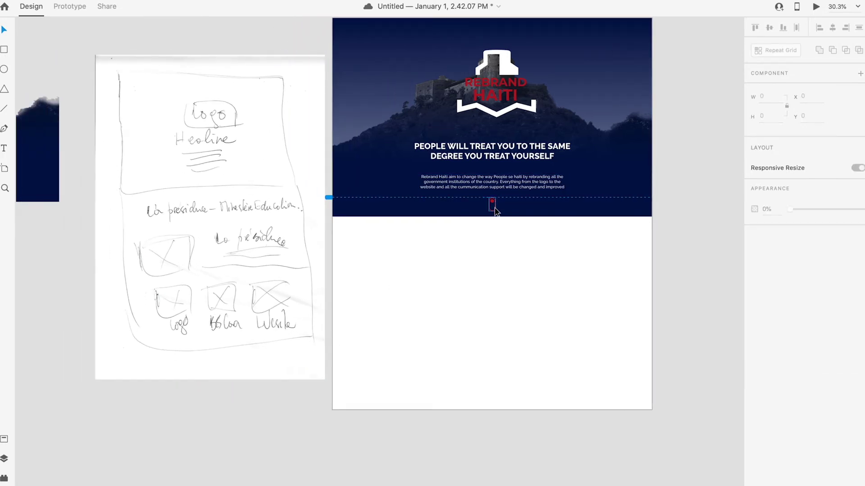
scroll(496, 245, up, 1)
scroll(496, 243, up, 2)
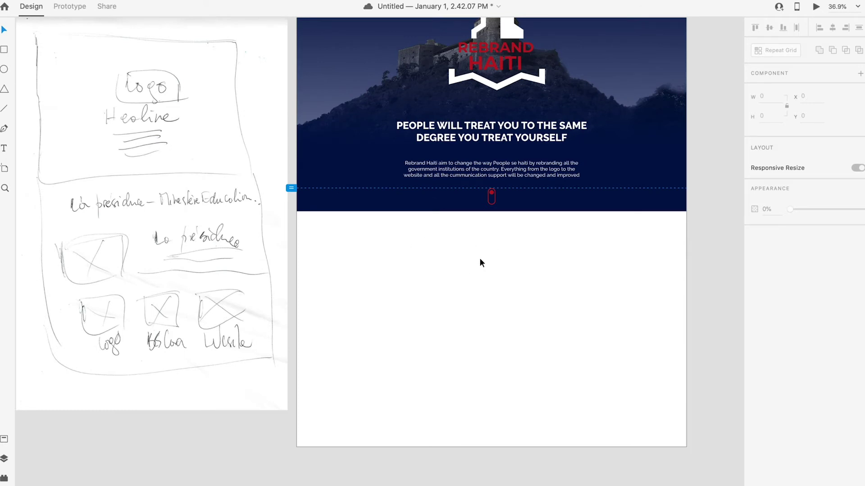
scroll(480, 262, down, 1)
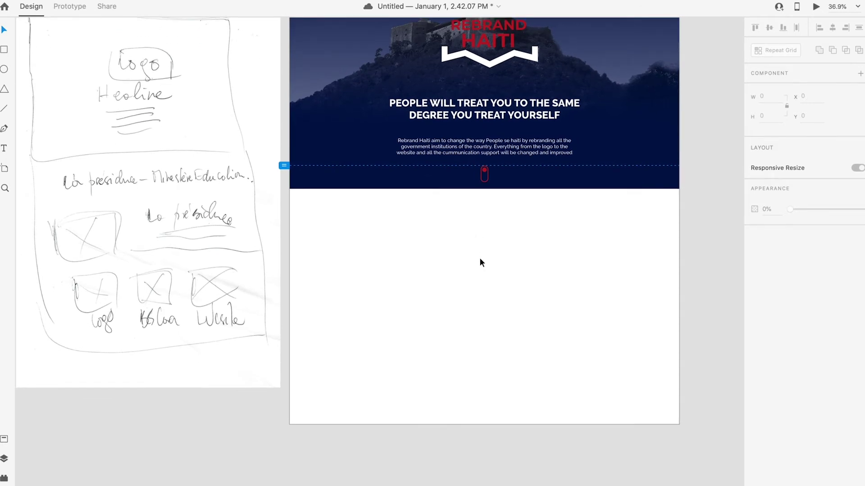
Step: Place the 'Le présidence' text on the artboard and set its fill to black
click(5, 148)
click(475, 246)
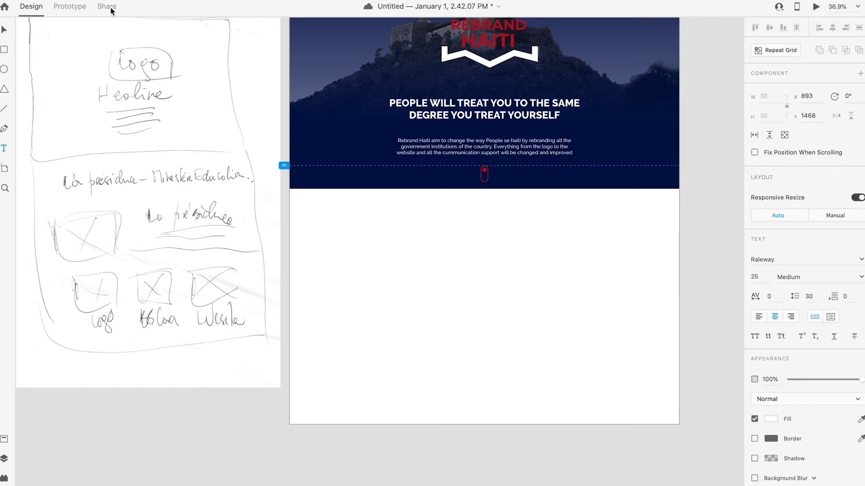
click(4, 33)
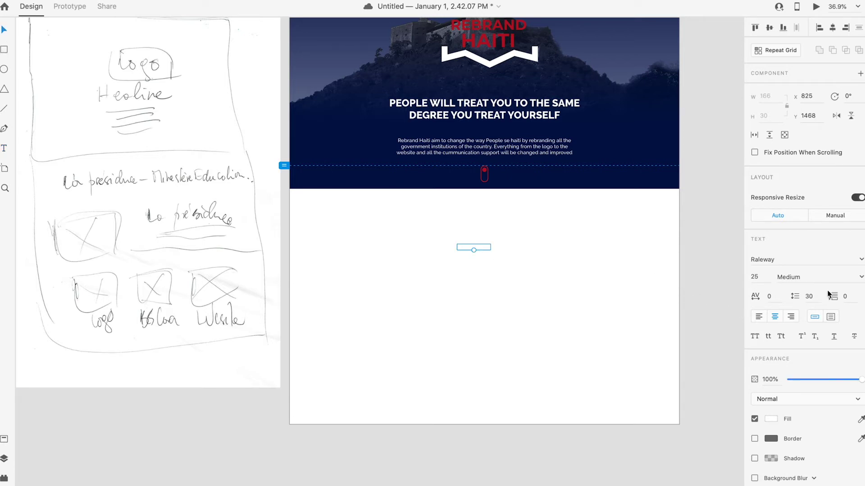
click(770, 419)
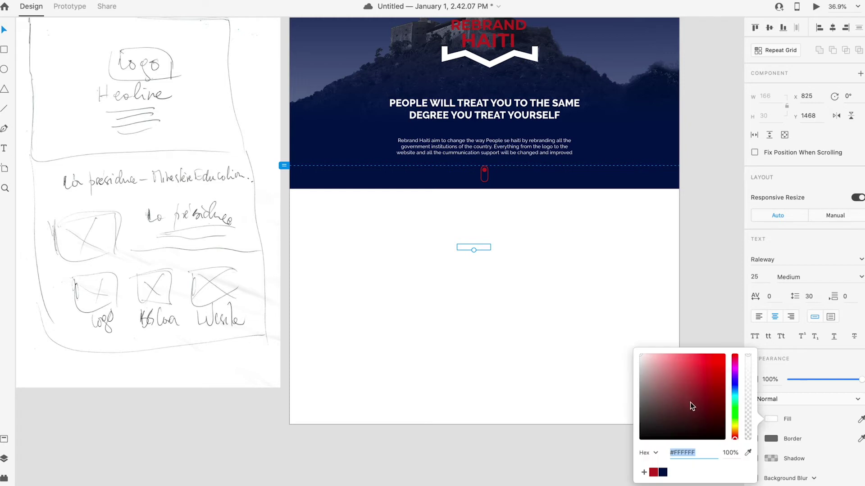
click(561, 304)
Step: Correct the label text from 'Le présidence' to 'La présidence'
click(477, 248)
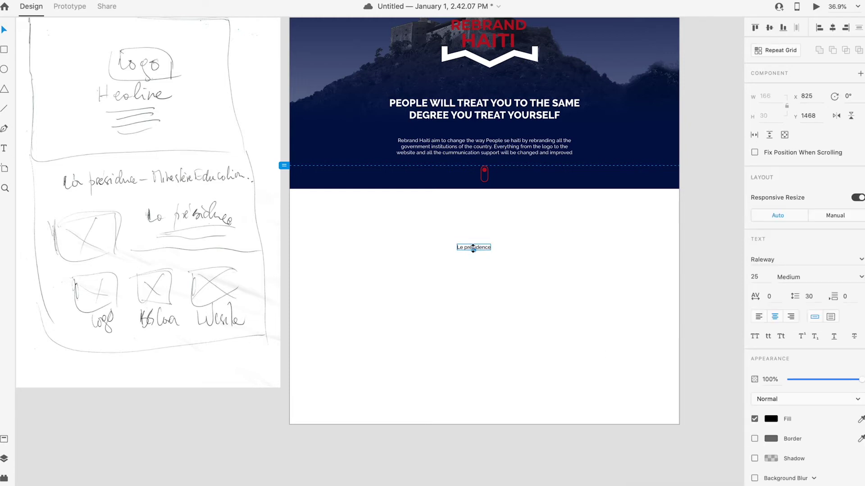
double_click(461, 246)
click(464, 247)
key(BackSpace)
text(a)
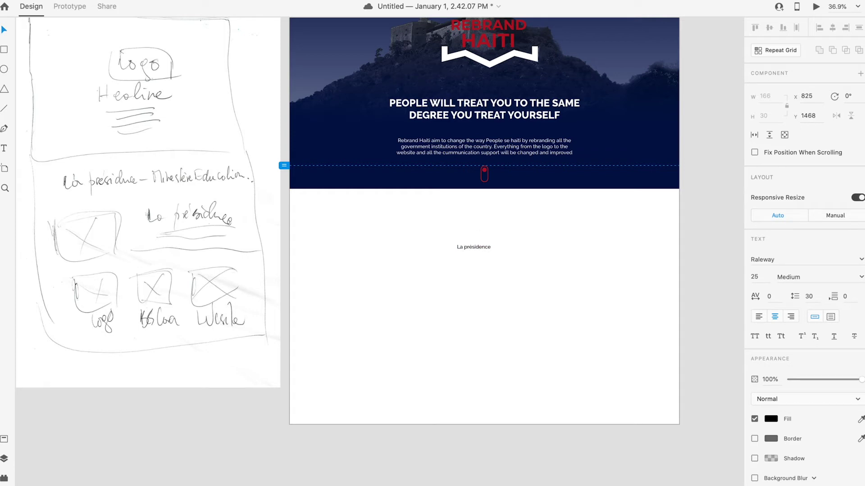
key(Escape)
click(494, 265)
Step: Move 'La présidence' to the lower left of the white section, around x 383, y 1856
drag(476, 247, 385, 222)
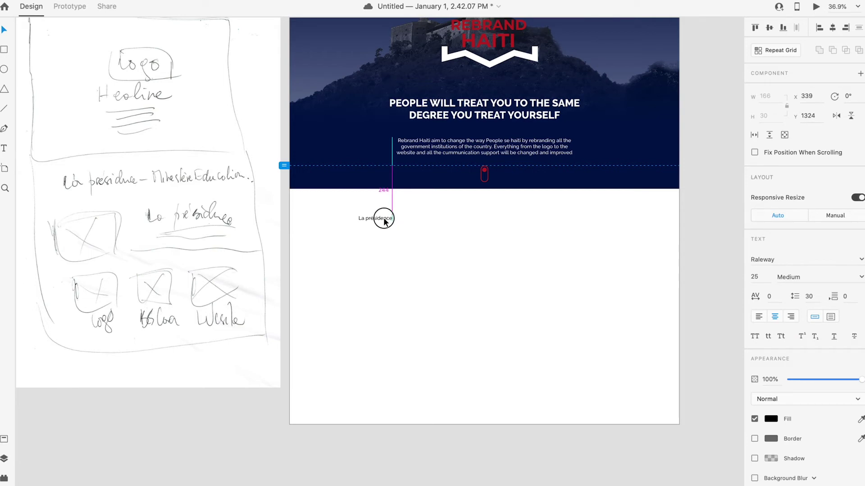
mouse_move(385, 221)
mouse_down()
mouse_move(399, 222)
mouse_move(395, 329)
mouse_up()
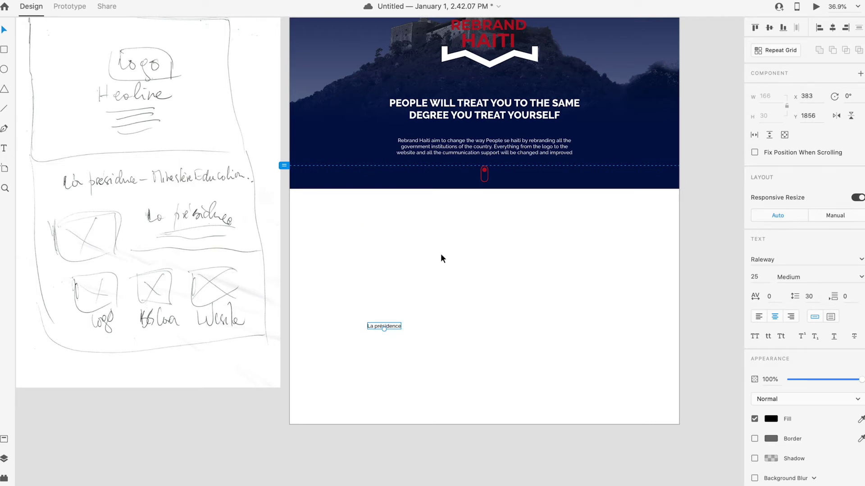
click(6, 50)
Step: Start a text box under the hero and type a first draft: 'Les institutions comprisent dans le'
click(6, 148)
click(454, 241)
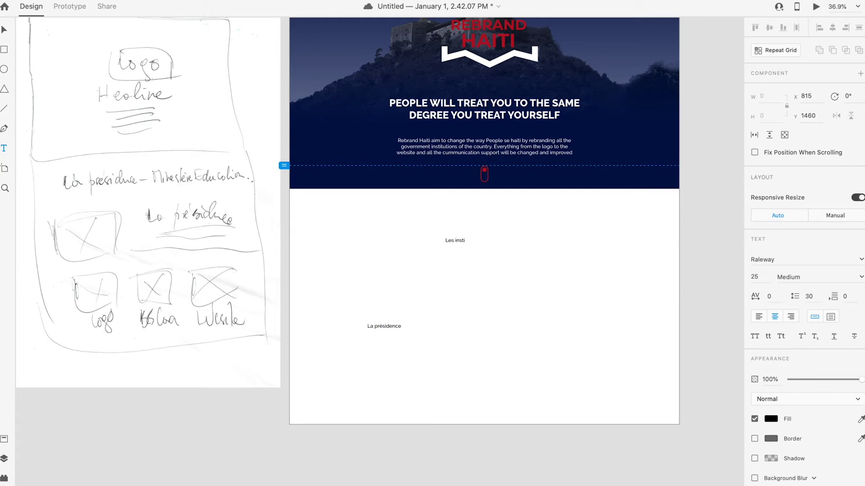
text(Les institutions choi)
key(BackSpace)
key(BackSpace)
key(BackSpace)
text(mprisent dans le)
key(BackSpace)
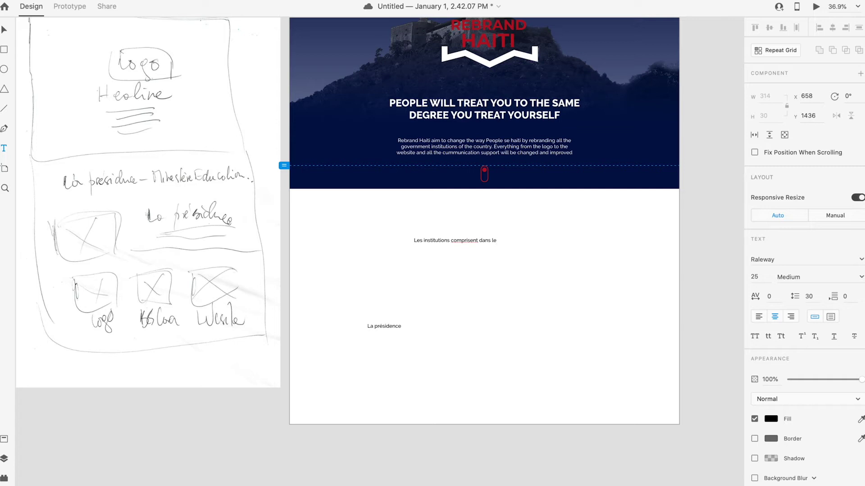
right_click(460, 239)
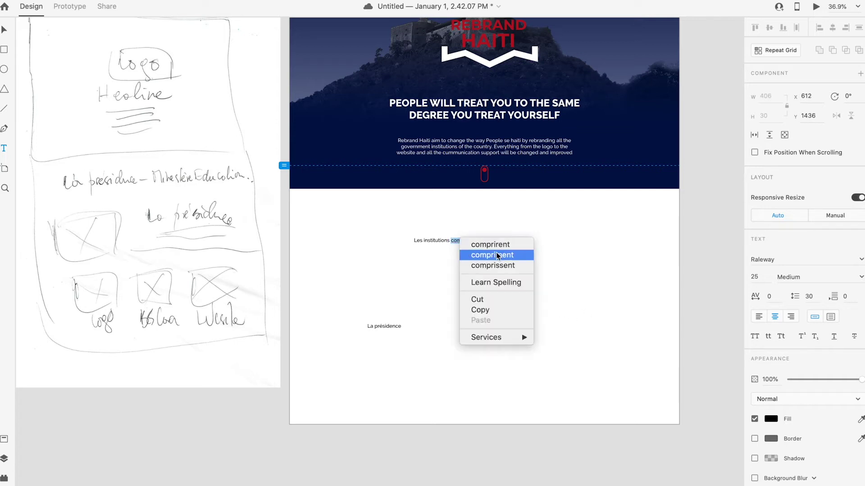
click(447, 239)
triple_click(490, 242)
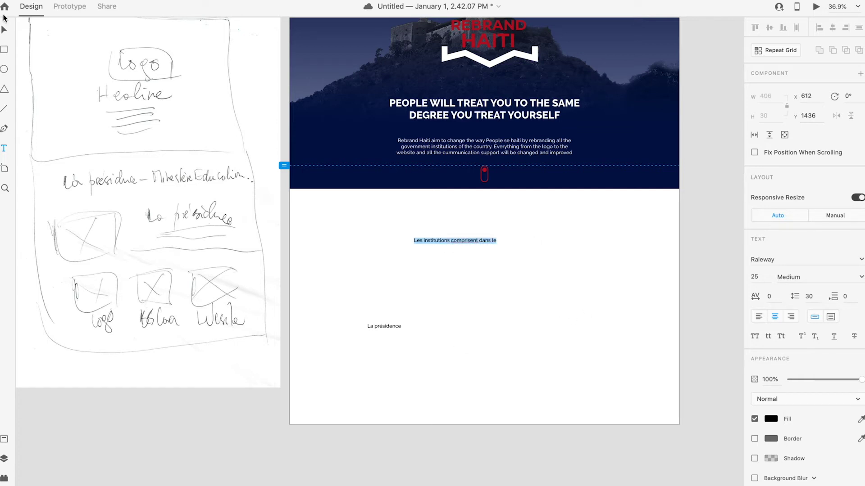
click(4, 30)
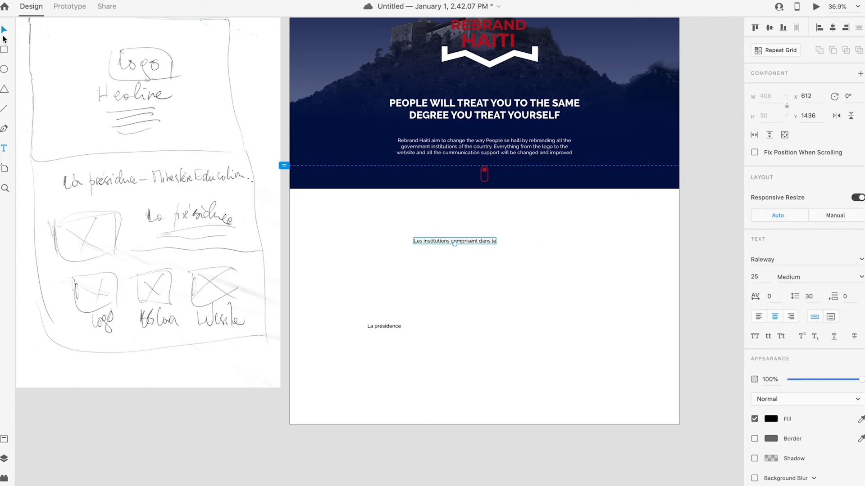
Step: Replace the text with 'All the institutions included in the project', correcting the typos
double_click(476, 240)
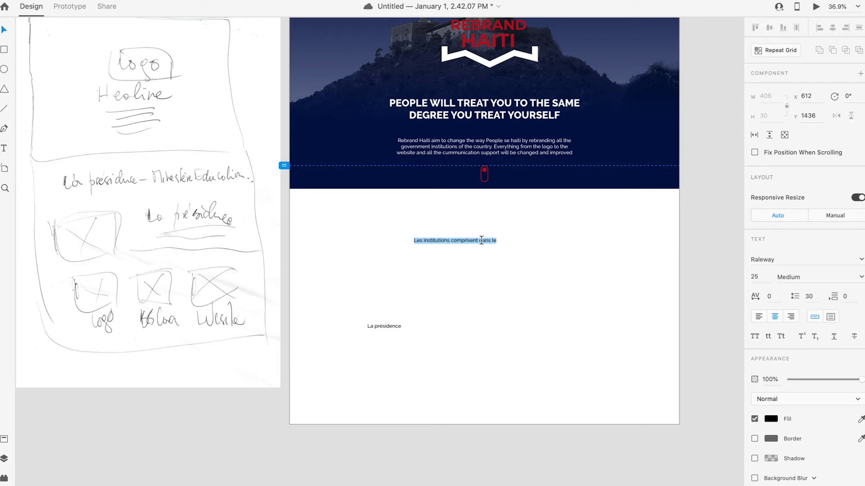
text(In)
text(l the institution.s)
key(BackSpace)
key(BackSpace)
text(s incliuded in the projecty)
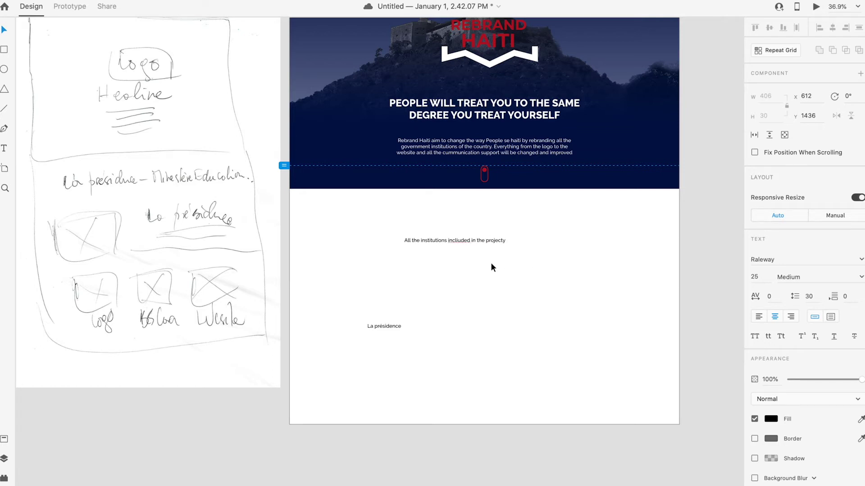
key(BackSpace)
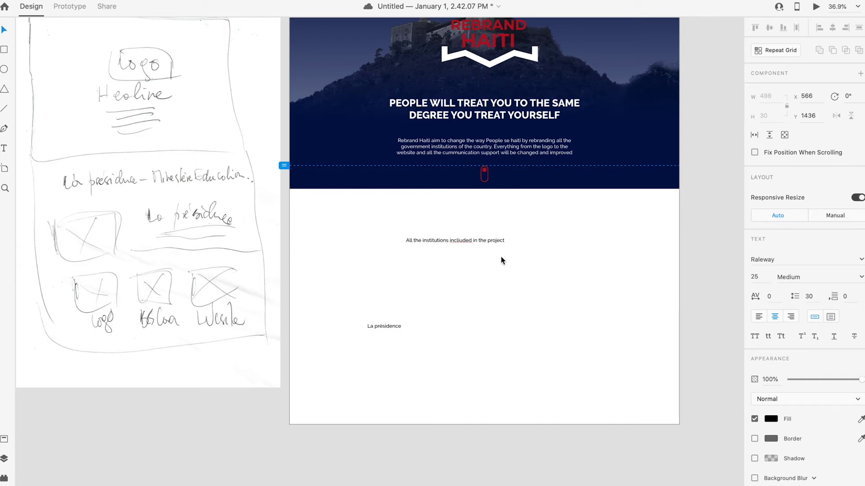
key(super+a)
click(460, 241)
key(Escape)
Step: Move the heading up just below the banner and make it Bold
drag(482, 241, 501, 212)
click(861, 277)
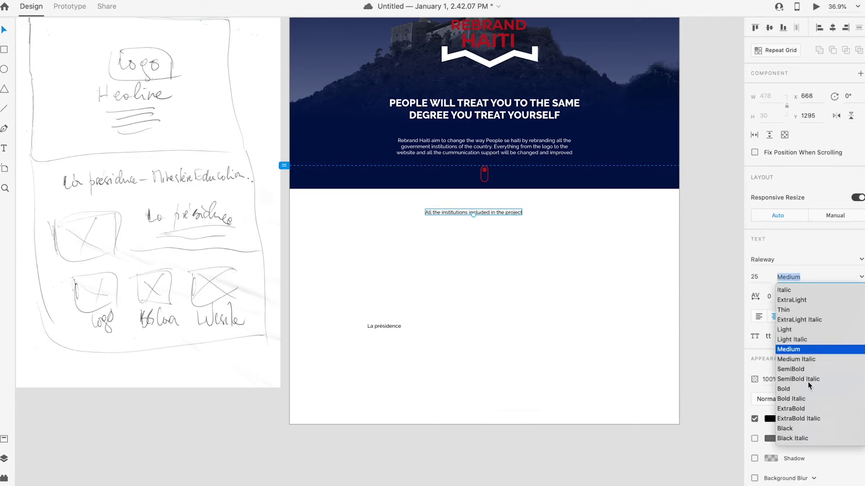
click(791, 390)
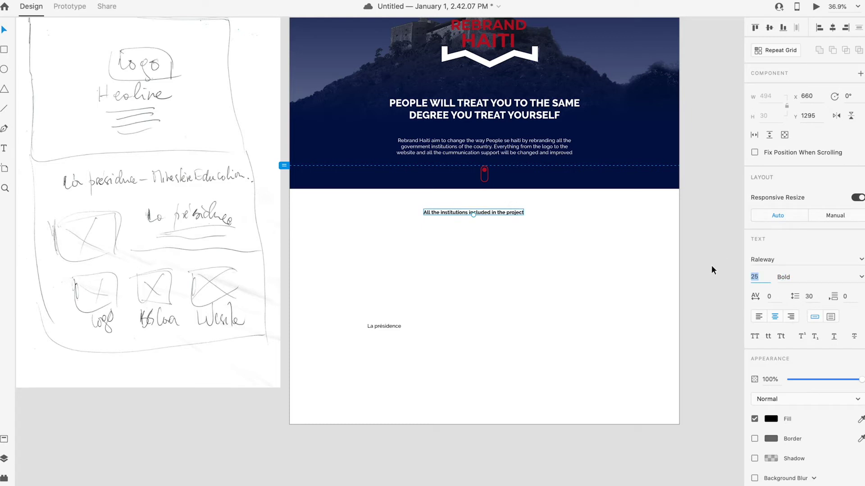
click(755, 276)
Step: Set the heading to size 30, then nudge it and the La présidence label into place
text(30)
key(Return)
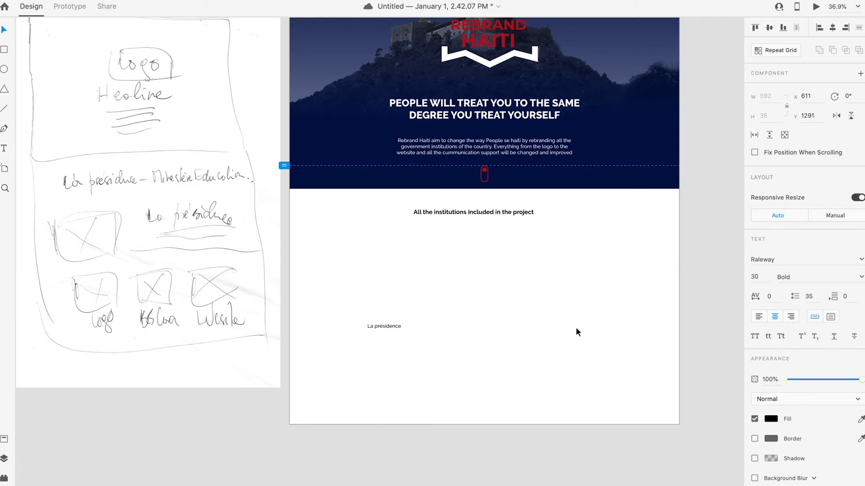
click(580, 310)
drag(498, 215, 504, 215)
click(375, 336)
drag(386, 334, 388, 351)
click(433, 349)
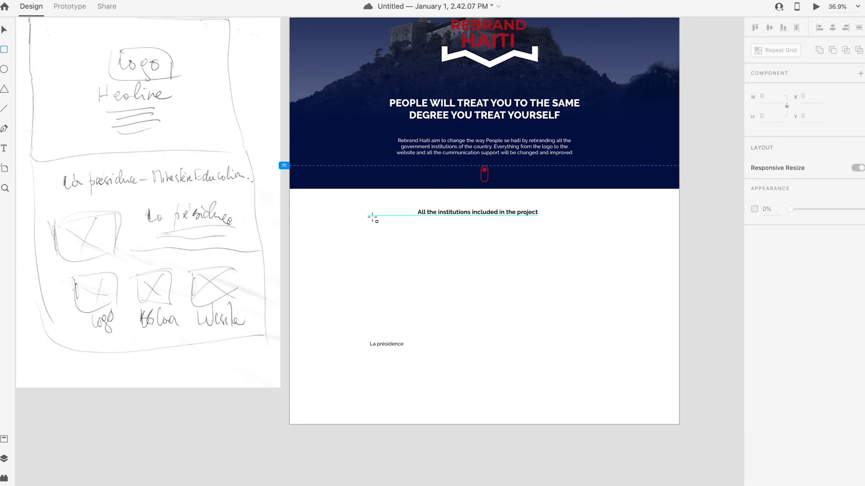
Step: Draw a trial rectangle under the heading, then delete it
mouse_move(370, 212)
mouse_down()
mouse_move(587, 270)
mouse_move(582, 263)
mouse_up()
key(v)
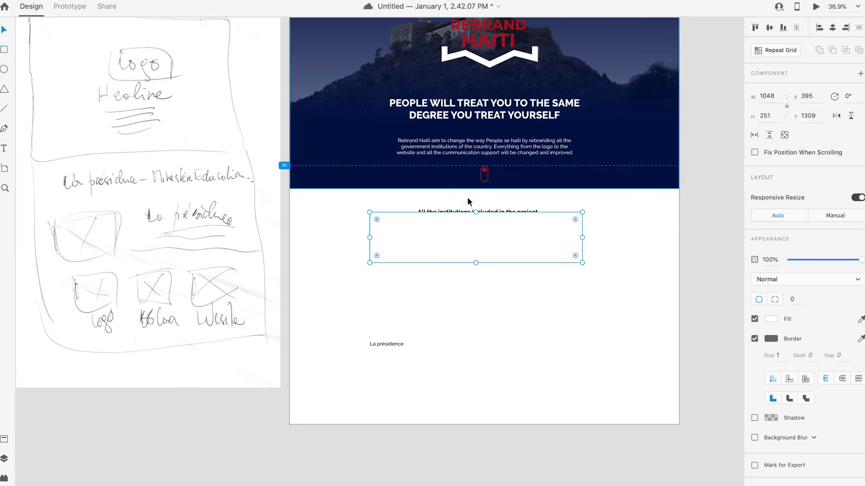
click(558, 214)
drag(563, 216, 565, 216)
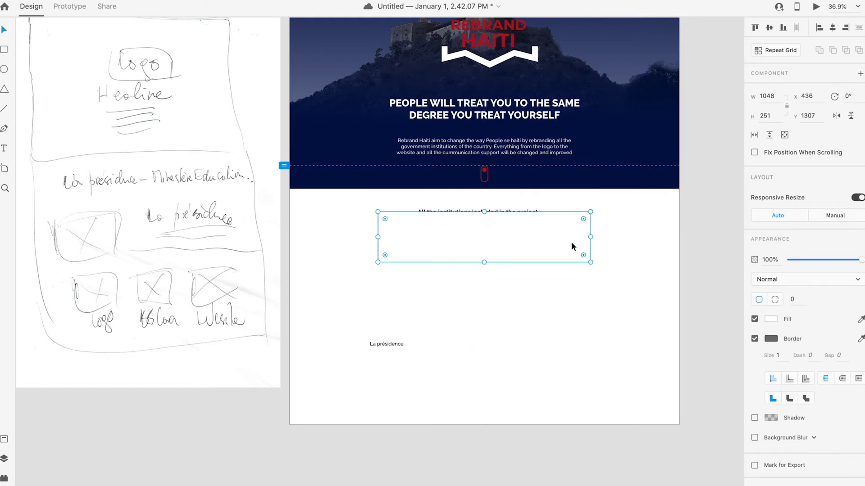
key(Delete)
Step: Draw the frame's left vertical line and bottom line, aligning their corner
click(4, 108)
mouse_move(417, 212)
mouse_down()
mouse_move(411, 223)
mouse_move(363, 217)
mouse_move(364, 272)
mouse_move(364, 264)
mouse_up()
drag(364, 213, 364, 211)
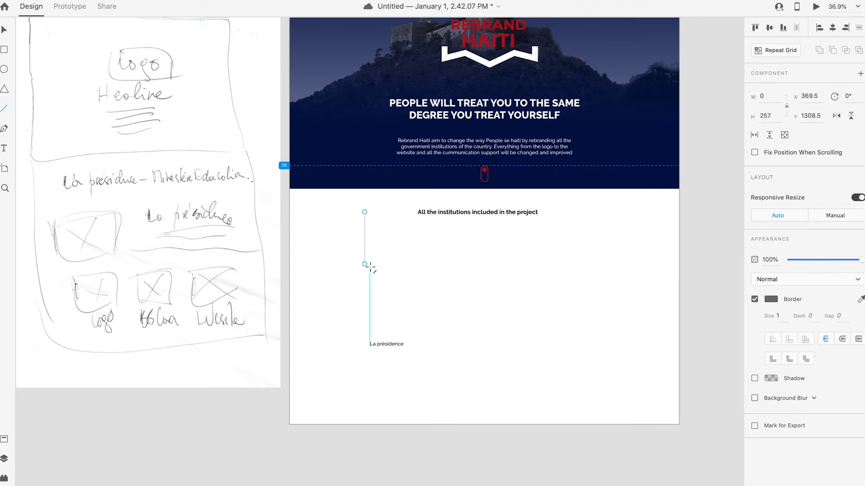
drag(368, 265, 565, 264)
click(4, 30)
click(428, 268)
drag(422, 263, 415, 266)
click(521, 283)
Step: Copy the left line to the bottom line's right end, then centre all three lines under the heading
click(511, 265)
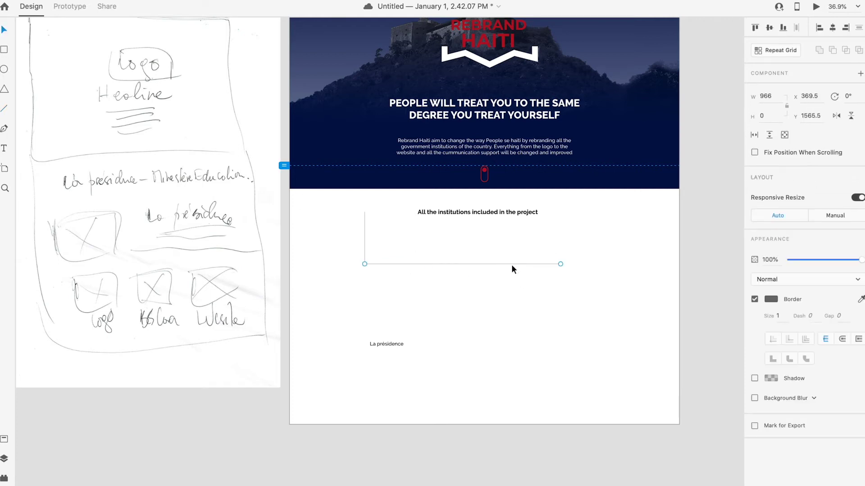
key(alt)
mouse_move(365, 242)
drag(365, 247, 582, 239)
click(550, 257)
click(562, 247)
click(596, 255)
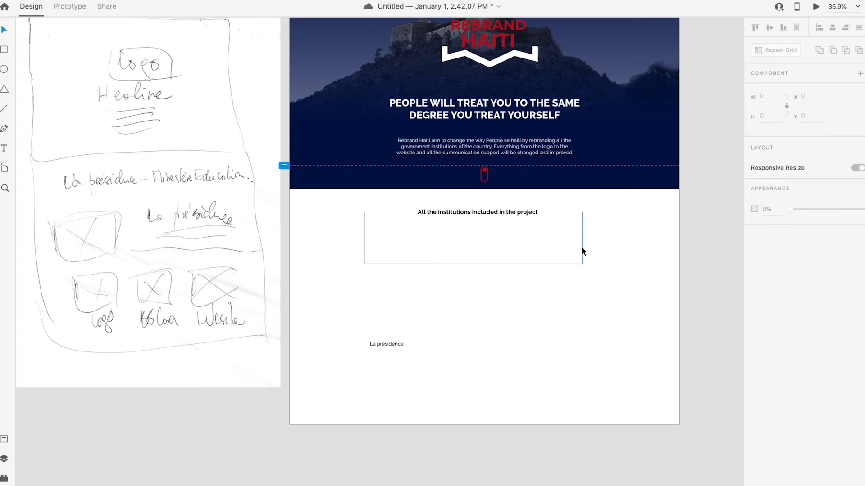
drag(603, 286, 352, 245)
drag(516, 263, 527, 263)
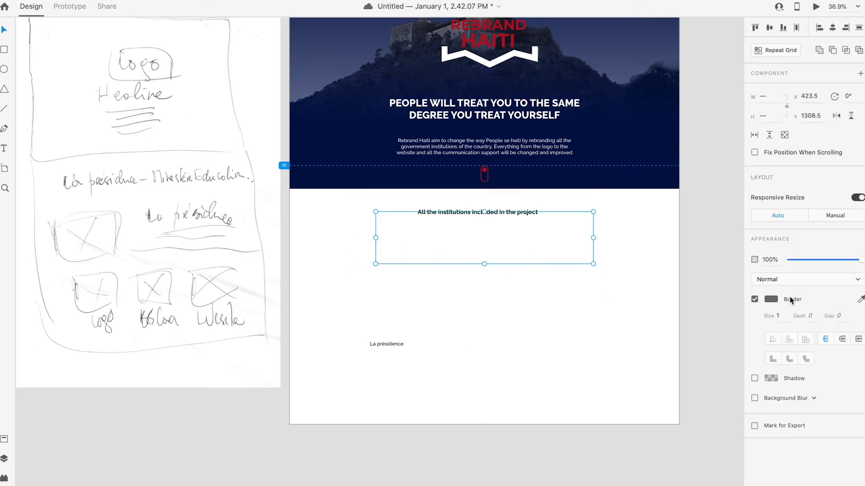
Step: Give the frame lines a navy border with thickness 2
click(771, 299)
click(663, 356)
click(560, 328)
click(482, 248)
click(771, 299)
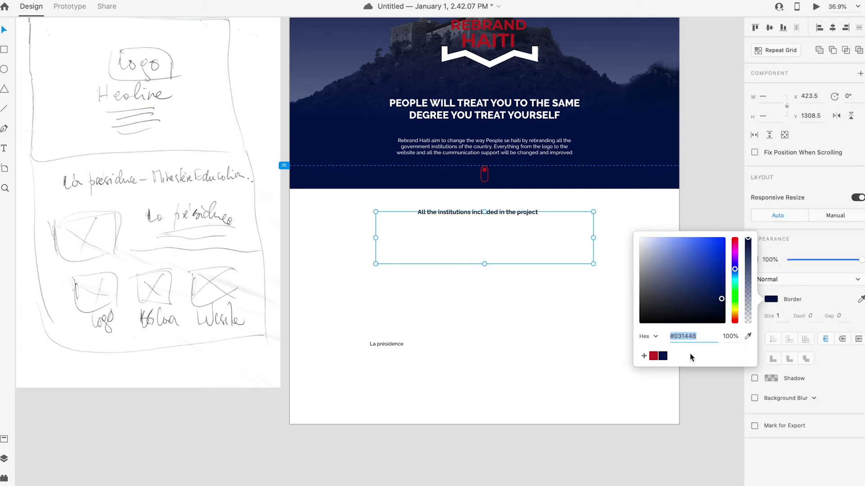
click(662, 356)
click(787, 315)
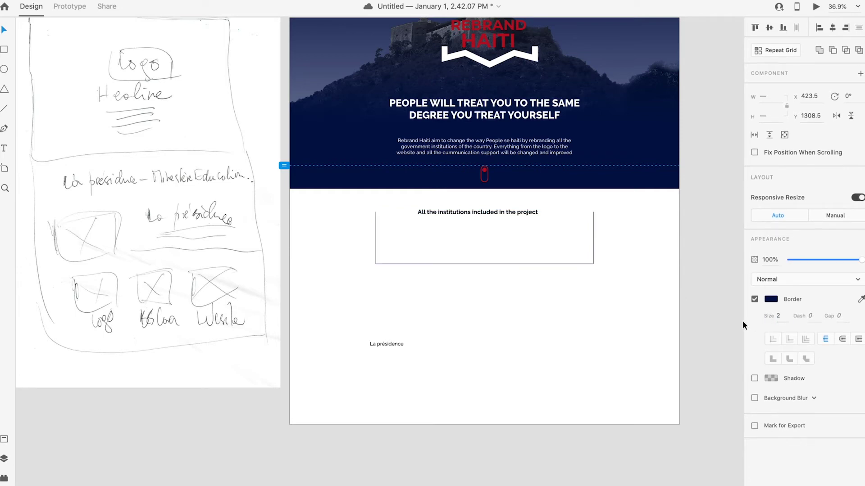
click(648, 309)
scroll(569, 269, up, 3)
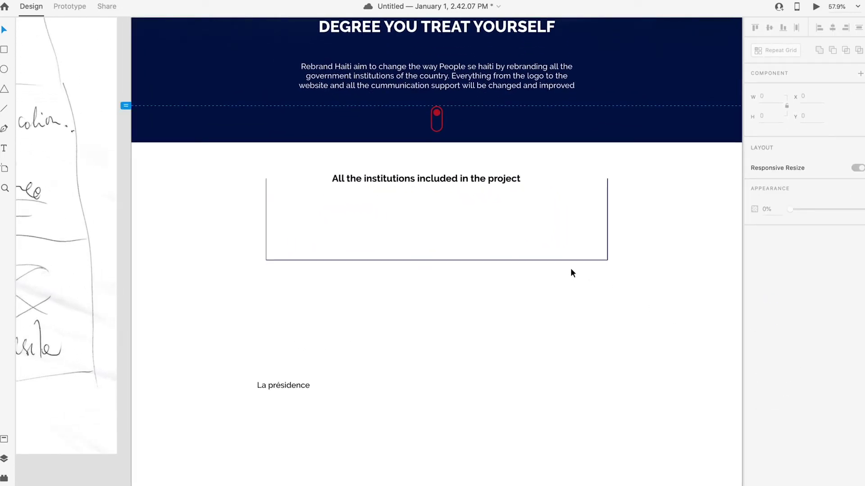
scroll(570, 269, down, 4)
Step: Nudge the heading right and reposition the box's left line
click(509, 221)
drag(502, 216, 504, 215)
click(529, 311)
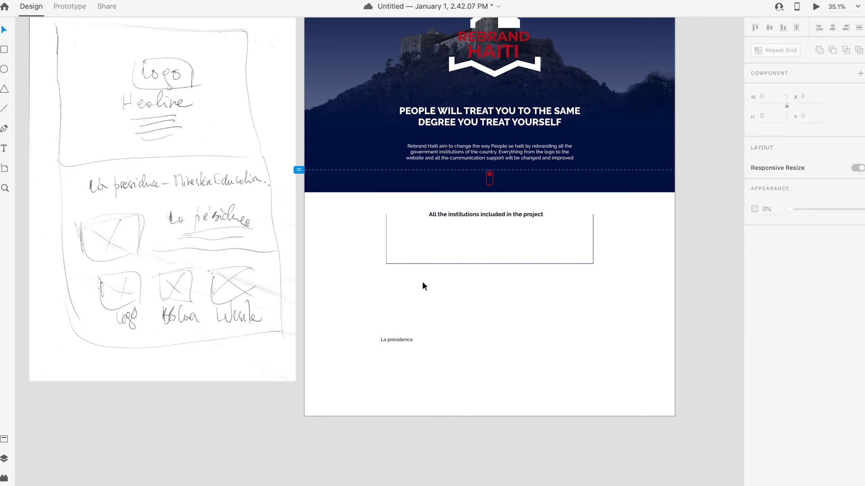
scroll(507, 298, up, 1)
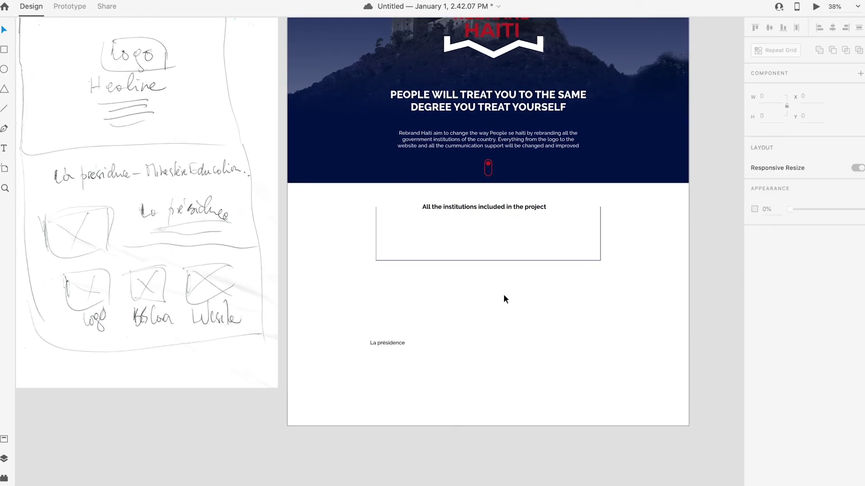
click(376, 209)
drag(376, 222, 589, 208)
click(643, 235)
Step: Select the box's left, top and bottom lines in various combinations
drag(627, 283, 354, 193)
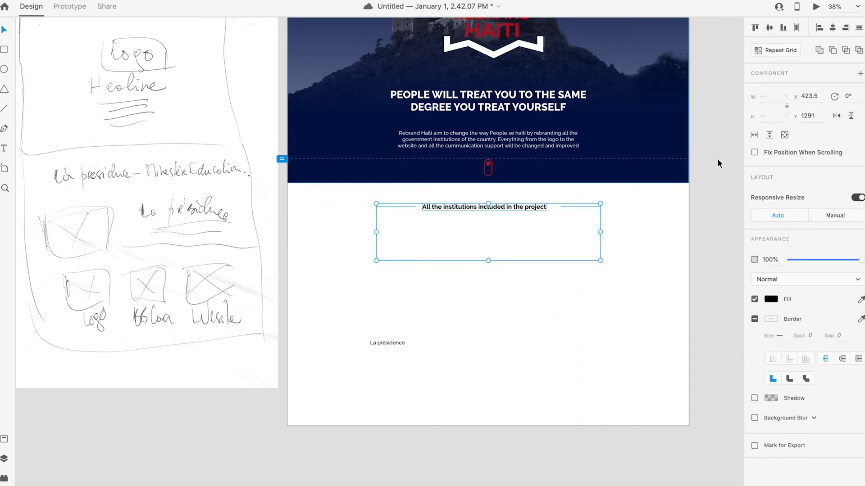
click(651, 225)
drag(573, 192, 610, 280)
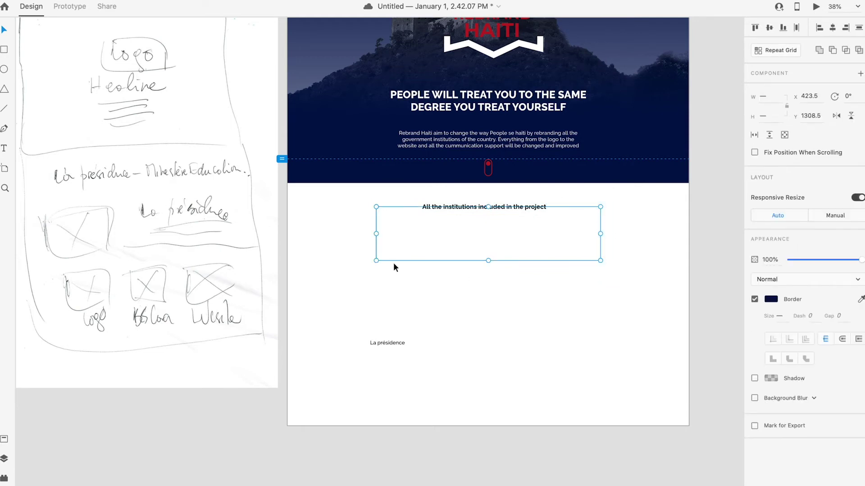
click(450, 285)
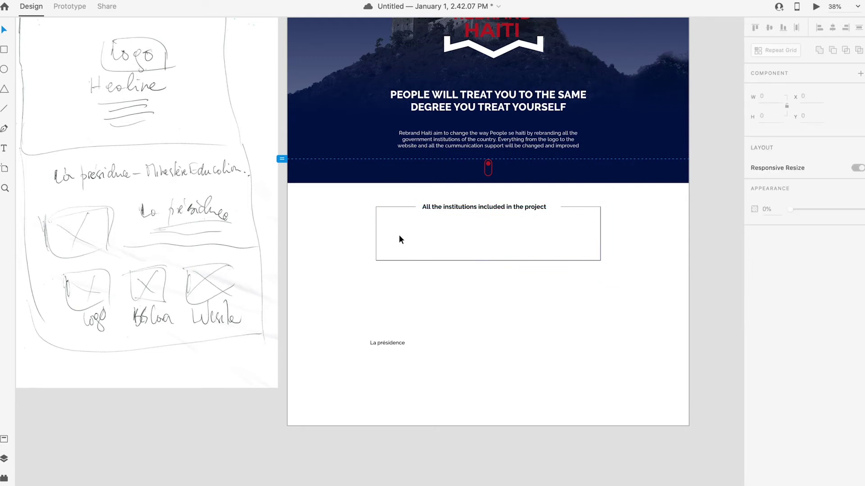
click(376, 233)
shift+click(396, 207)
shift+click(458, 260)
click(619, 285)
Step: Centre the heading horizontally over the box, undoing an accidental vertical centring
drag(633, 287, 362, 206)
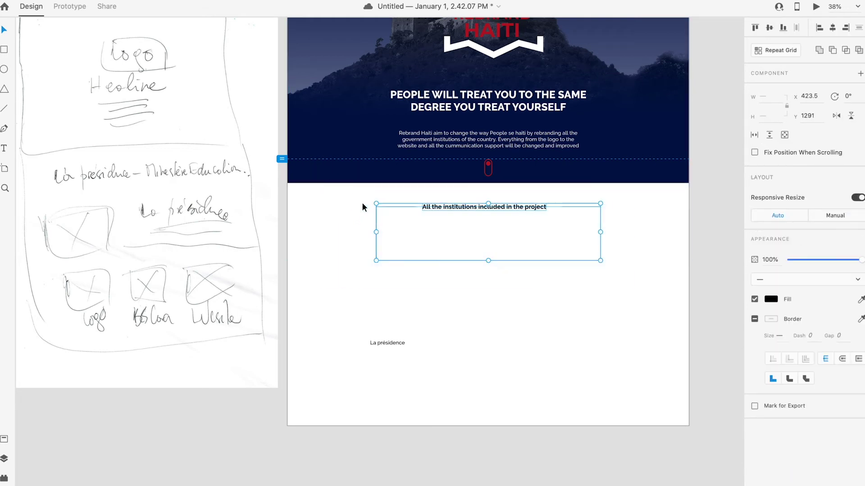
click(770, 28)
key(super+z)
click(833, 28)
click(598, 282)
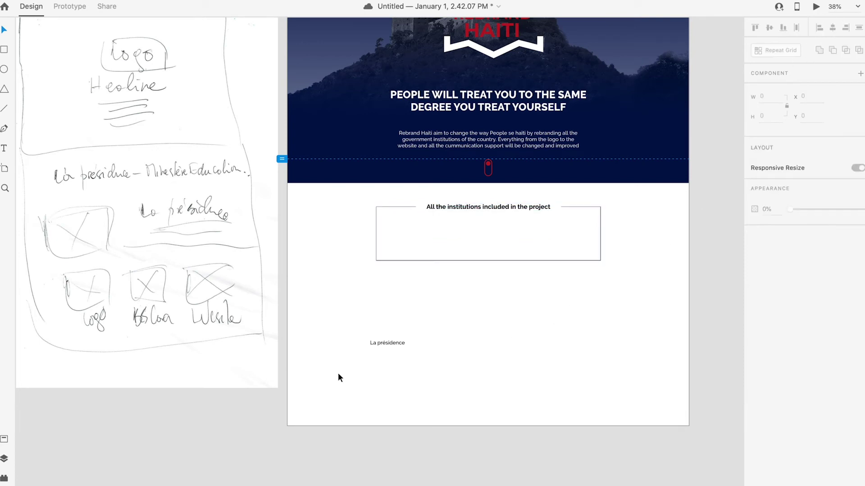
Step: Move La présidence into the box, make it Bold, and copy it as an MEF label
drag(392, 344, 406, 228)
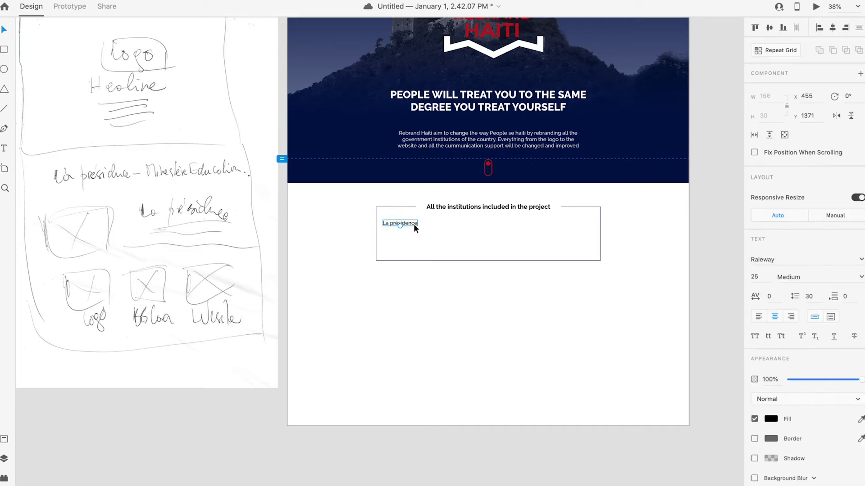
click(862, 278)
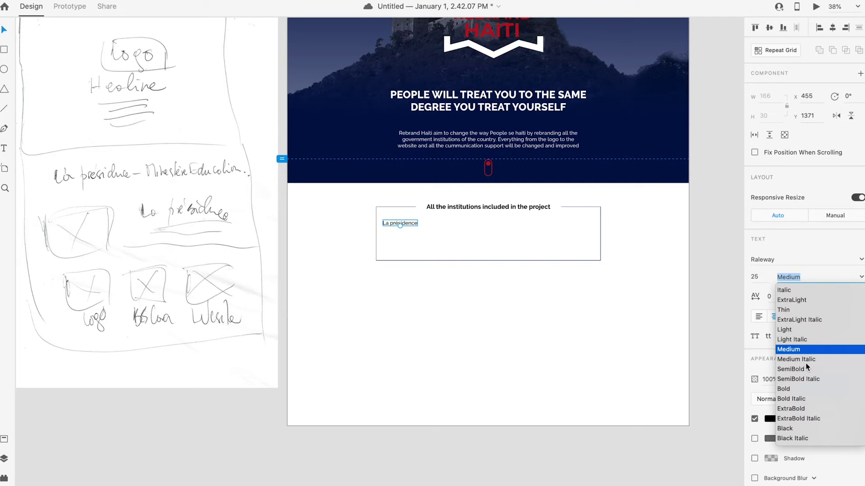
click(788, 390)
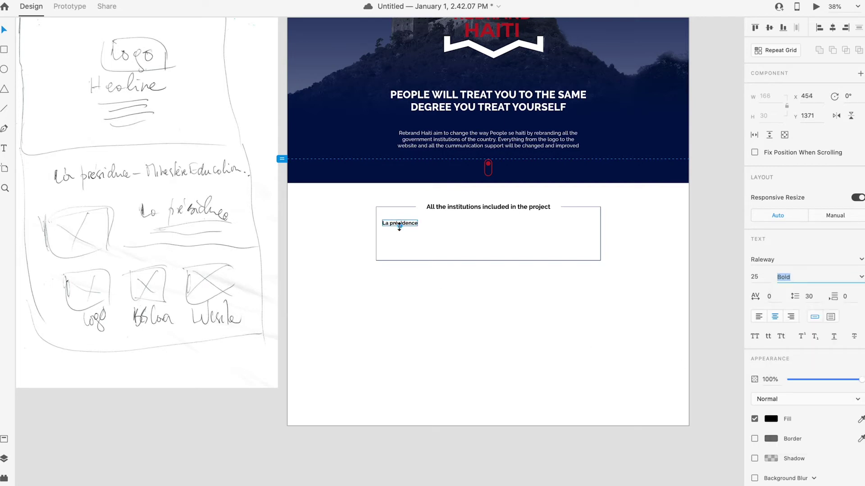
drag(412, 224, 464, 228)
double_click(460, 227)
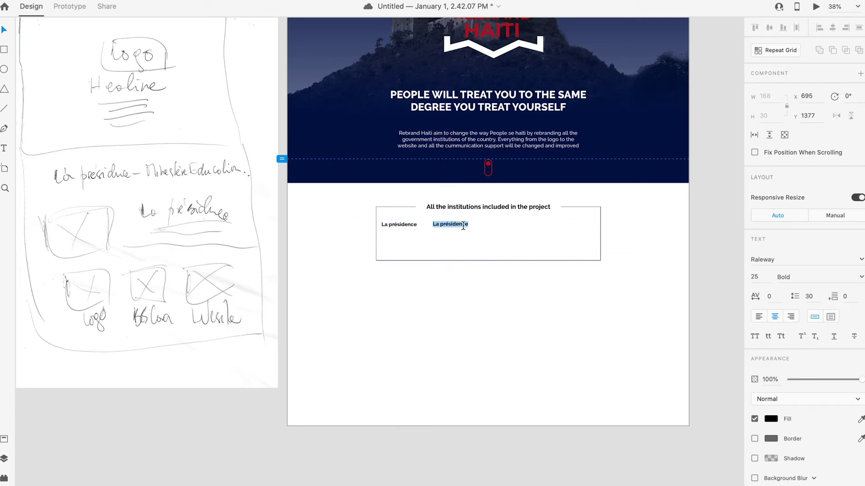
text(MEF)
key(Escape)
click(432, 341)
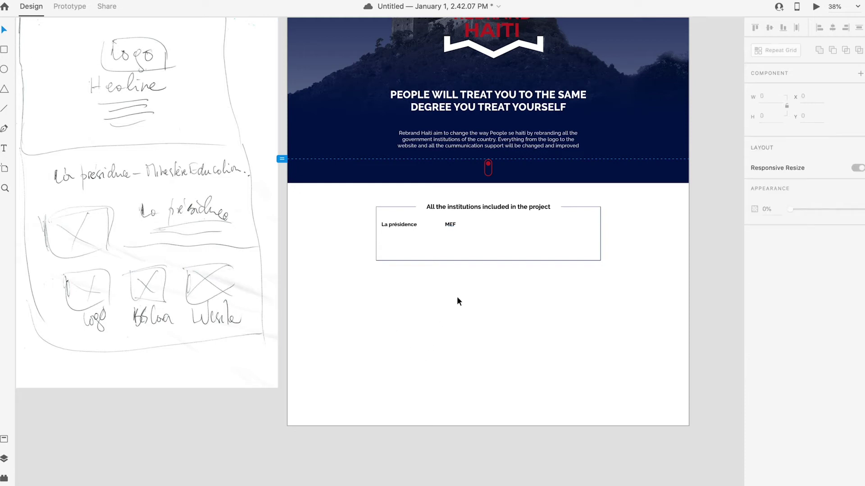
Step: Add MAE and MSPP labels as copies further along the row
drag(453, 227, 468, 225)
double_click(467, 224)
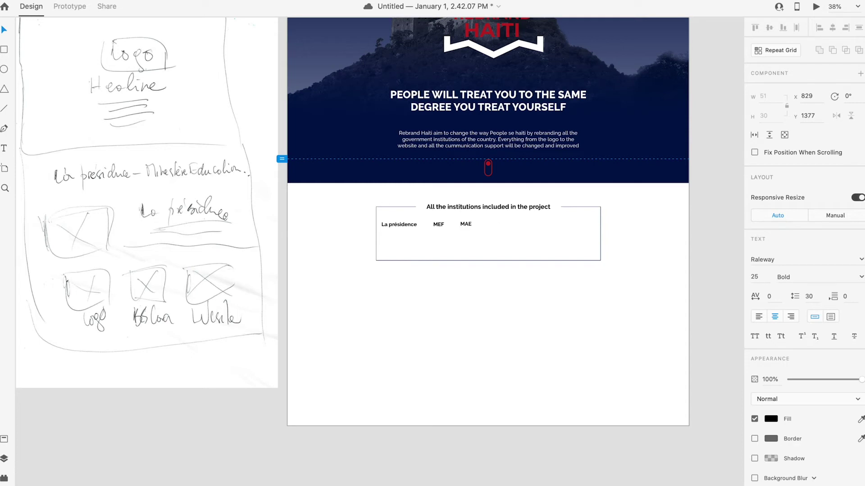
click(671, 378)
drag(469, 225, 499, 225)
key(ctrl+z)
click(485, 309)
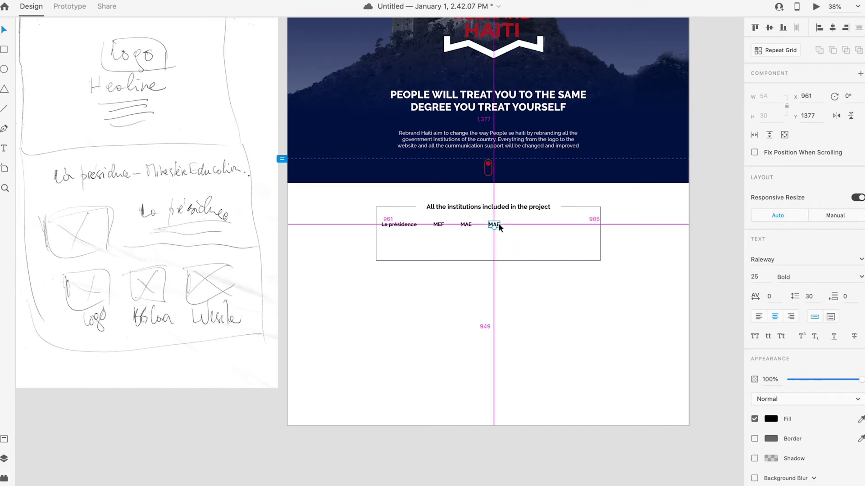
scroll(498, 222, up, 5)
double_click(498, 223)
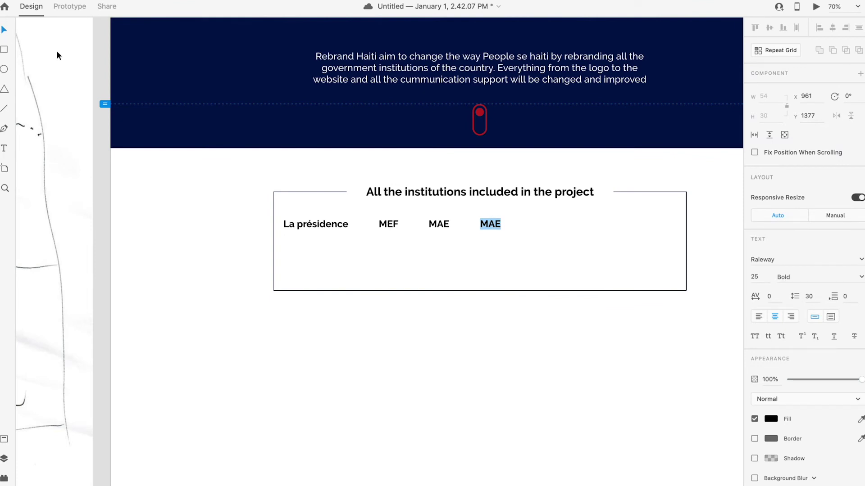
text(MSPP)
click(510, 393)
Step: Add an MENFP label, centre the five-label row in the box, and duplicate it below
drag(495, 225, 552, 226)
double_click(550, 223)
text(MENFP)
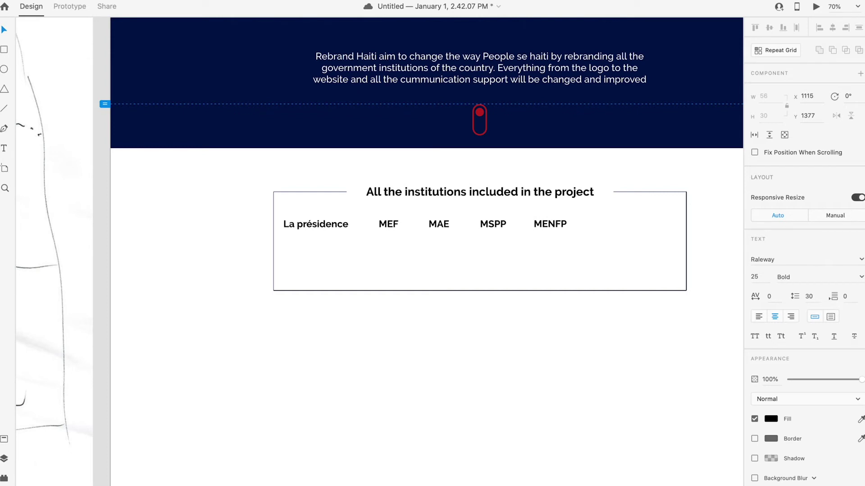
key(Escape)
drag(620, 253, 329, 229)
click(620, 275)
drag(622, 252, 376, 228)
drag(496, 224, 501, 256)
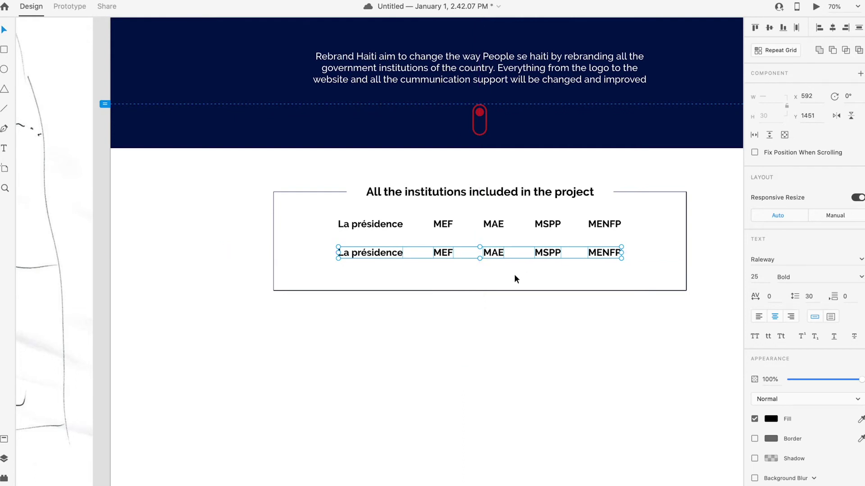
Step: Add a third label row, adjust the row spacing, and move the rows up inside the box
click(513, 273)
scroll(496, 284, down, 3)
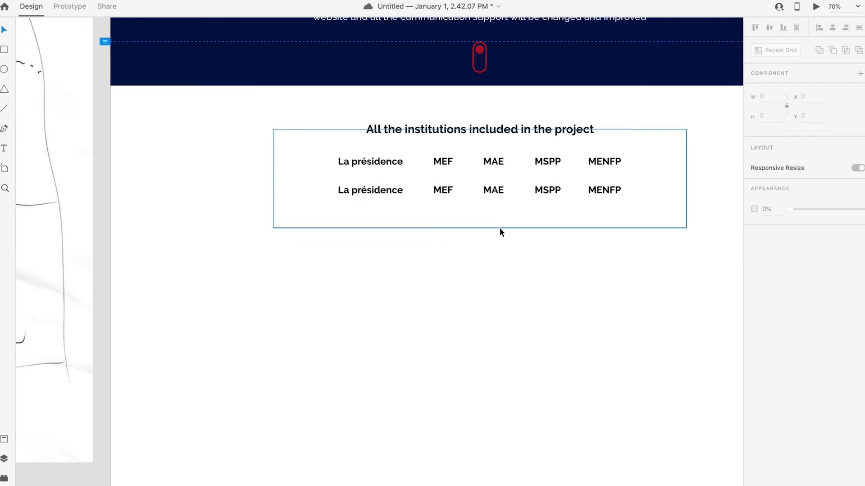
drag(329, 189, 380, 212)
click(645, 221)
drag(645, 221, 328, 158)
click(642, 200)
drag(339, 189, 373, 188)
drag(647, 205, 302, 147)
drag(383, 161, 380, 159)
click(662, 202)
Step: Colour the MEF–MENFP labels grey #898989 and save it as a swatch
drag(642, 220, 428, 150)
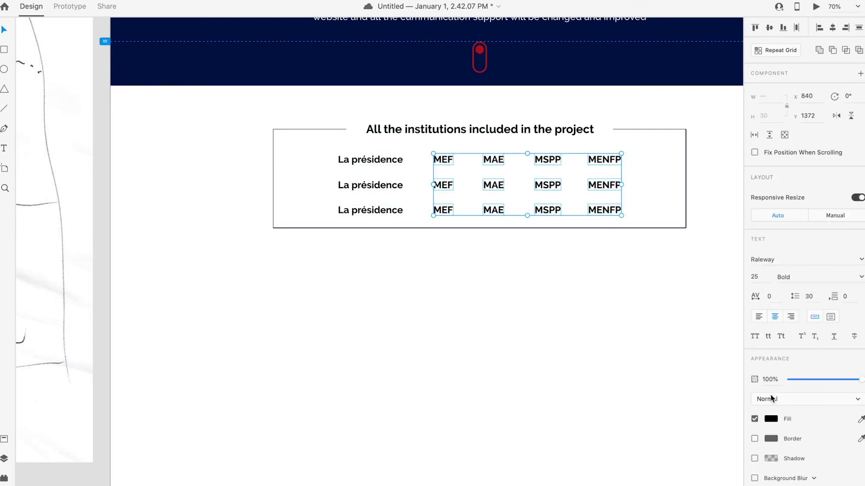
click(771, 419)
mouse_move(659, 411)
mouse_down()
mouse_move(621, 379)
mouse_move(620, 393)
mouse_up()
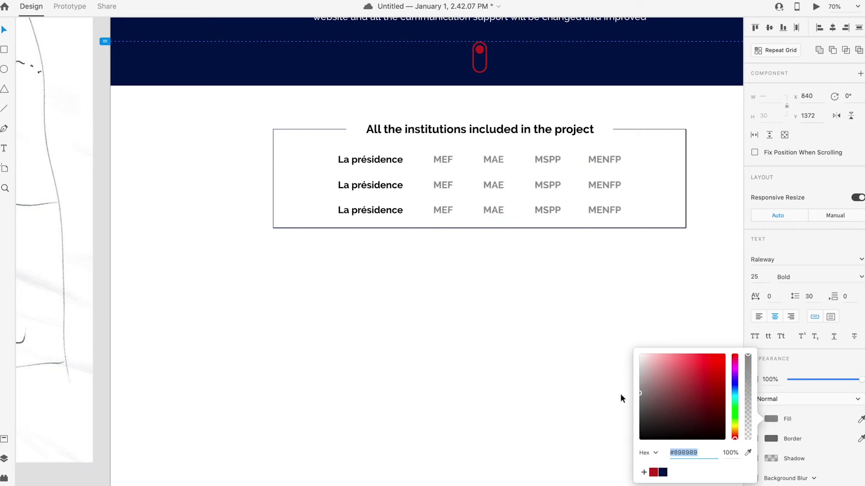
click(644, 472)
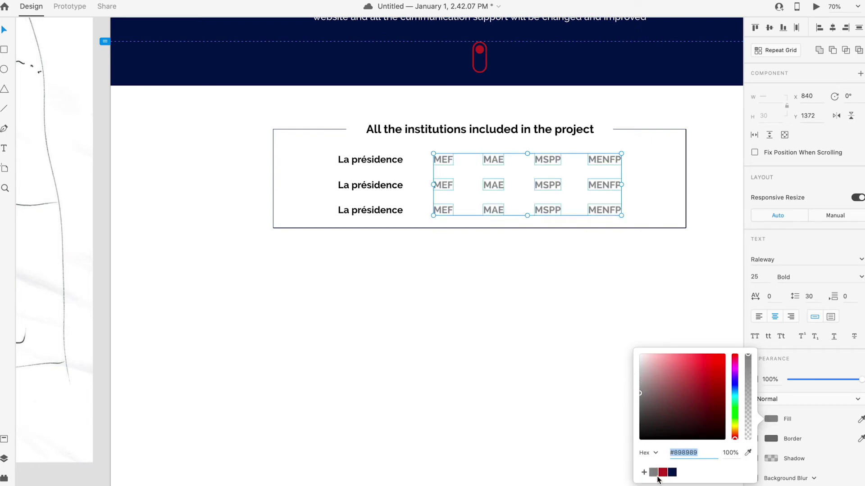
click(552, 355)
Step: Apply the saved grey to the second- and third-row La présidence labels
click(372, 209)
shift+click(370, 185)
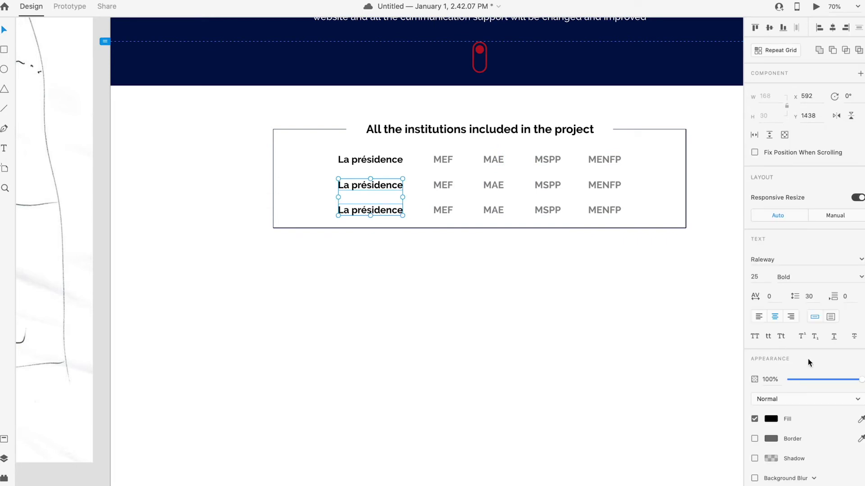
click(770, 419)
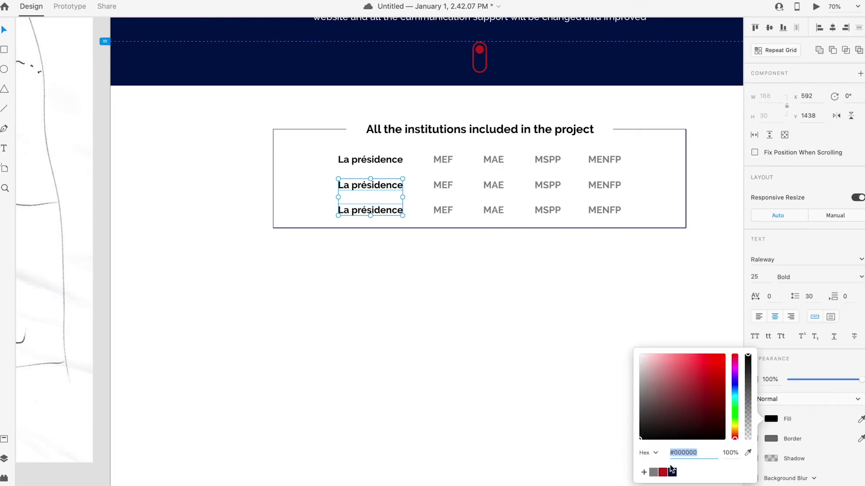
click(654, 472)
click(528, 363)
Step: Zoom out to show all artboards at once
scroll(365, 196, up, 2)
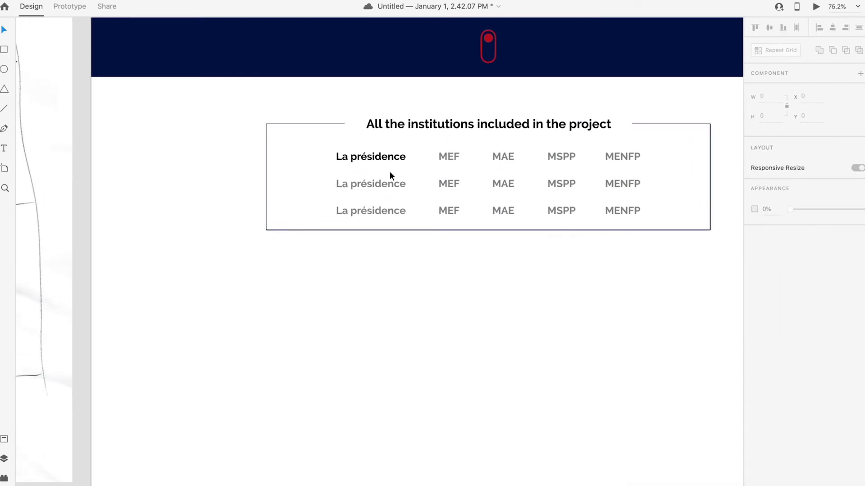
scroll(401, 281, up, 1)
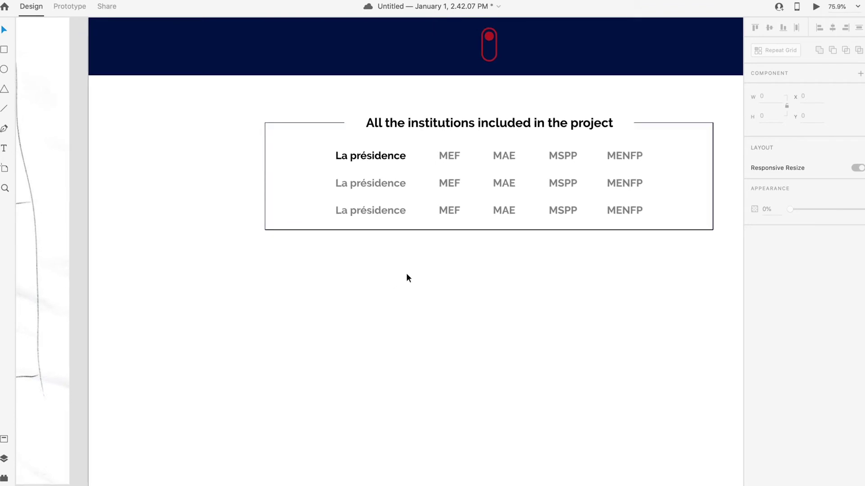
key(super+0)
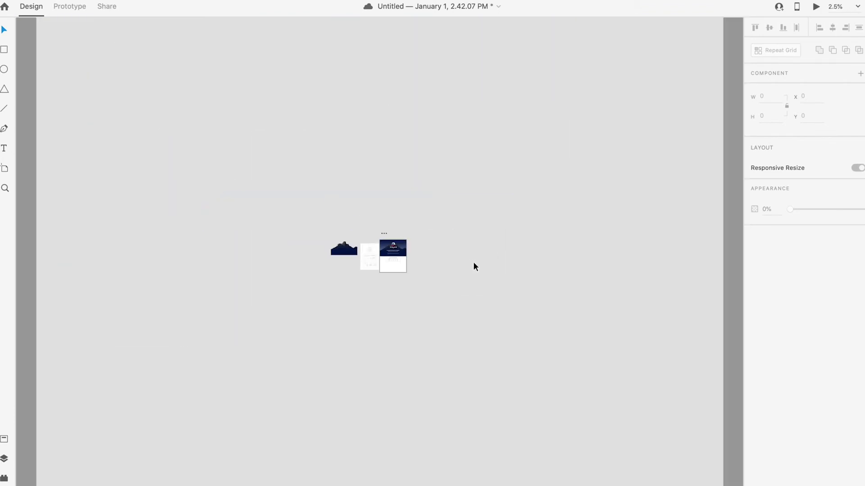
scroll(389, 264, up, 5)
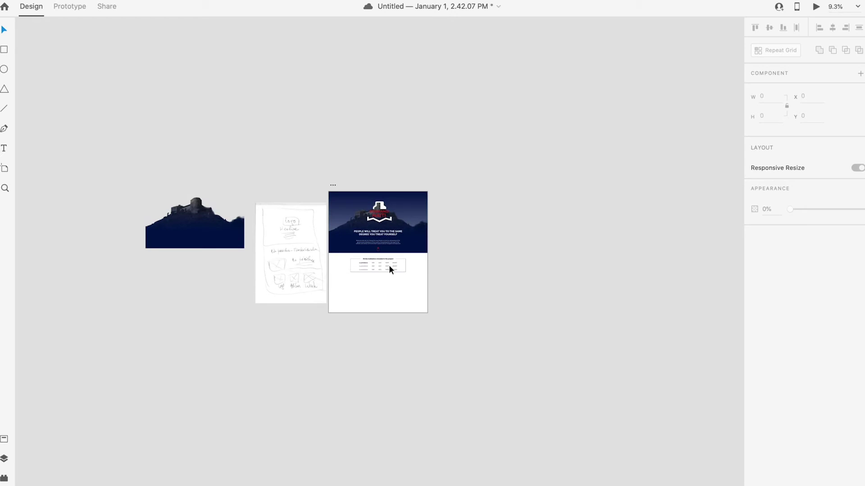
scroll(318, 292, left, 3)
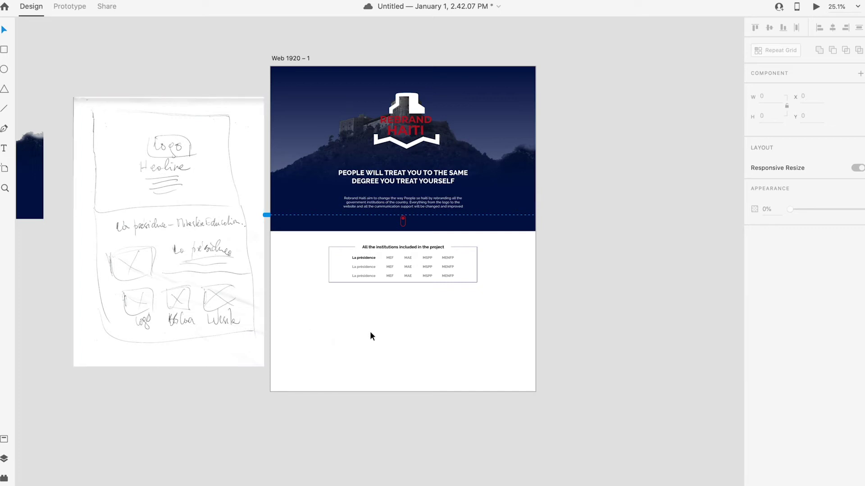
Step: Turn on the 12-column layout grid for the Web 1920 – 1 artboard
scroll(370, 333, up, 2)
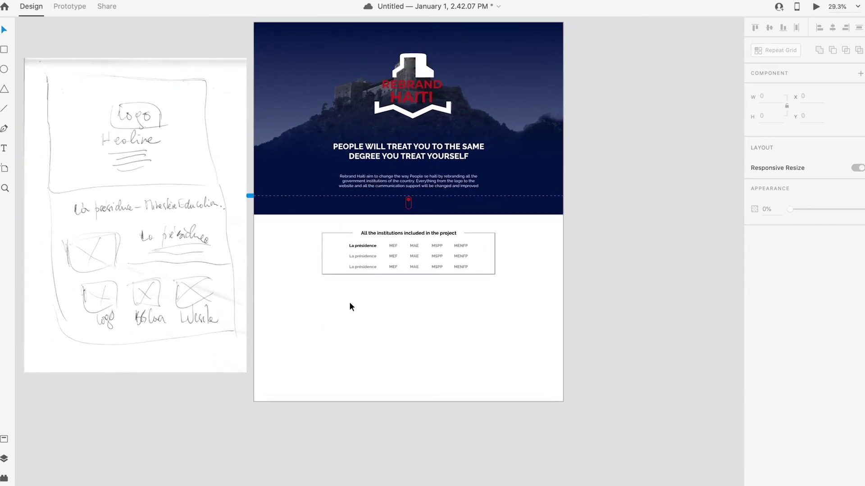
click(6, 51)
scroll(269, 45, up, 2)
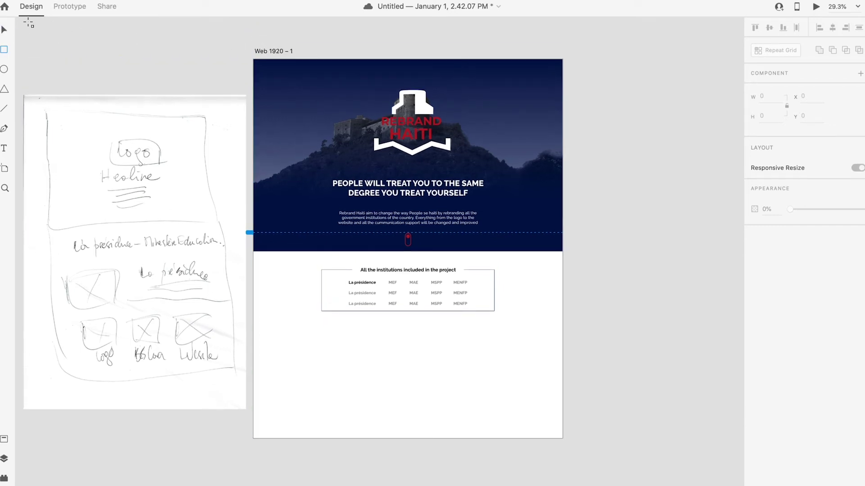
click(277, 50)
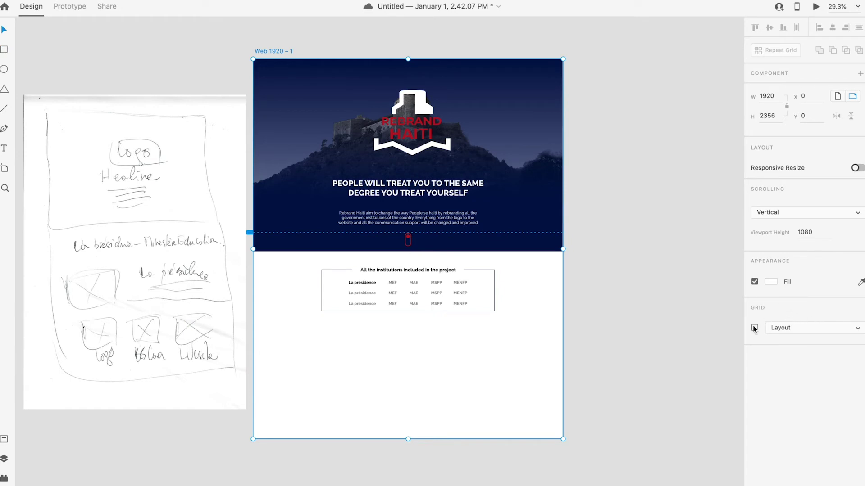
click(754, 328)
click(632, 366)
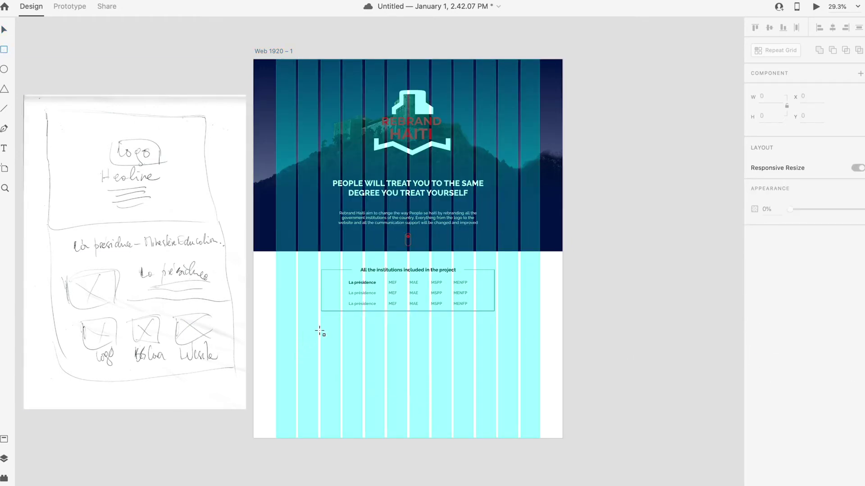
Step: Draw a placeholder rectangle below the institutions table, keeping its border on
mouse_move(321, 326)
mouse_down()
mouse_move(392, 364)
mouse_move(384, 366)
mouse_up()
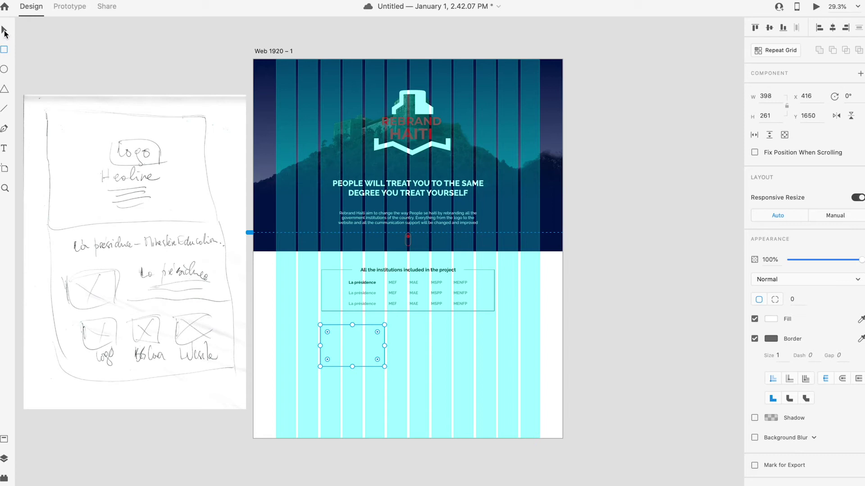
click(490, 428)
click(380, 363)
click(755, 339)
click(754, 339)
click(689, 365)
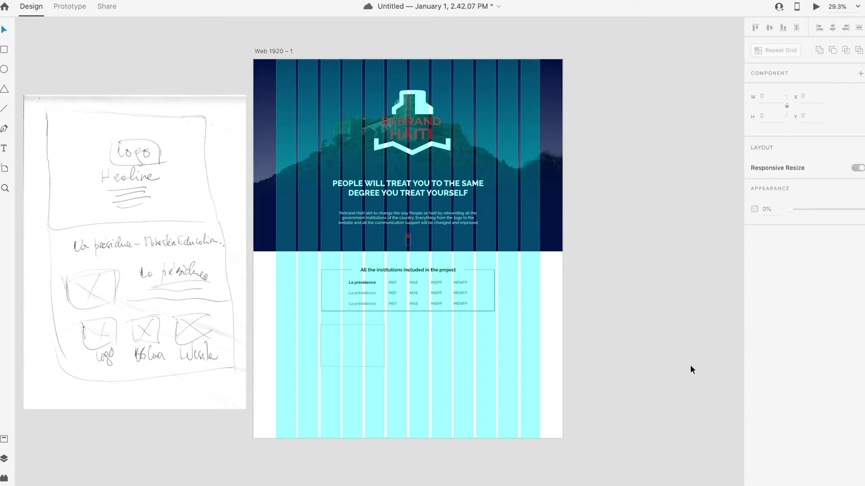
Step: Remove the outline from the institutions table group, with the layout grid showing
key(ctrl+shift+apostrophe)
scroll(328, 344, up, 4)
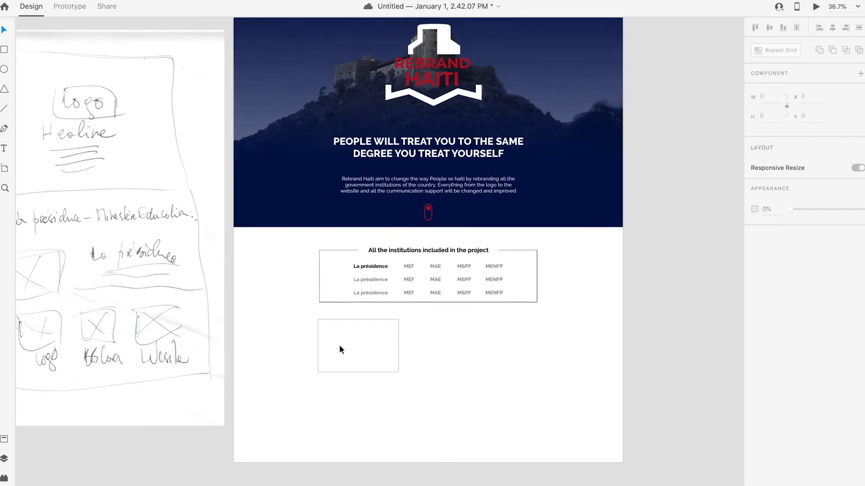
key(ctrl+shift+apostrophe)
key(ctrl+shift+apostrophe)
scroll(340, 344, up, 1)
key(ctrl+shift+apostrophe)
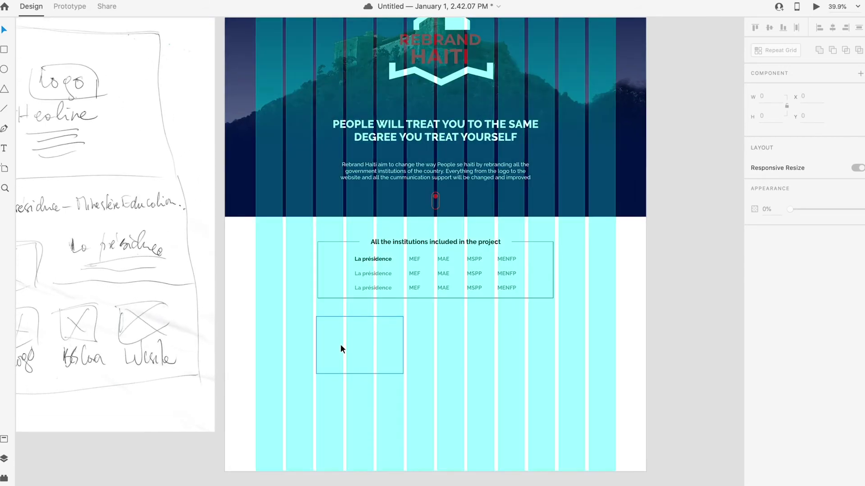
click(551, 297)
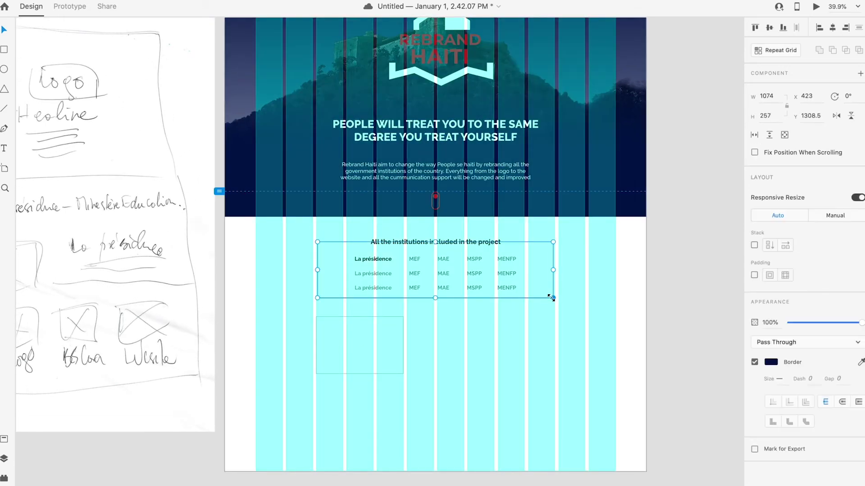
key(Escape)
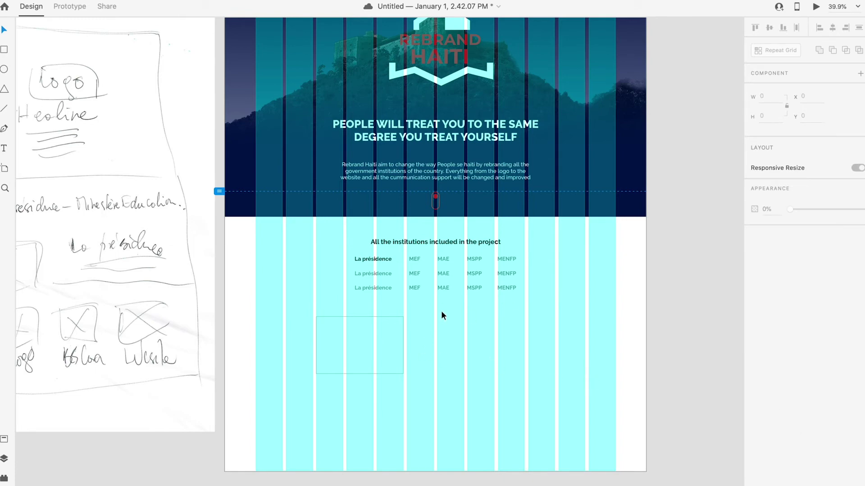
key(ctrl+shift+apostrophe)
scroll(441, 311, up, 4)
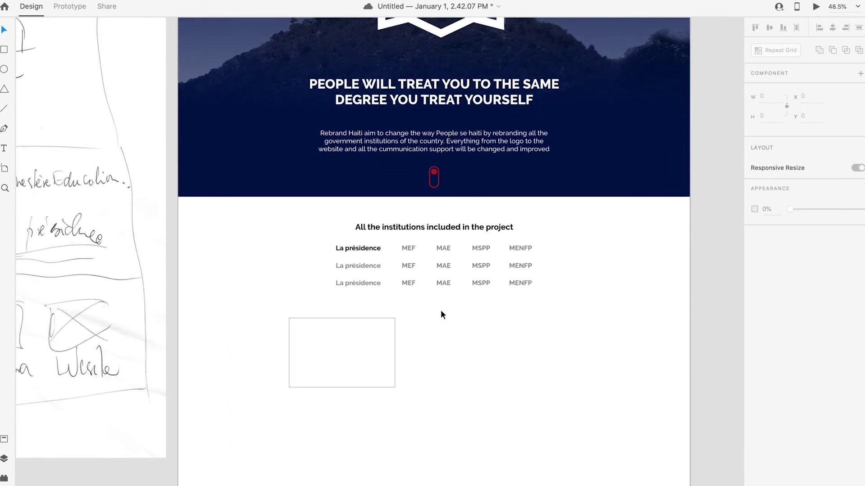
scroll(442, 311, down, 5)
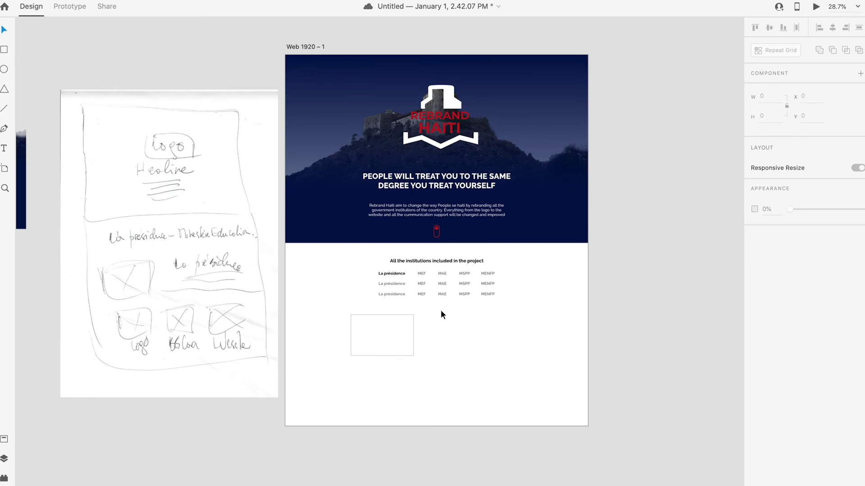
scroll(440, 310, down, 2)
key(ctrl+shift+apostrophe)
Step: Enlarge the placeholder rectangle to 536 × 351 from its lower-left corner
drag(401, 317, 403, 314)
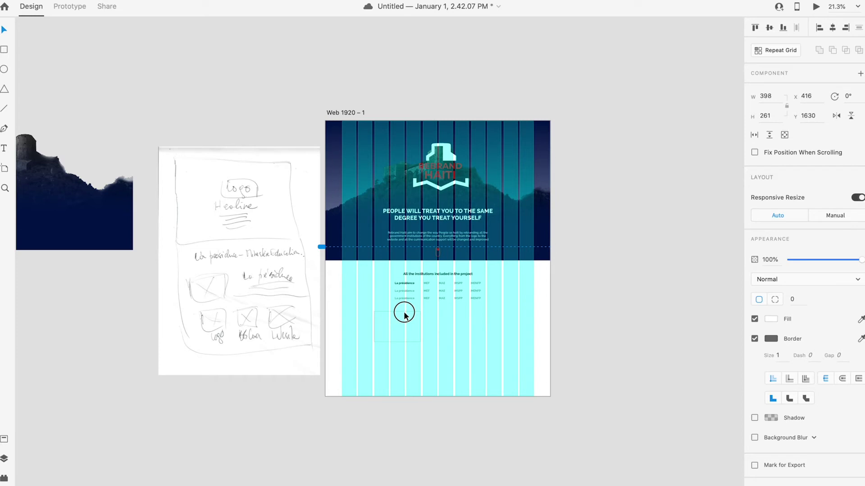
drag(404, 315, 404, 315)
drag(373, 342, 358, 348)
click(400, 335)
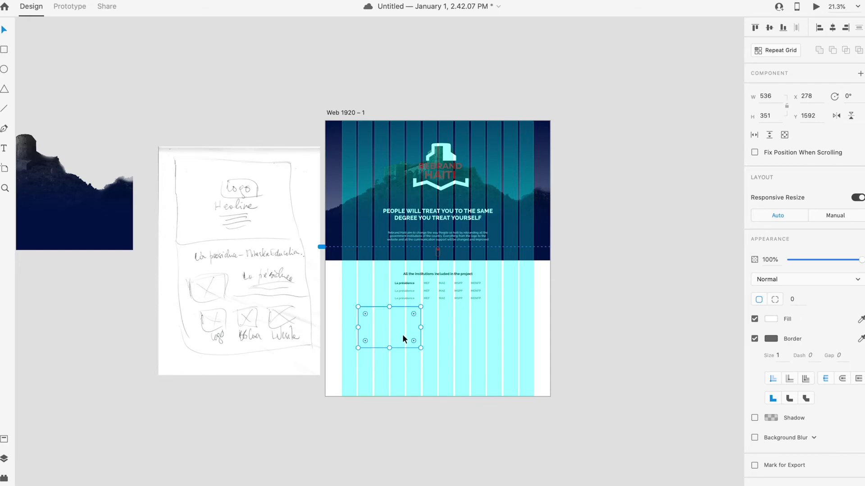
click(507, 348)
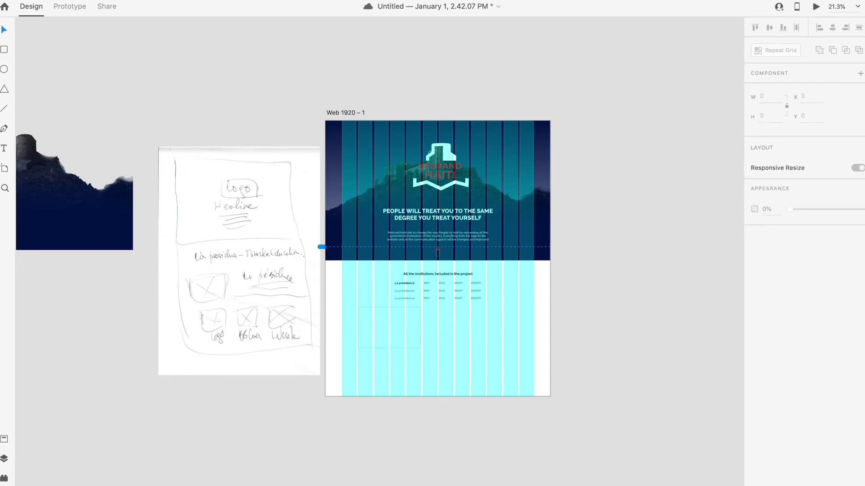
Step: Search images for 'la presidence logo' and paste the logo into the design
click(85, 476)
text(la presidence logo)
key(Return)
click(164, 145)
key(super+Tab)
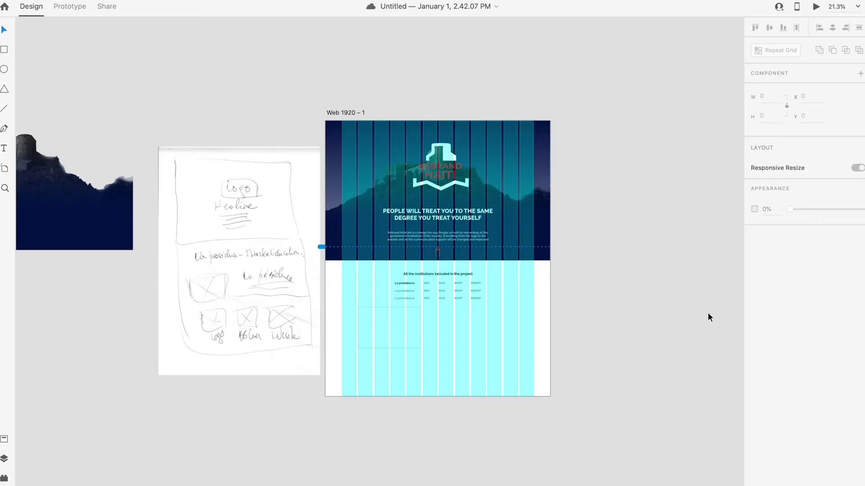
key(super+v)
Step: Shrink the Présidence logo and use it to fill the placeholder rectangle
drag(349, 280, 188, 365)
drag(275, 300, 247, 319)
right_click(229, 344)
click(222, 345)
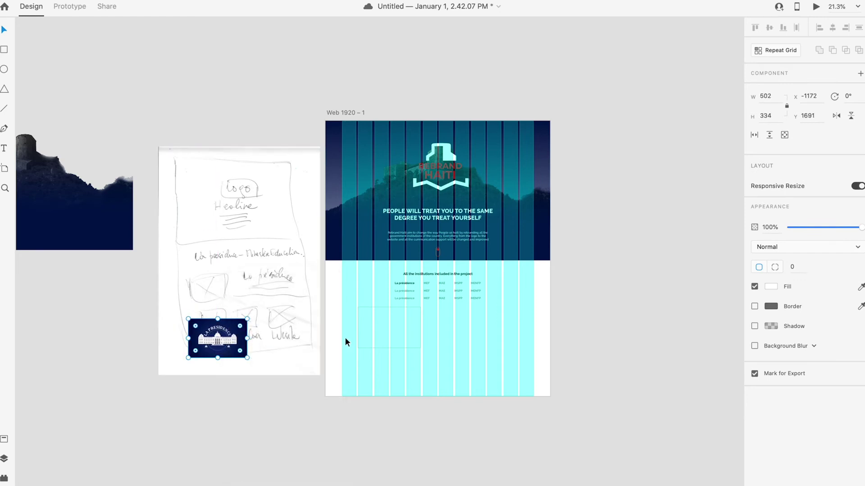
right_click(370, 309)
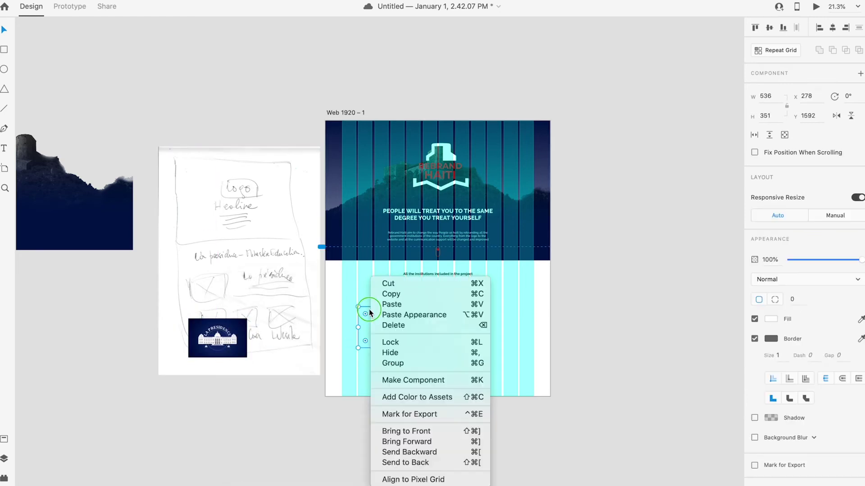
click(404, 314)
click(409, 356)
Step: Hide the layout grid on the Web 1920 – 1 artboard
scroll(406, 333, up, 2)
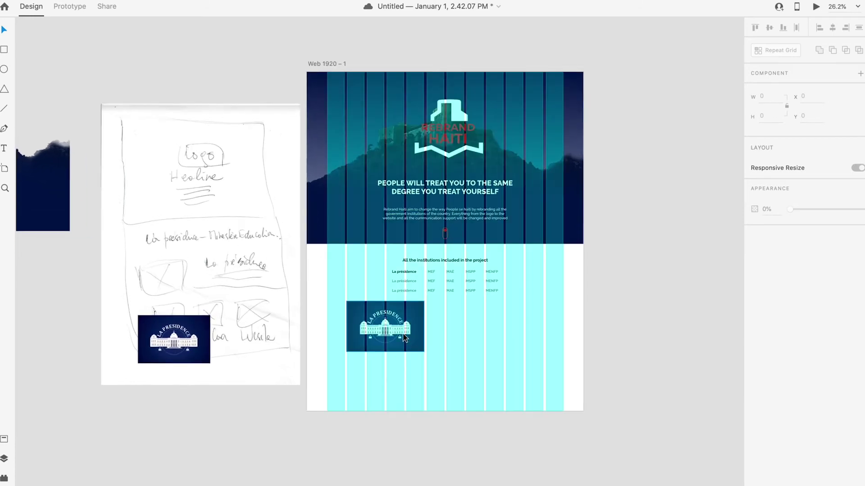
click(324, 63)
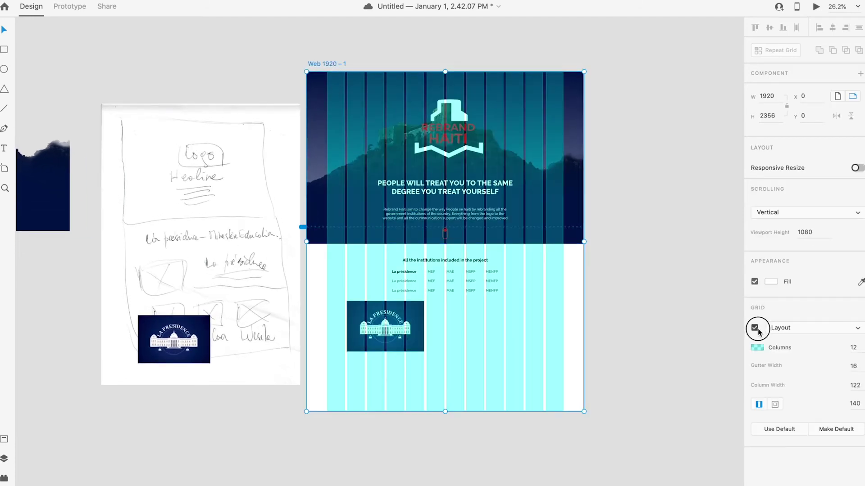
click(754, 327)
click(604, 343)
scroll(424, 345, up, 3)
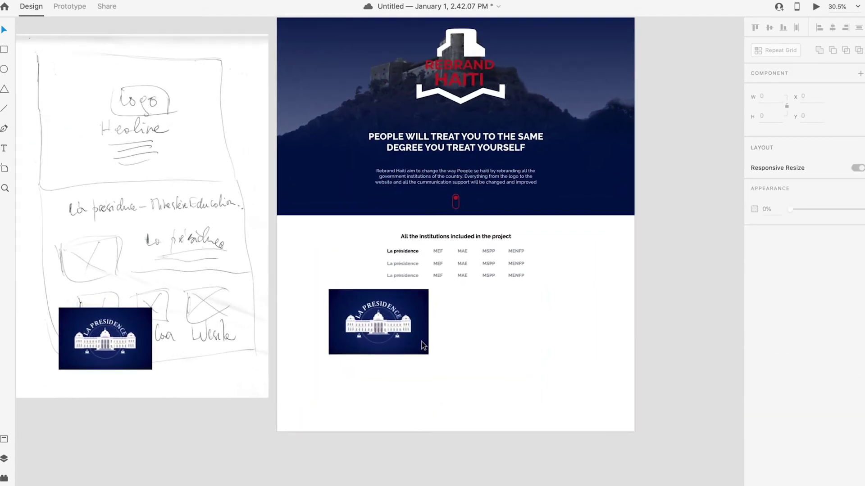
click(411, 341)
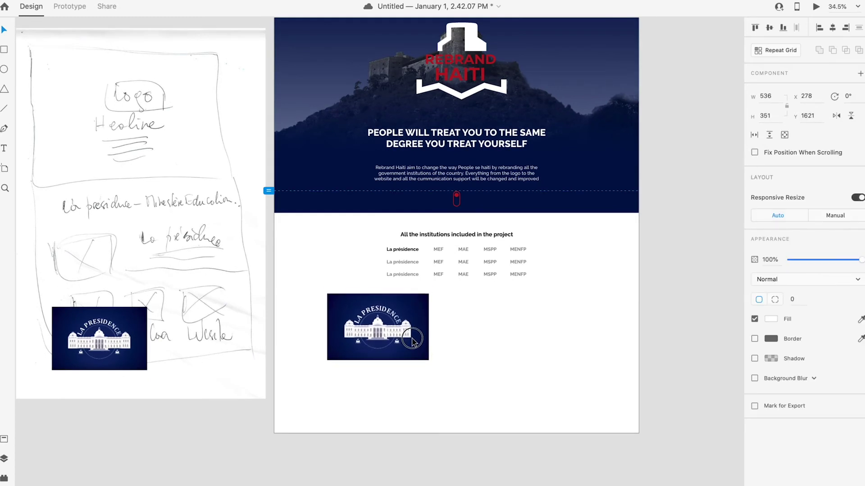
click(521, 363)
Step: Duplicate the institutions heading below the table as a 40 pt 'La Présidence' title
drag(458, 236, 508, 301)
double_click(507, 299)
text(LA)
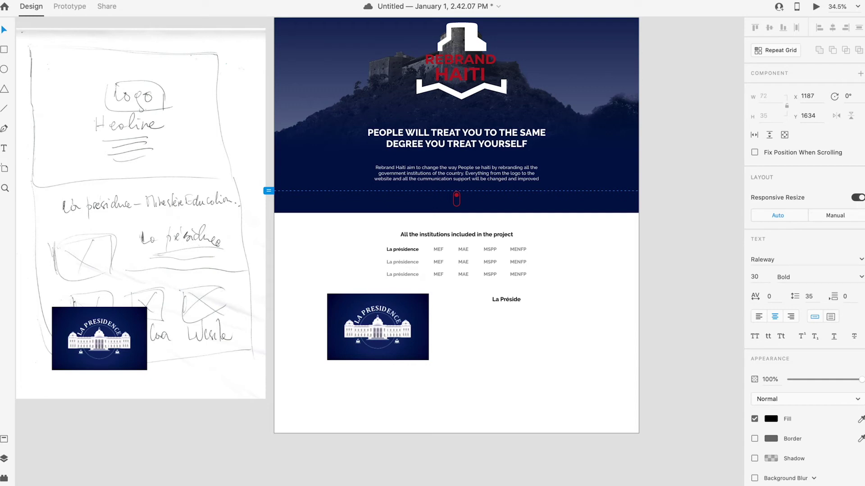
key(Escape)
click(769, 277)
key(Return)
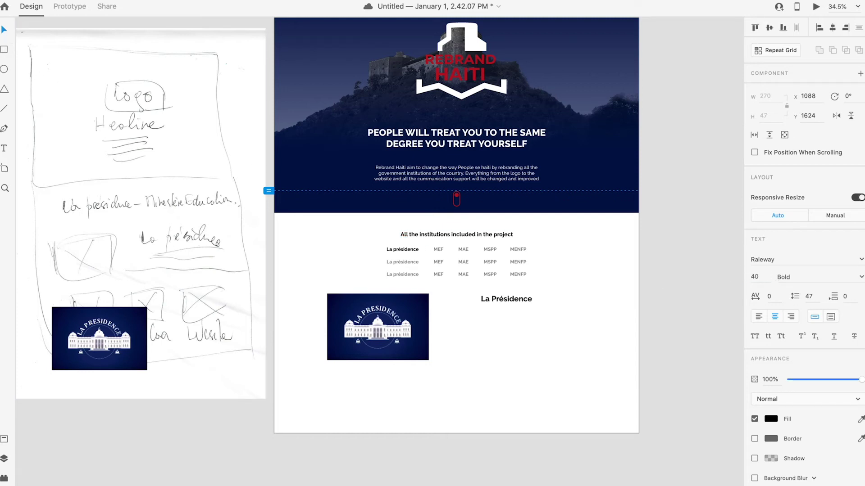
click(726, 409)
drag(513, 299, 517, 299)
Step: Shrink the Présidence image and fine-tune the La Présidence title's position
drag(500, 396, 351, 327)
drag(429, 360, 426, 351)
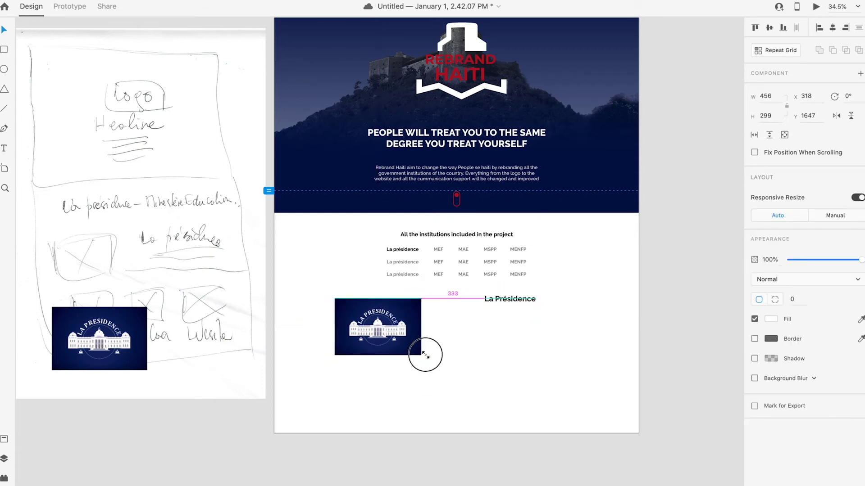
click(484, 359)
mouse_move(507, 301)
mouse_down()
mouse_move(517, 301)
mouse_move(510, 303)
mouse_up()
key(Escape)
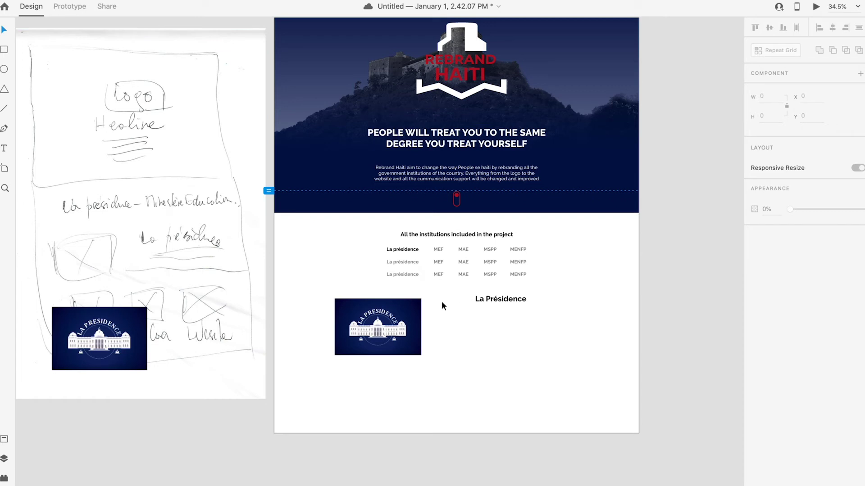
drag(447, 314, 521, 357)
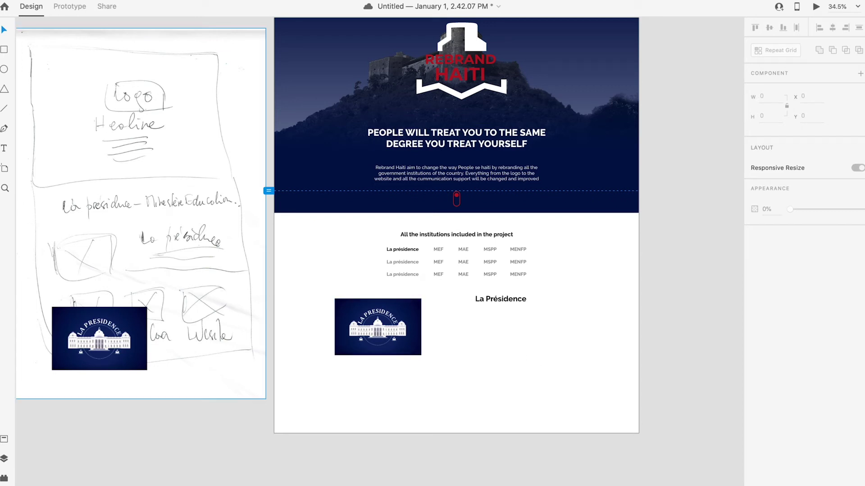
Step: Add a text box below La Présidence holding placeholder text, all selected
click(5, 153)
drag(440, 312, 565, 353)
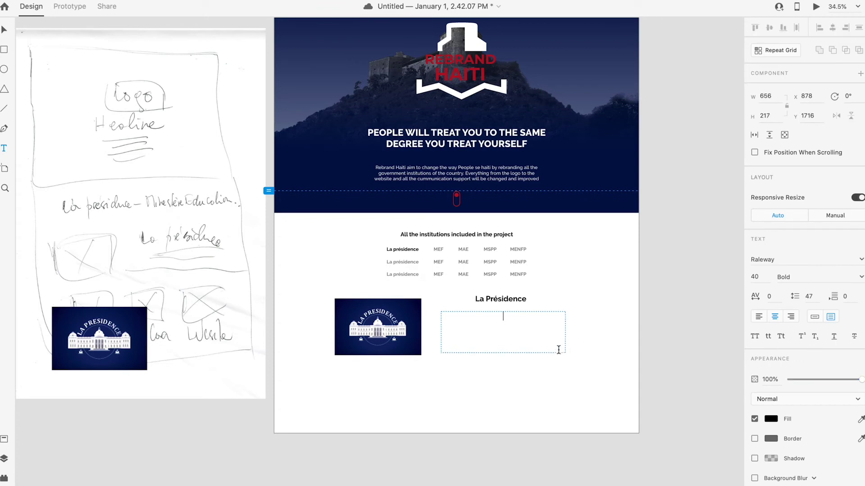
text(s:kjdjksdkkjdkjk)
key(super+a)
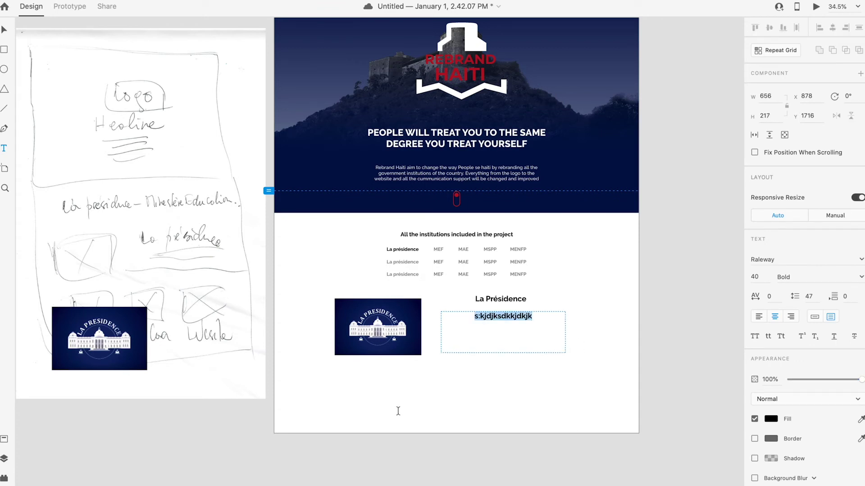
Step: Open loremipsum.io in Safari, select the generated paragraph, and return to Adobe XD
click(86, 476)
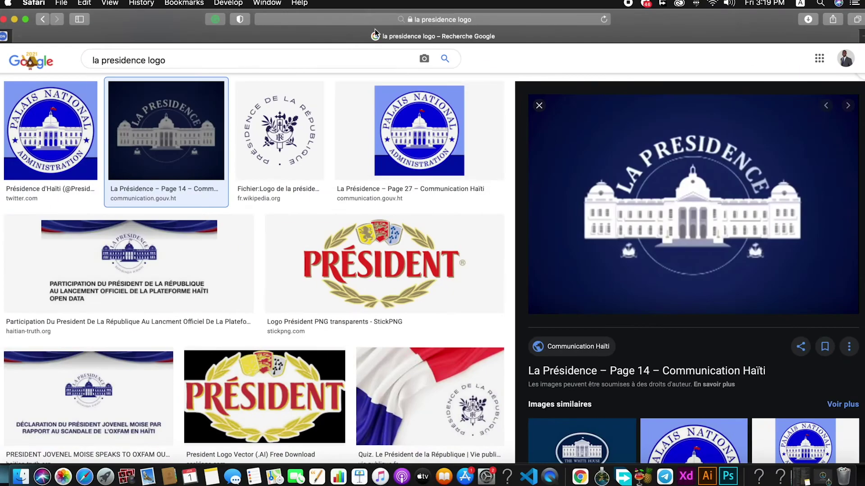
triple_click(174, 59)
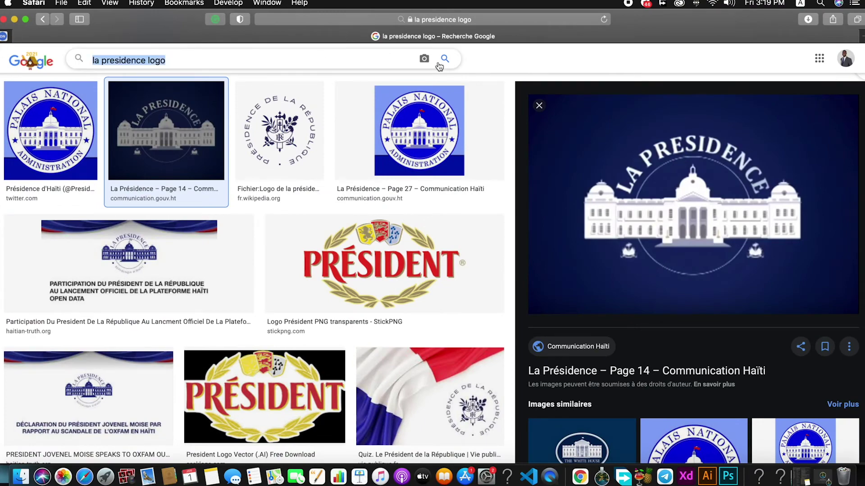
scroll(210, 73, up, 2)
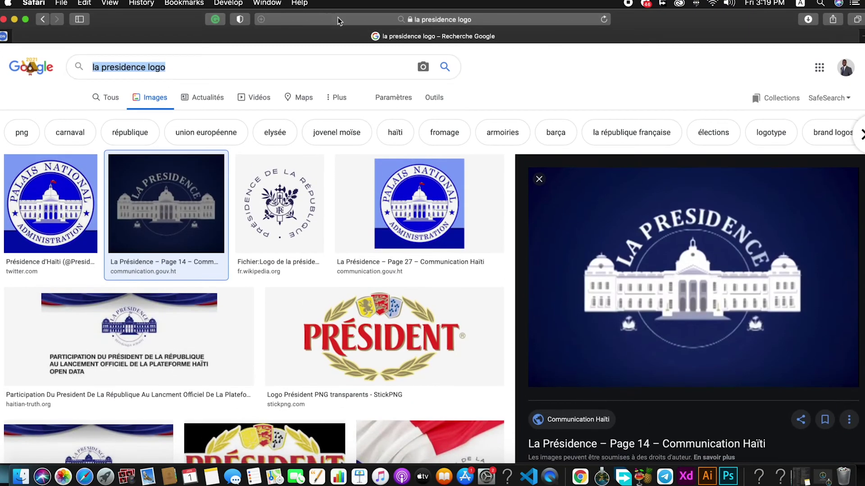
click(341, 20)
key(BackSpace)
text(loremipsum.io)
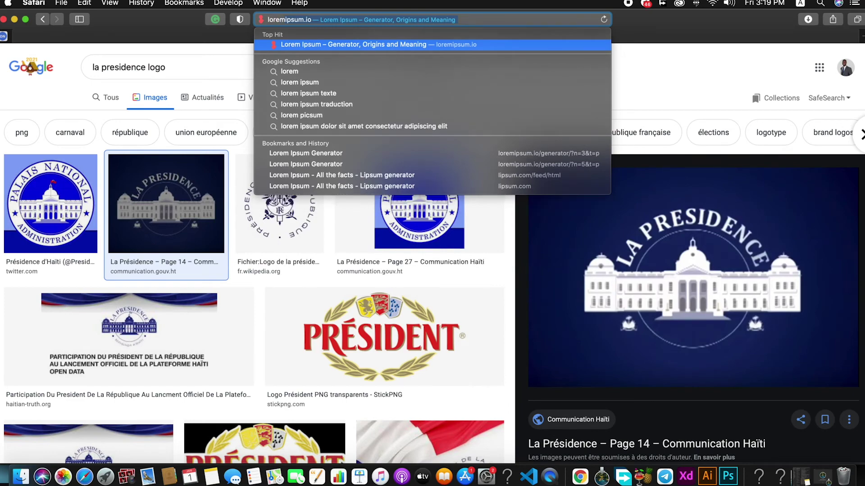
key(Return)
scroll(243, 290, down, 5)
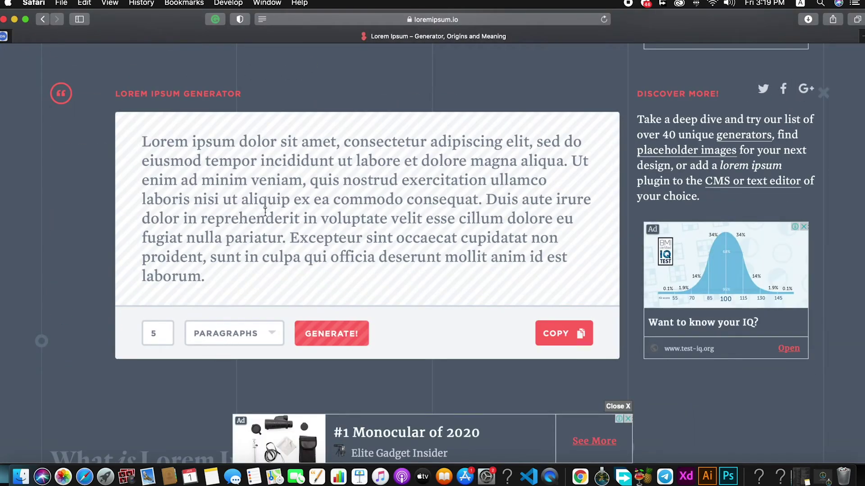
drag(210, 289, 120, 133)
key(cmd+c)
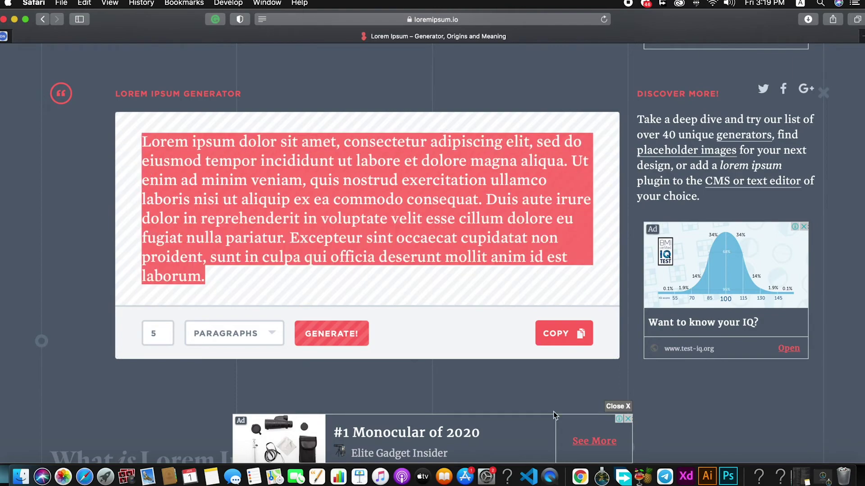
click(686, 476)
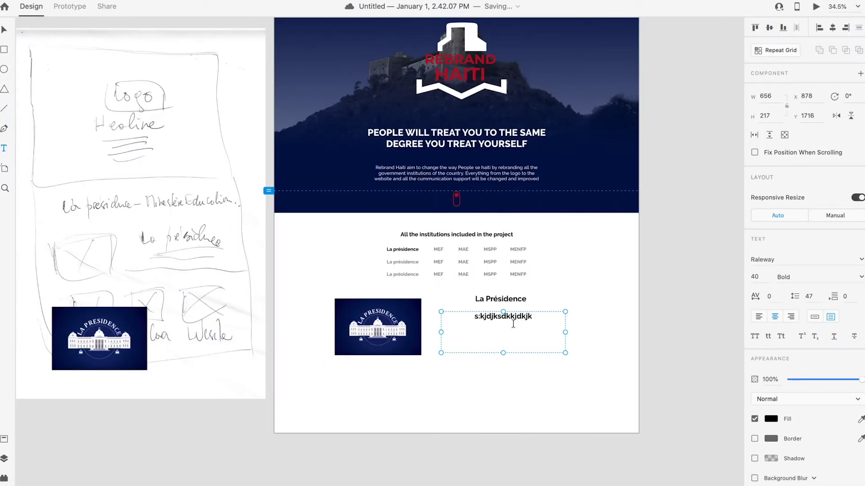
Step: Paste the lorem ipsum paragraph into the text box at size 20, Medium weight
double_click(516, 321)
key(cmd+v)
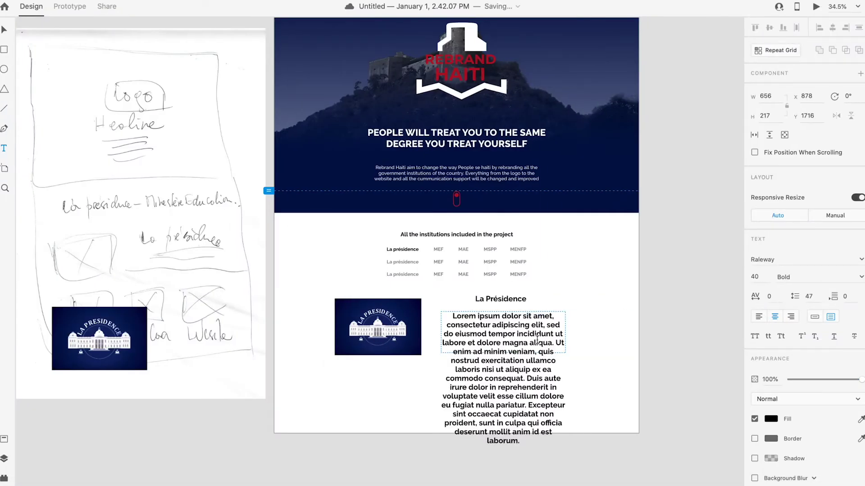
key(cmd+a)
click(766, 277)
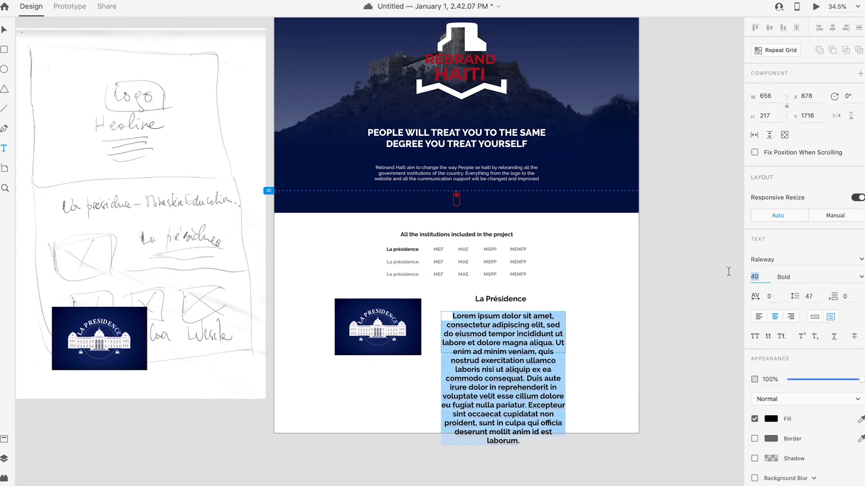
key(Return)
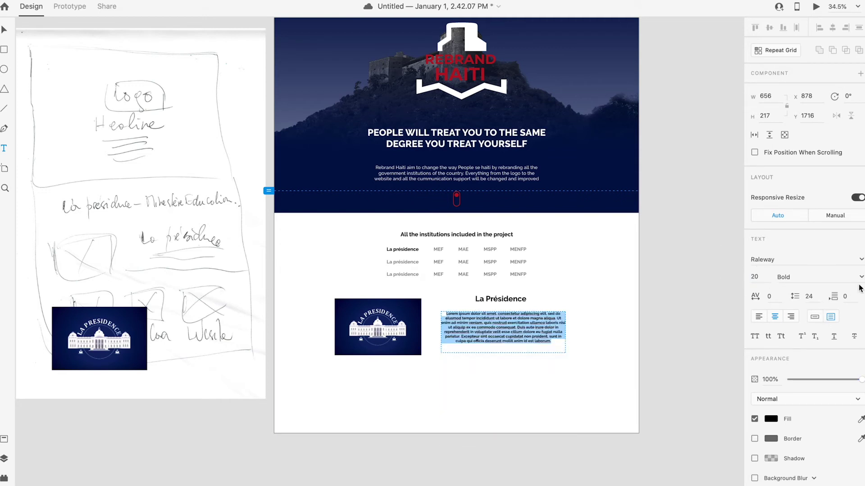
click(785, 277)
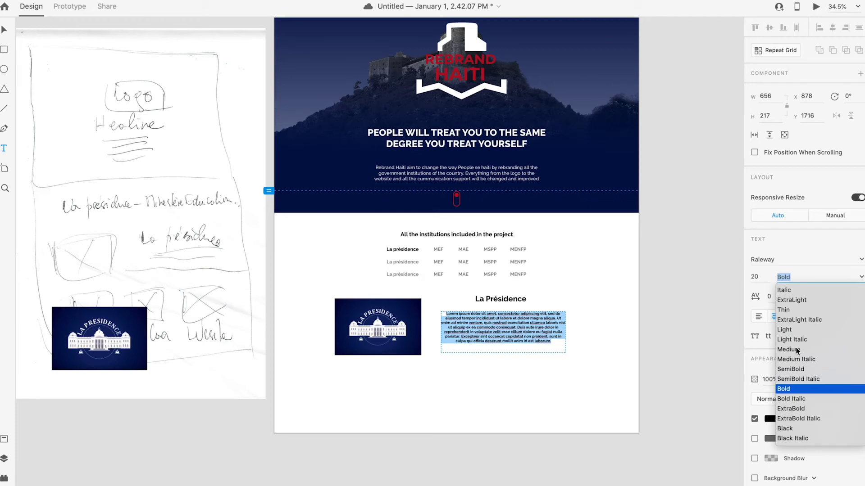
click(796, 350)
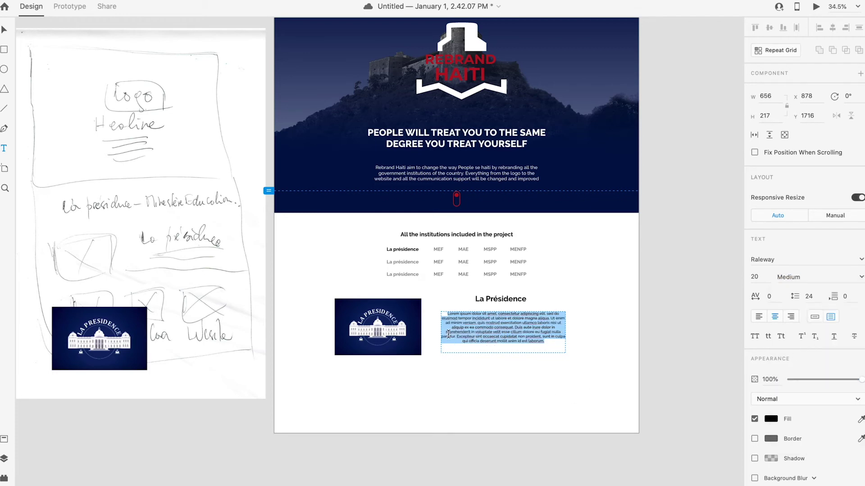
click(5, 30)
Step: Narrow the paragraph box and reposition the paragraph and La Présidence heading
drag(441, 332, 456, 333)
drag(512, 333, 499, 343)
click(541, 318)
drag(502, 300, 506, 311)
drag(500, 347, 500, 343)
click(586, 360)
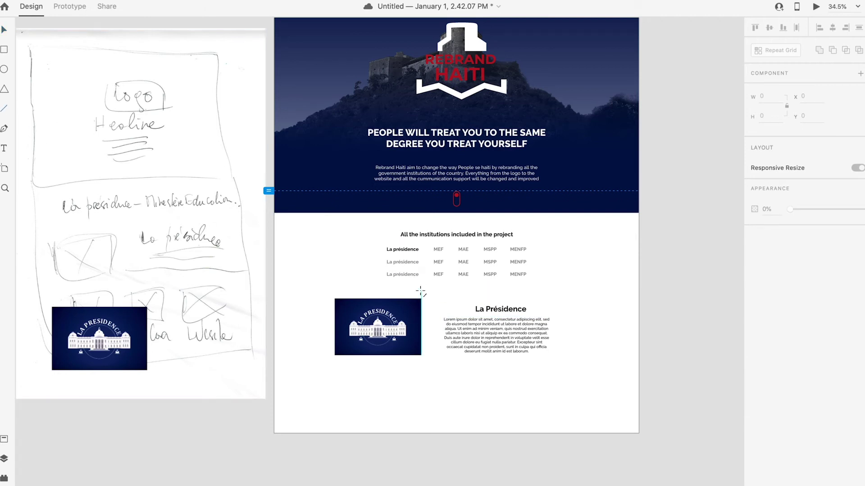
Step: Draw a 3 px divider line under the institutions list
mouse_move(416, 289)
mouse_down()
mouse_move(517, 290)
mouse_move(496, 290)
mouse_up()
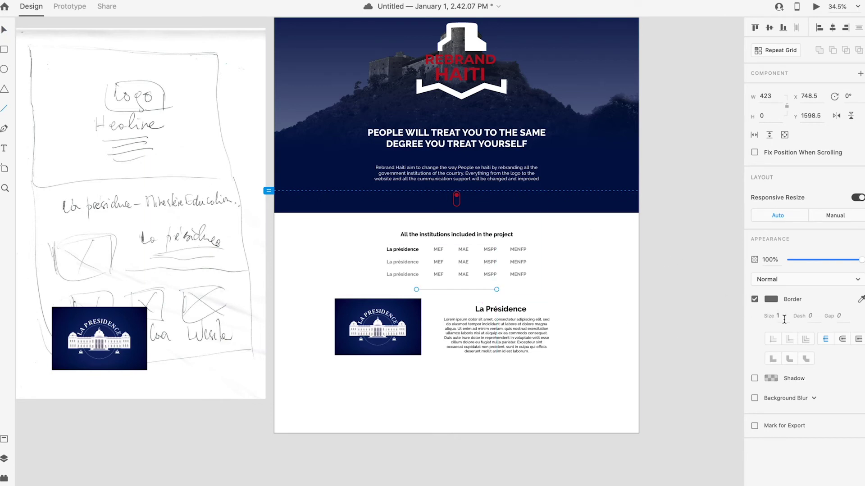
text(3)
key(Return)
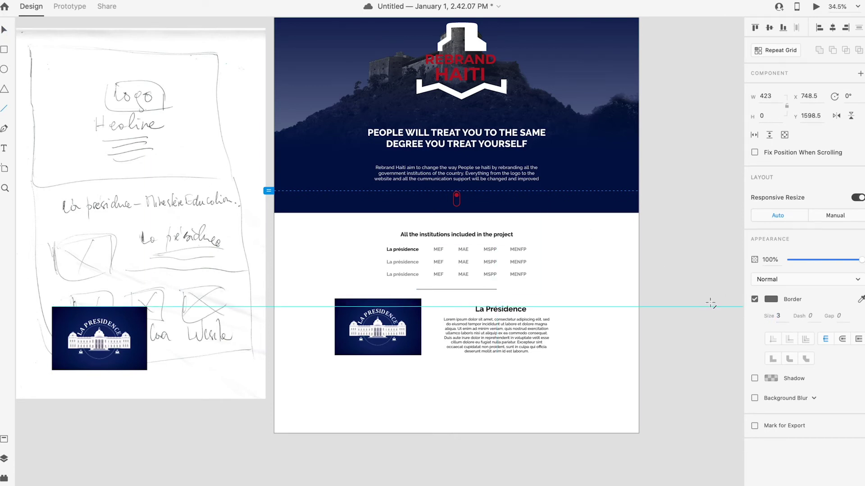
key(v)
click(669, 331)
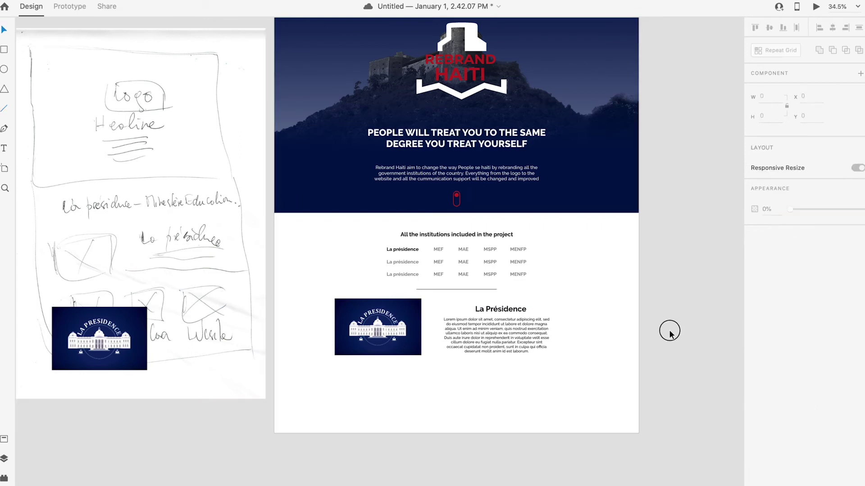
Step: Shrink the presidency logo and realign it with the heading and paragraph
click(499, 347)
drag(390, 339, 399, 339)
click(455, 393)
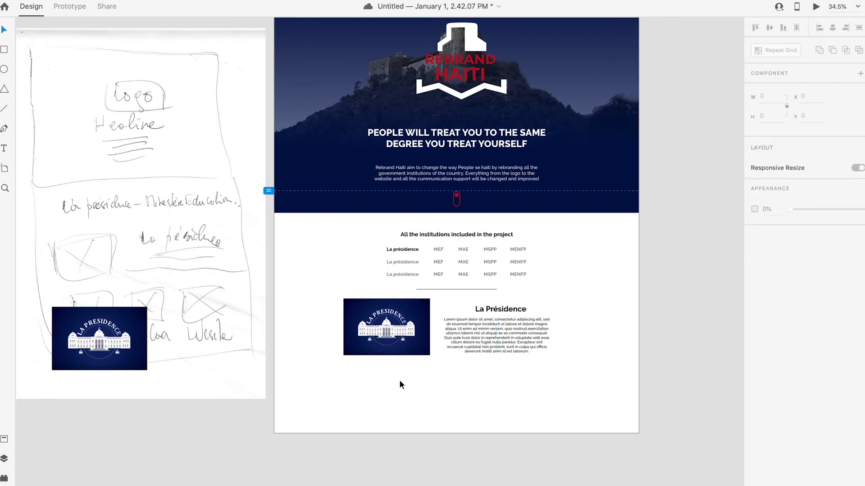
drag(497, 313, 498, 310)
click(500, 334)
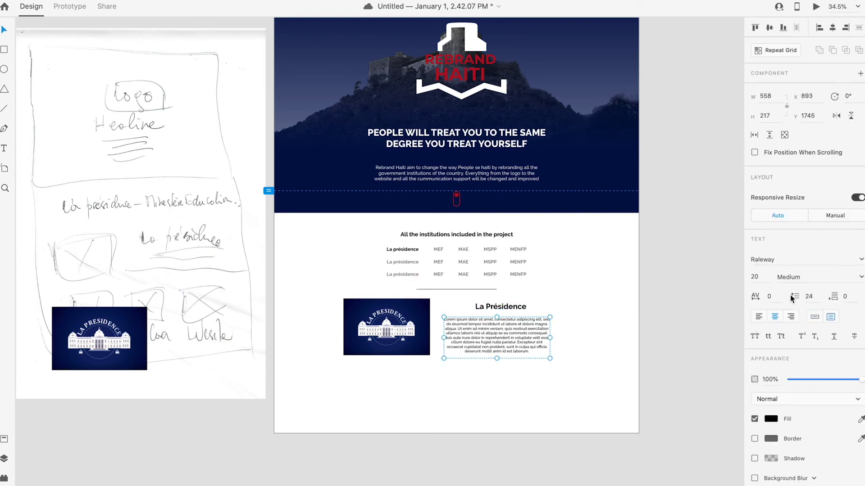
click(402, 373)
scroll(480, 363, up, 3)
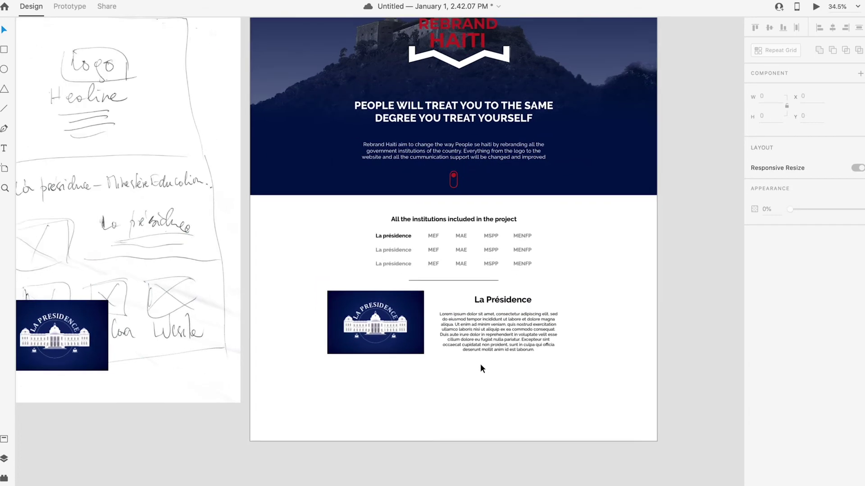
click(433, 270)
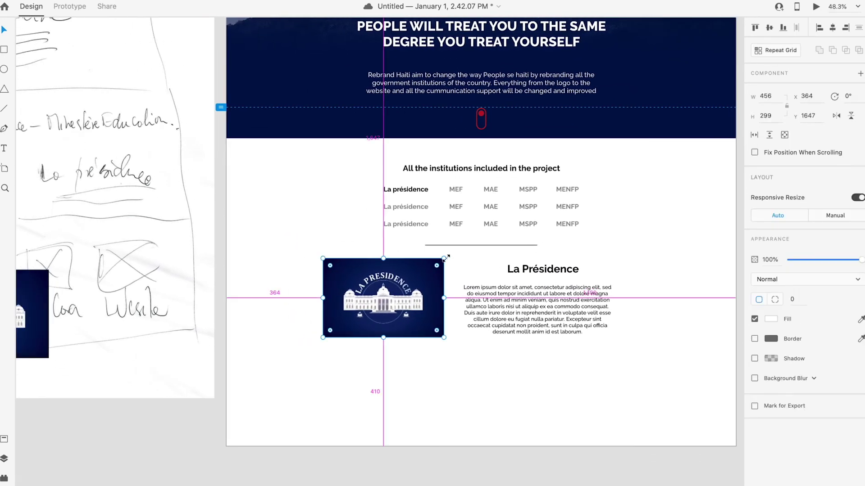
drag(443, 258, 437, 263)
drag(537, 298, 538, 303)
Step: Move the sketch's logo copy below the sketch
scroll(542, 361, down, 1)
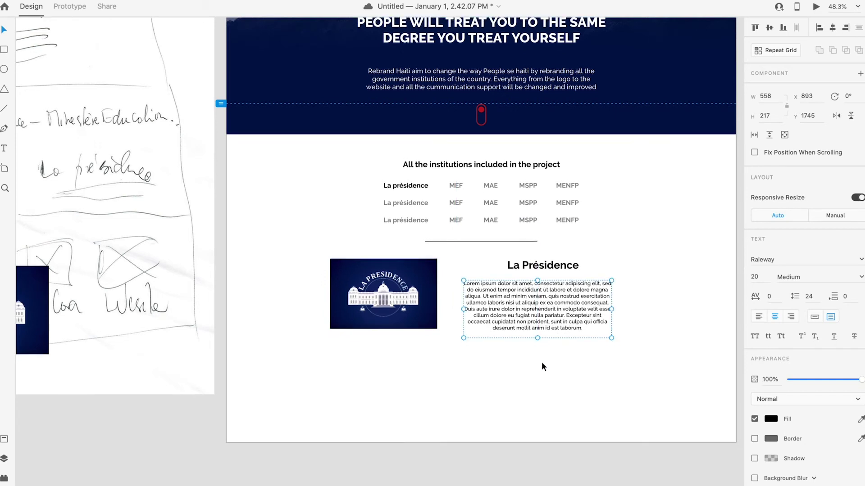
scroll(93, 262, left, 5)
click(135, 311)
drag(135, 311, 90, 400)
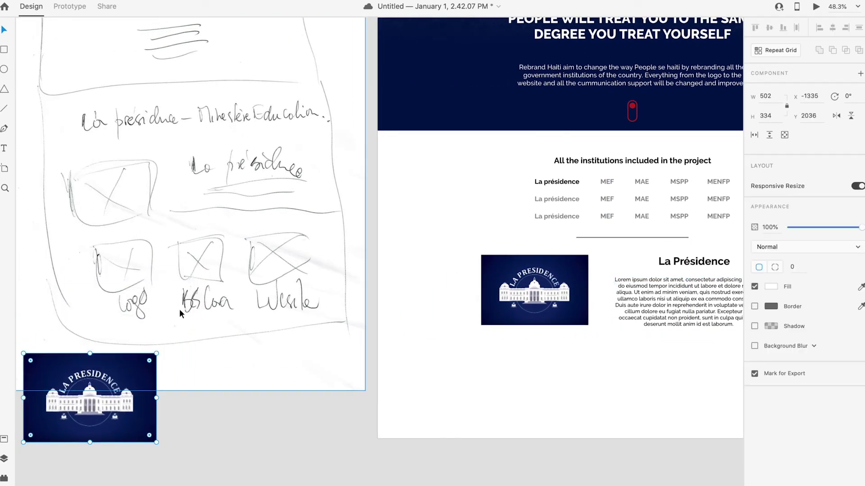
click(520, 356)
scroll(520, 356, down, 1)
scroll(535, 360, right, 3)
scroll(536, 359, down, 1)
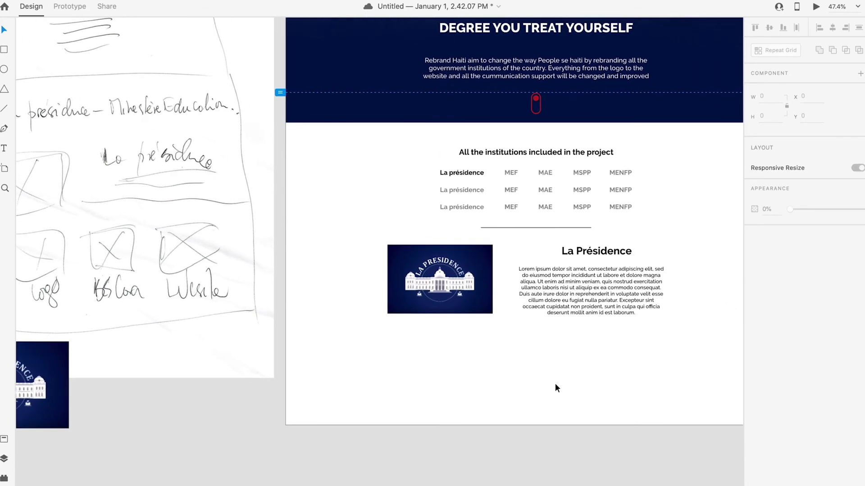
Step: Draw an empty box below the logo image and nudge it into place
click(5, 51)
mouse_move(408, 342)
mouse_down()
mouse_move(449, 380)
mouse_move(471, 367)
mouse_move(452, 380)
mouse_move(467, 385)
mouse_move(442, 358)
mouse_move(450, 368)
mouse_move(463, 363)
mouse_up()
click(5, 30)
click(469, 364)
Step: Copy the La Présidence heading below the paragraph and retype it as 'Deliverables'
drag(595, 250, 534, 332)
double_click(535, 329)
text(Deliverab)
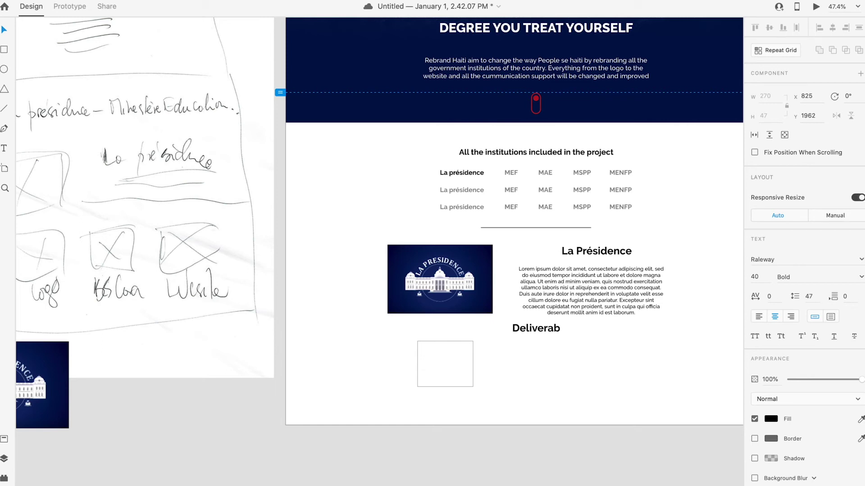
text(les)
key(Escape)
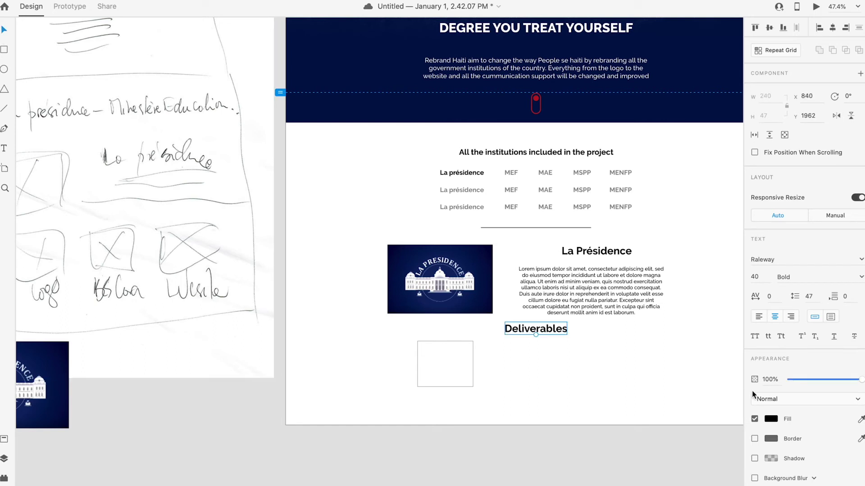
drag(546, 329, 546, 329)
Step: Set Deliverables to font size 20 and position it under the paragraph
click(759, 280)
text(30)
key(Return)
drag(543, 328, 538, 331)
click(761, 281)
text(2)
key(Return)
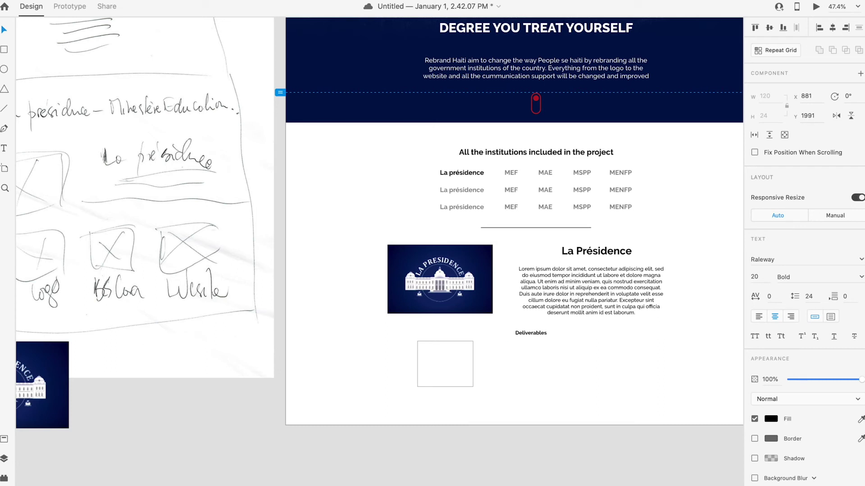
drag(534, 332, 538, 330)
Step: Reposition the empty box under Deliverables and paste the presidency logo's appearance into it
click(514, 371)
click(435, 372)
drag(435, 370, 430, 367)
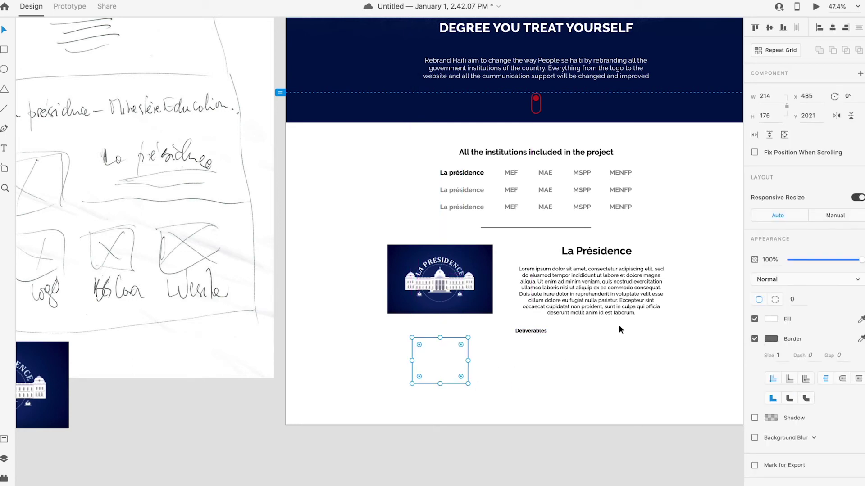
click(61, 414)
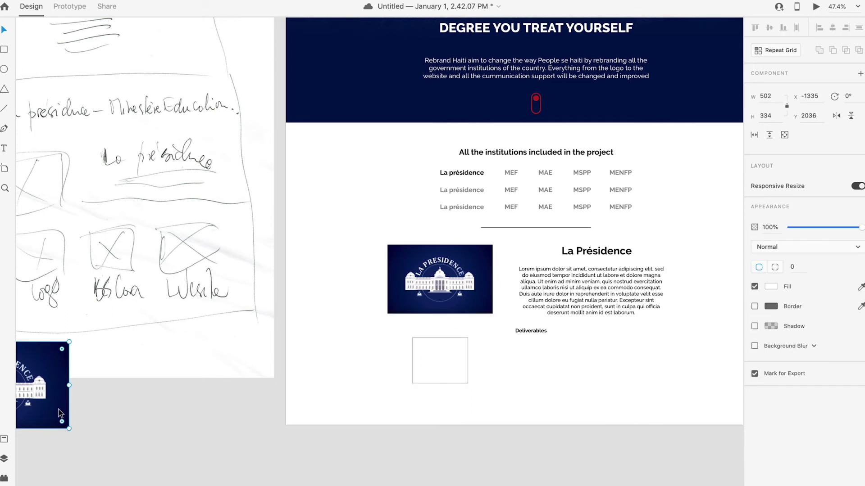
right_click(441, 377)
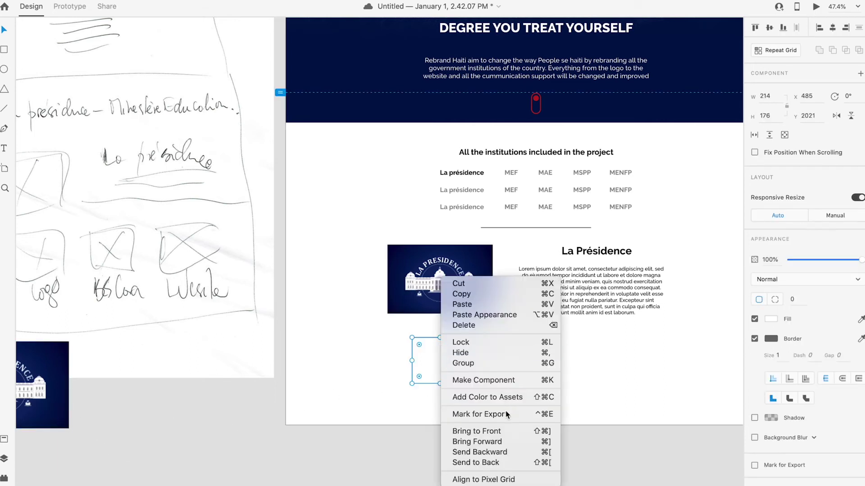
click(477, 317)
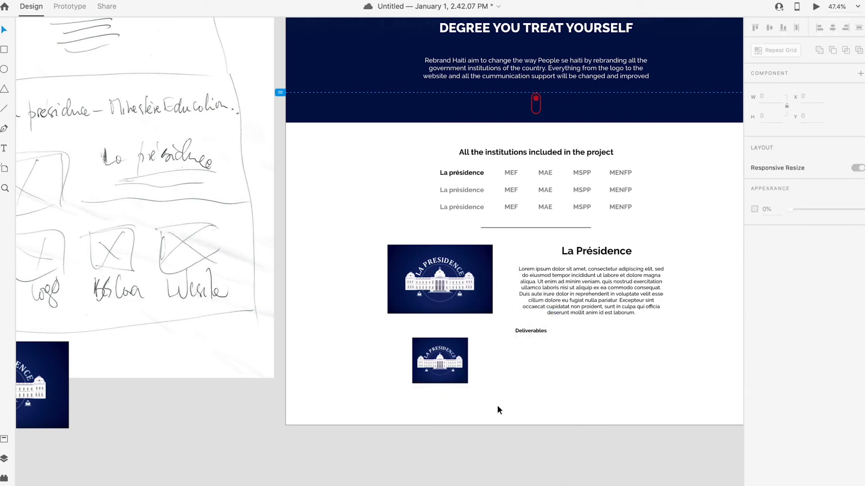
Step: Duplicate the Deliverables heading below the small presidency image
click(448, 374)
click(518, 402)
drag(534, 330, 428, 391)
Step: Retitle the copied heading 'LOGO' and nudge it slightly left under the image
click(748, 276)
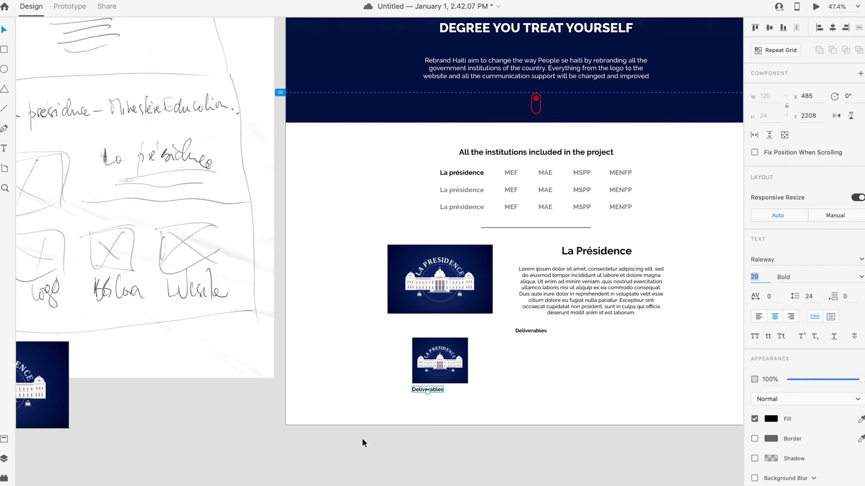
double_click(437, 389)
text(L)
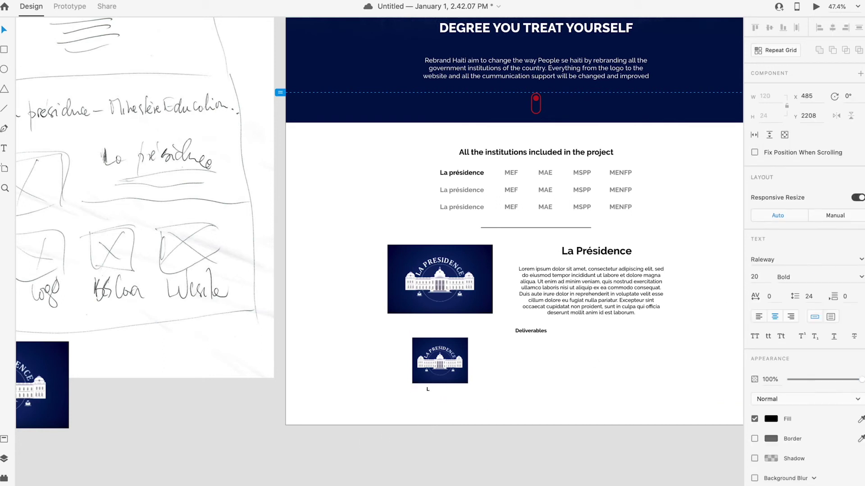
text(OGO)
click(344, 333)
drag(429, 388, 421, 393)
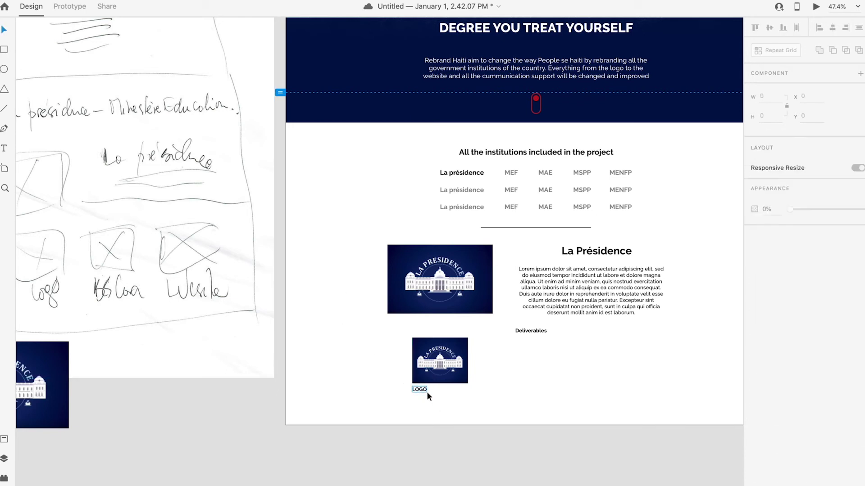
click(428, 391)
drag(456, 406, 415, 363)
click(463, 409)
Step: Add a left-aligned, two-line, size-15 lorem caption under LOGO and select the whole card
drag(582, 290, 484, 420)
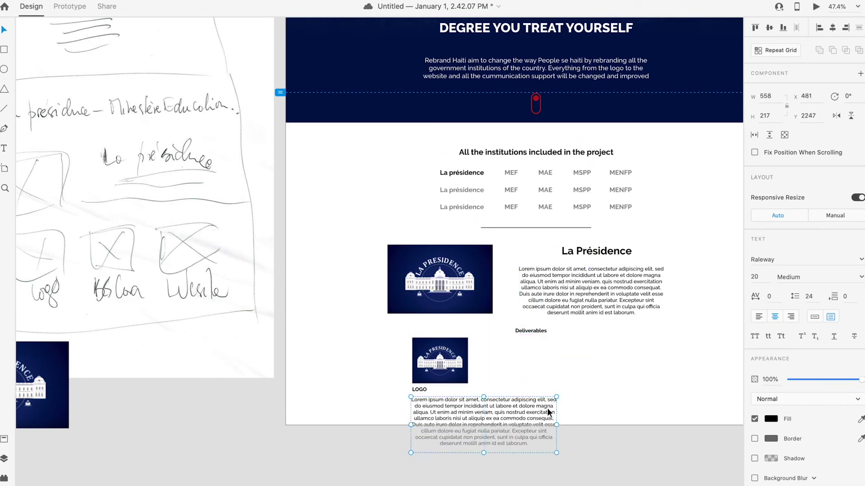
click(759, 318)
drag(556, 425, 467, 424)
drag(440, 454, 441, 409)
click(761, 276)
text(15)
key(Return)
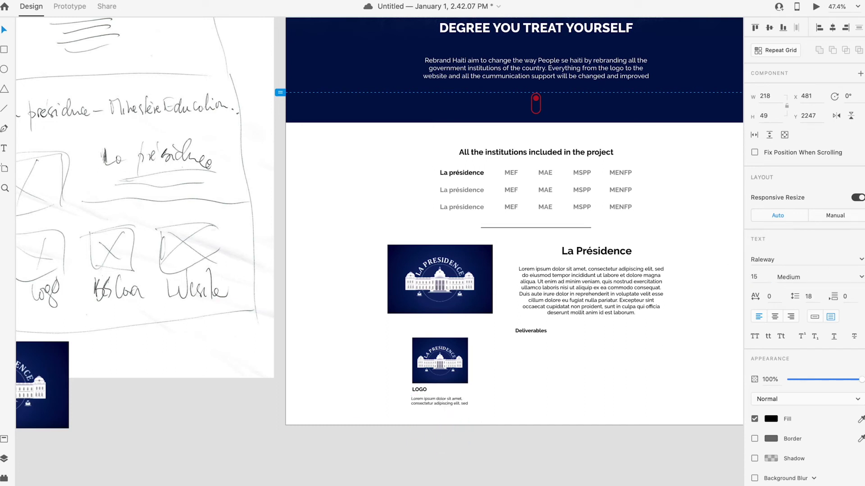
drag(443, 409, 437, 398)
click(506, 420)
drag(497, 420, 405, 350)
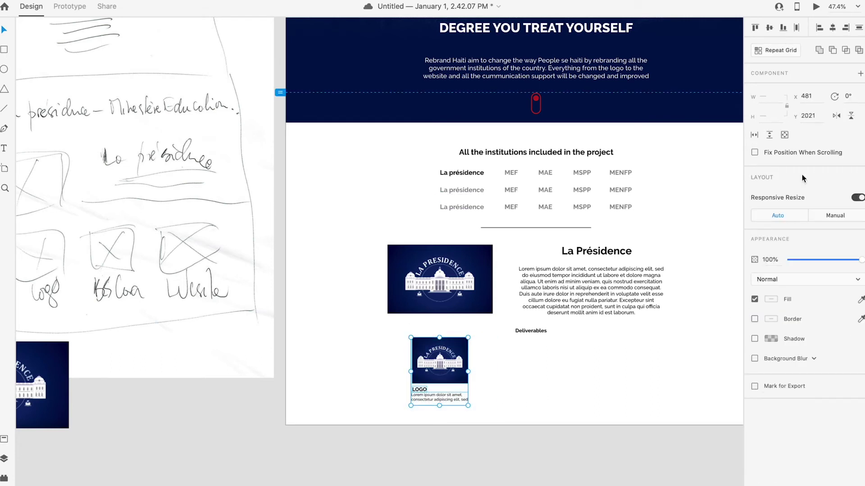
Step: Repeat the logo card into four across and start retitling the second card Banner
click(776, 50)
drag(468, 372, 658, 372)
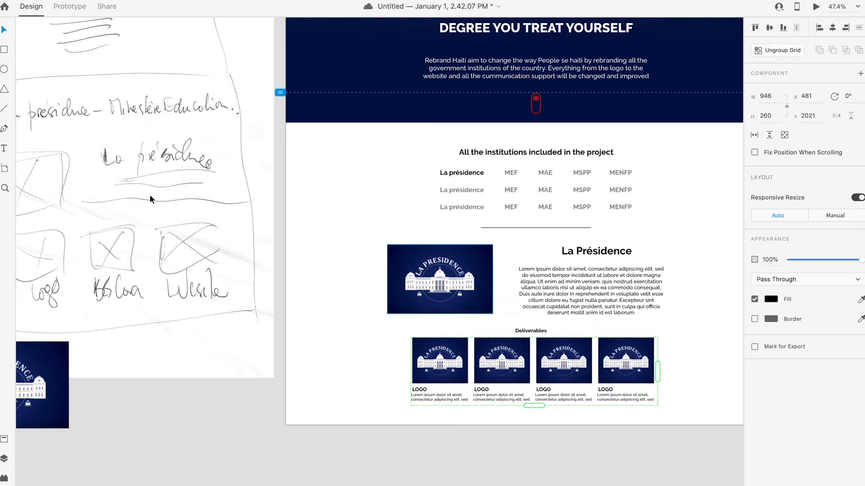
click(501, 415)
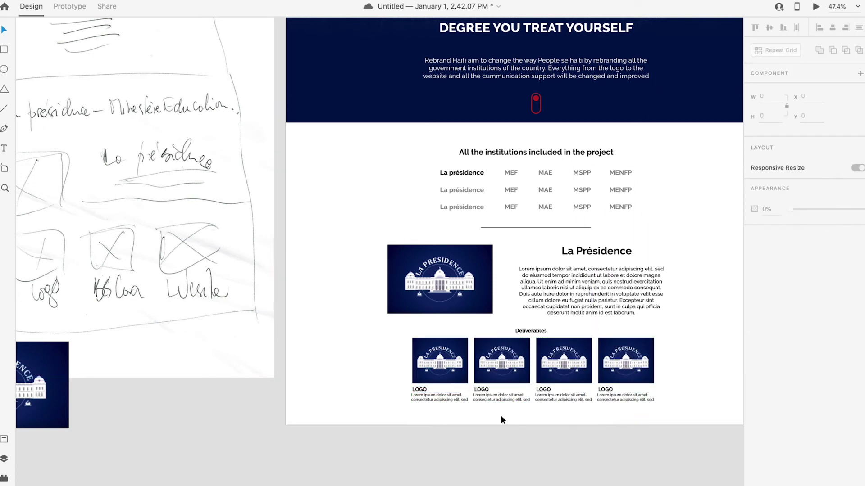
double_click(482, 387)
double_click(484, 389)
text(B)
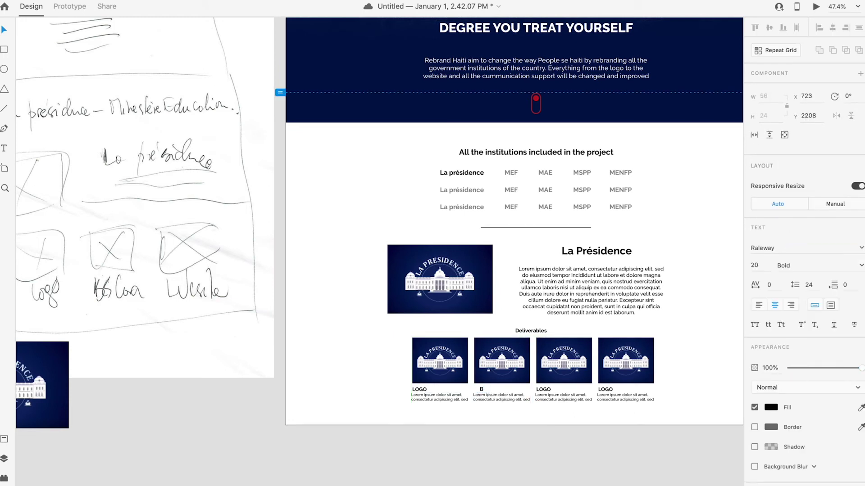
key(Escape)
Step: Ungroup the repeat grid into separate cards and nudge the Banner title right
click(483, 391)
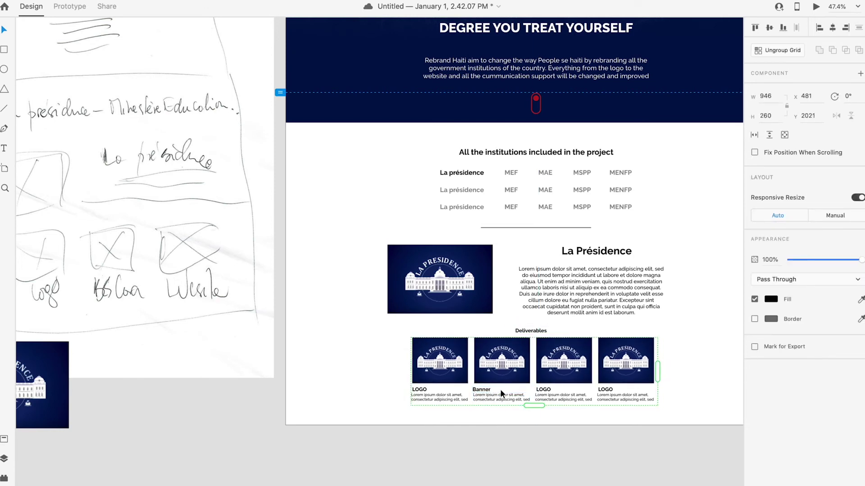
right_click(514, 390)
click(562, 354)
click(484, 390)
double_click(483, 389)
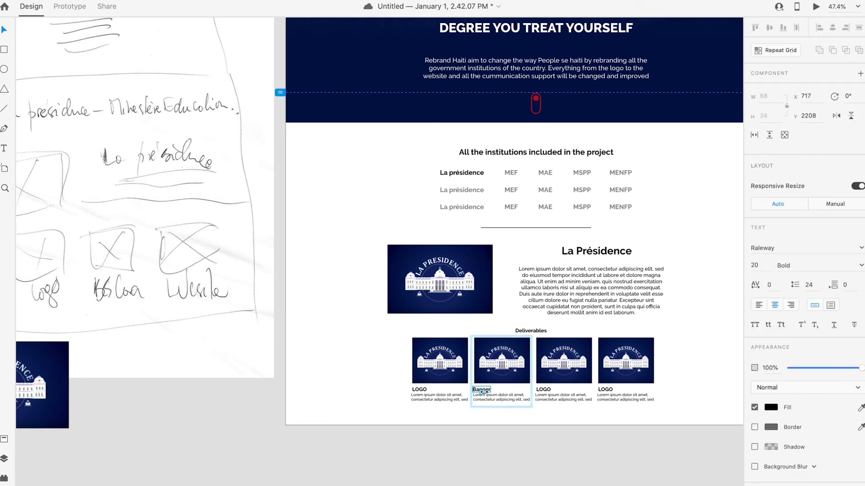
click(491, 407)
click(482, 388)
double_click(483, 390)
drag(485, 392, 486, 392)
Step: Rename the third card's title to Business Card and align it
click(561, 416)
click(546, 390)
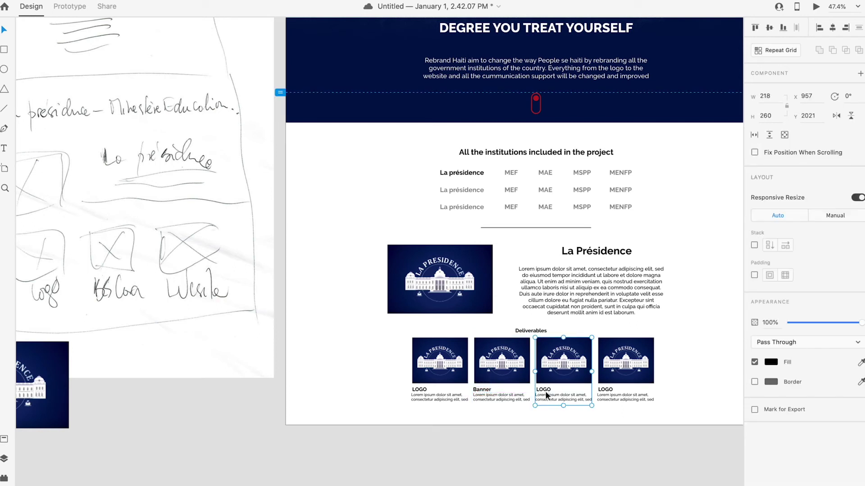
double_click(546, 390)
double_click(546, 390)
text(C)
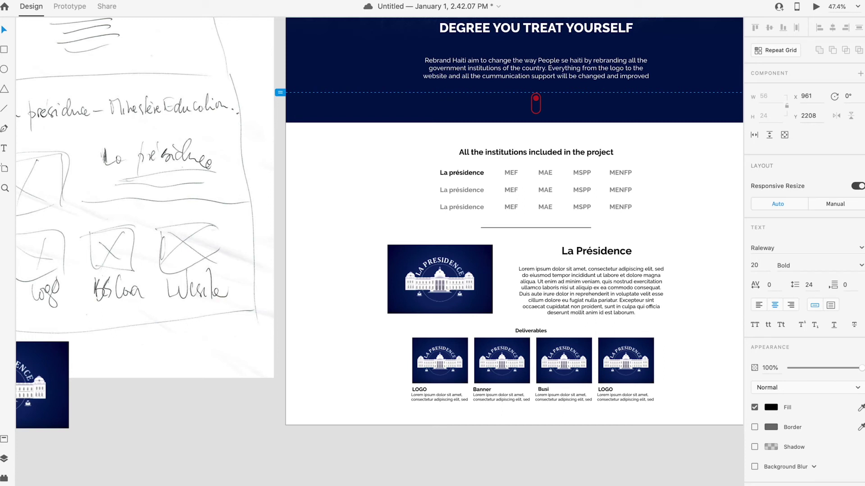
text(usiness Card)
triple_click(557, 390)
key(Escape)
click(590, 423)
click(551, 390)
drag(552, 388, 561, 388)
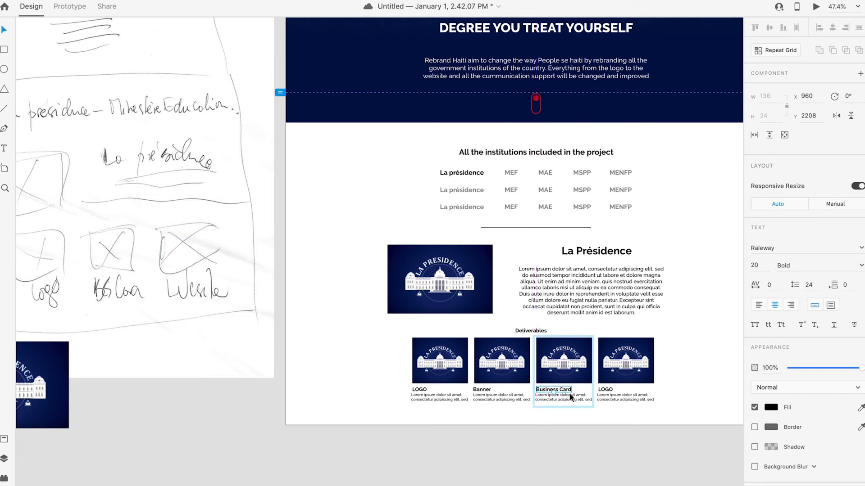
Step: Rename the fourth card's title to Website and nudge it into line
click(606, 391)
click(608, 389)
double_click(608, 389)
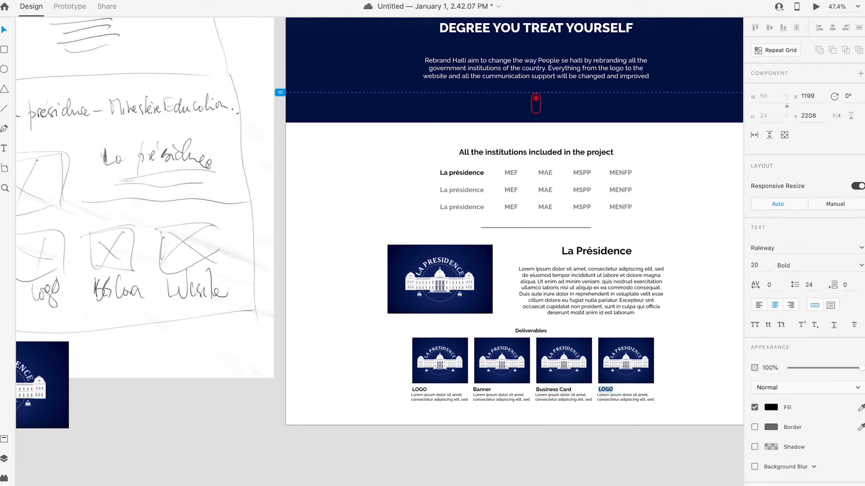
click(607, 389)
key(ctrl+a)
text(Website)
click(4, 31)
click(612, 391)
click(614, 394)
drag(614, 394, 615, 394)
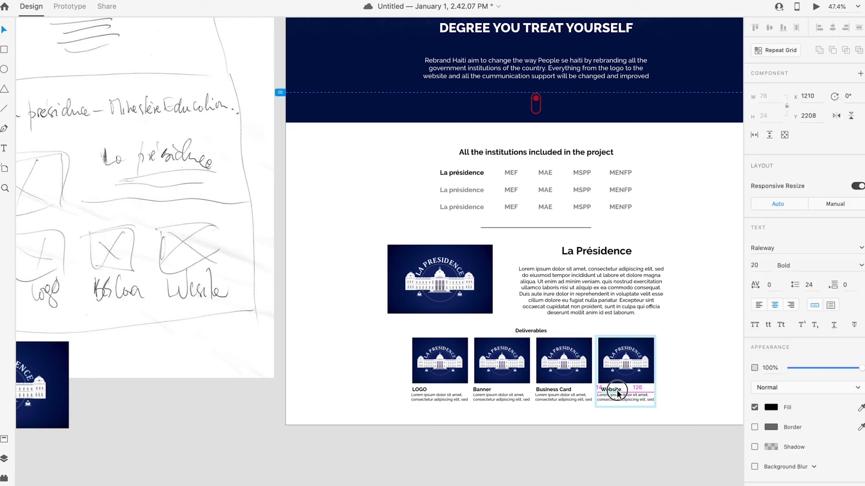
click(635, 435)
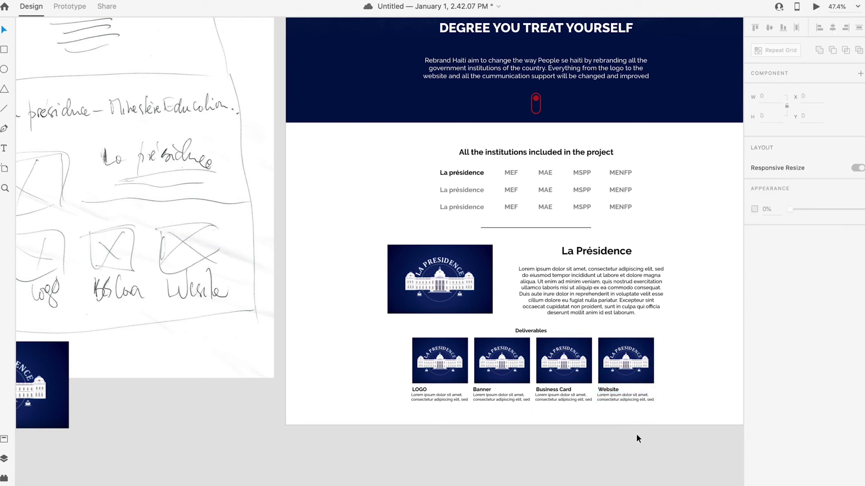
Step: Adjust the Deliverables heading position and zoom out to the whole page
drag(533, 333, 541, 325)
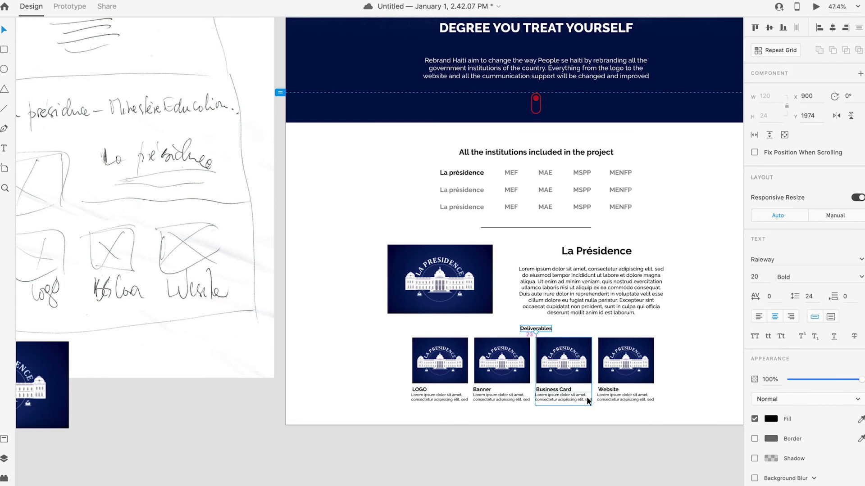
key(super+0)
click(475, 130)
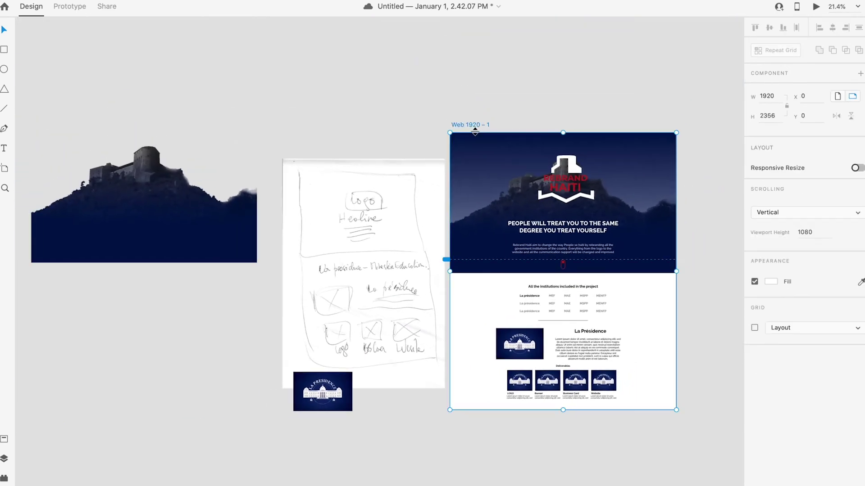
Step: Extend the page downward and shift the Deliverables heading and four cards slightly down
drag(563, 409, 562, 444)
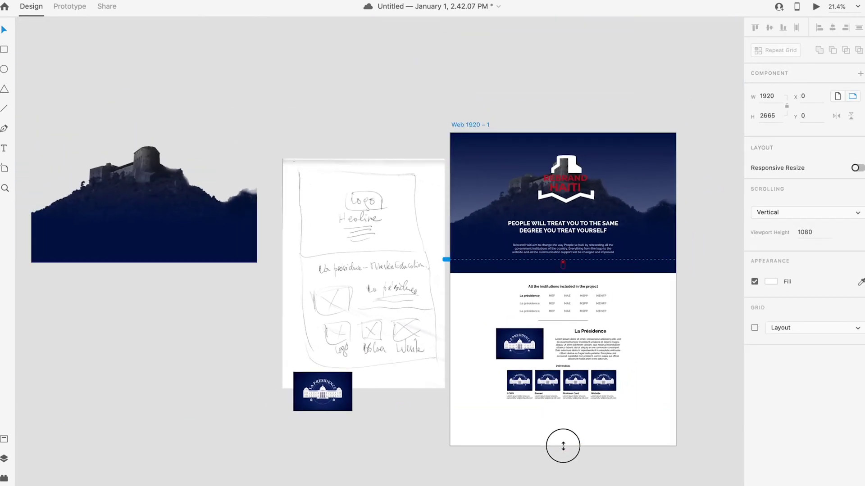
click(618, 402)
click(625, 414)
drag(634, 408, 492, 355)
drag(569, 370, 568, 372)
Step: Reposition the La Présidence text on the Web 1920 – 1 page
click(643, 401)
click(573, 329)
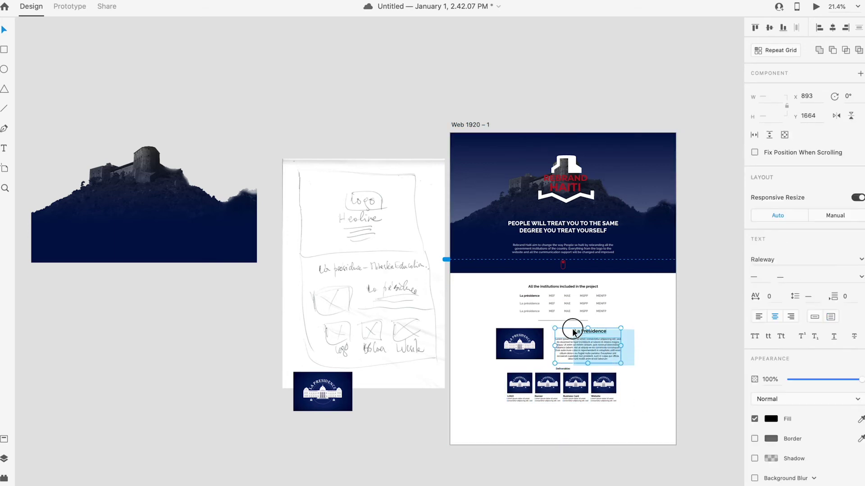
drag(598, 332, 599, 333)
click(661, 385)
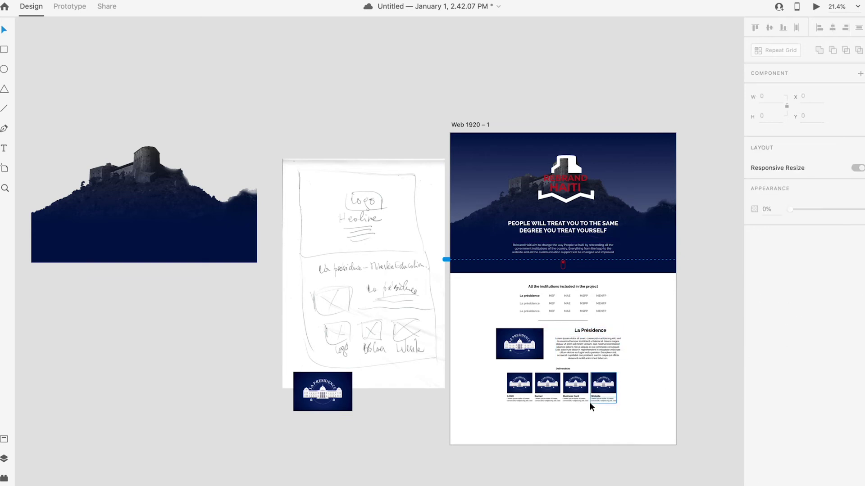
scroll(599, 425, up, 1)
scroll(598, 421, down, 2)
scroll(599, 420, up, 2)
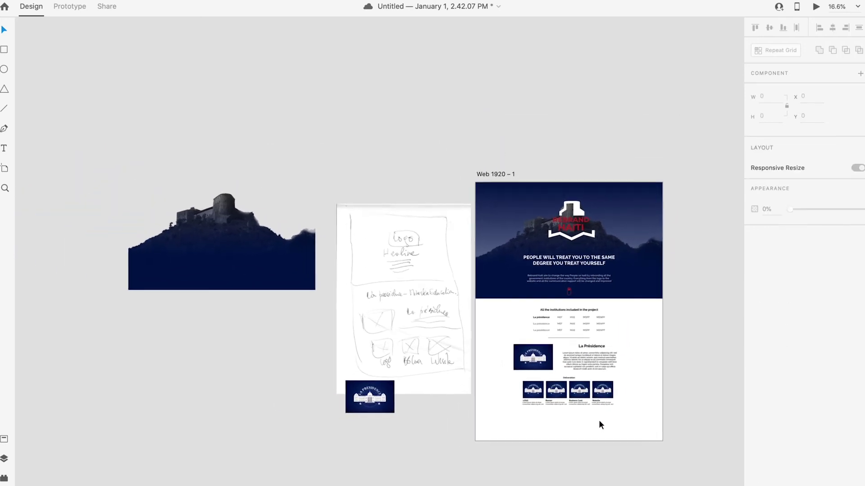
scroll(599, 422, up, 2)
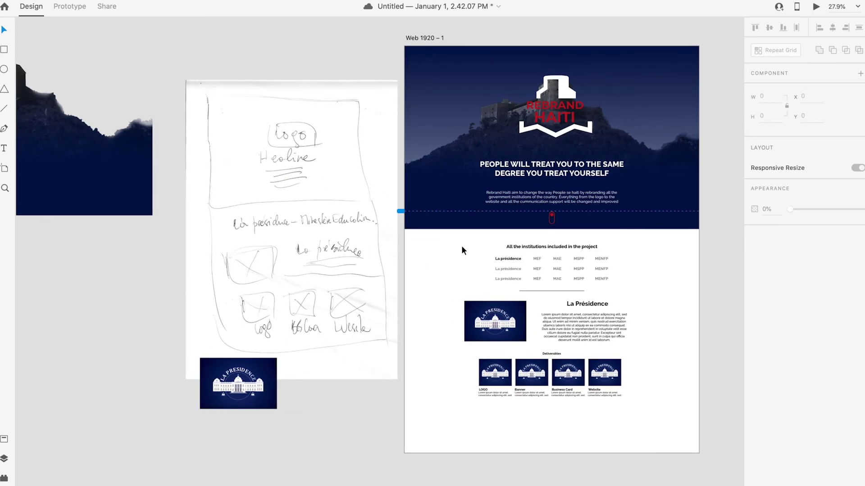
Step: Move the lower page content down and place the divider line below the deliverables
drag(647, 407, 404, 300)
drag(586, 318, 582, 326)
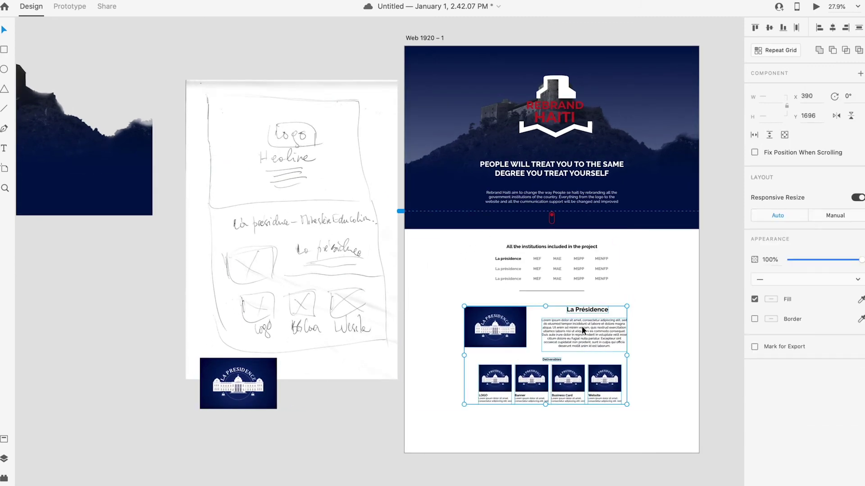
click(550, 294)
drag(550, 293, 559, 414)
click(569, 432)
scroll(565, 431, down, 5)
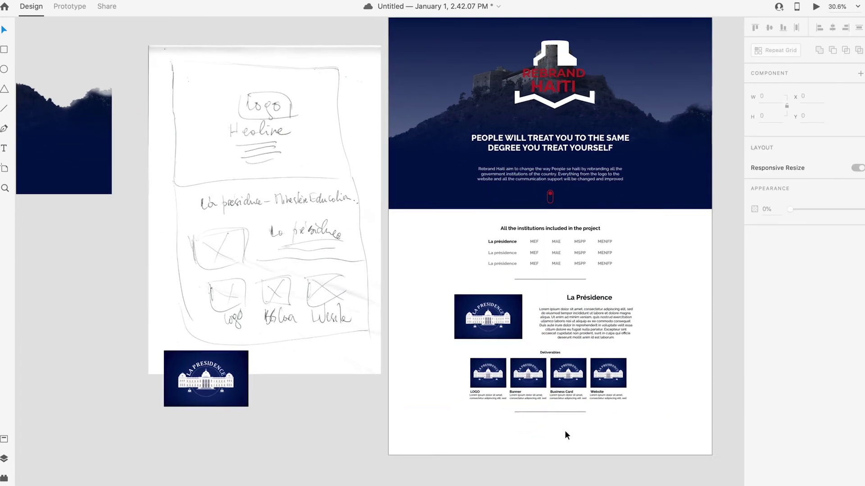
scroll(565, 430, down, 3)
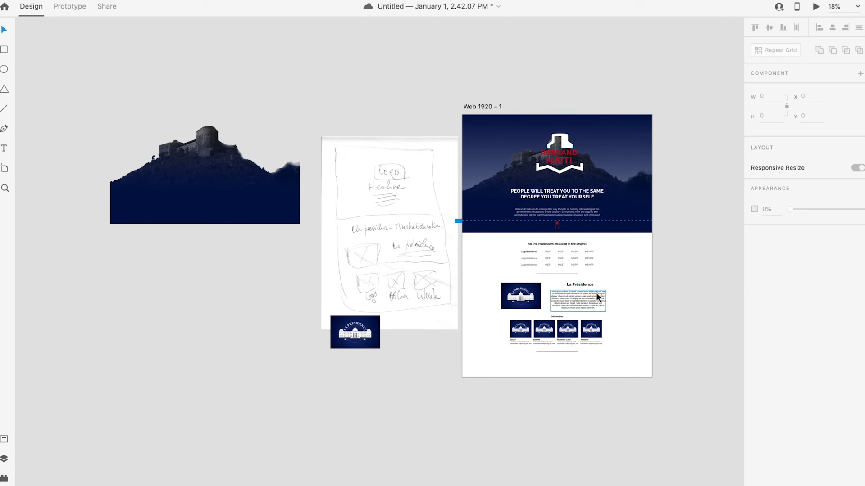
Step: Drag the Web 1920 – 1 artboard's bottom edge down to lengthen it
click(486, 108)
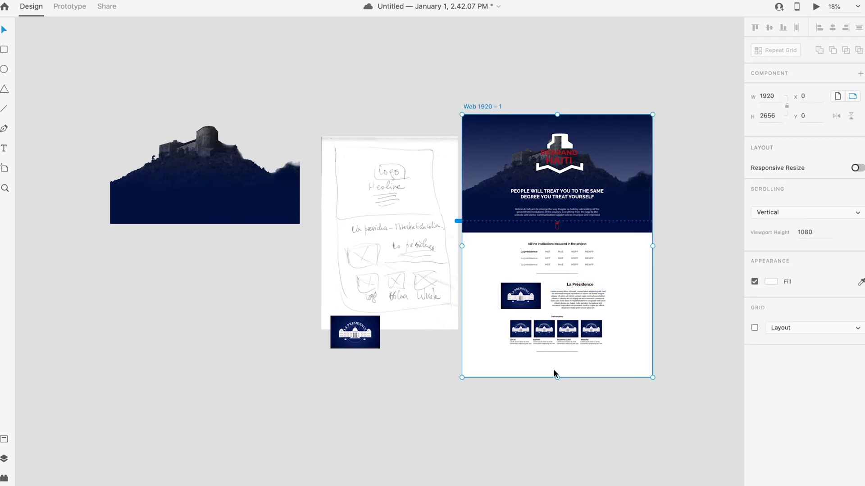
drag(558, 376, 556, 446)
click(660, 408)
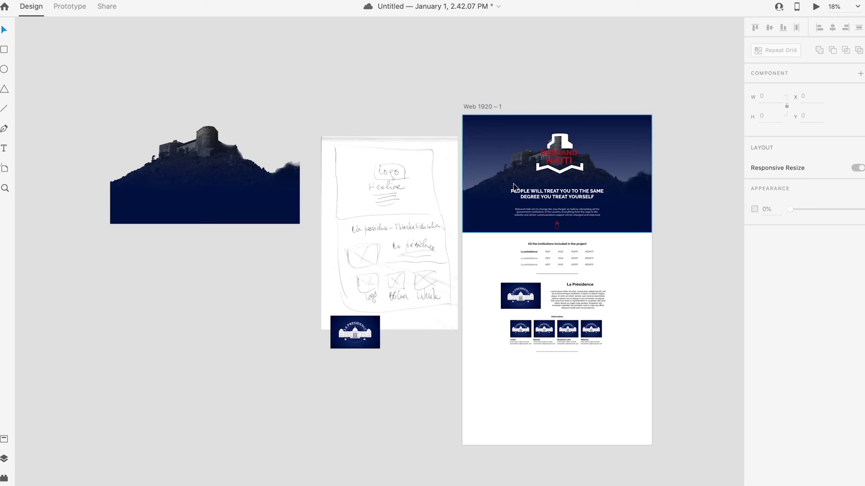
scroll(583, 421, up, 3)
scroll(583, 420, up, 1)
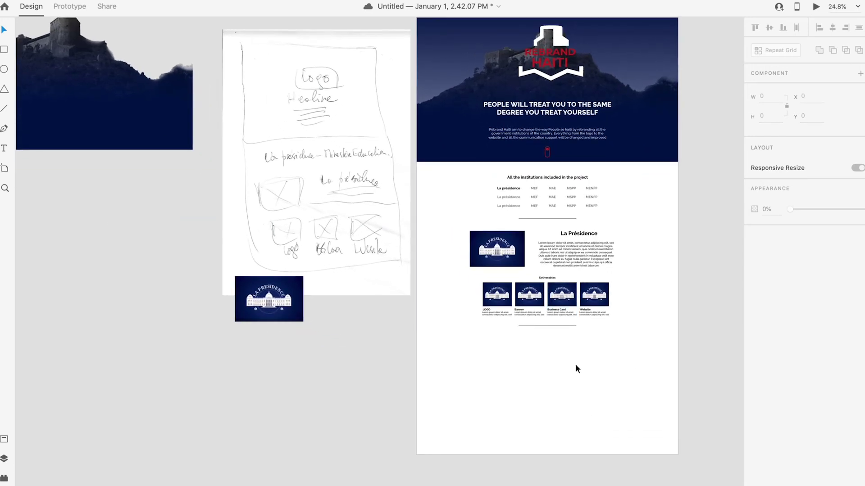
scroll(595, 363, up, 1)
scroll(595, 369, up, 3)
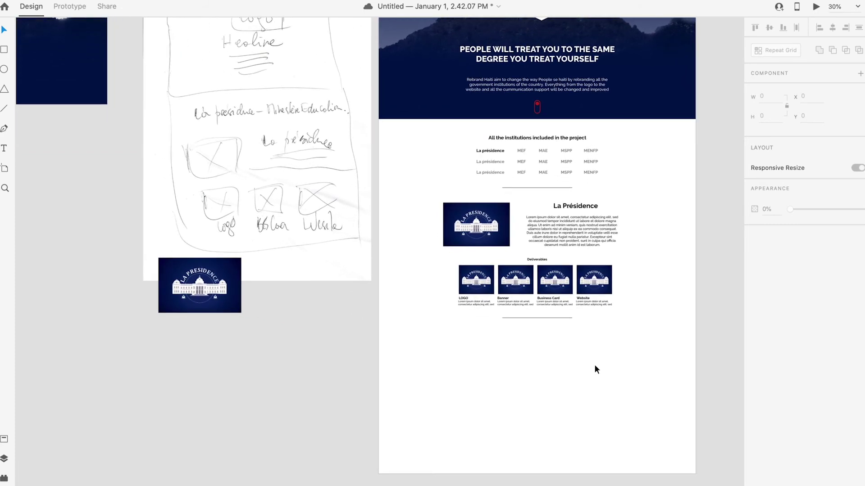
scroll(594, 369, up, 2)
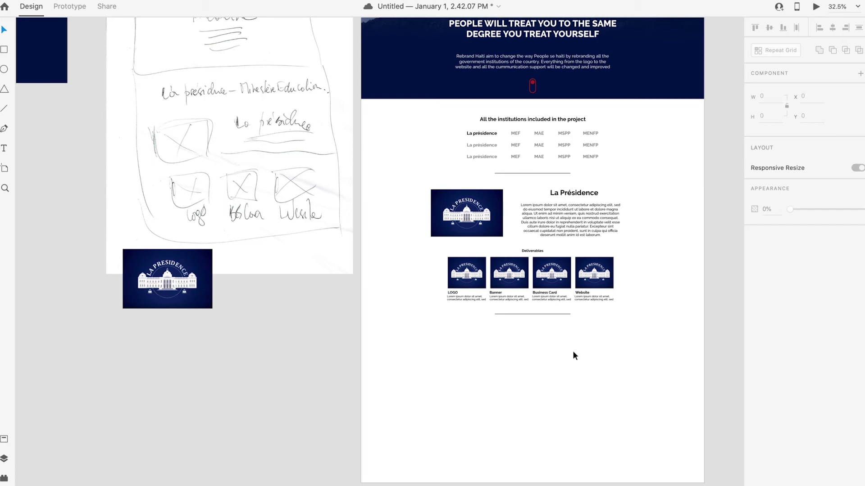
Step: Copy the institutions heading below the divider and retype it as the YouTube-channel documentation sentence
click(546, 314)
drag(520, 120, 533, 328)
double_click(547, 329)
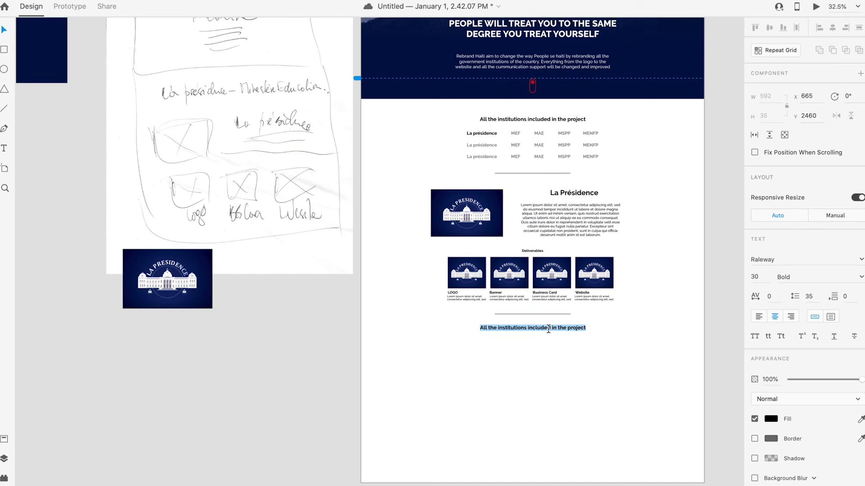
text(The whole procce)
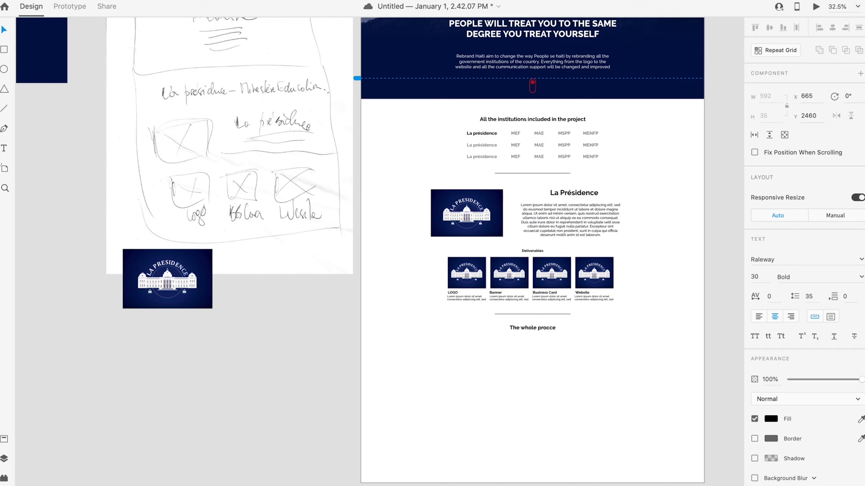
text(s of nbu)
key(BackSpace)
key(BackSpace)
key(BackSpace)
text(buiilding these new visual)
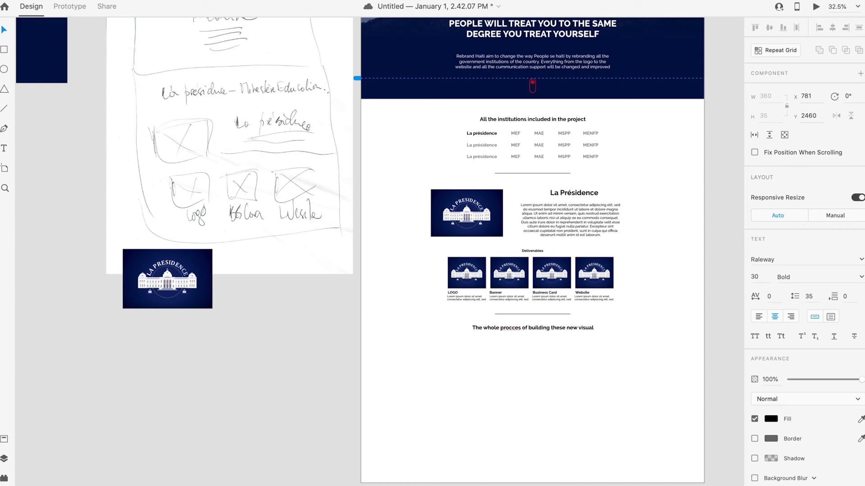
text( identity)
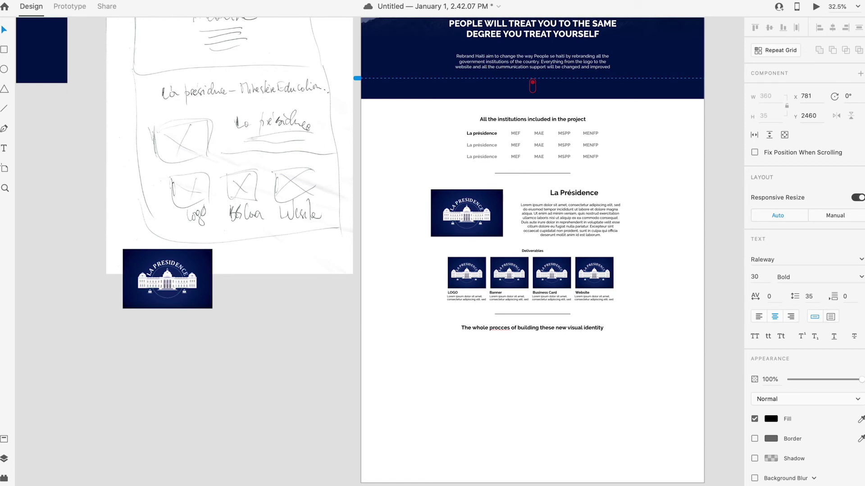
key(BackSpace)
key(BackSpace)
text(s)
text( docume,)
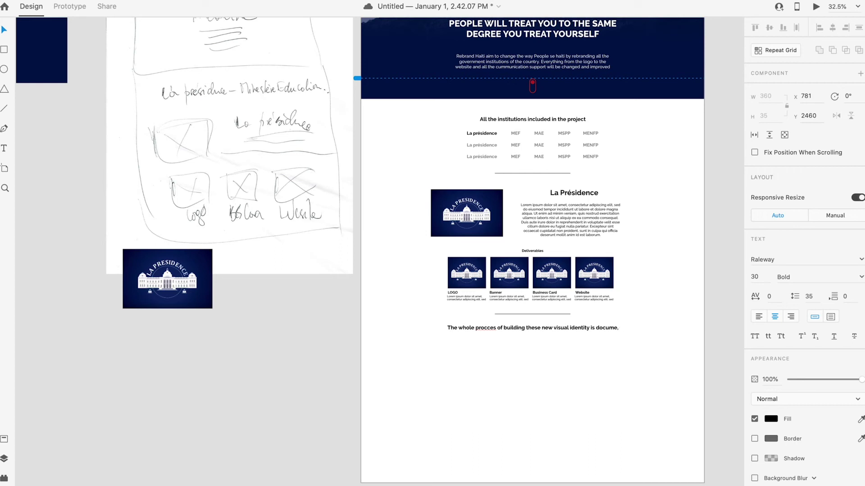
key(BackSpace)
text(nte)
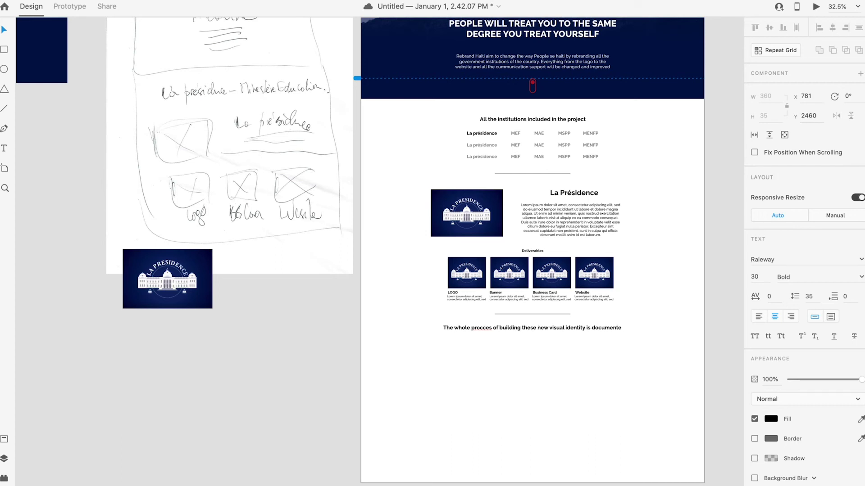
text(d)
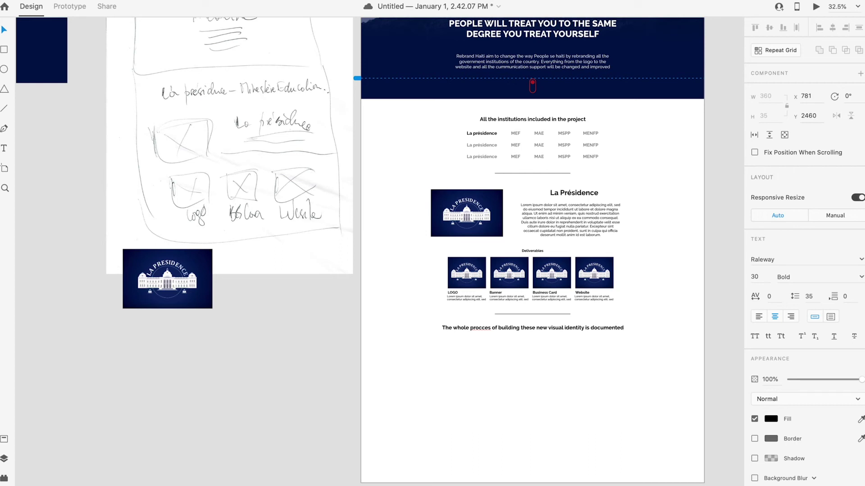
text( on this)
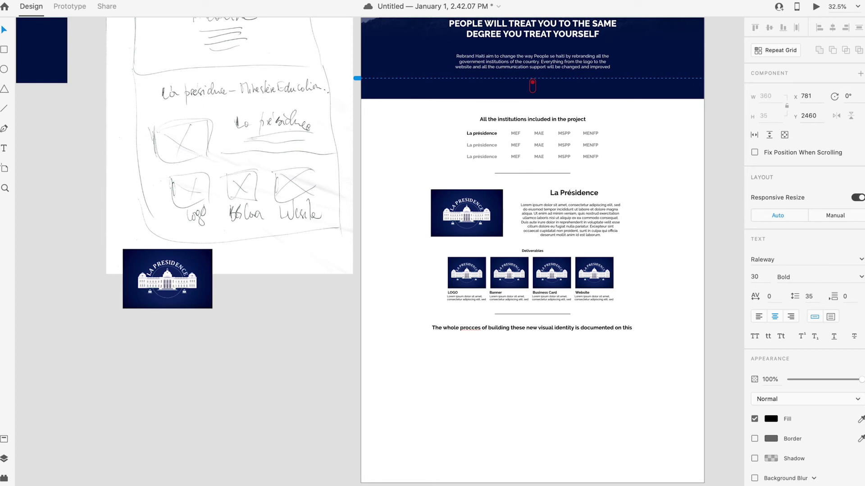
text( youtube)
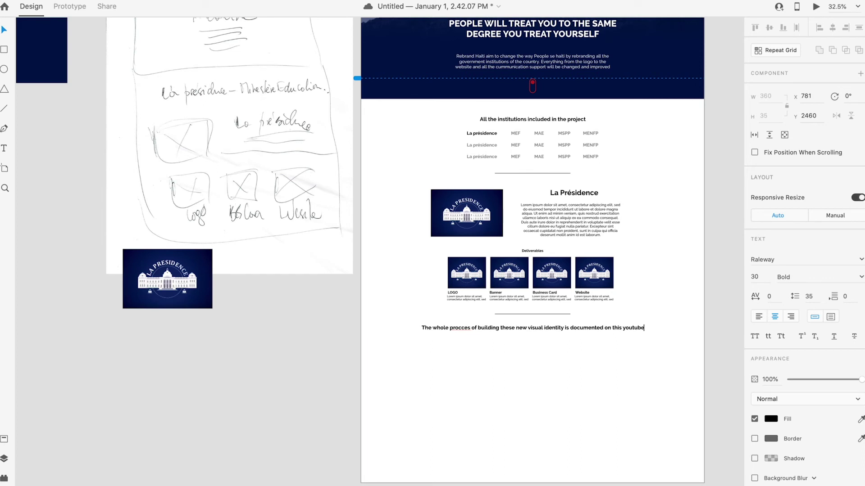
text( Channel)
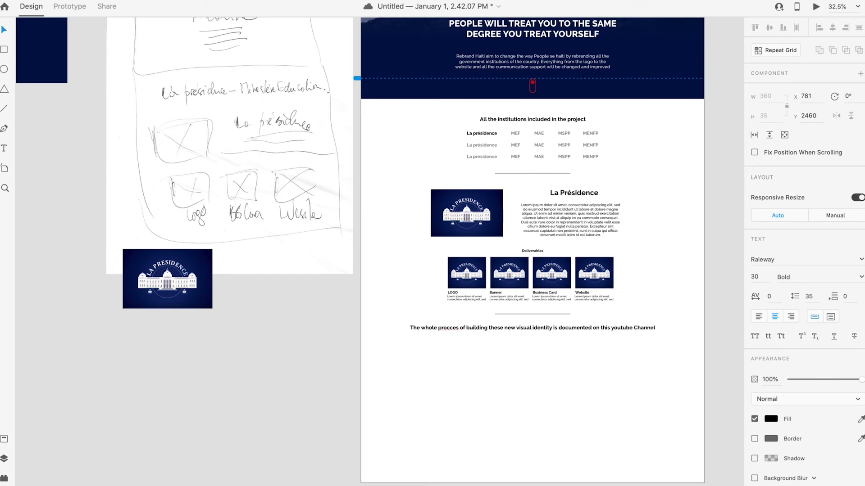
Step: Nudge the new text line into place, undoing an accidental move
click(4, 31)
click(561, 349)
drag(559, 328, 564, 333)
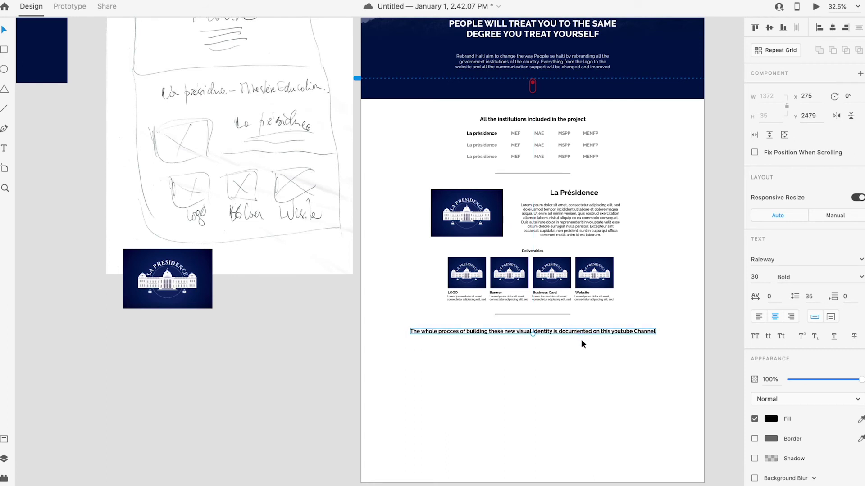
double_click(580, 332)
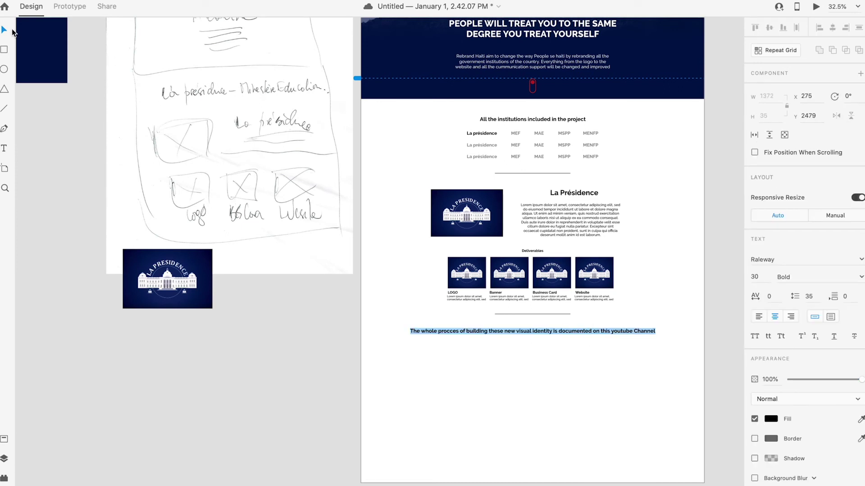
drag(609, 335, 425, 412)
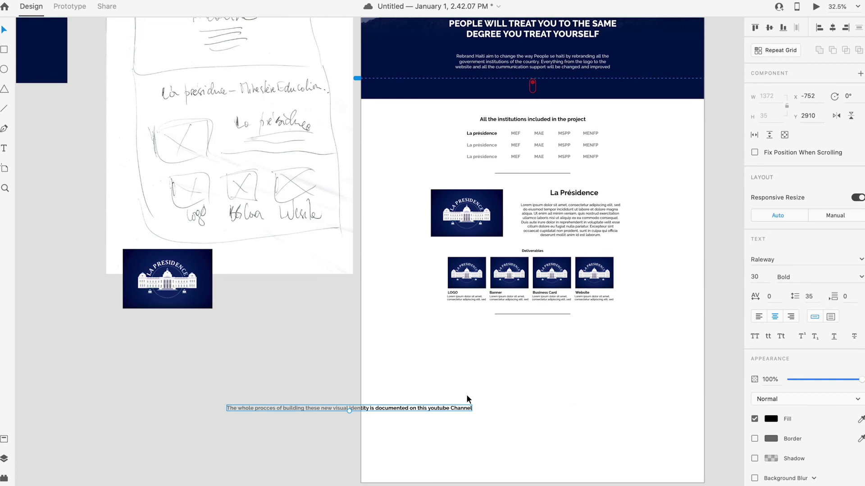
key(ctrl+z)
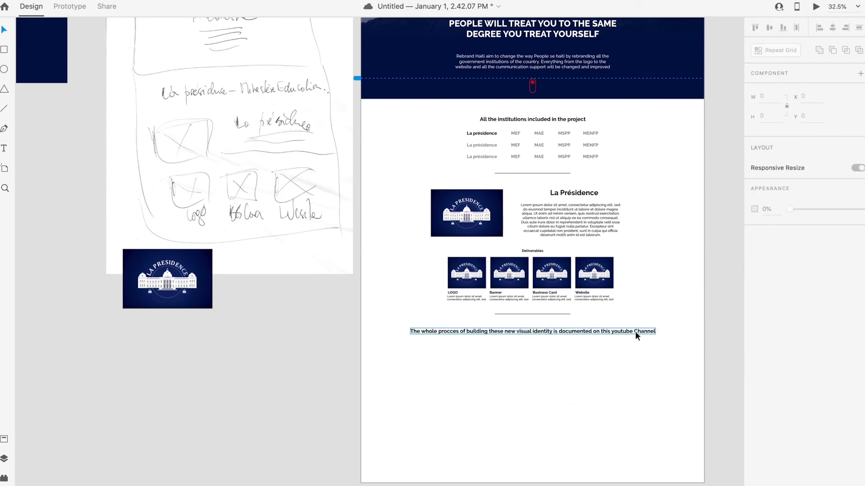
click(635, 332)
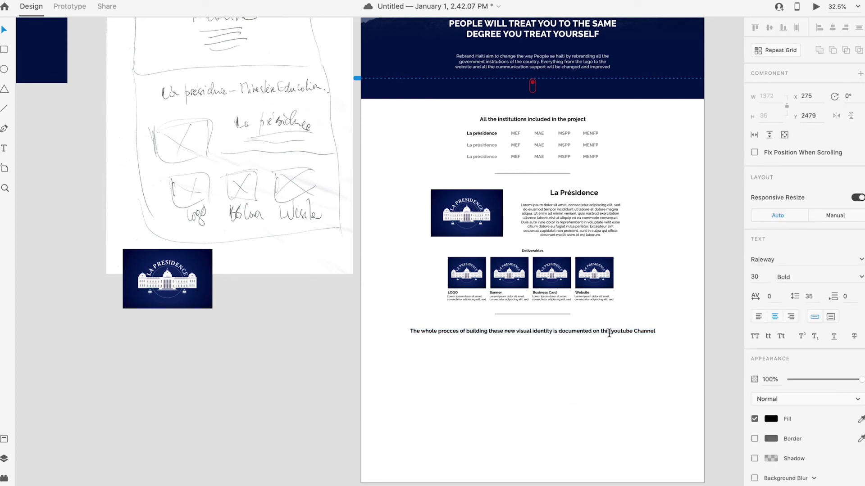
Step: Set the whole line to Medium weight at font size 25
drag(603, 332, 373, 328)
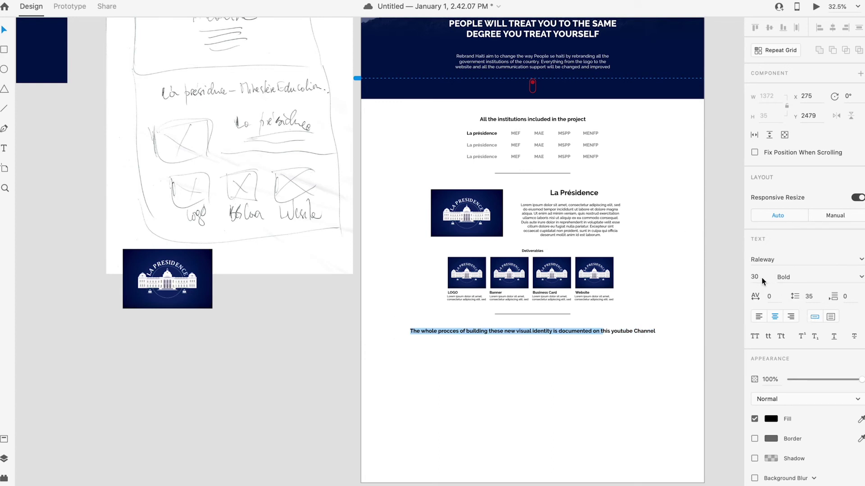
click(861, 277)
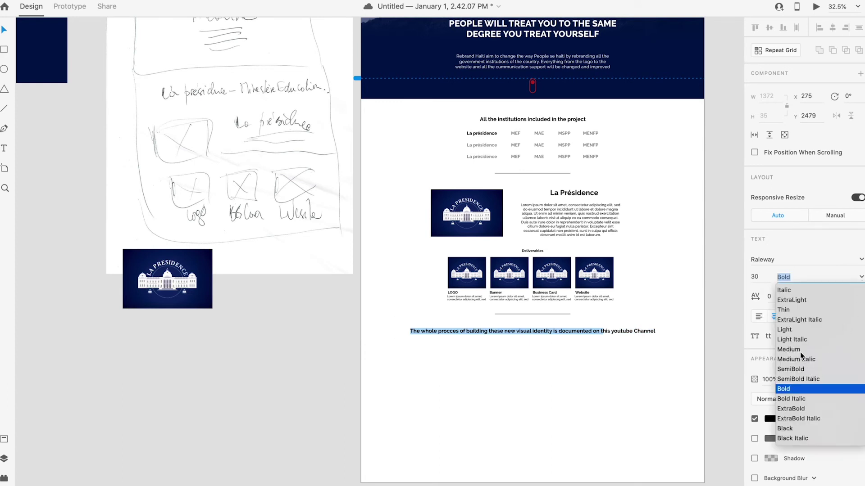
click(801, 351)
key(shift+Tab)
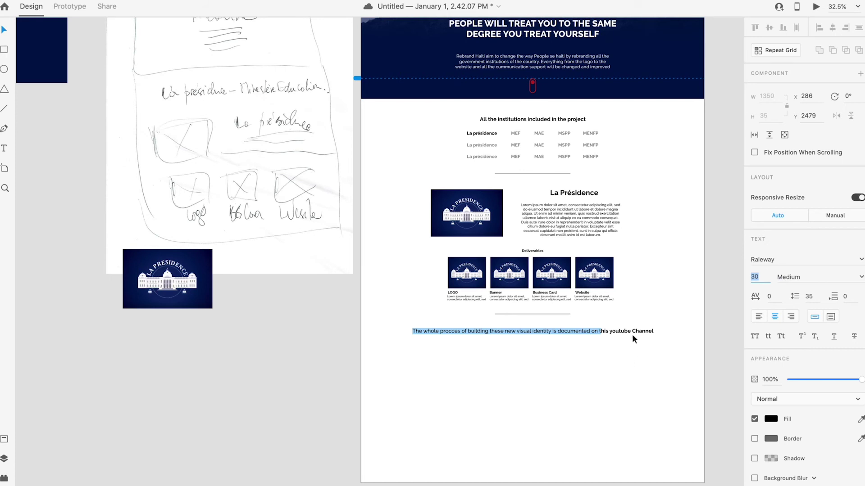
triple_click(633, 330)
click(751, 278)
text(25)
key(Return)
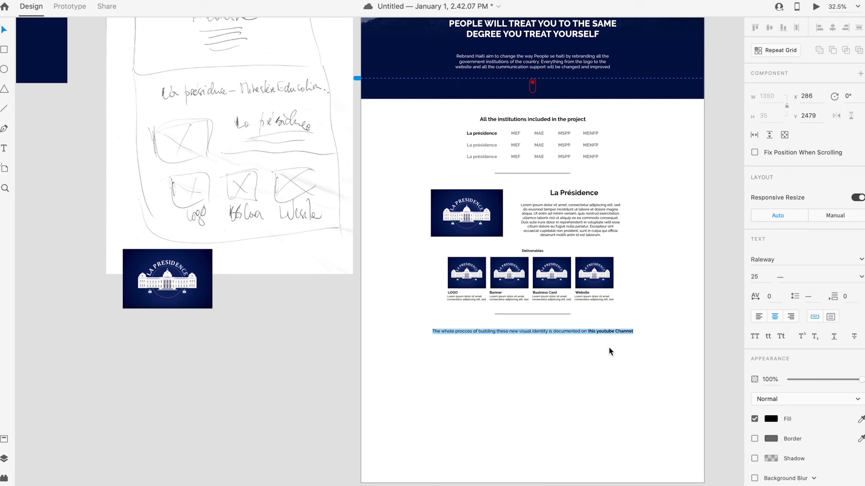
Step: Colour the phrase 'this youtube Channel' navy
click(587, 332)
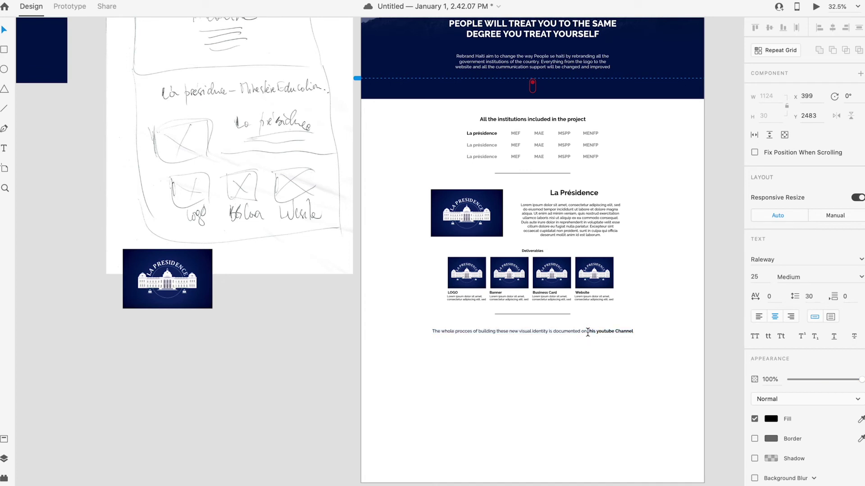
drag(588, 332, 672, 333)
click(771, 420)
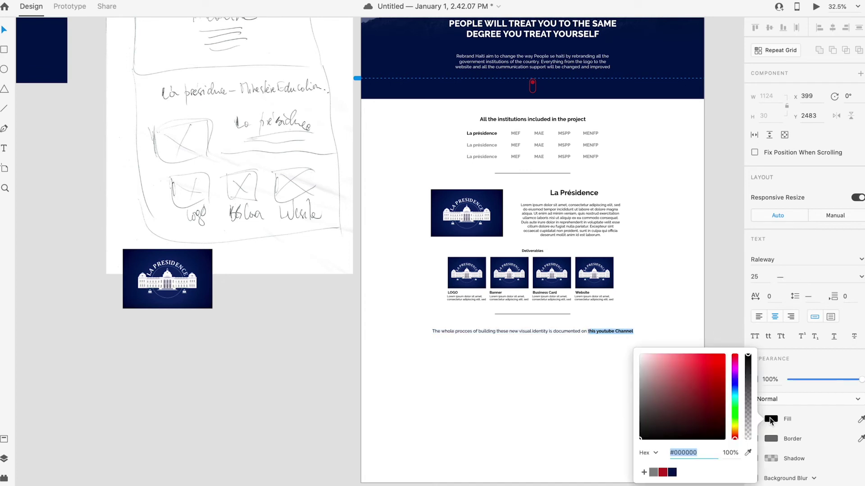
click(672, 472)
click(582, 403)
click(582, 402)
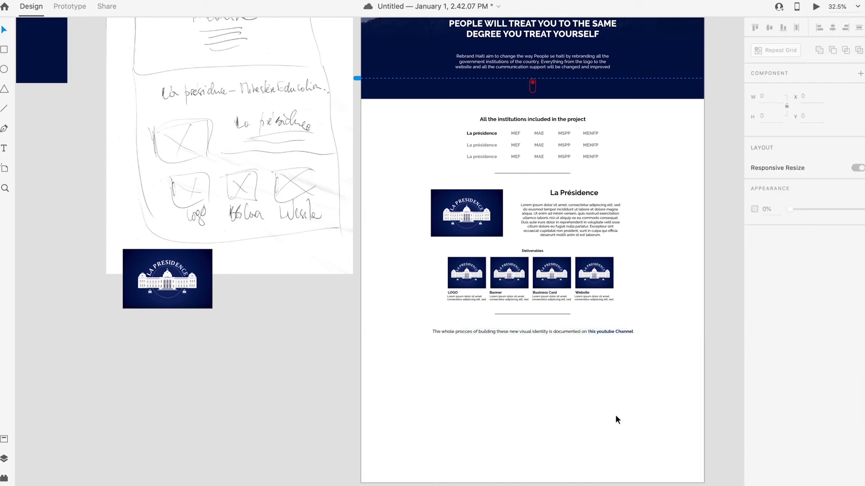
Step: Move the lower divider line below the YouTube channel line
scroll(564, 357, down, 3)
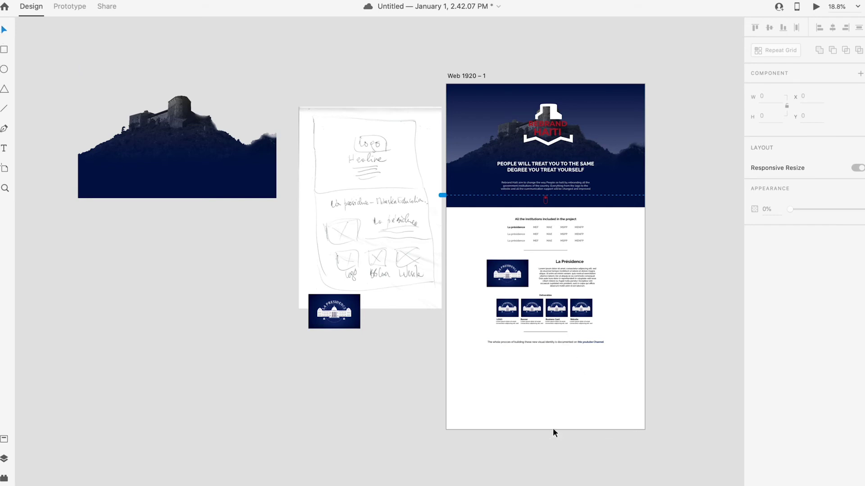
click(5, 48)
key(v)
click(609, 386)
click(546, 332)
drag(546, 333, 553, 353)
click(581, 396)
Step: Duplicate the channel sentence below the divider, then delete the unneeded duplicated text
scroll(556, 379, up, 5)
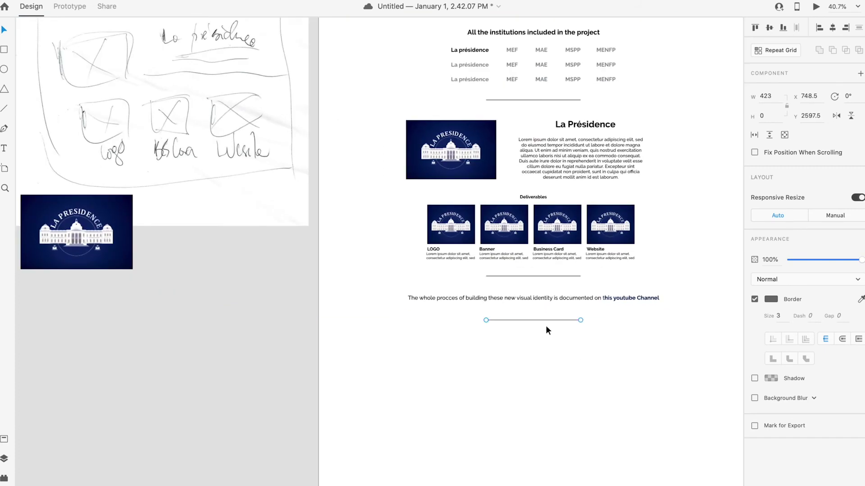
scroll(545, 328, up, 2)
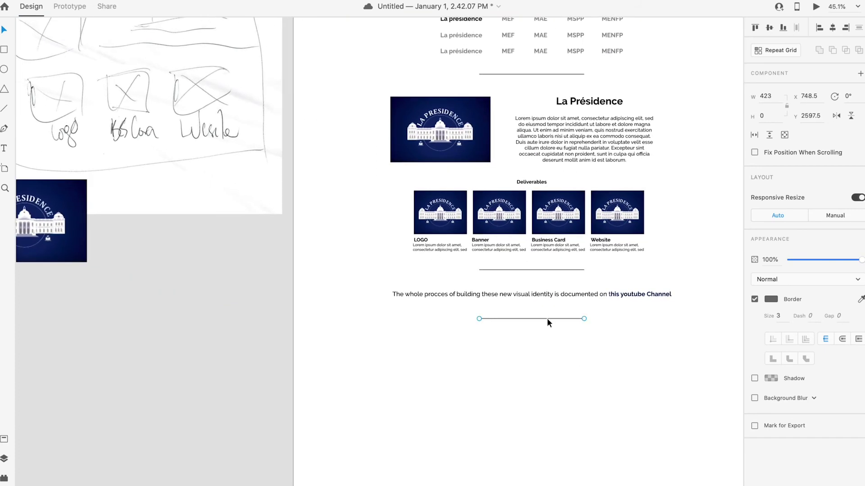
drag(466, 293, 482, 338)
double_click(519, 338)
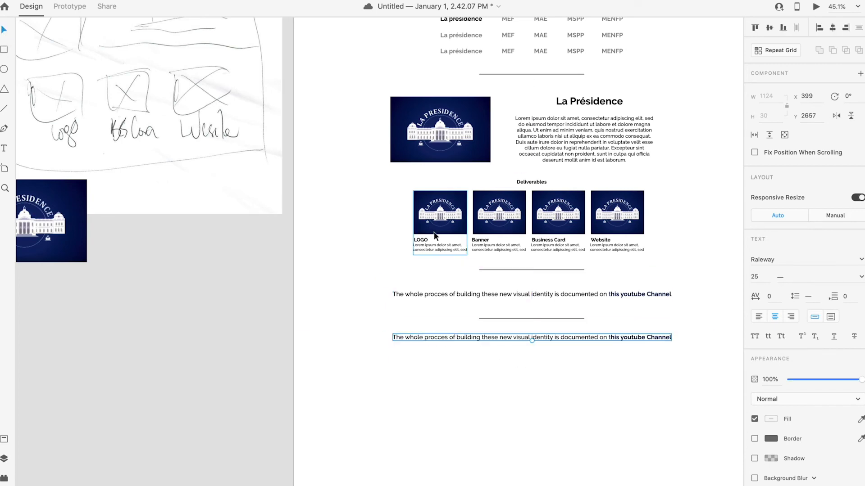
key(BackSpace)
Step: Copy the institutions heading below the new divider and start retyping it as 'The TEAM'
scroll(521, 146, down, 5)
drag(526, 70, 538, 248)
double_click(538, 248)
text(The TEA)
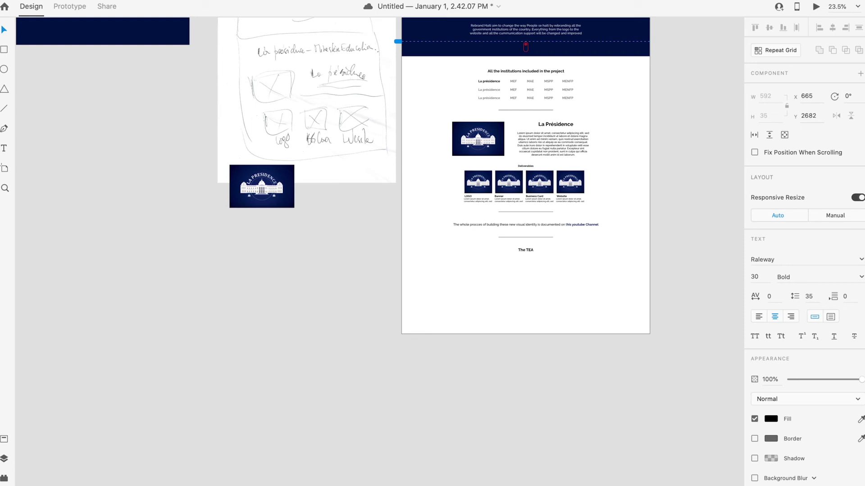
Step: Finish the 'The TEAM' heading and centre it under the divider
key(Escape)
drag(531, 248, 532, 251)
click(561, 284)
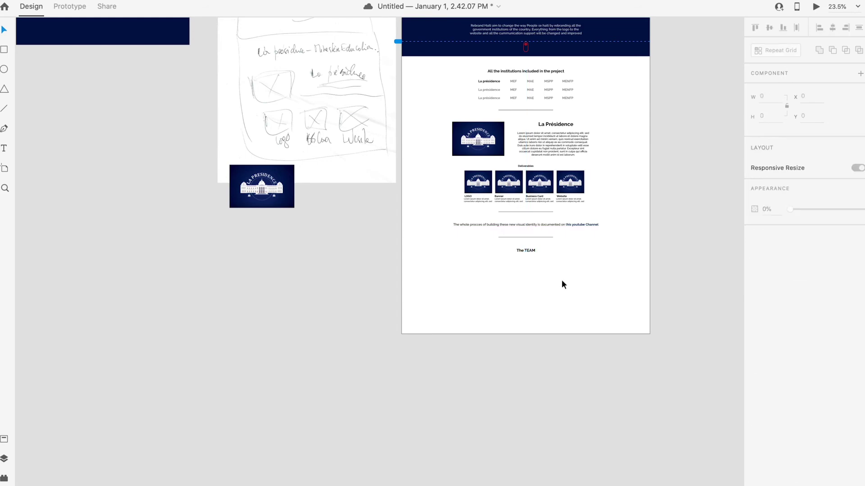
Step: Draw an empty circle under The TEAM heading and make it slightly smaller
scroll(572, 277, down, 5)
scroll(557, 279, up, 5)
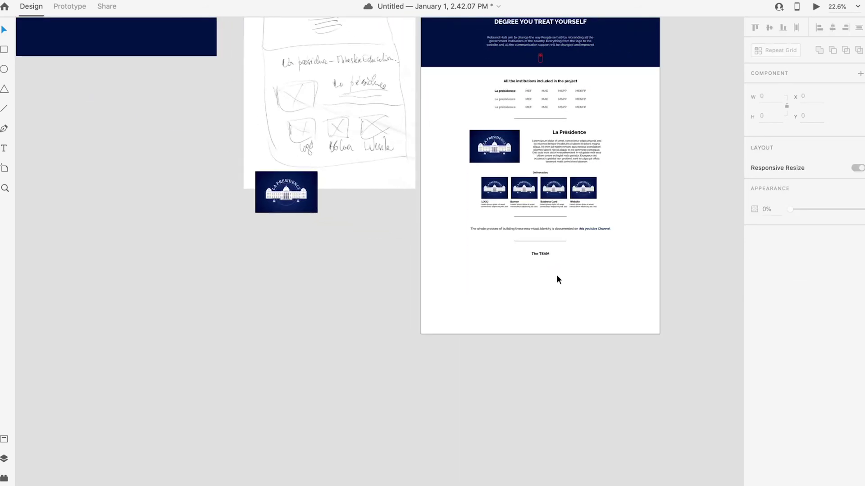
scroll(558, 279, down, 3)
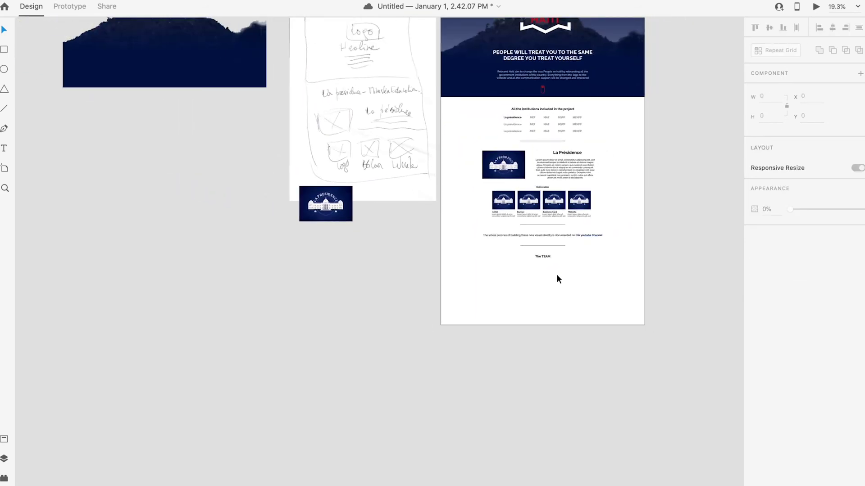
scroll(559, 279, up, 1)
scroll(558, 279, down, 1)
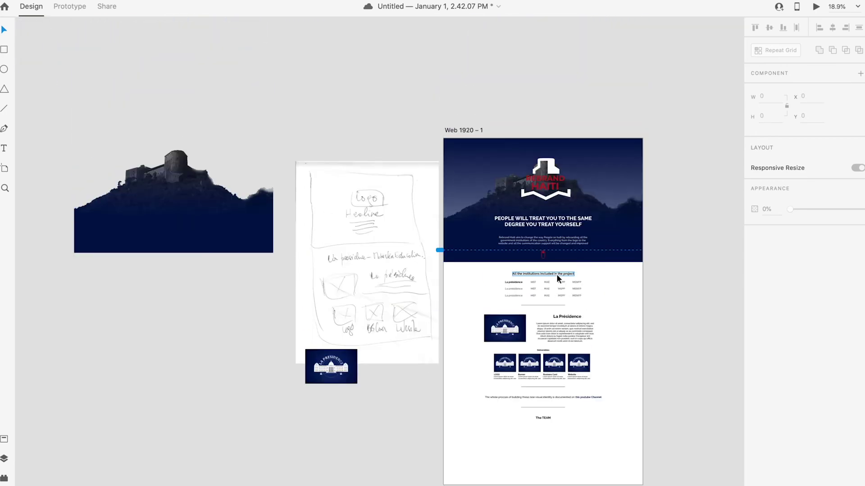
scroll(558, 279, up, 1)
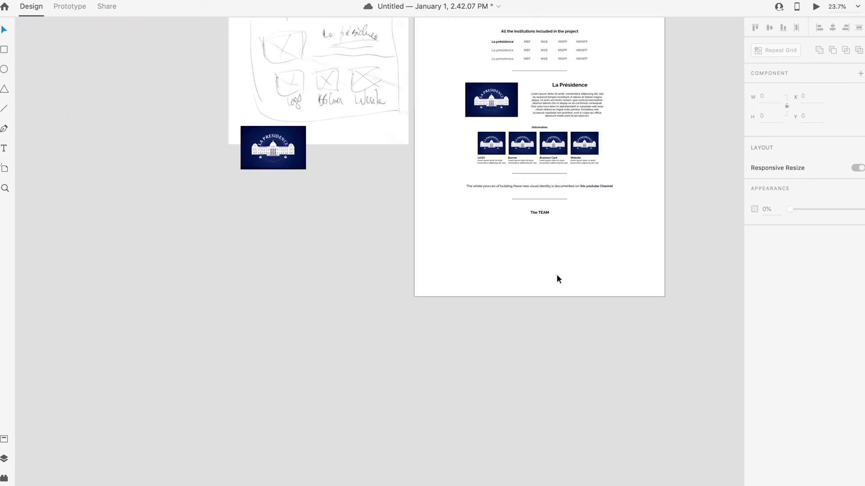
drag(469, 244, 550, 269)
drag(493, 255, 515, 233)
click(544, 268)
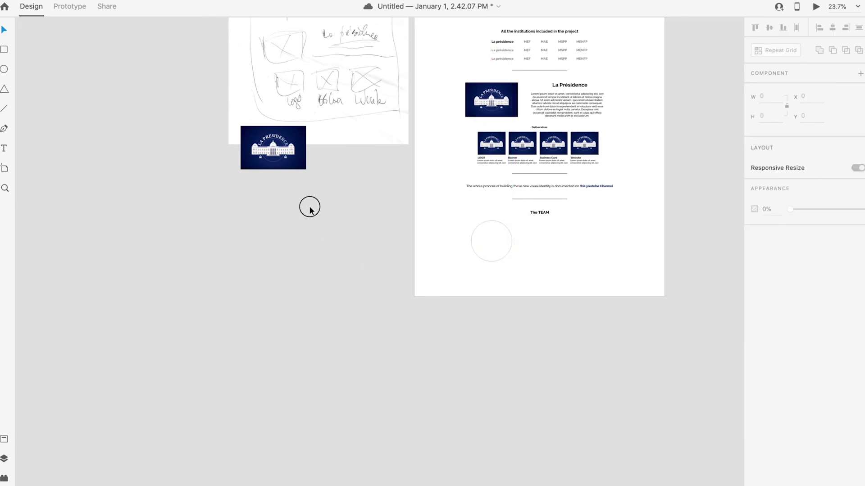
Step: Run a Google search in Safari for the team member's name
mouse_move(232, 484)
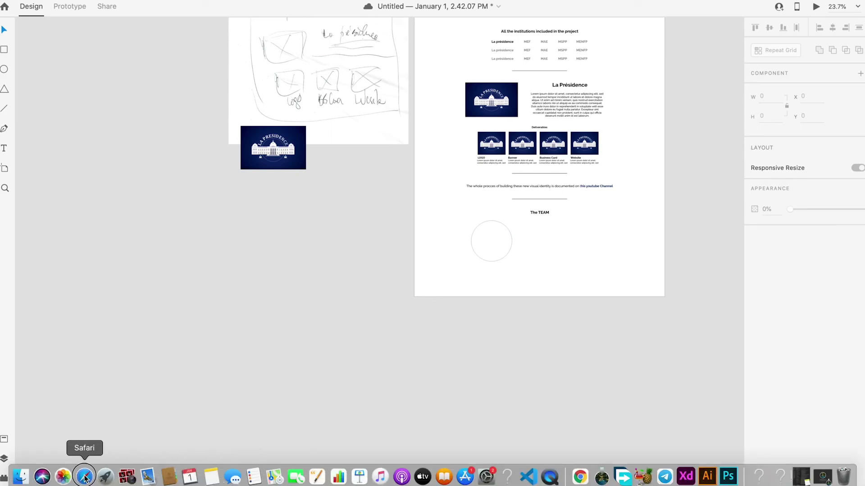
click(85, 476)
click(409, 19)
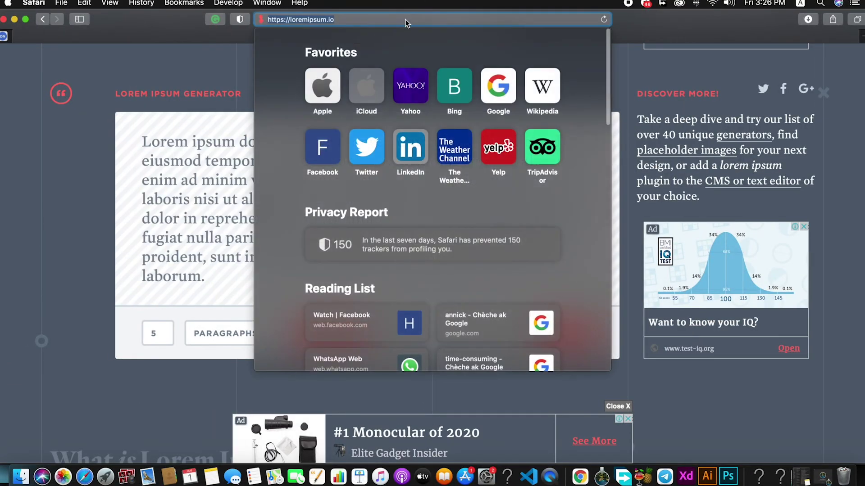
text(j)
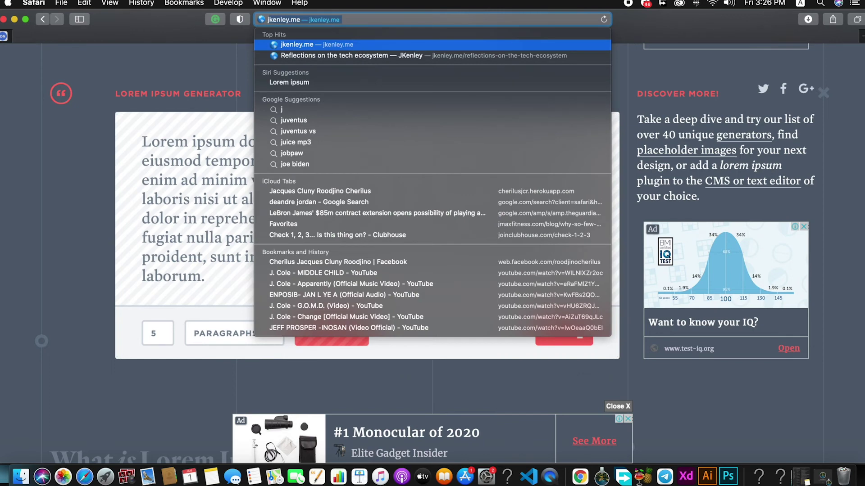
key(BackSpace)
key(BackSpace)
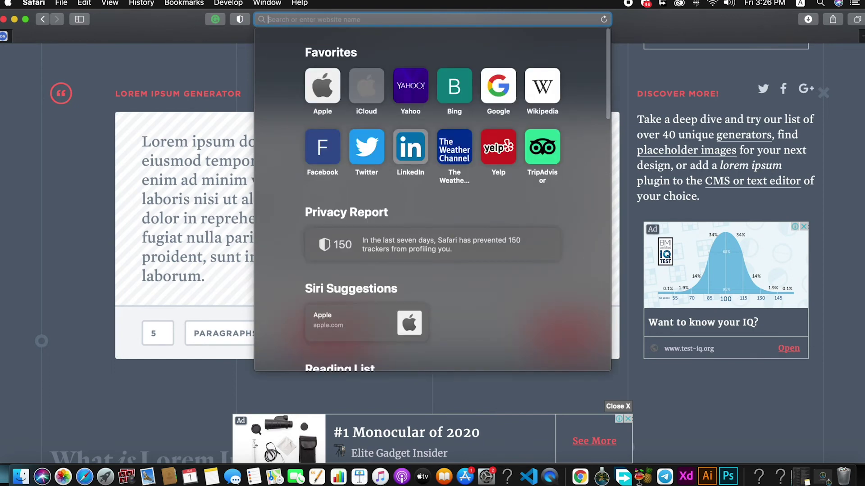
key(Return)
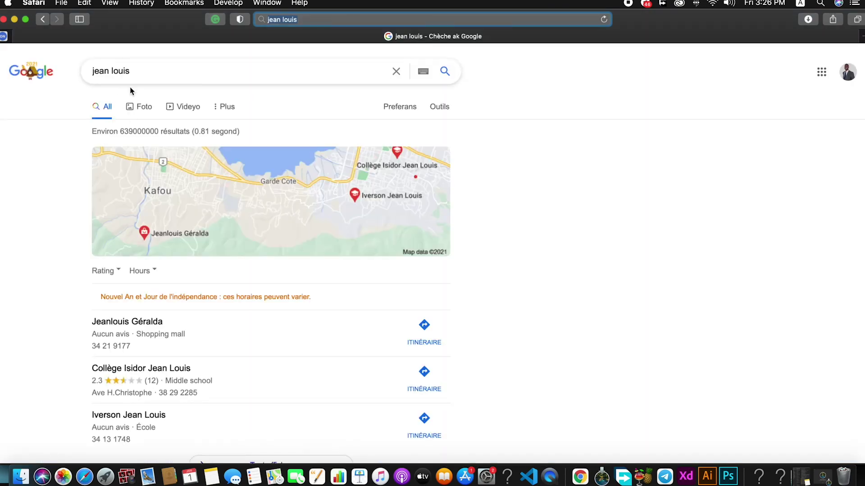
Step: Copy the first portrait photo from the Google Images results
click(139, 103)
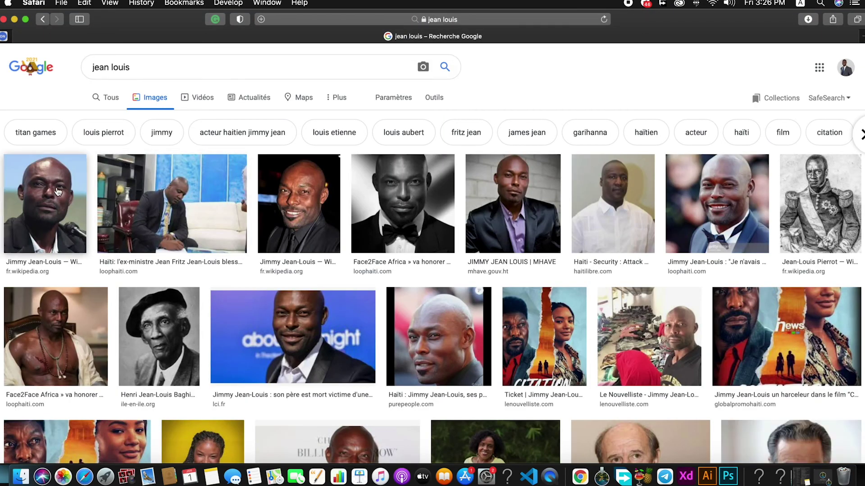
click(58, 193)
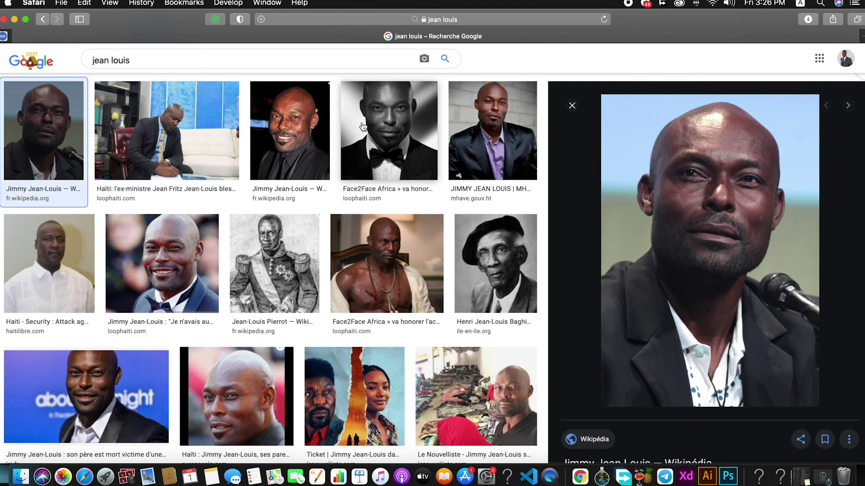
right_click(700, 220)
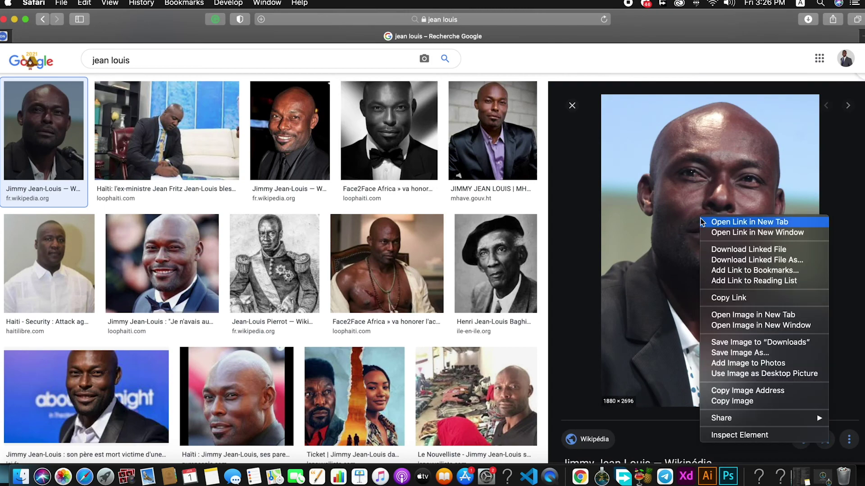
click(749, 400)
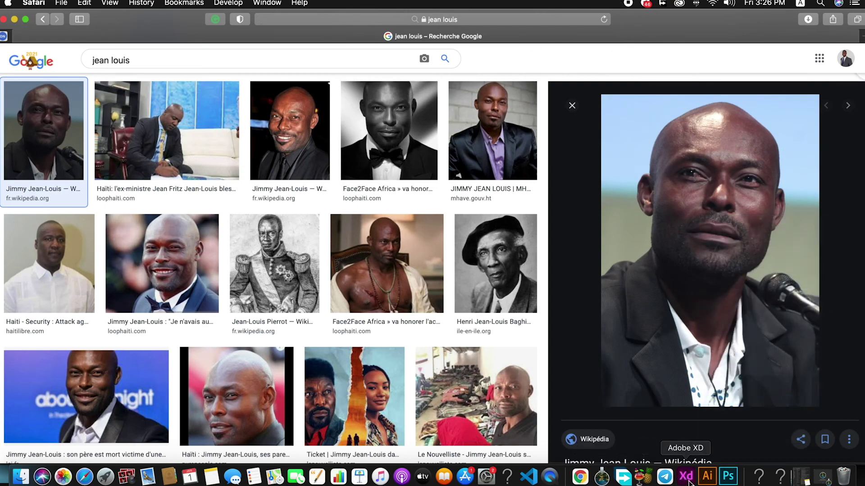
click(686, 475)
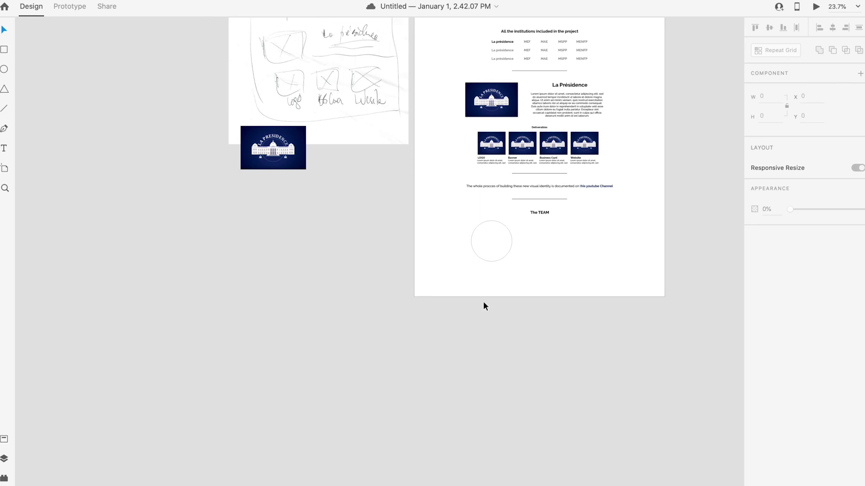
Step: Paste the portrait, shrink it to about 286×410, and paste its appearance into the circle
key(super+v)
drag(502, 79, 399, 228)
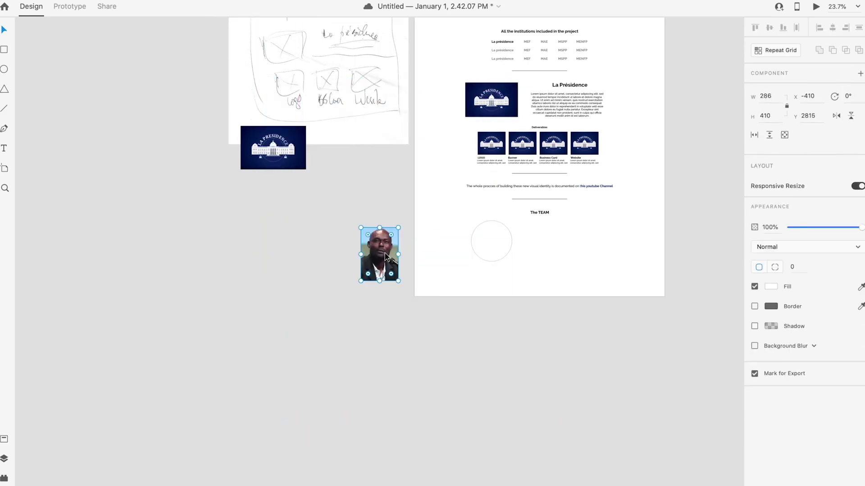
right_click(488, 235)
click(525, 271)
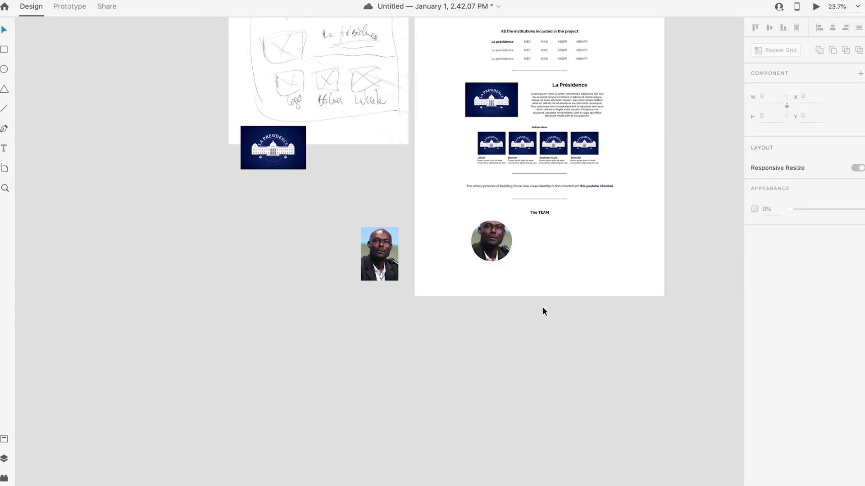
double_click(497, 241)
drag(496, 241, 497, 246)
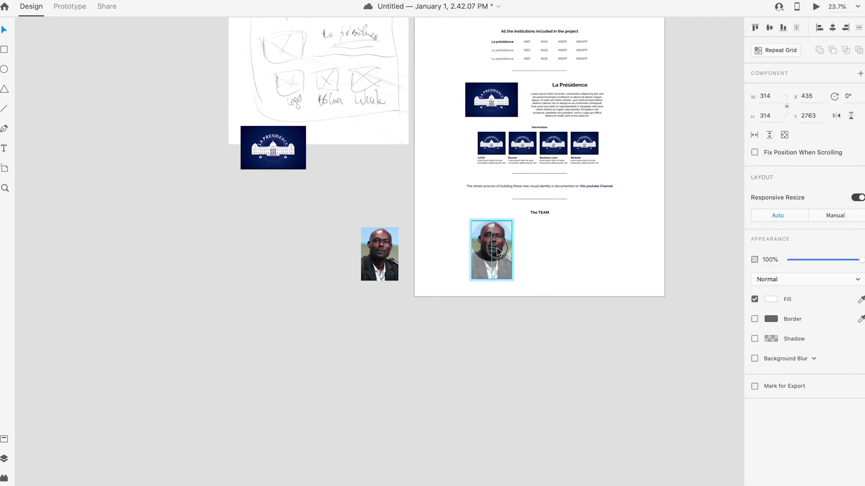
click(539, 323)
Step: Shrink the portrait circle to 254 px and add the team member's name below it
drag(496, 240, 500, 237)
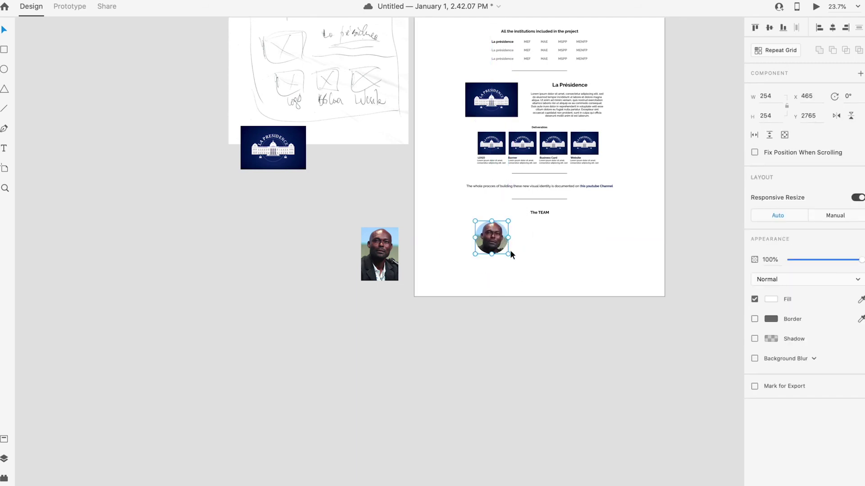
key(Escape)
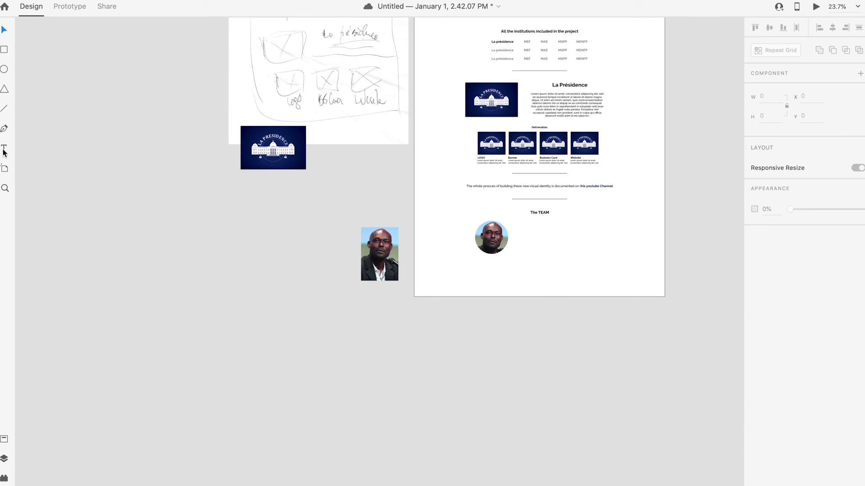
click(488, 266)
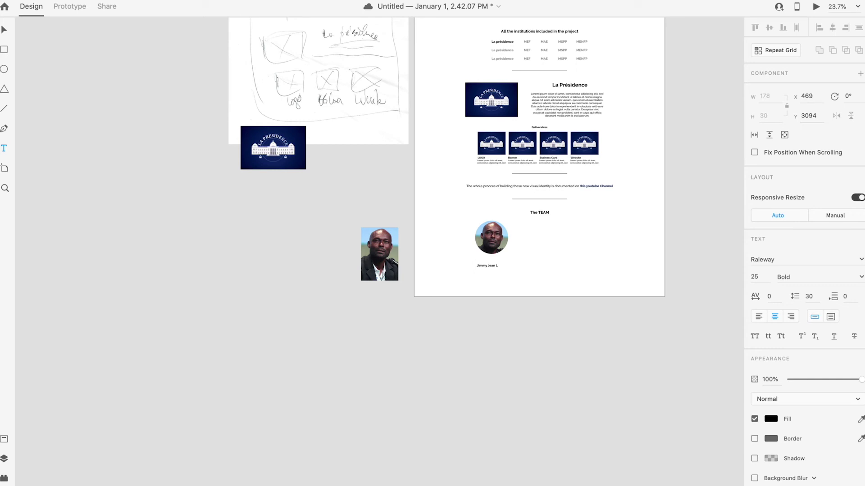
Step: Move the name label up just under the portrait photo
key(Escape)
key(Escape)
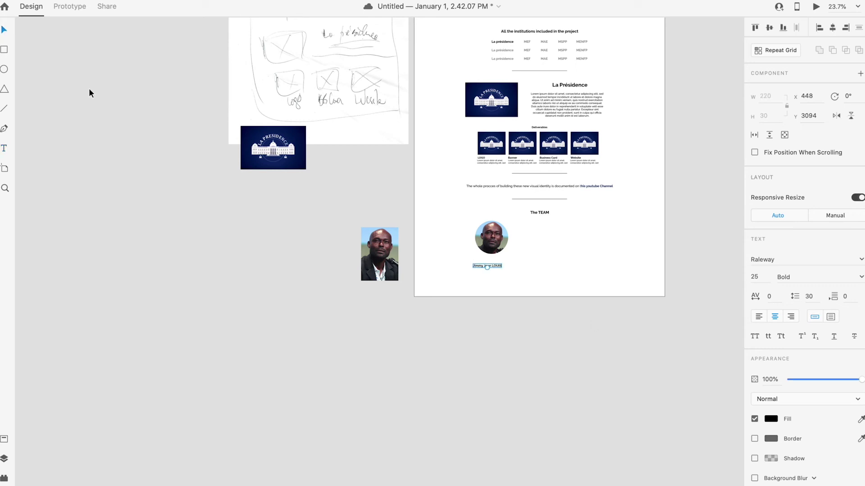
scroll(493, 270, up, 5)
drag(495, 264, 502, 251)
key(Escape)
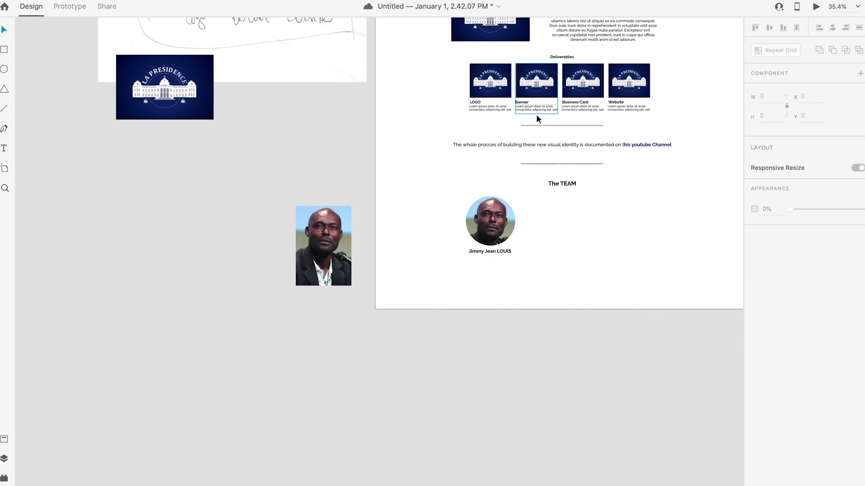
Step: Copy the LOGO card's lorem ipsum description below the team member's name
double_click(490, 111)
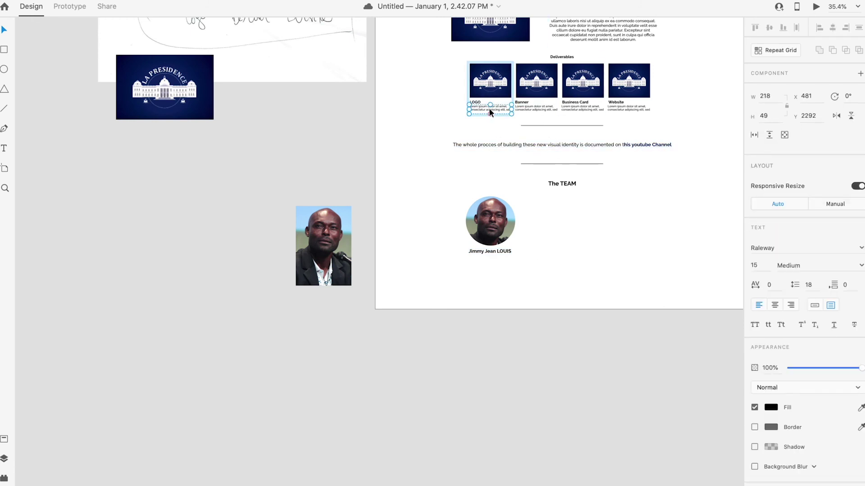
click(504, 331)
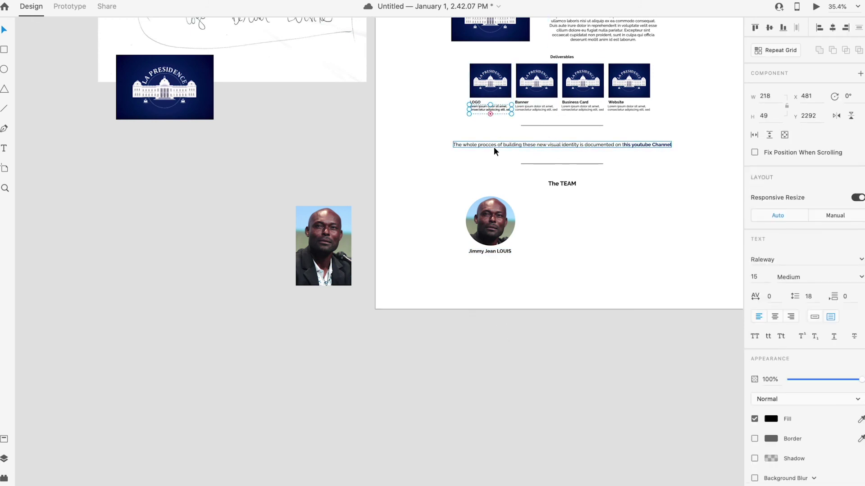
drag(500, 103, 490, 274)
click(517, 305)
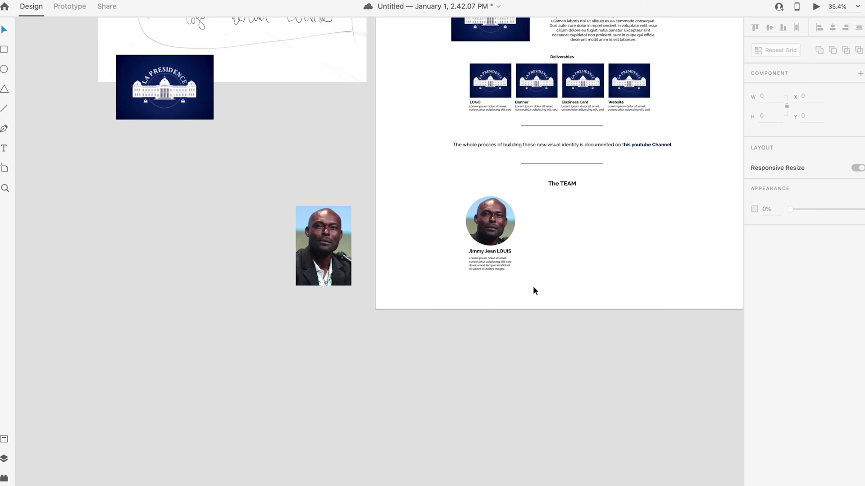
scroll(531, 285, down, 3)
Step: Repeat the team card into three copies with wider spacing between them
drag(537, 291, 474, 222)
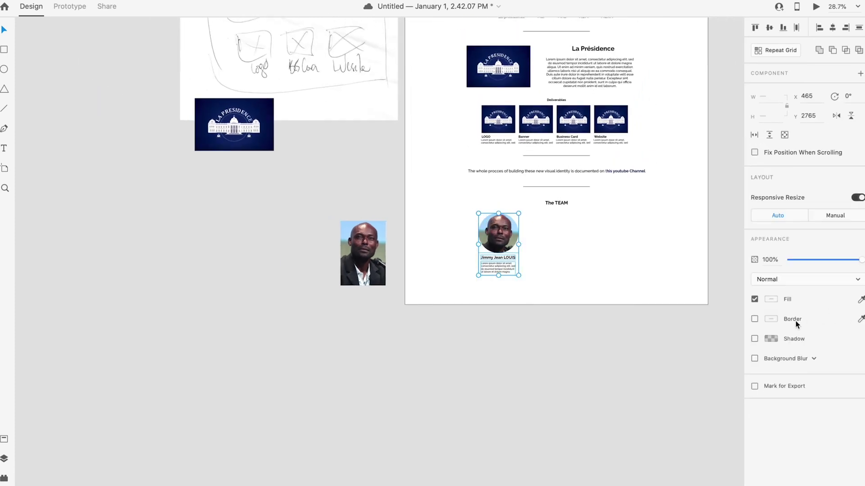
key(alt)
click(773, 47)
drag(519, 244, 605, 248)
click(649, 272)
drag(670, 299, 530, 231)
drag(529, 232, 531, 232)
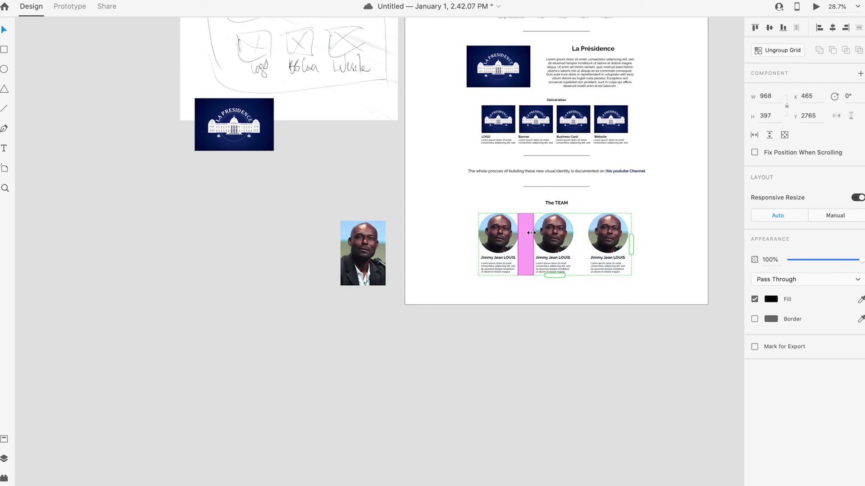
click(667, 279)
Step: Centre the team card row horizontally on the page and ungroup it into separate cards
drag(662, 295, 450, 207)
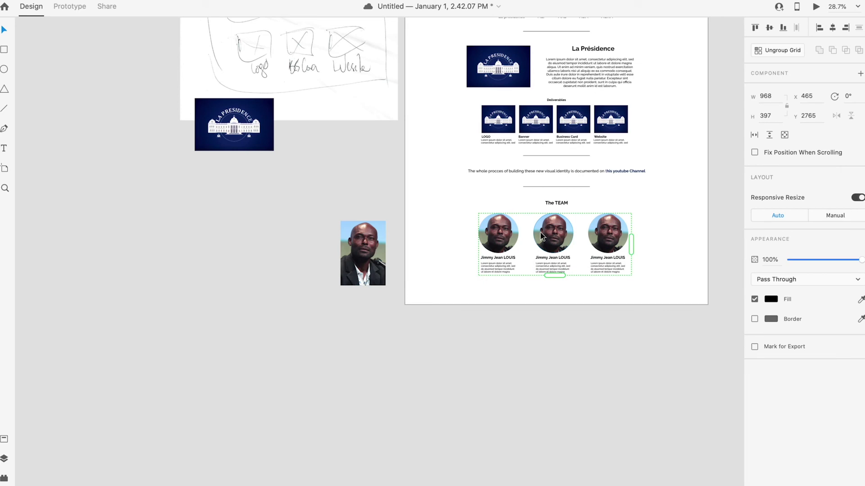
click(831, 28)
click(629, 284)
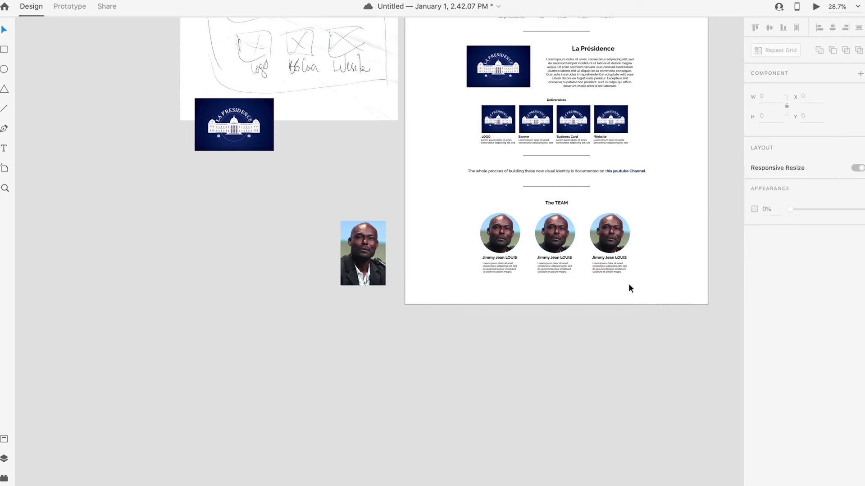
right_click(560, 225)
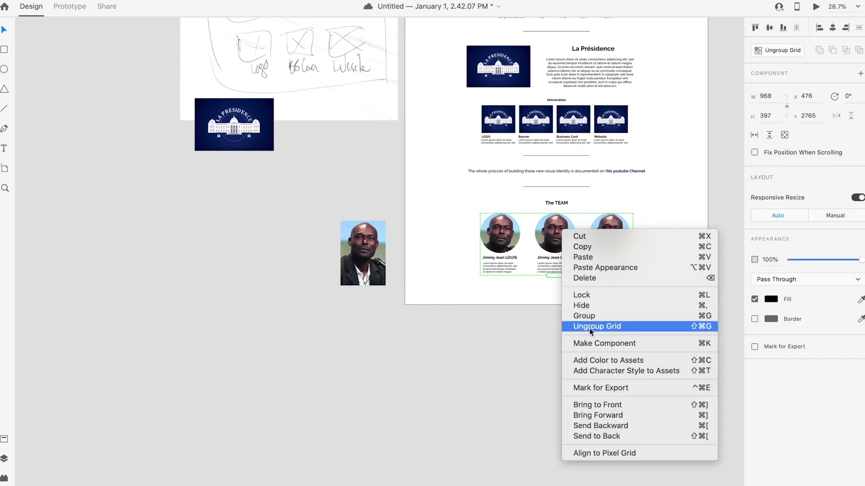
click(589, 329)
Step: Extend the page and draw a full-width rectangle along its bottom edge
scroll(542, 286, down, 5)
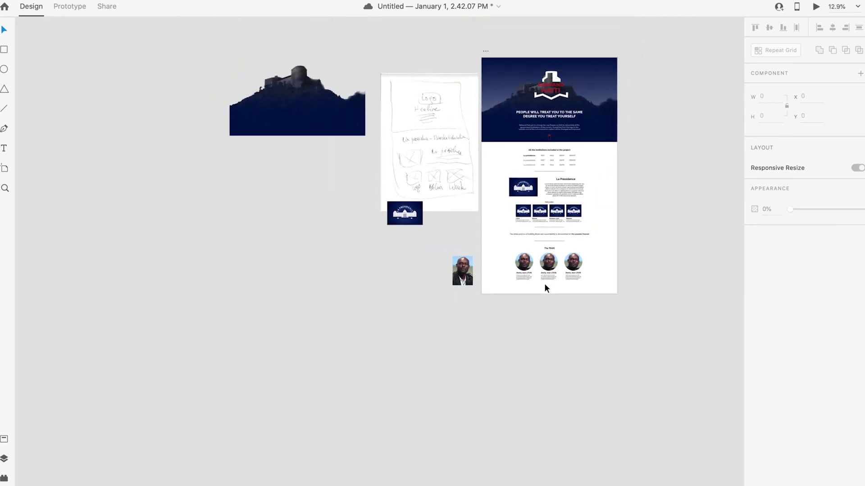
click(485, 52)
drag(550, 294, 555, 322)
click(620, 297)
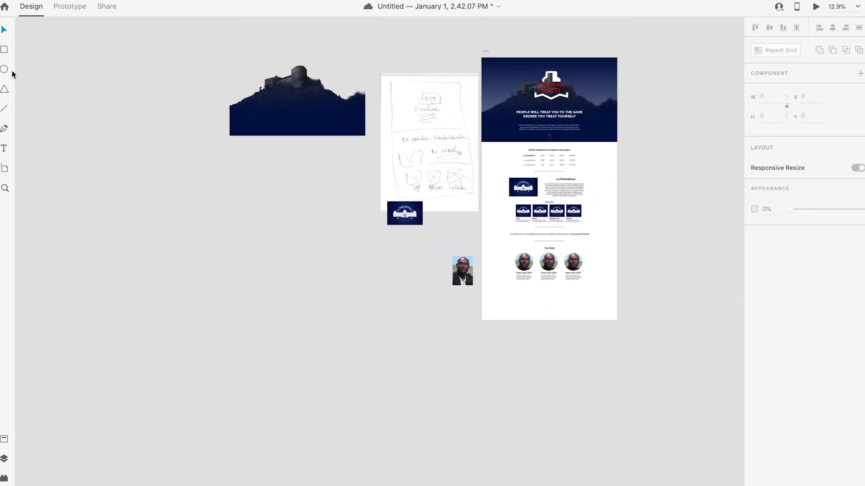
mouse_move(617, 312)
mouse_down()
mouse_move(465, 286)
mouse_move(482, 286)
mouse_up()
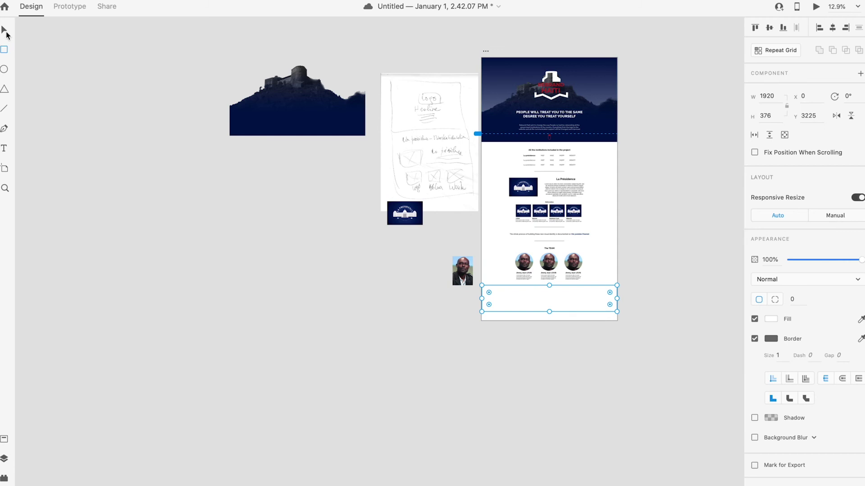
scroll(599, 298, up, 5)
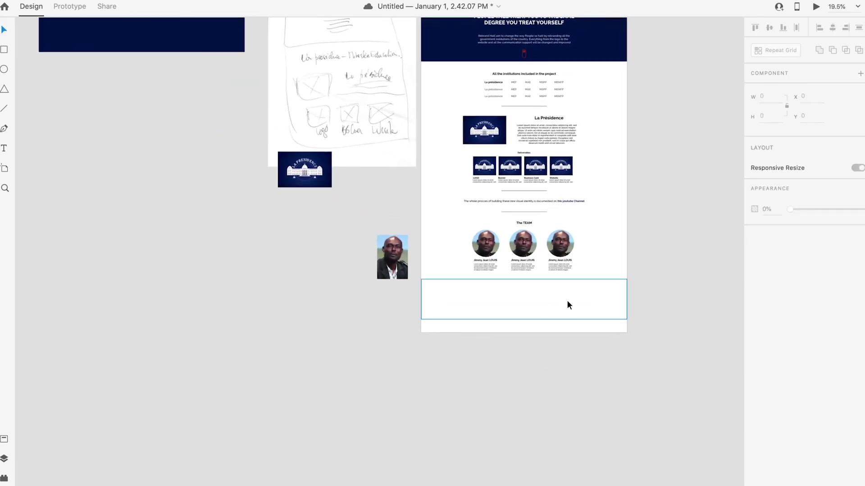
click(530, 337)
scroll(530, 341, up, 5)
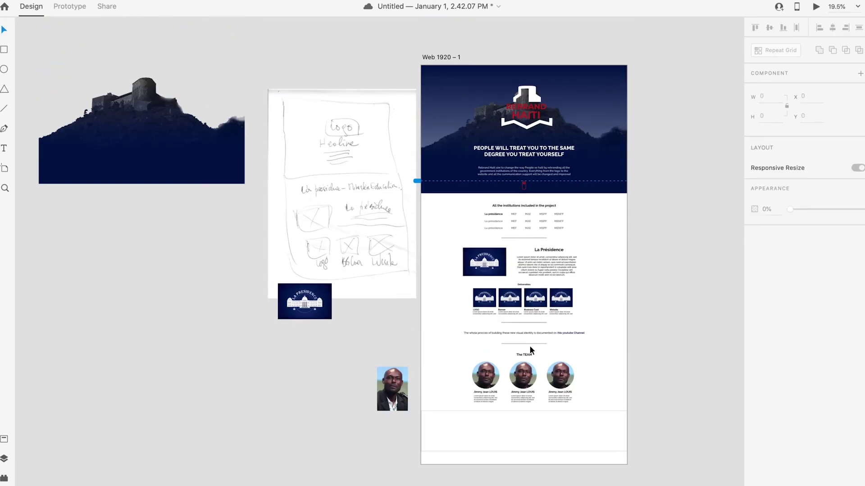
click(441, 57)
scroll(540, 405, down, 3)
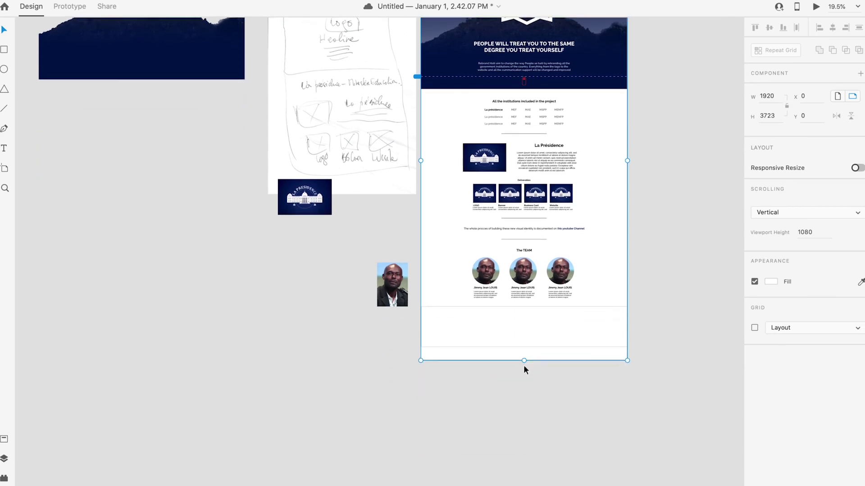
drag(524, 359, 526, 347)
click(724, 318)
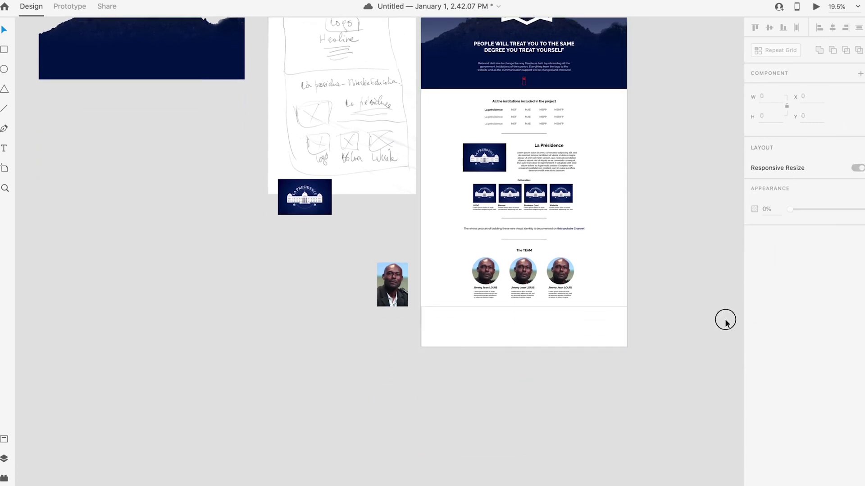
Step: Make the bottom rectangle borderless with a navy blue fill
click(565, 340)
click(754, 339)
click(771, 317)
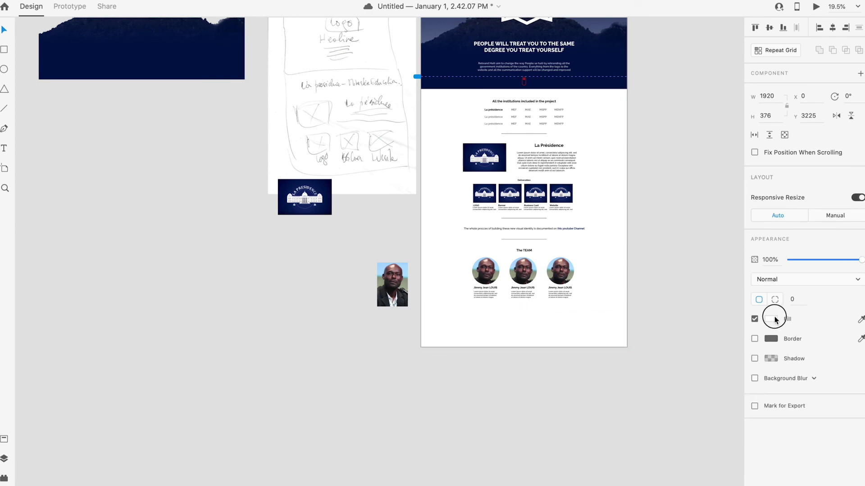
click(671, 383)
click(598, 356)
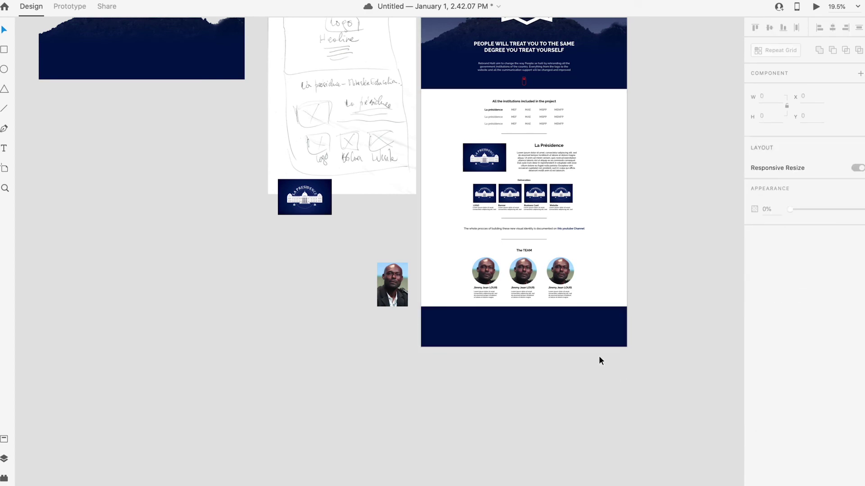
scroll(593, 358, up, 3)
scroll(547, 315, up, 2)
scroll(549, 314, down, 5)
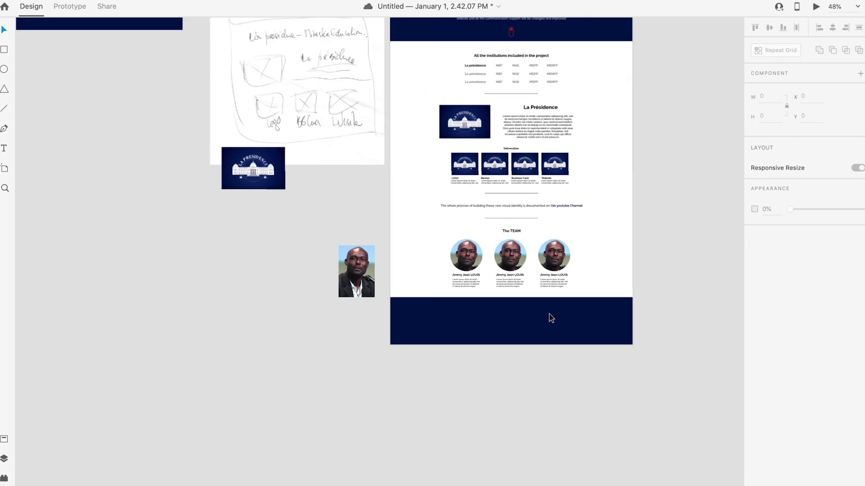
Step: Place a smaller copy of the Rebrand Haiti logo in front of the footer
click(554, 325)
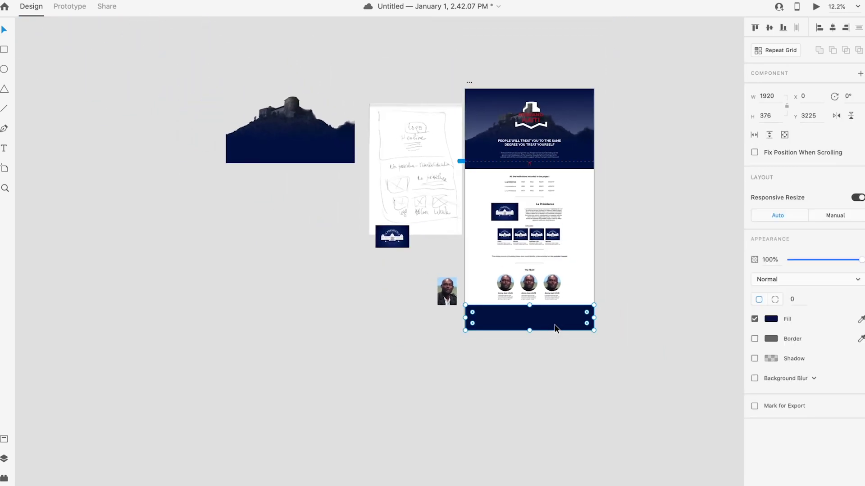
scroll(553, 324, up, 2)
scroll(553, 323, down, 2)
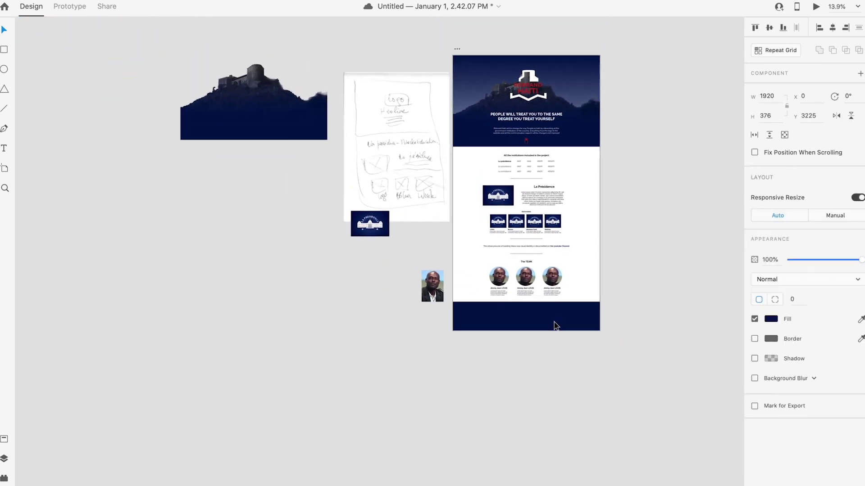
click(533, 81)
drag(535, 83, 489, 311)
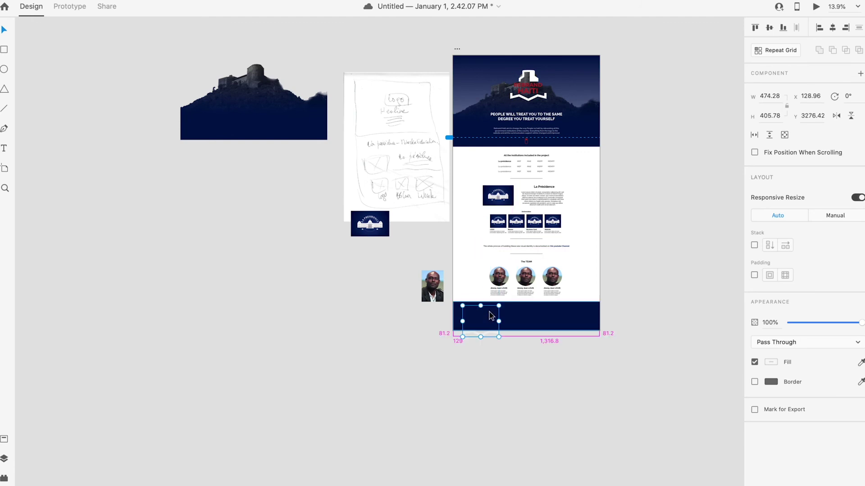
right_click(494, 315)
click(554, 432)
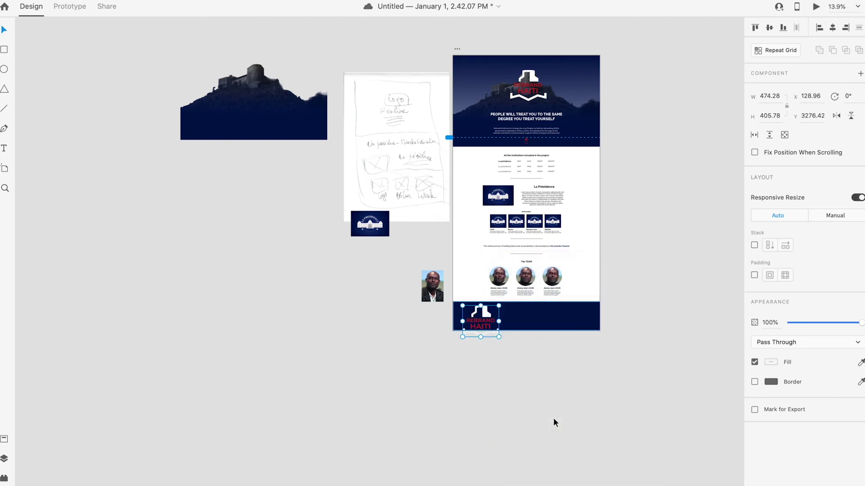
drag(499, 305, 481, 316)
click(502, 364)
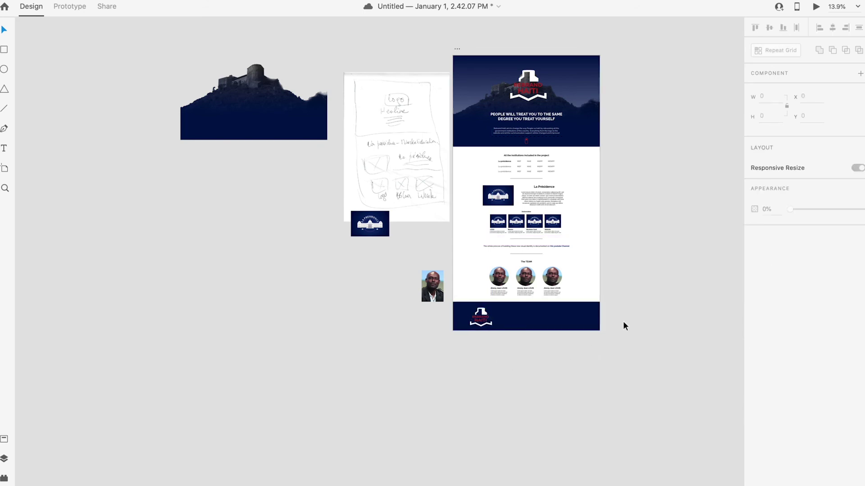
scroll(579, 237, up, 3)
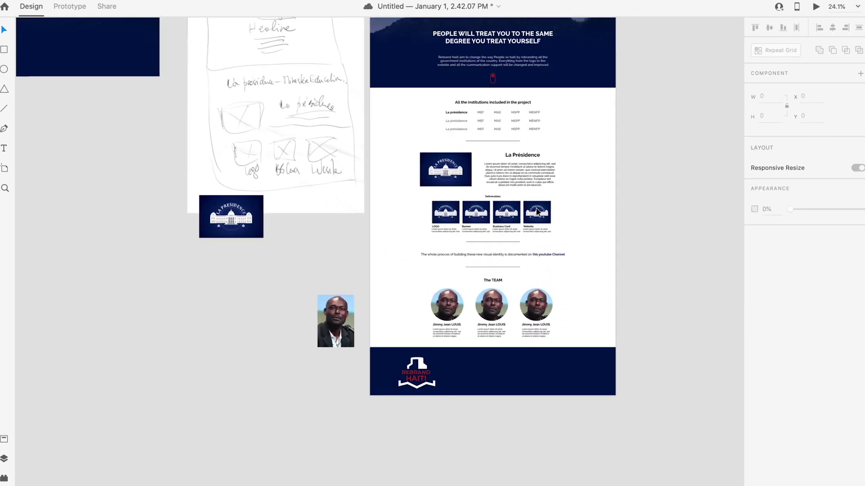
Step: Rename the page artboard to Home-Presidence
scroll(539, 215, down, 3)
scroll(526, 219, right, 3)
scroll(513, 222, up, 2)
scroll(449, 216, up, 2)
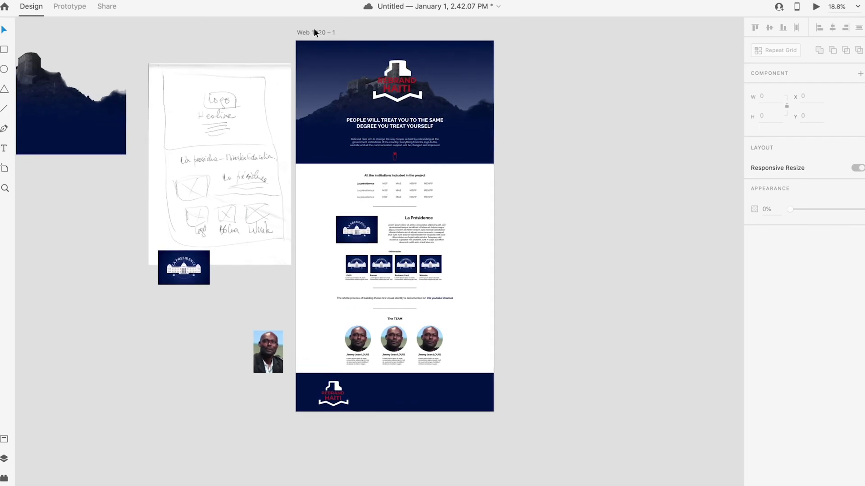
double_click(313, 32)
text(Home-Presidence)
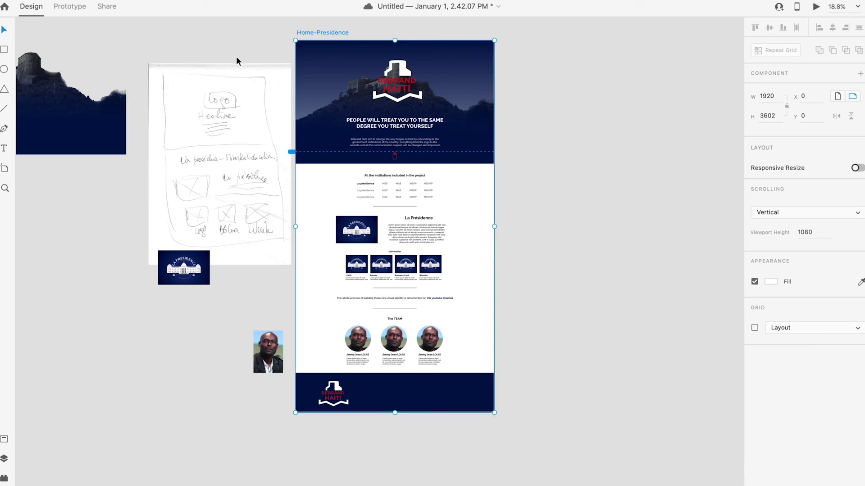
click(239, 60)
Step: Duplicate the Home-Presidence artboard to its right as Home-Presidence – 1
click(348, 33)
drag(385, 143, 581, 144)
key(super+z)
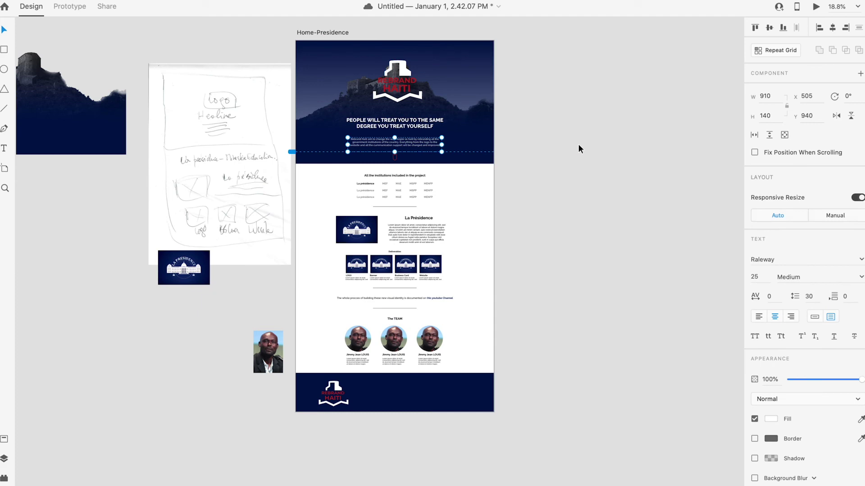
click(316, 35)
drag(315, 38, 534, 84)
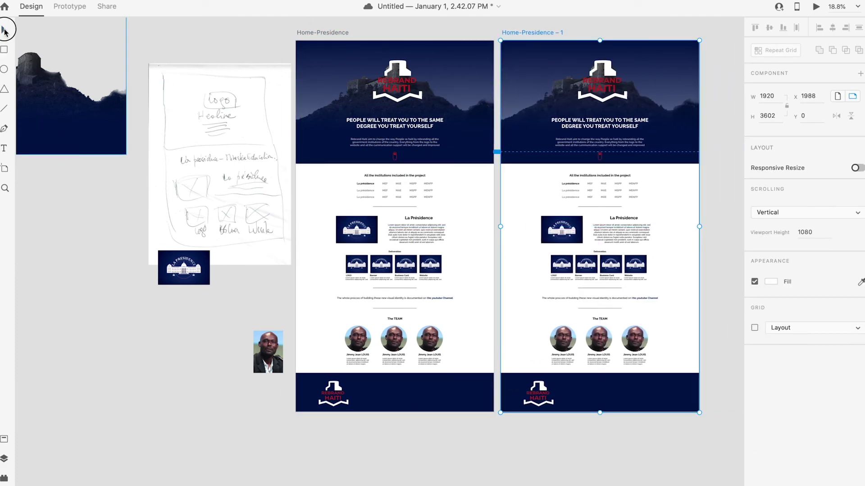
click(726, 279)
Step: Make the La présidence label grey and the MEF label black (#000000)
scroll(645, 214, up, 3)
scroll(644, 214, up, 2)
click(448, 136)
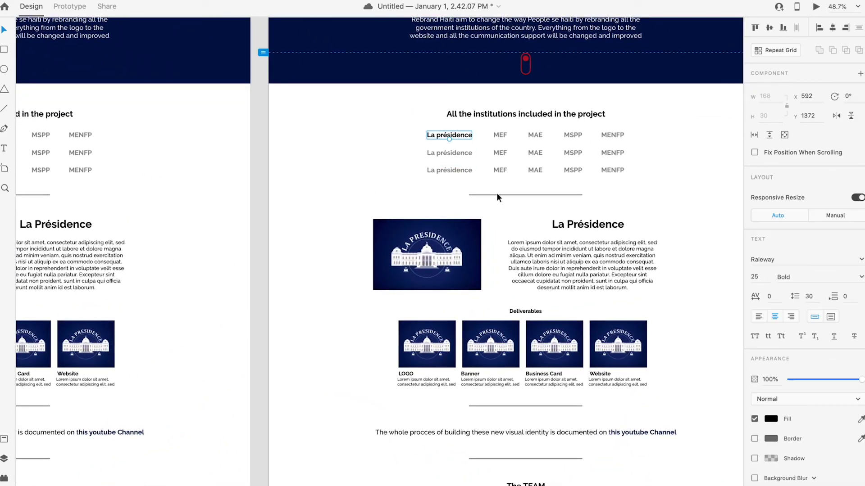
click(765, 420)
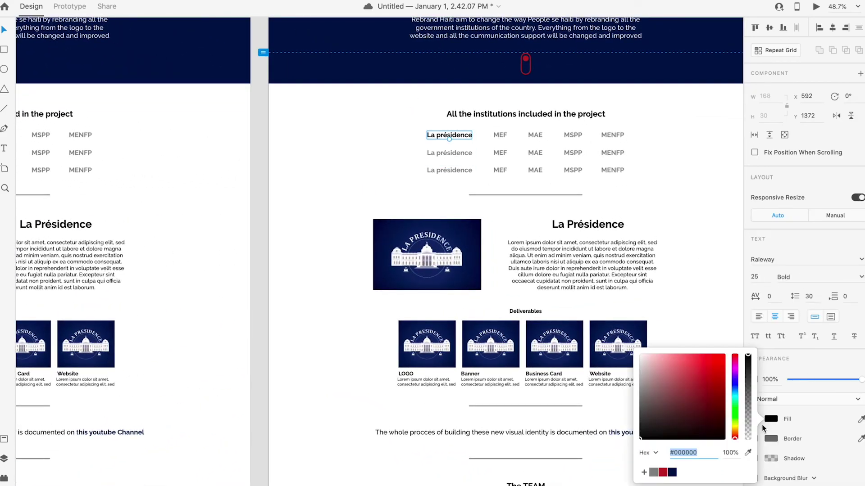
click(652, 472)
click(500, 134)
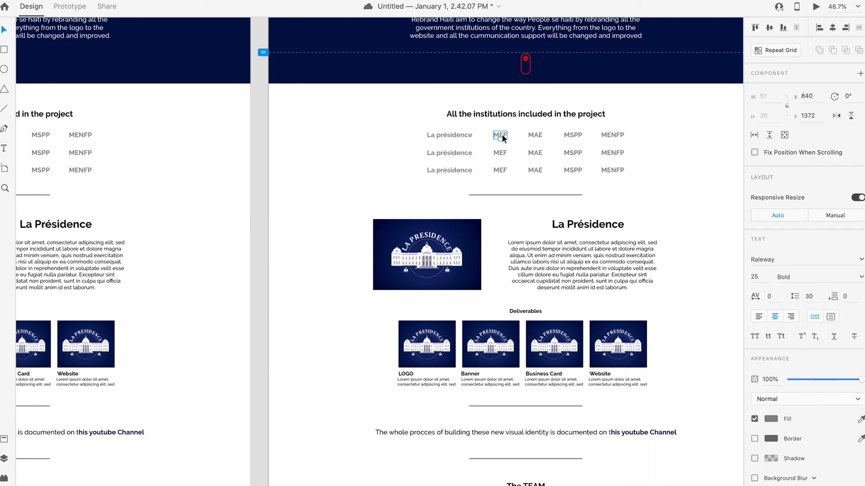
click(767, 422)
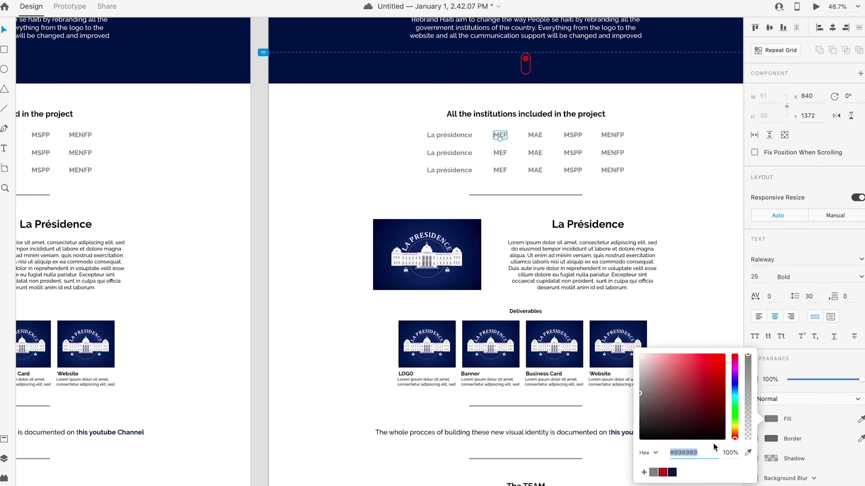
text(000000)
key(Return)
click(681, 155)
Step: Retitle the La Présidence heading to 'Ministère de l'Economie et des Finances'
click(588, 224)
double_click(588, 223)
text(Mi)
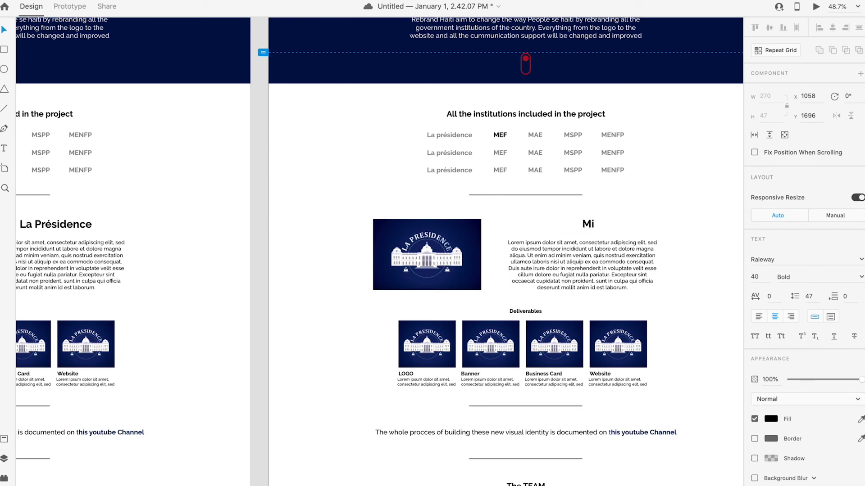
text(nistère de)
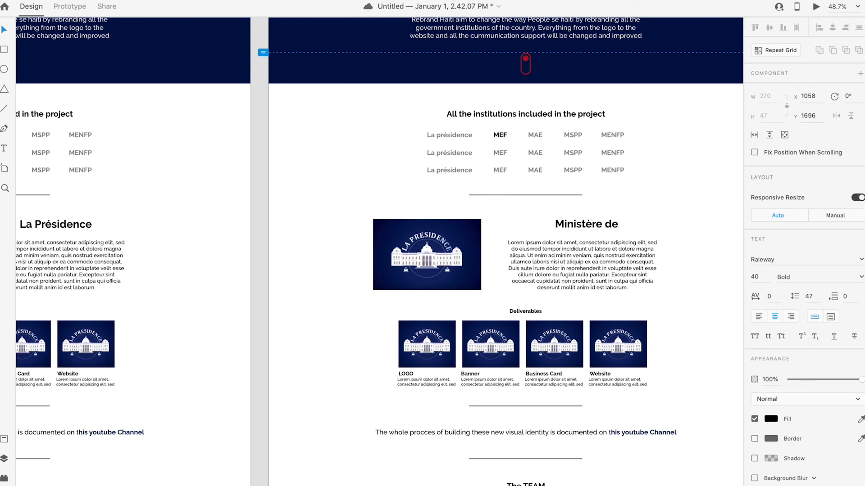
text( l'Eco)
key(BackSpace)
key(BackSpace)
key(BackSpace)
key(BackSpace)
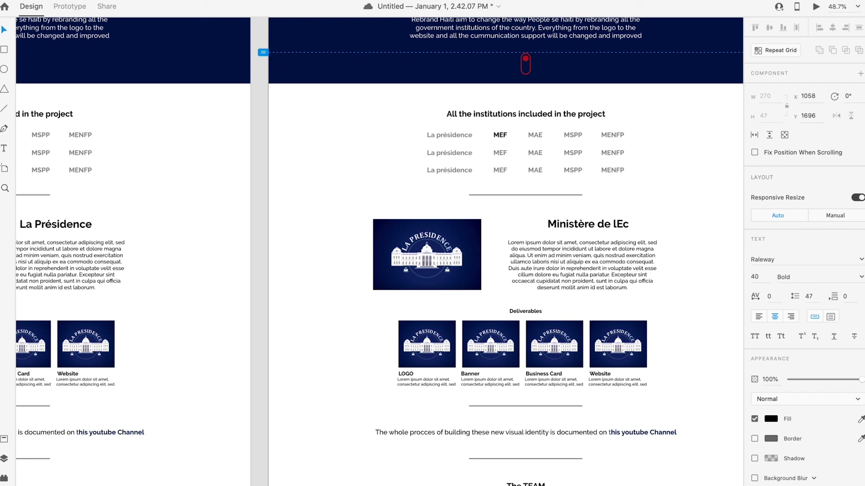
text(')
text(EC)
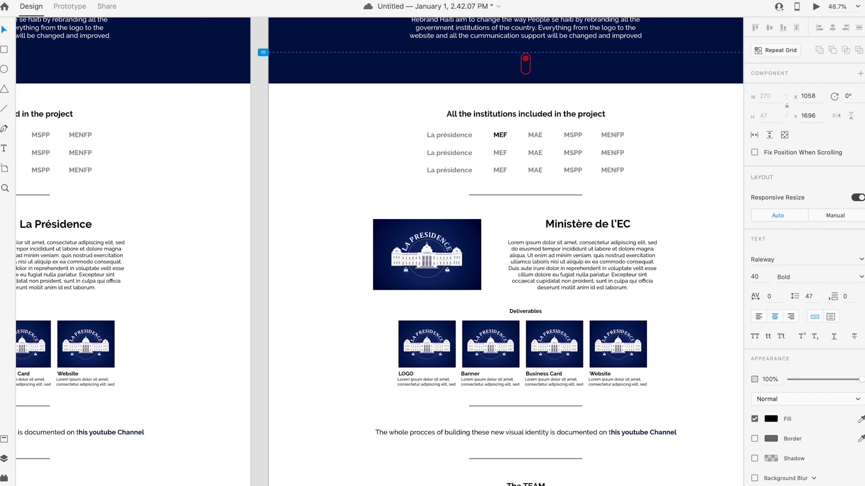
key(BackSpace)
text(con)
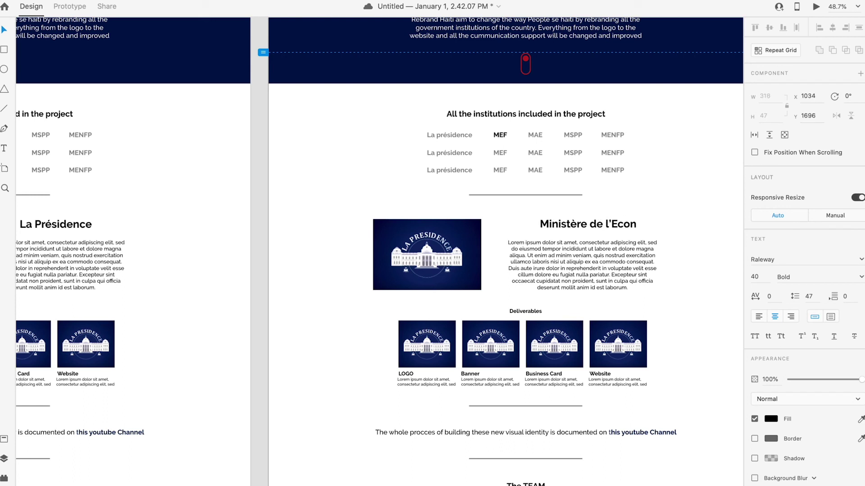
text(omie et)
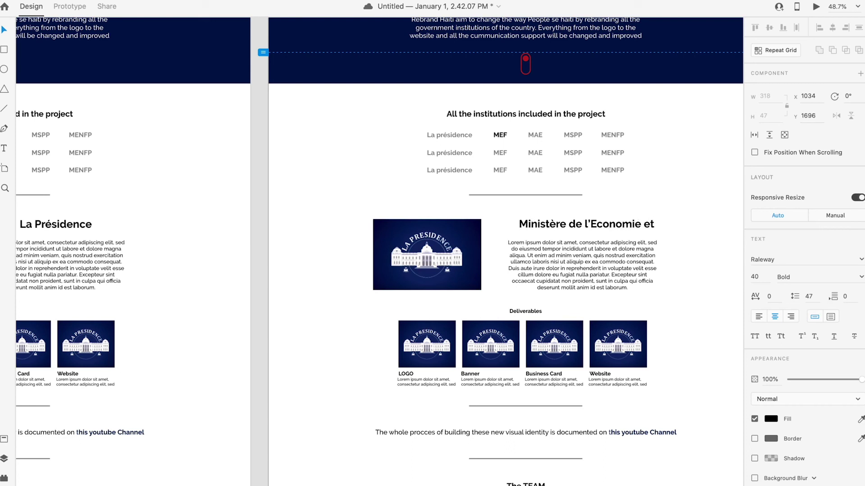
text( des Fin)
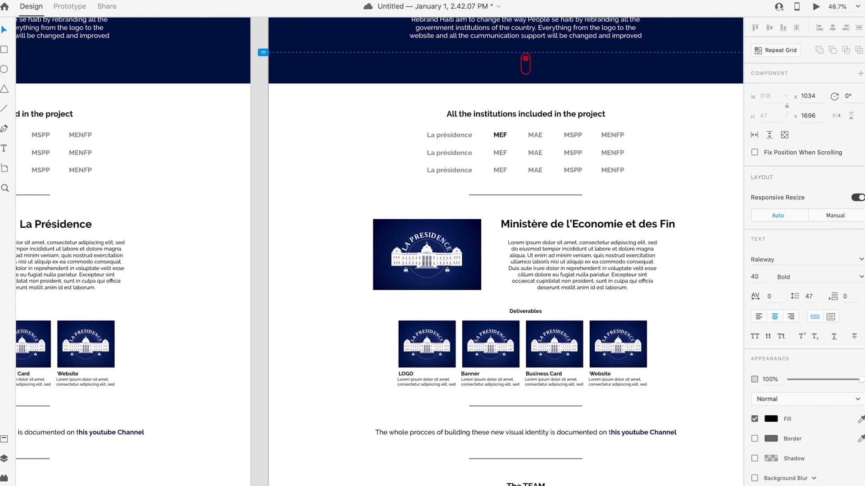
text(anc)
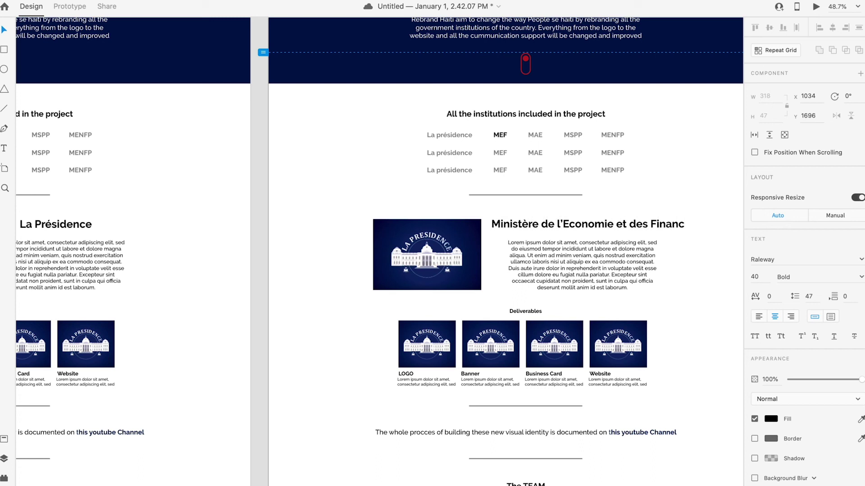
text(es)
click(8, 30)
Step: Nudge the new heading and its description text into position
drag(561, 228, 585, 283)
click(666, 322)
scroll(544, 322, down, 4)
click(633, 321)
click(583, 293)
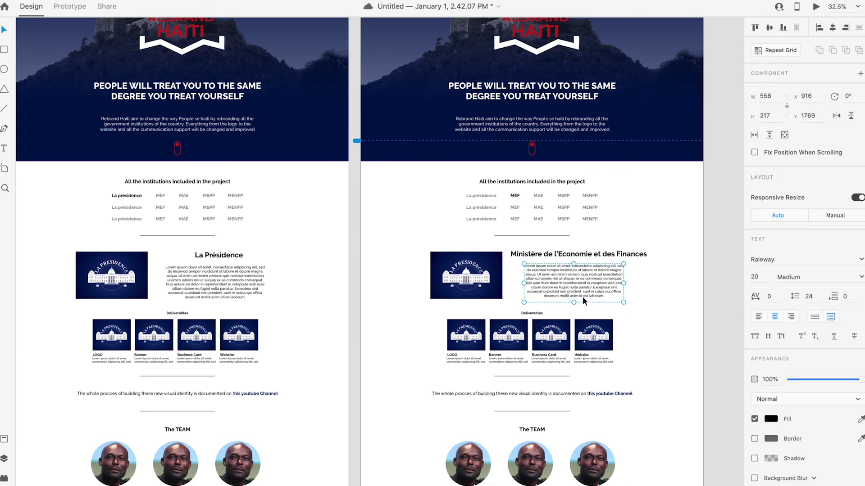
click(462, 276)
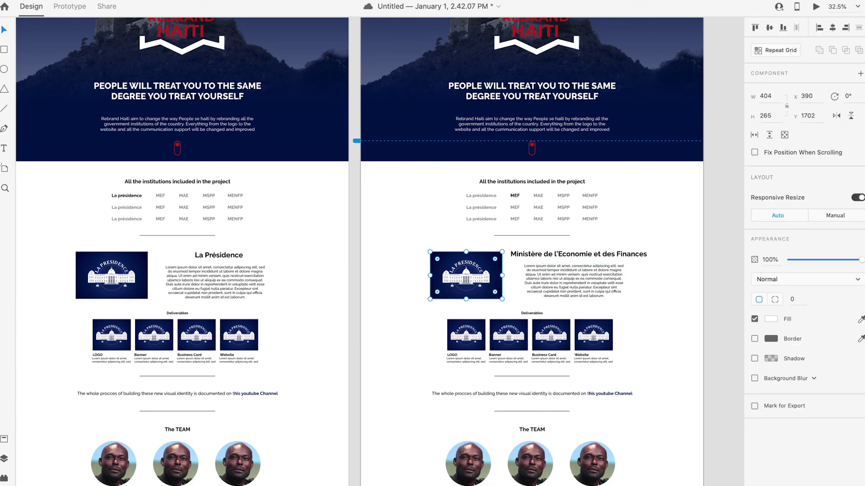
click(84, 476)
Step: Search Google Images for 'MINISTERE FINANCE HAI' to find Haiti's finance ministry seal
triple_click(135, 60)
text(M)
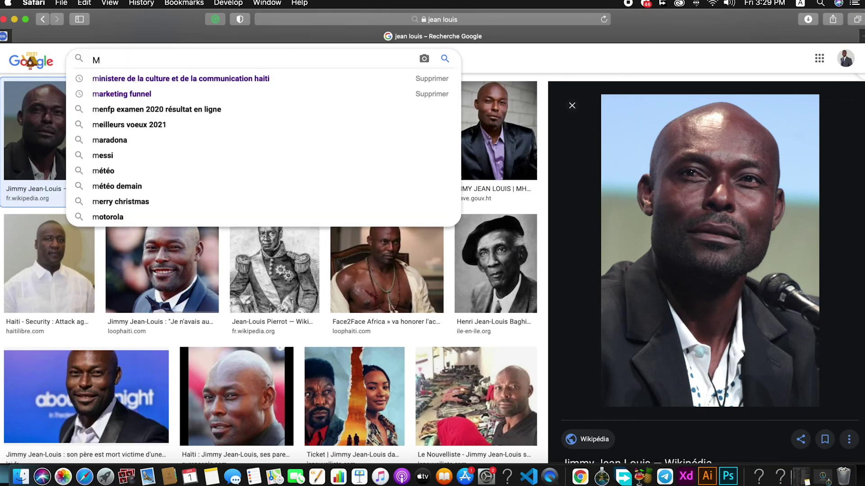
text(INIST)
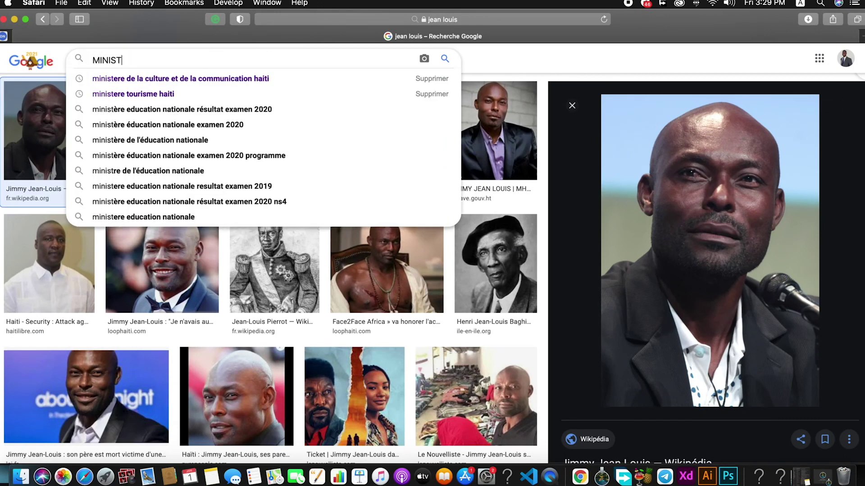
text(ERE FINANCE )
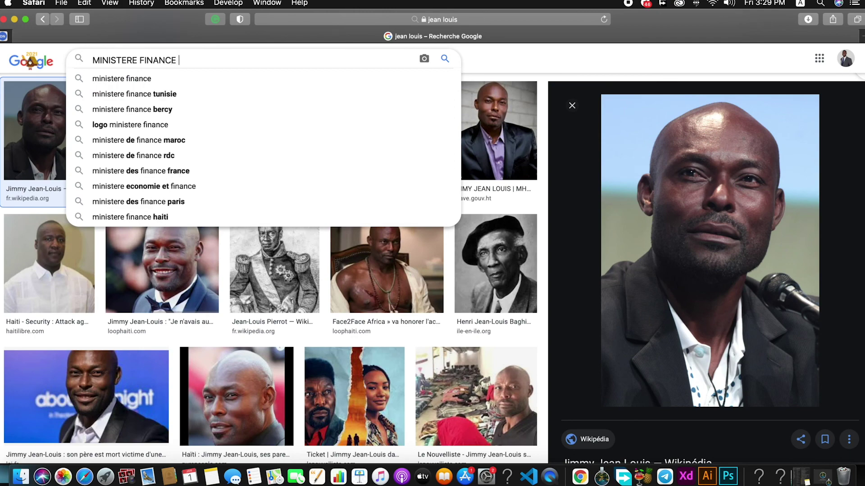
text(HAI)
key(Return)
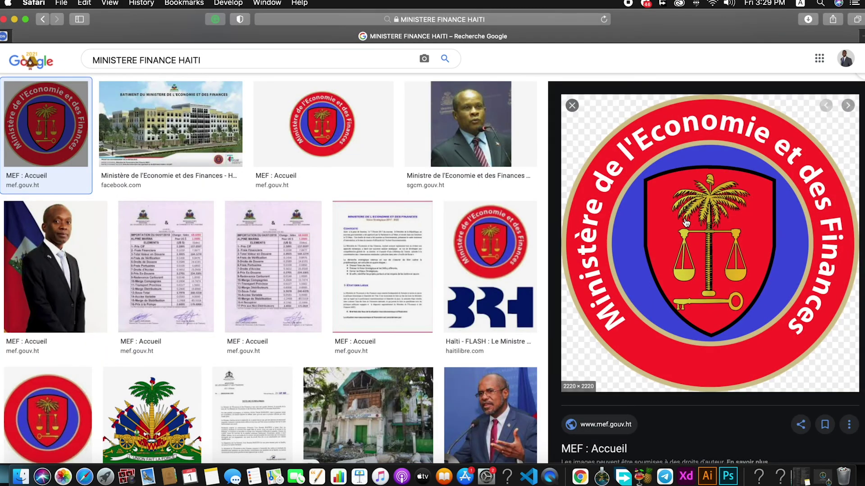
Step: Copy the ministry seal, paste it into XD and shrink it beside the institutions list
right_click(666, 213)
click(720, 398)
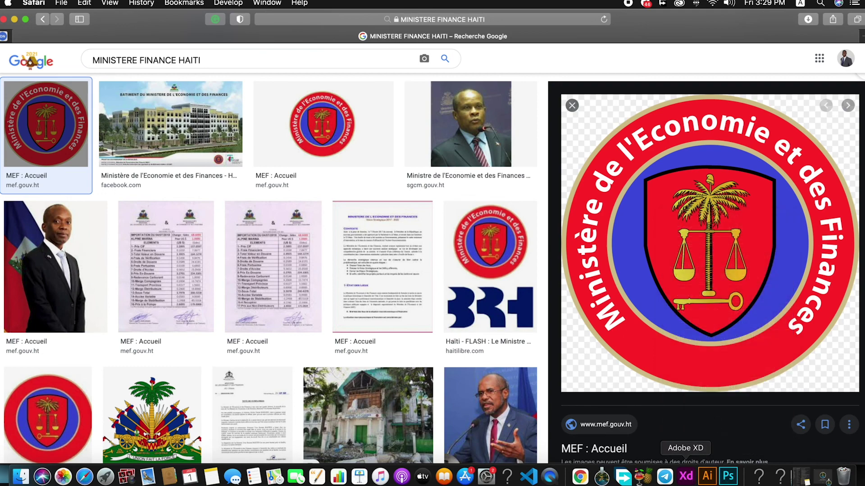
click(685, 476)
key(super+v)
drag(730, 57, 672, 205)
Step: Fill the Présidence picture frame with the MEF seal using Paste Appearance
right_click(671, 202)
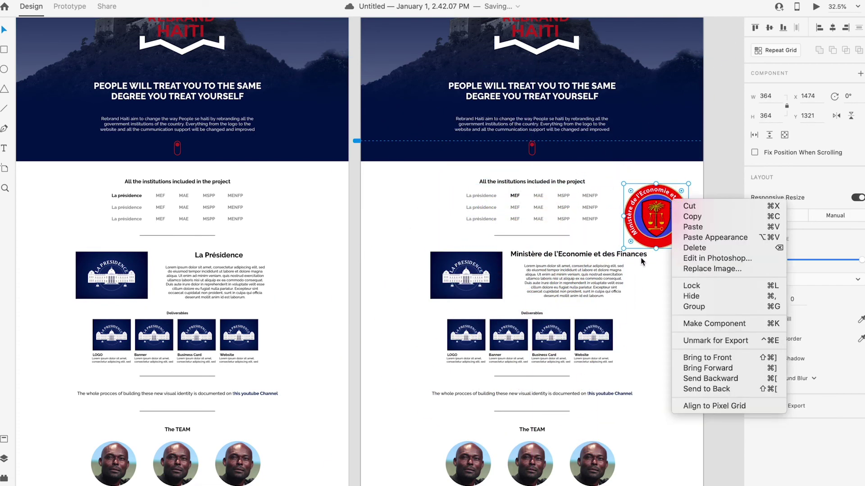
click(654, 220)
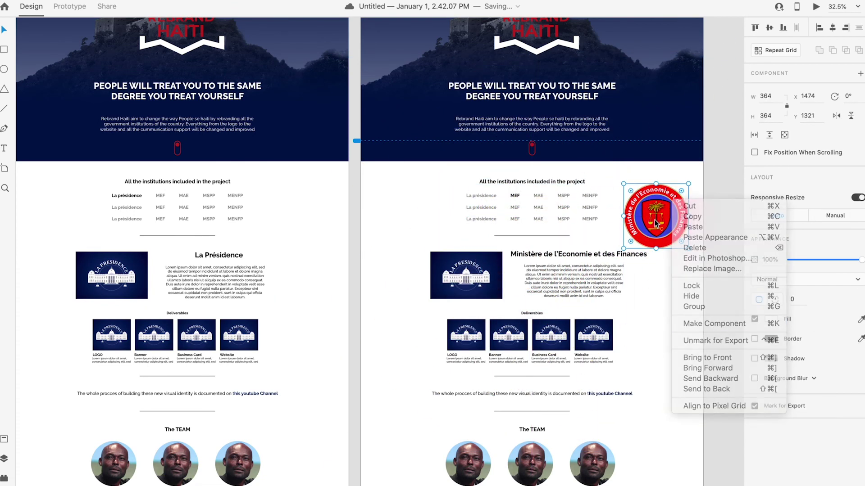
right_click(466, 281)
drag(439, 280, 439, 282)
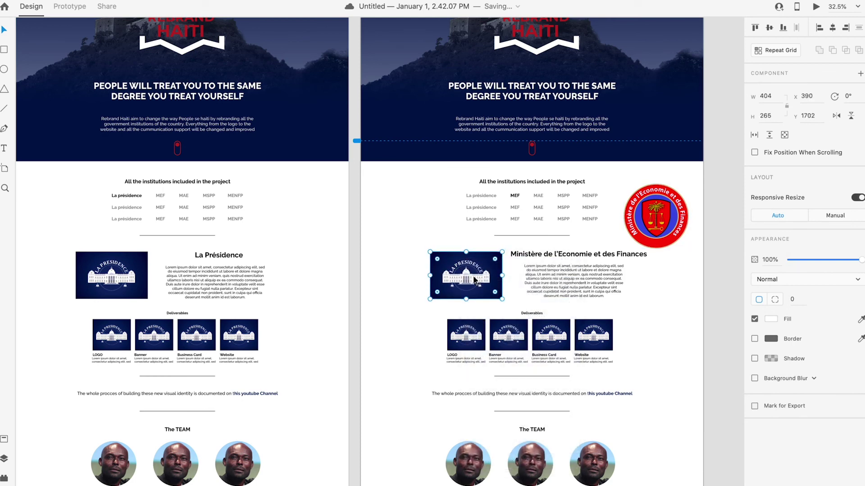
right_click(473, 273)
click(520, 310)
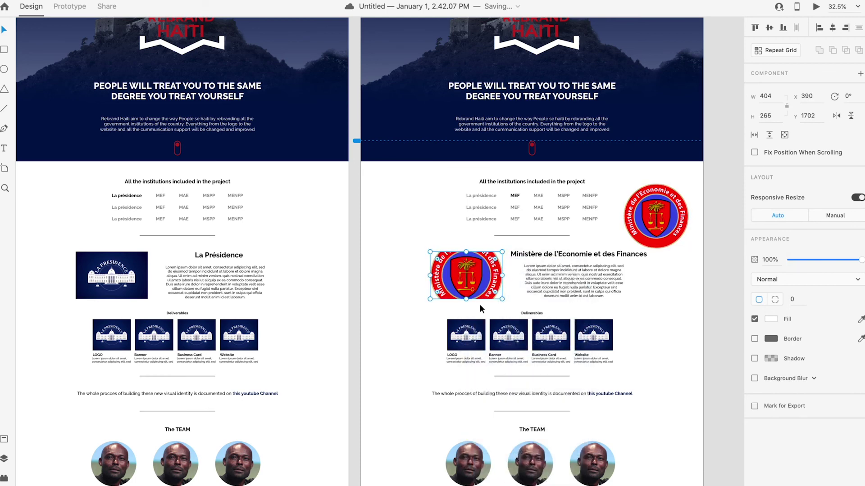
drag(502, 251, 500, 250)
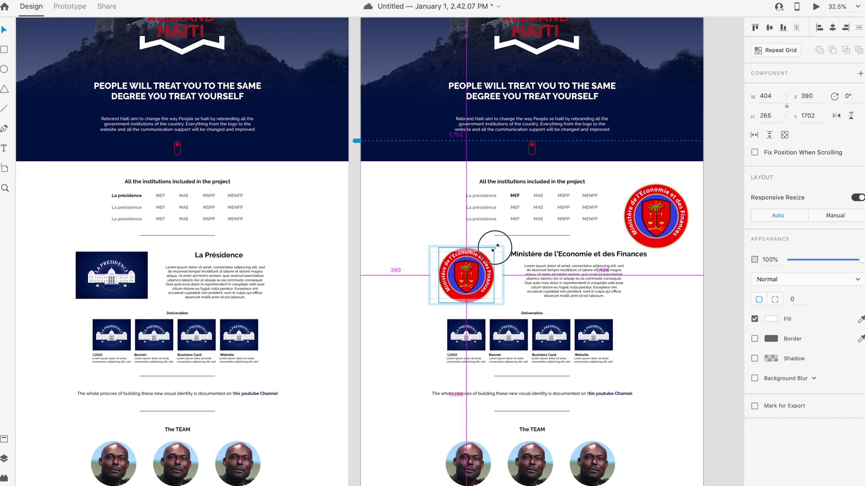
click(390, 295)
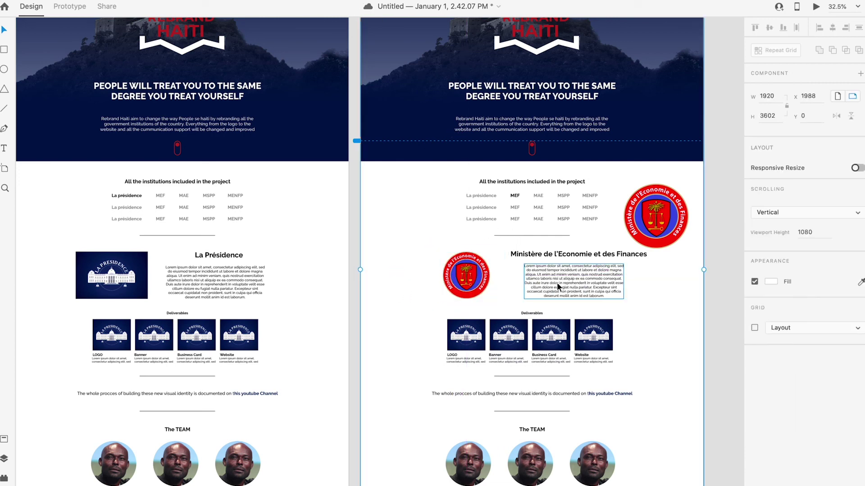
Step: Give the seal frame a navy #031448 border with size 3
click(468, 284)
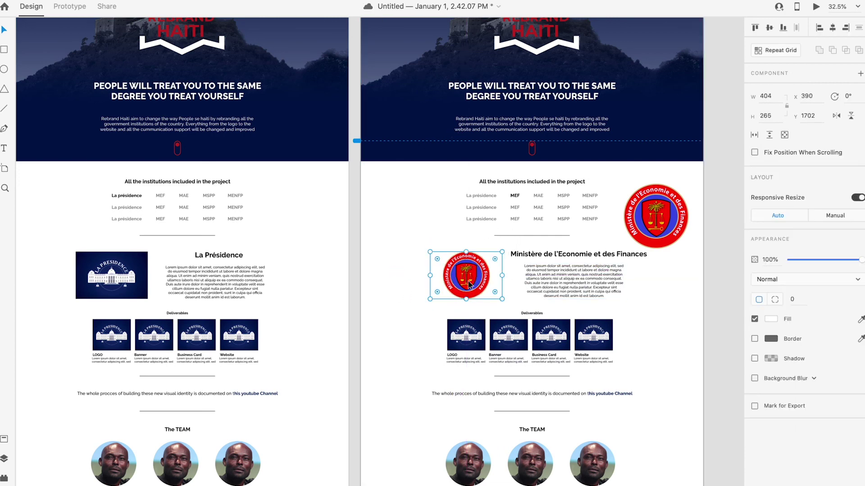
click(754, 338)
click(771, 339)
click(672, 395)
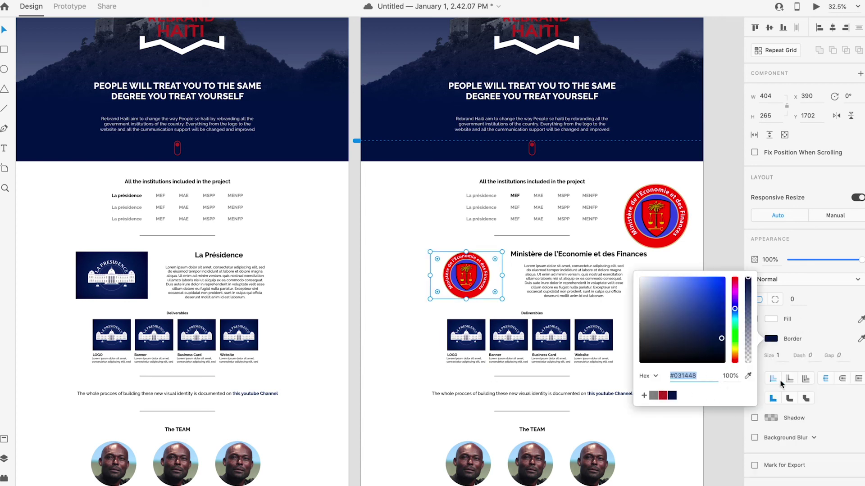
click(786, 357)
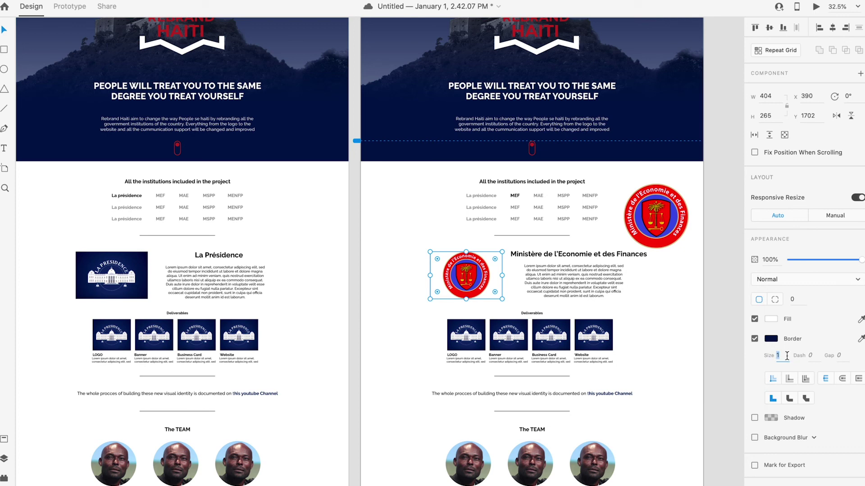
key(Return)
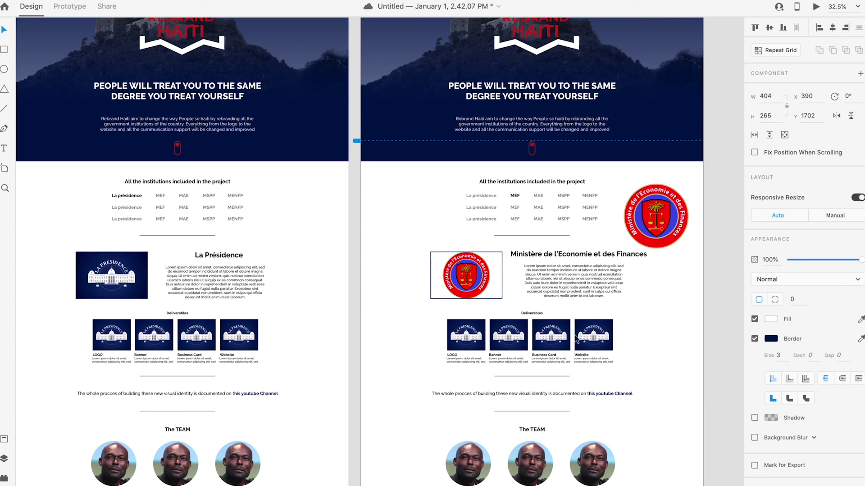
click(431, 361)
Step: Apply the seal image to the LOGO, Banner, Business Card and Website deliverable thumbnails
click(471, 334)
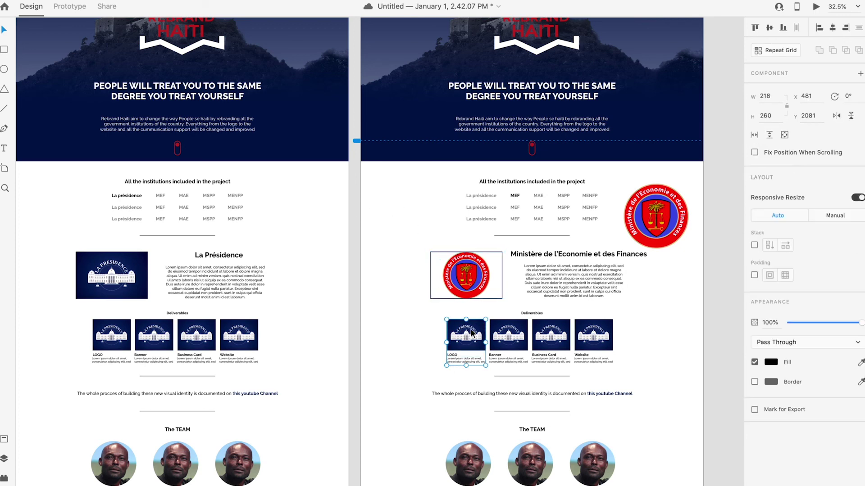
right_click(471, 332)
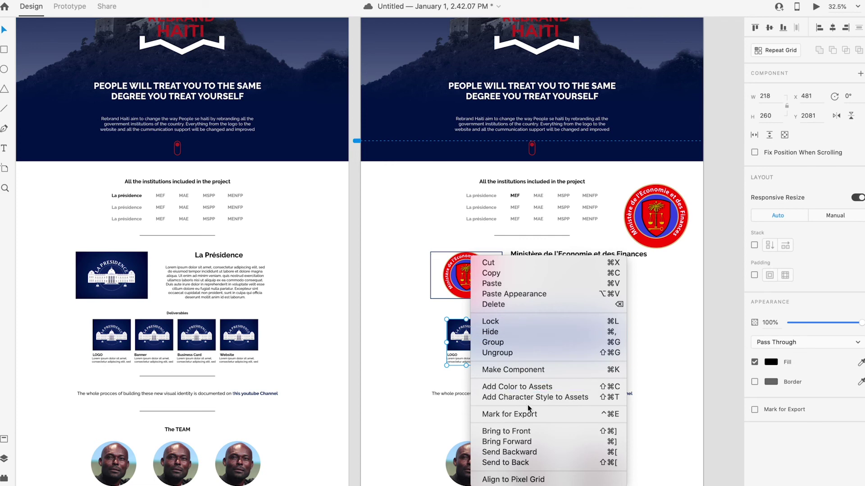
click(504, 298)
click(507, 335)
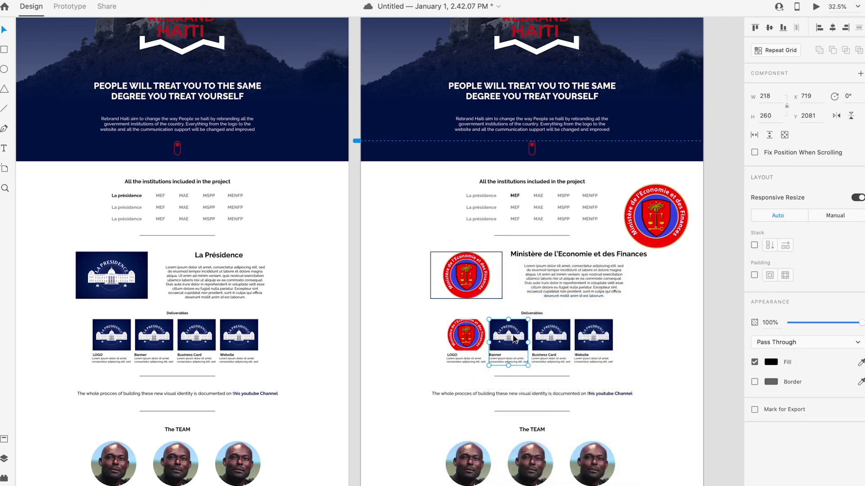
right_click(513, 340)
click(562, 295)
right_click(556, 338)
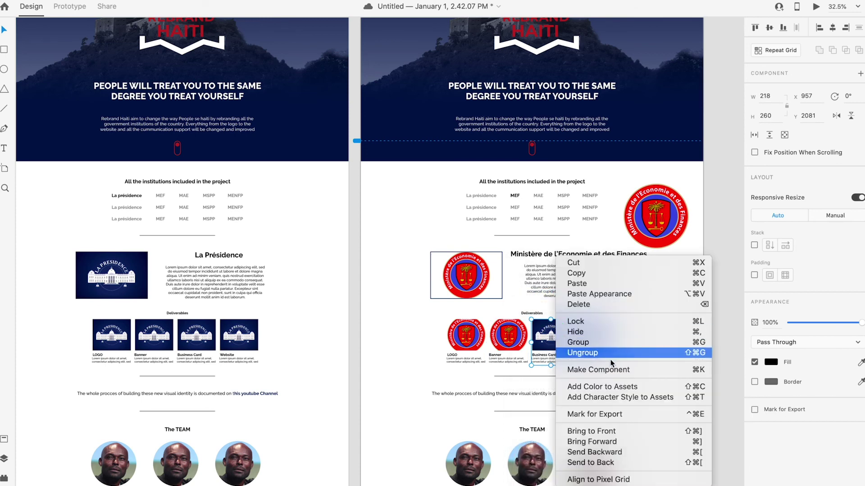
click(598, 295)
click(588, 335)
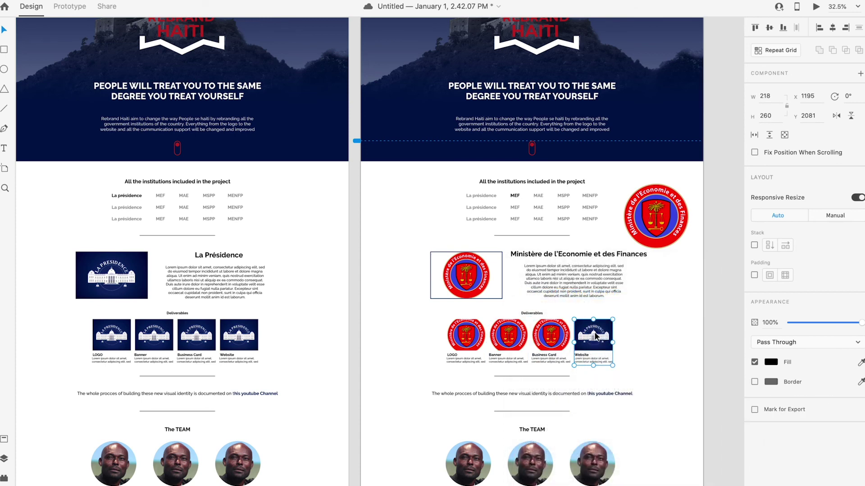
right_click(595, 339)
click(668, 294)
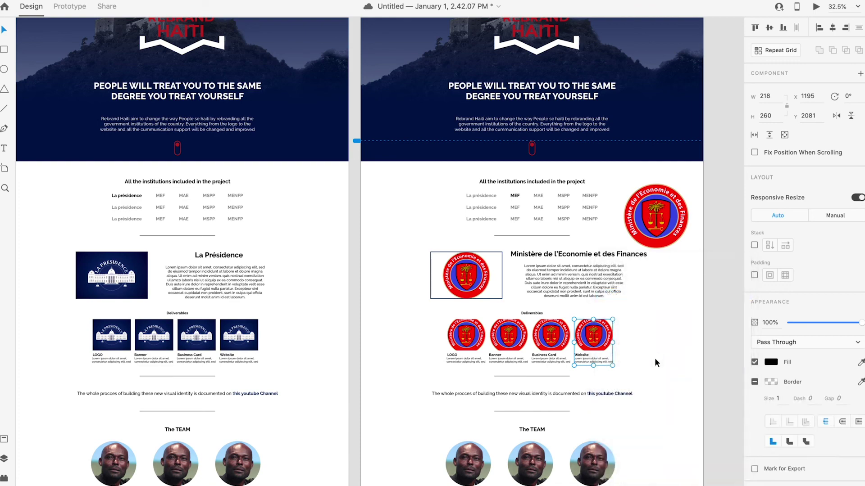
Step: Move the large red seal off the page onto the pasteboard
scroll(579, 368, down, 5)
scroll(582, 366, up, 3)
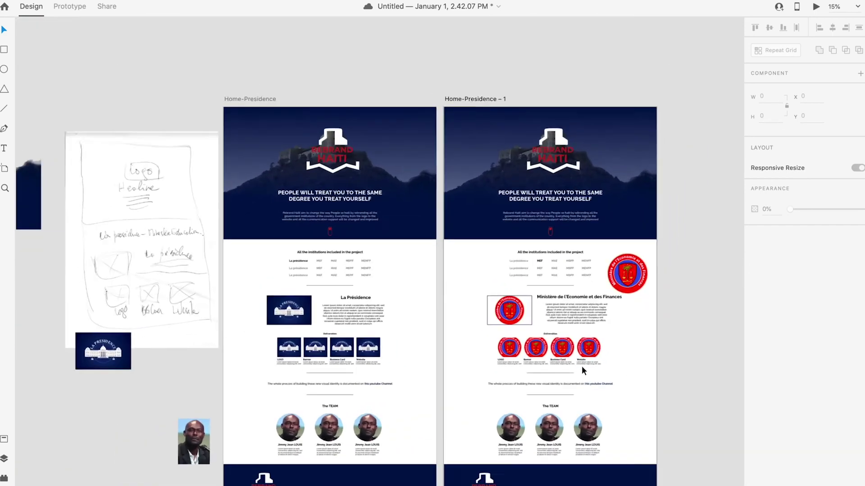
drag(637, 254, 713, 278)
click(603, 350)
scroll(596, 360, down, 3)
scroll(597, 360, down, 2)
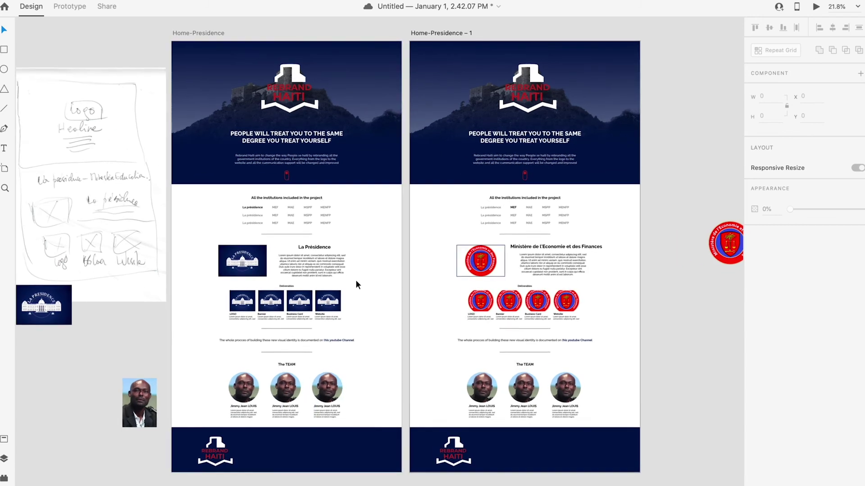
scroll(356, 280, down, 3)
Step: In Prototype mode, drag a link wire from the MEF entry on Home-Presidence
click(74, 10)
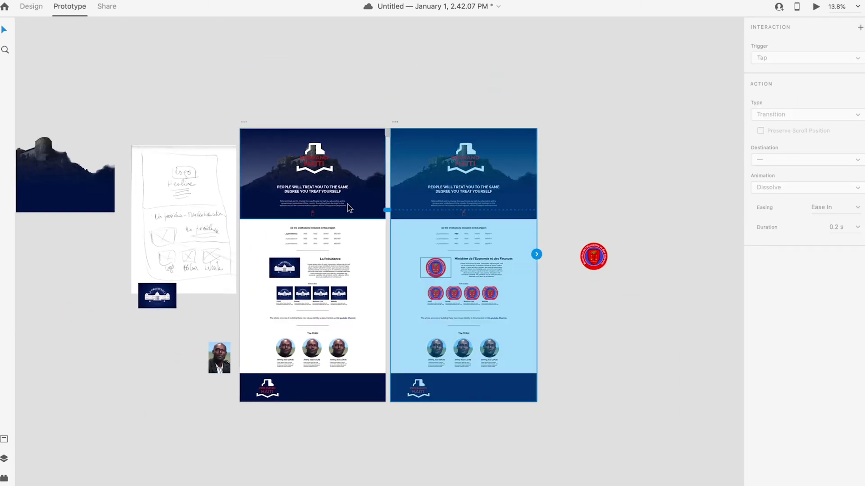
click(312, 183)
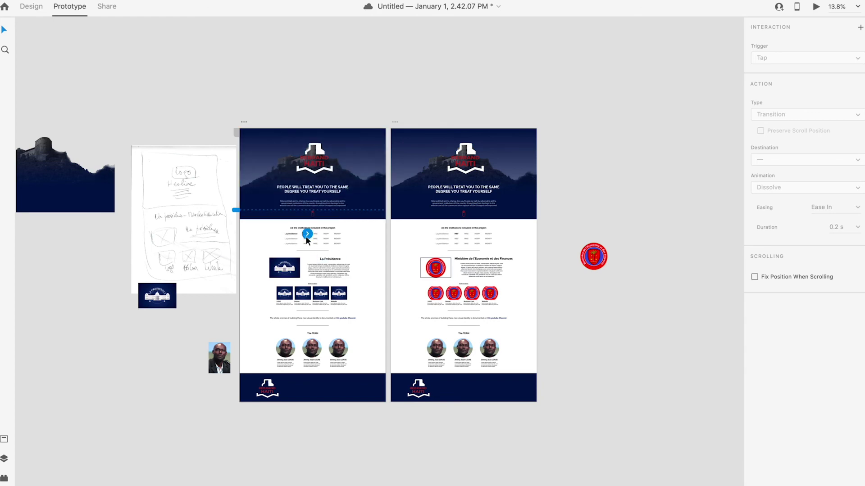
scroll(305, 236, up, 5)
drag(312, 226, 377, 234)
scroll(396, 256, down, 4)
scroll(377, 234, up, 2)
scroll(377, 234, down, 2)
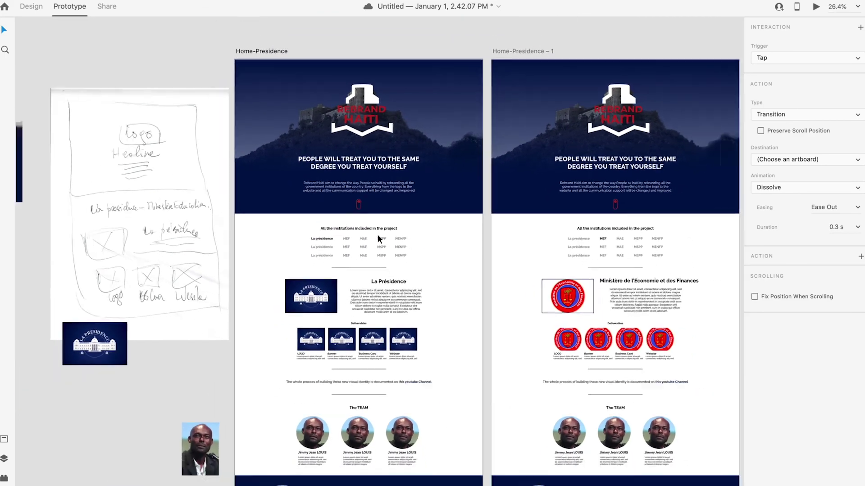
scroll(377, 234, up, 5)
scroll(377, 236, down, 5)
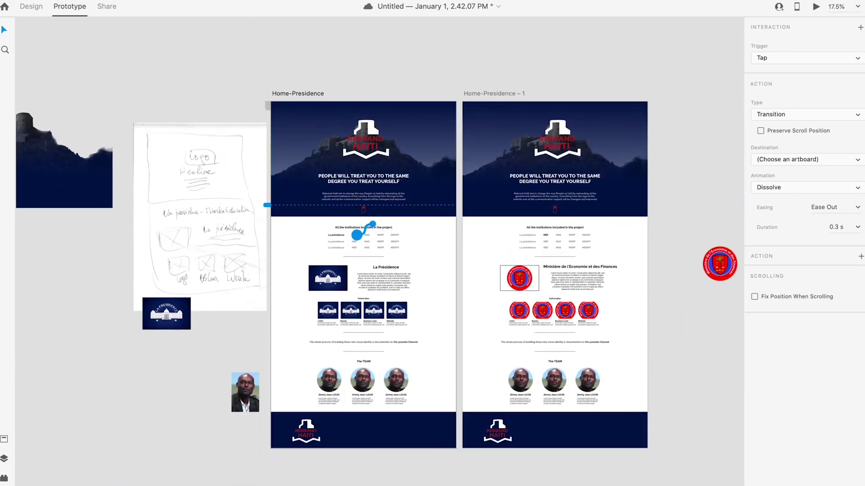
Step: Keep the link's trigger as Tap and action as Transition, then start renaming the second artboard
click(799, 58)
click(795, 58)
click(791, 116)
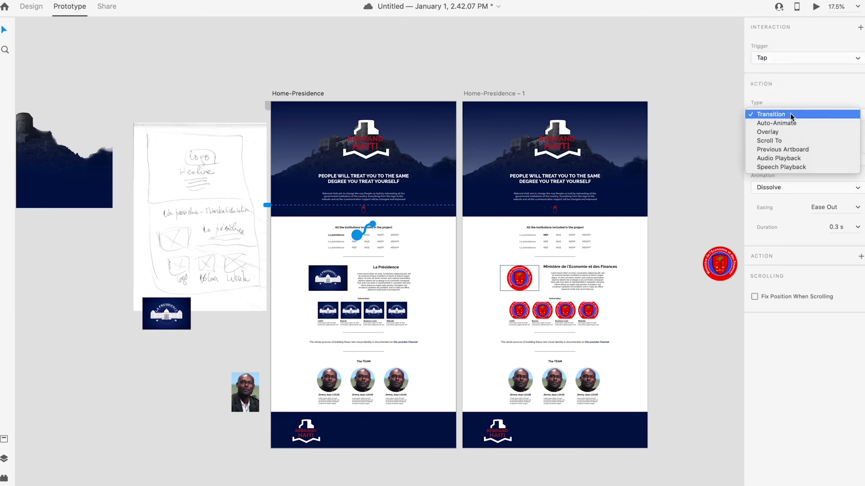
click(790, 114)
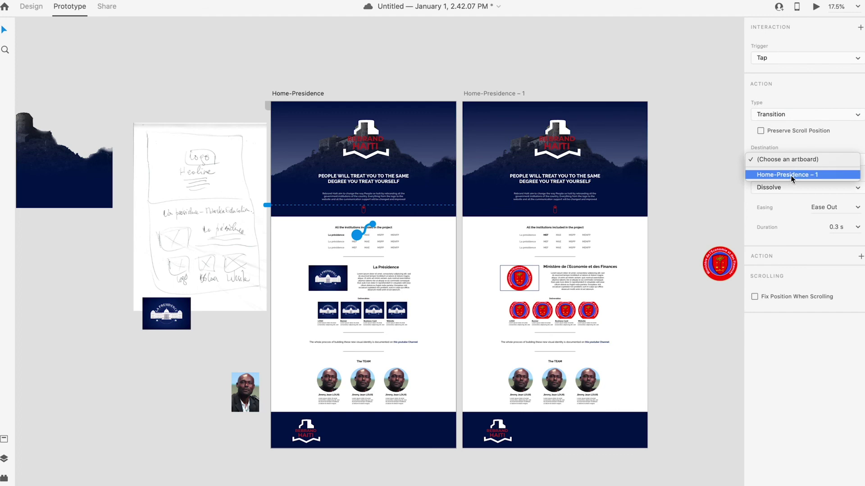
click(791, 175)
click(503, 94)
double_click(509, 93)
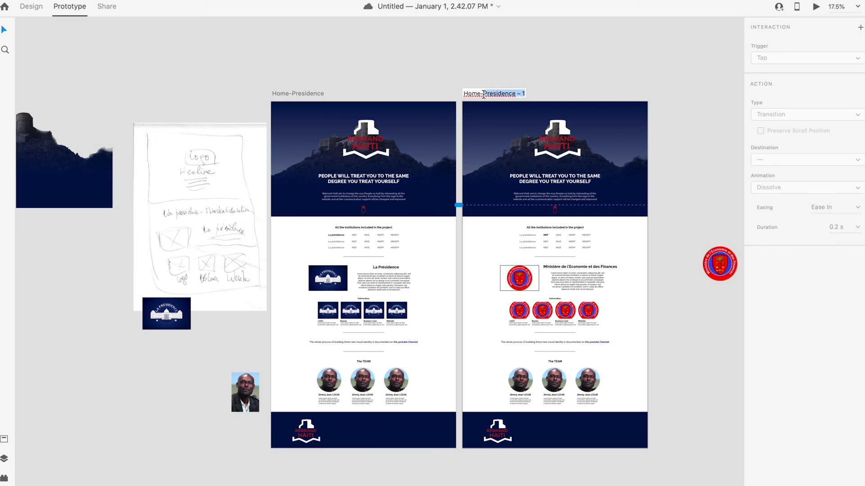
Step: Name the second artboard Home-MEF and make it the MEF link's destination
key(Return)
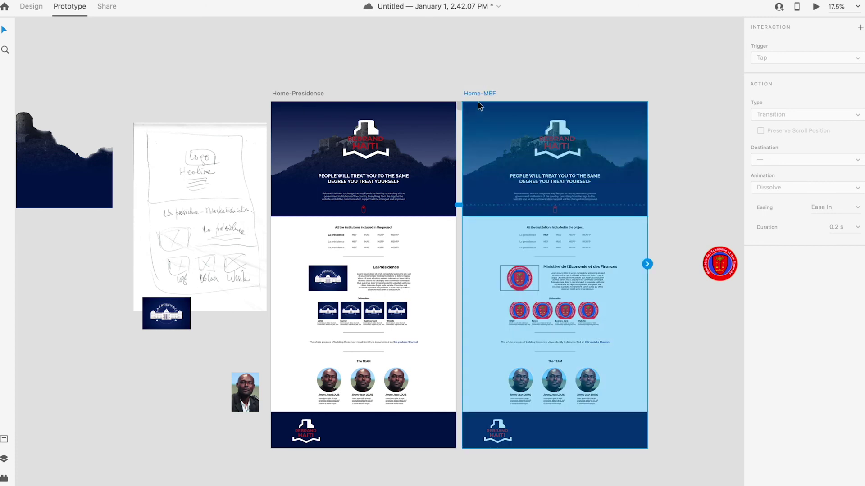
click(353, 234)
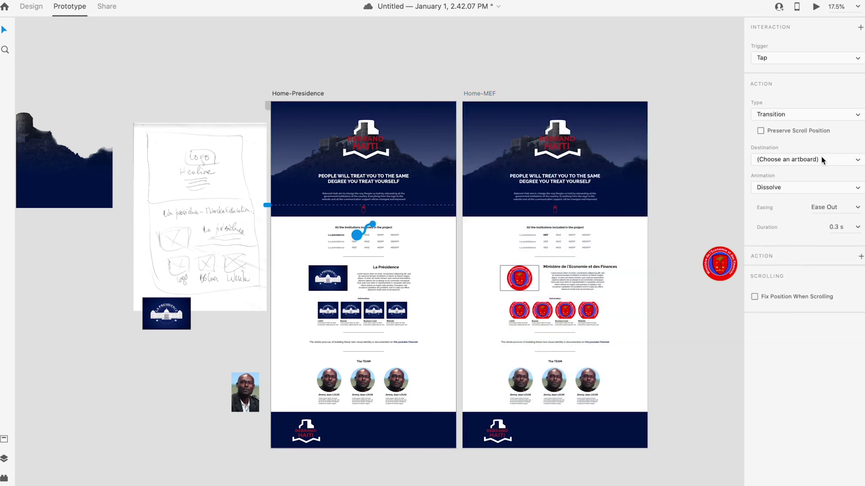
click(821, 159)
click(796, 171)
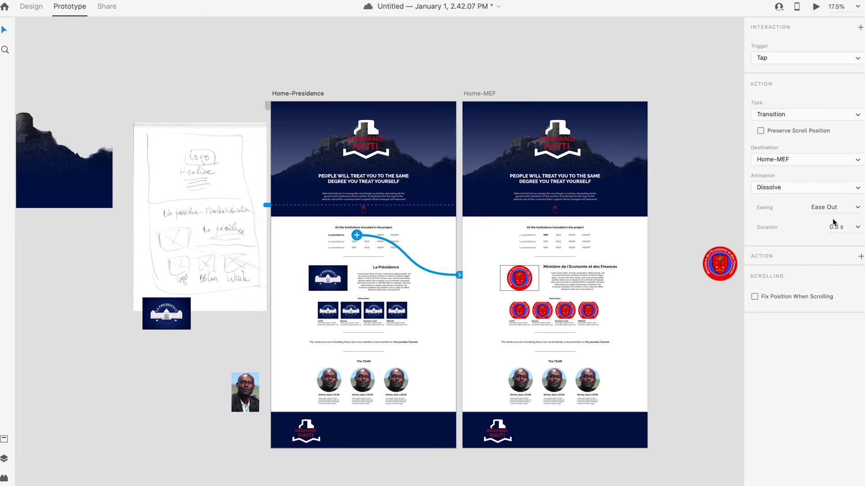
click(684, 201)
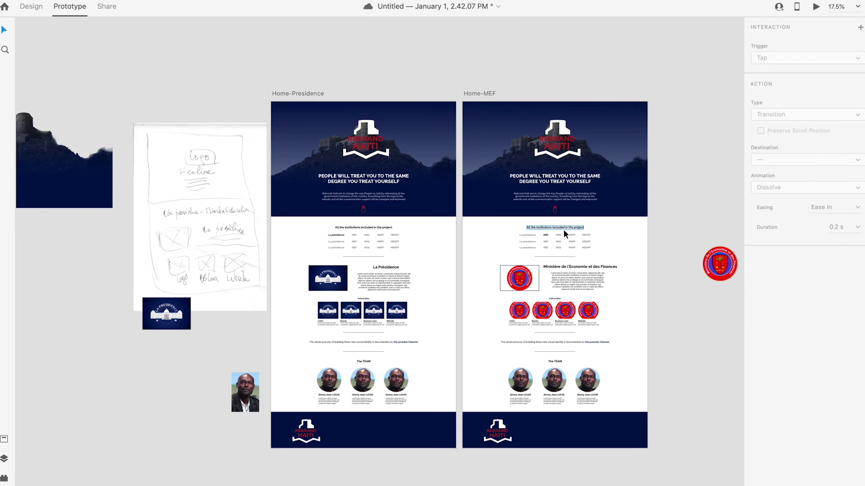
Step: Link La présidence on Home-MEF back to Home-Presidence on tap
click(535, 239)
click(535, 235)
click(791, 159)
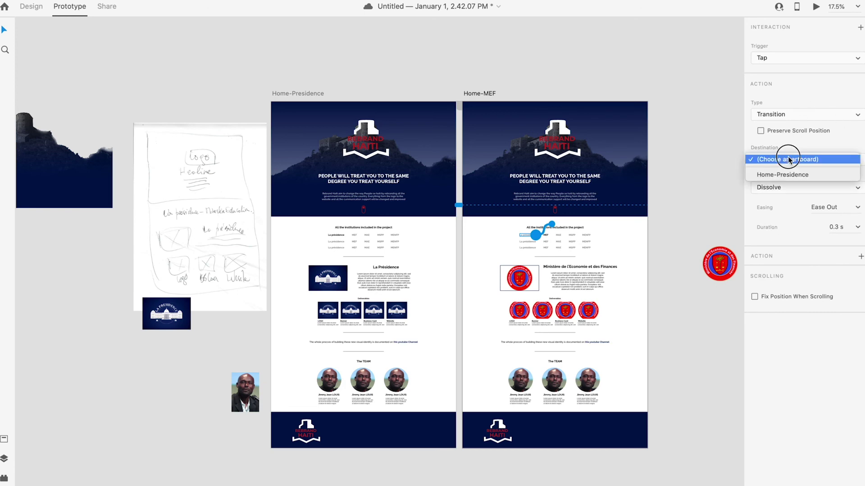
click(782, 175)
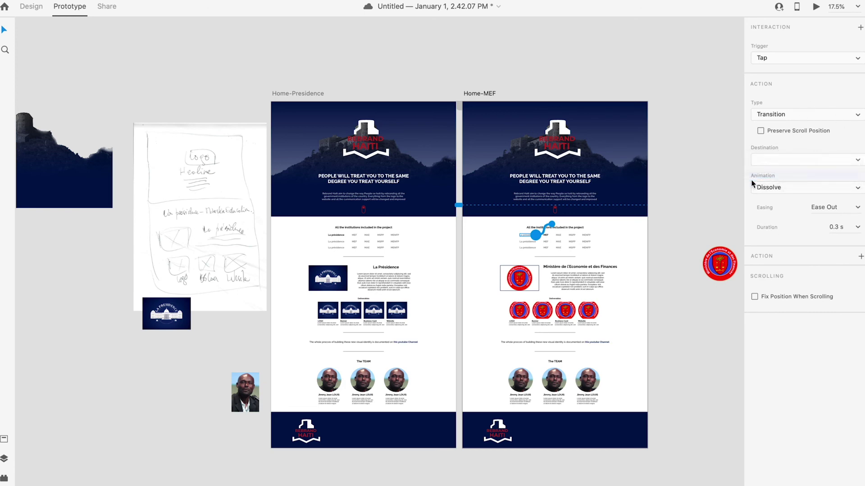
click(700, 174)
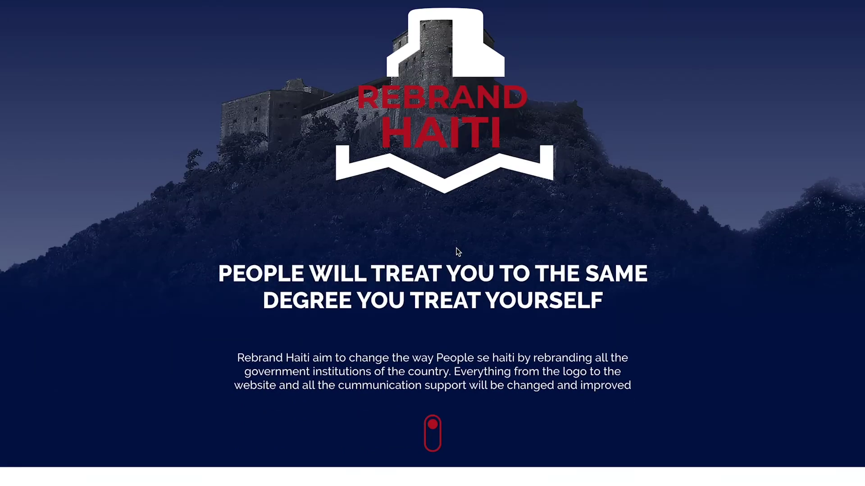
Step: In the preview, scroll down and follow the MEF link to the Home-MEF page
scroll(456, 247, down, 8)
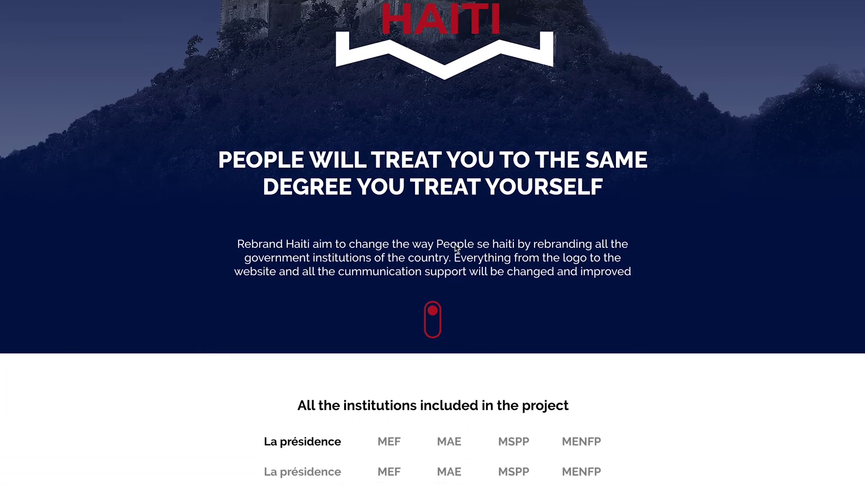
scroll(455, 244, down, 2)
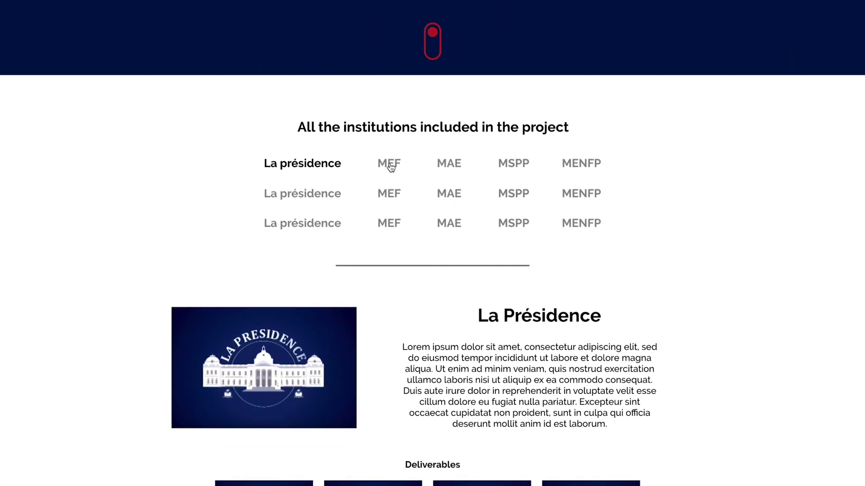
scroll(390, 170, down, 3)
click(390, 63)
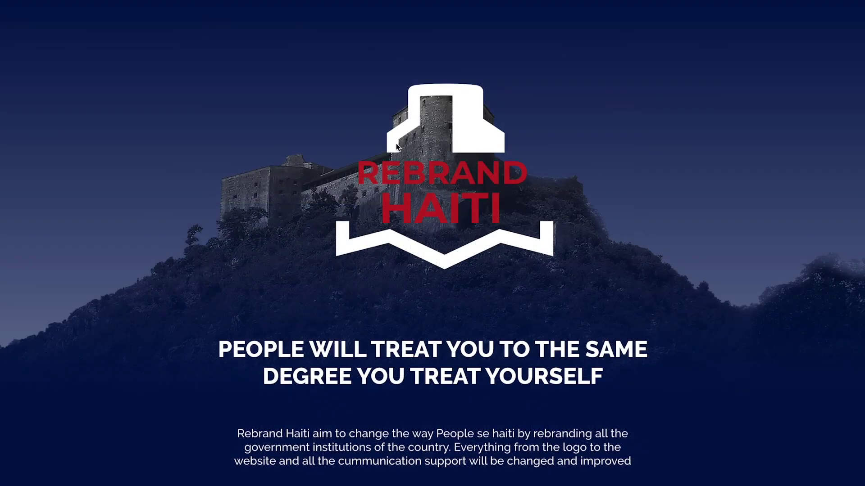
Step: Scroll the MEF page and follow La présidence back to Home-Presidence
scroll(396, 161, down, 5)
scroll(396, 161, down, 5)
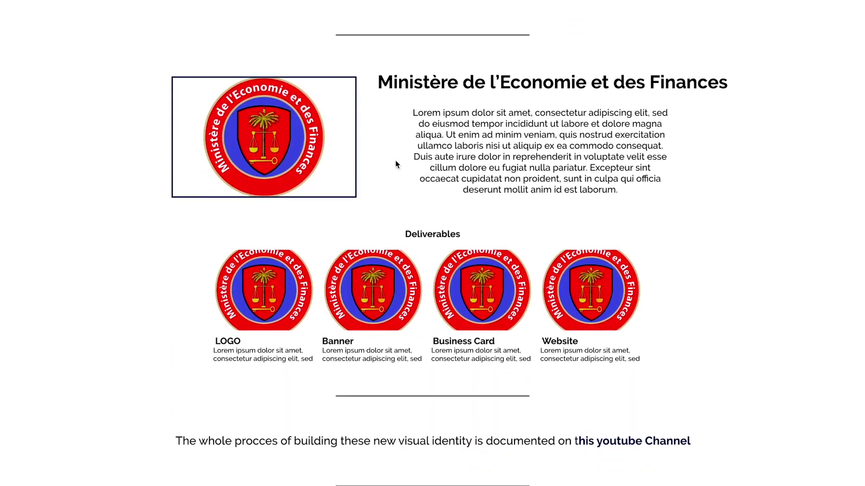
scroll(396, 161, up, 4)
scroll(396, 161, up, 5)
scroll(396, 161, down, 3)
scroll(396, 161, down, 3)
click(324, 160)
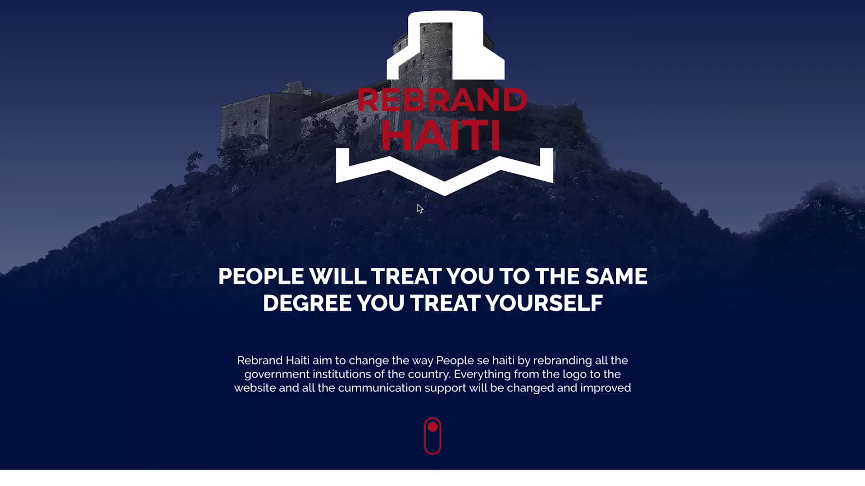
scroll(417, 206, down, 6)
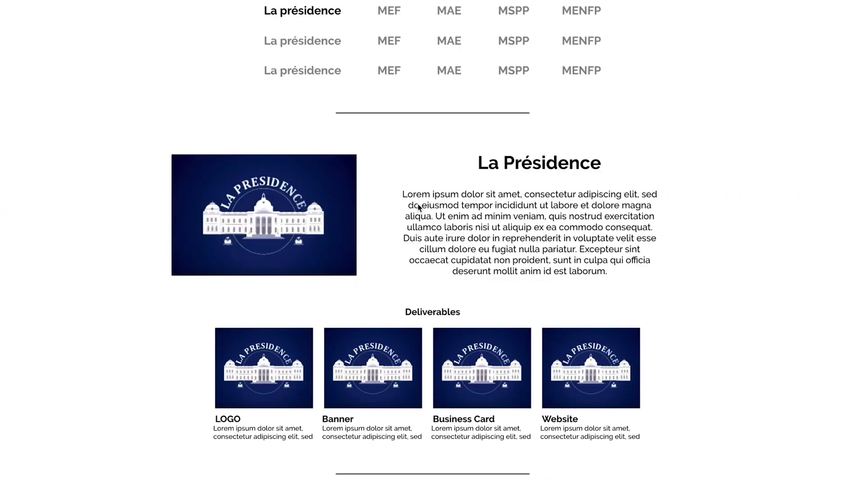
scroll(418, 207, down, 5)
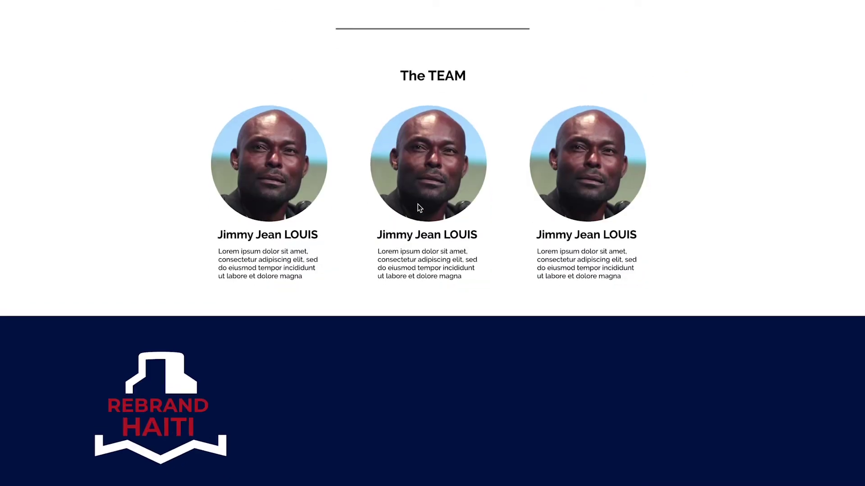
scroll(417, 207, up, 15)
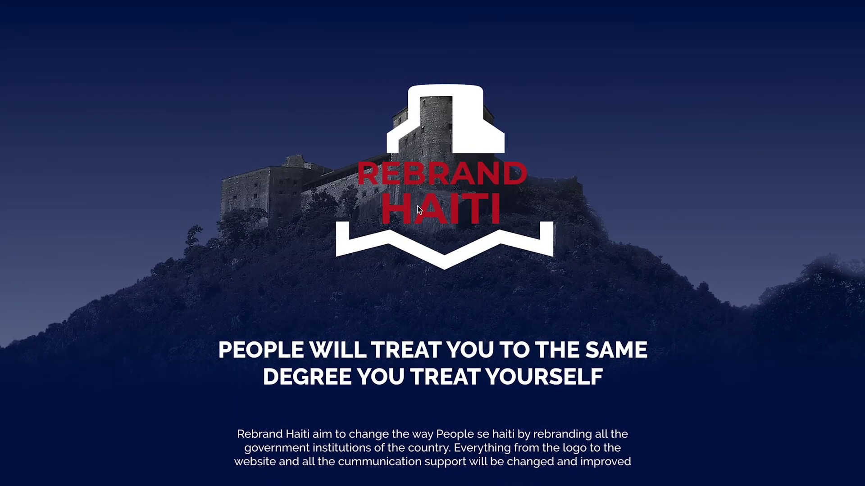
Step: Exit full screen and close the prototype preview window
key(Escape)
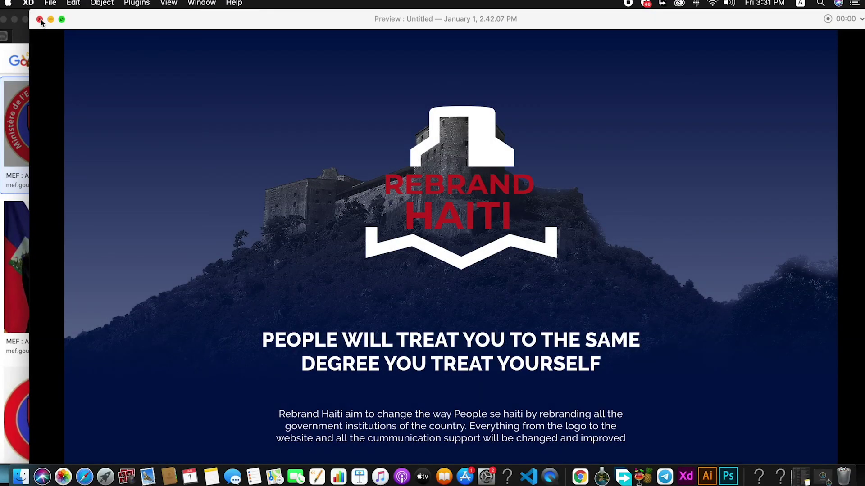
click(39, 19)
scroll(649, 343, up, 3)
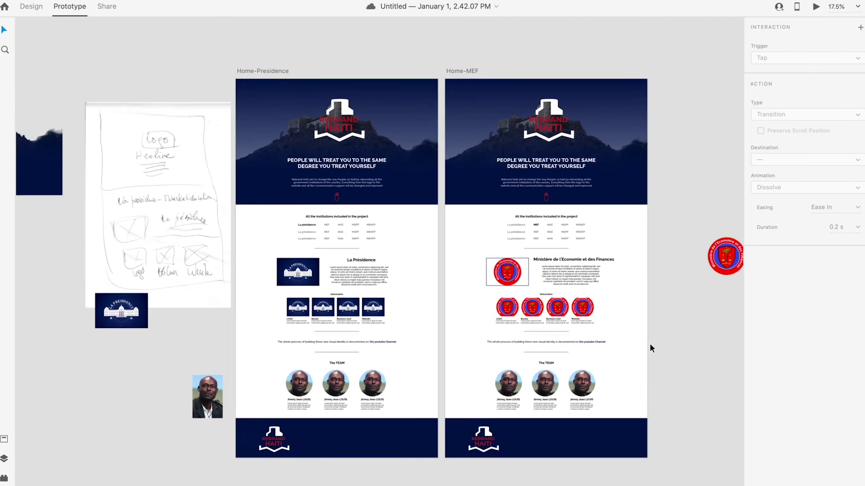
scroll(649, 348, down, 2)
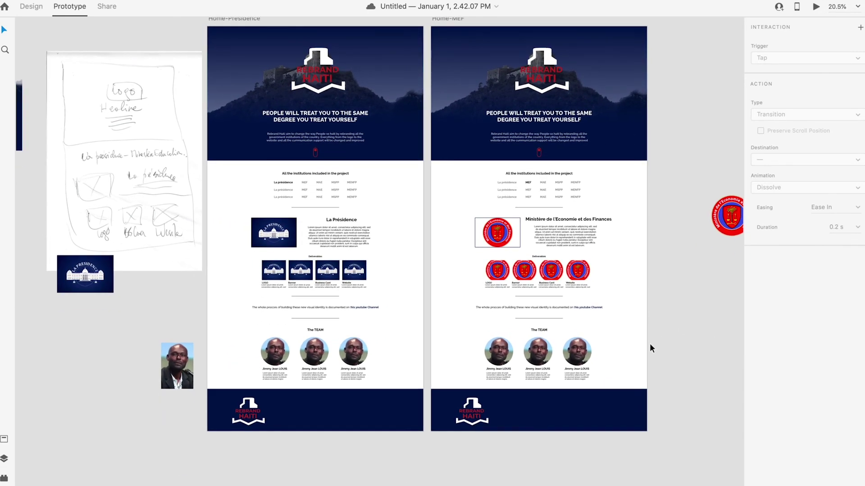